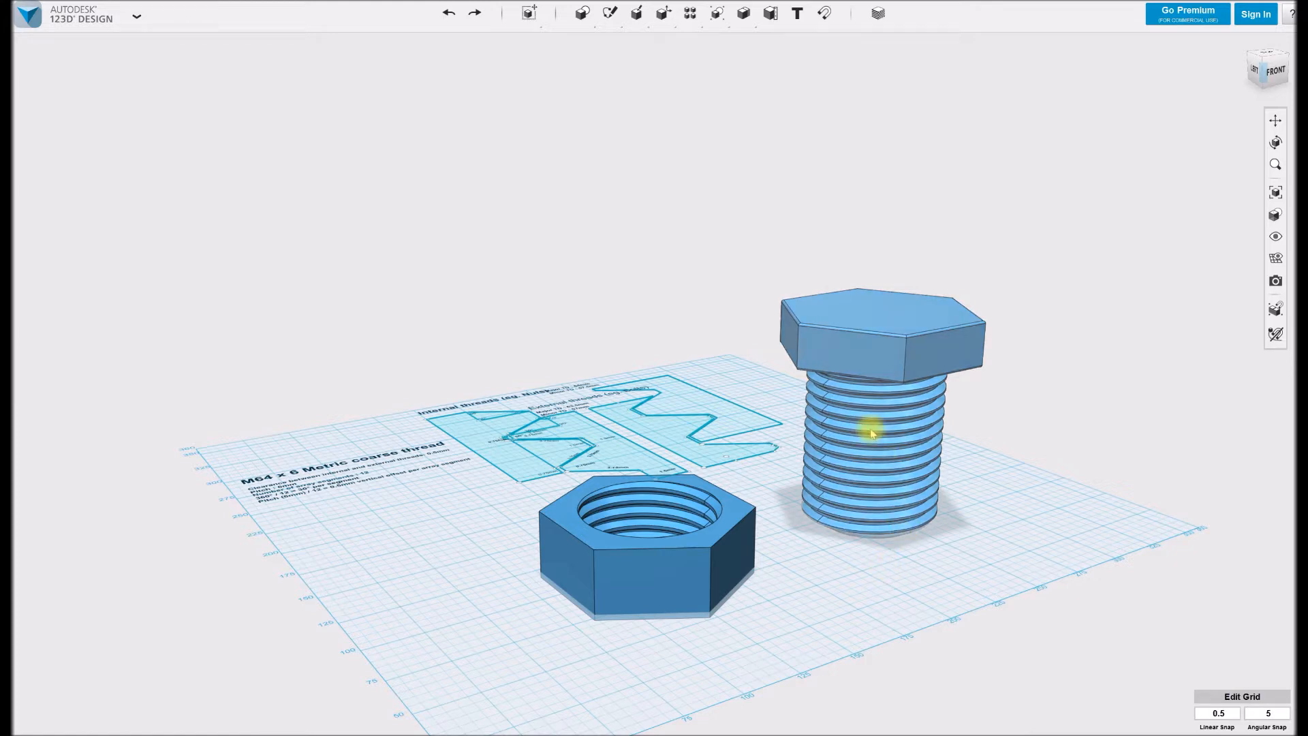
Delete the hexagonal nut and the threaded bolt from the workspace, keeping the thread profile sketches
click(710, 532)
key(BackSpace)
click(907, 395)
key(BackSpace)
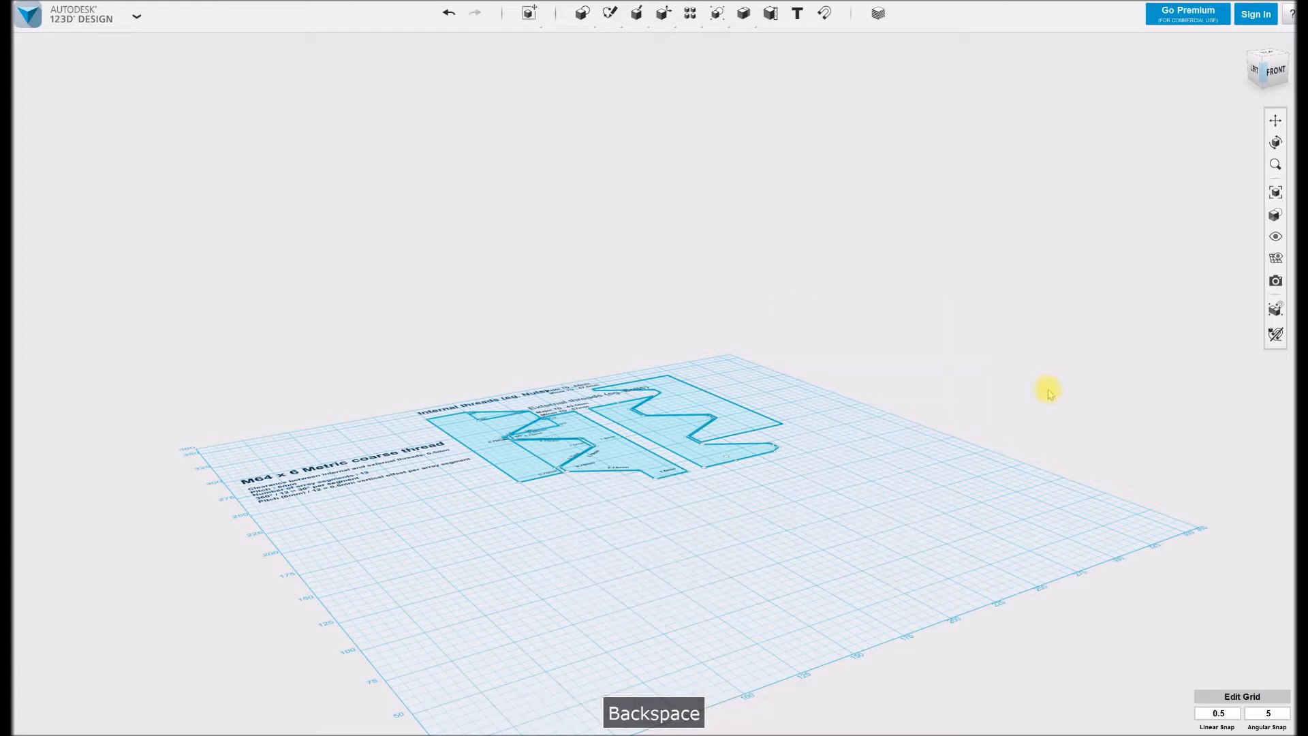
Switch to the top view and set the linear snap to 0.5 and the angular snap to 5
click(1269, 52)
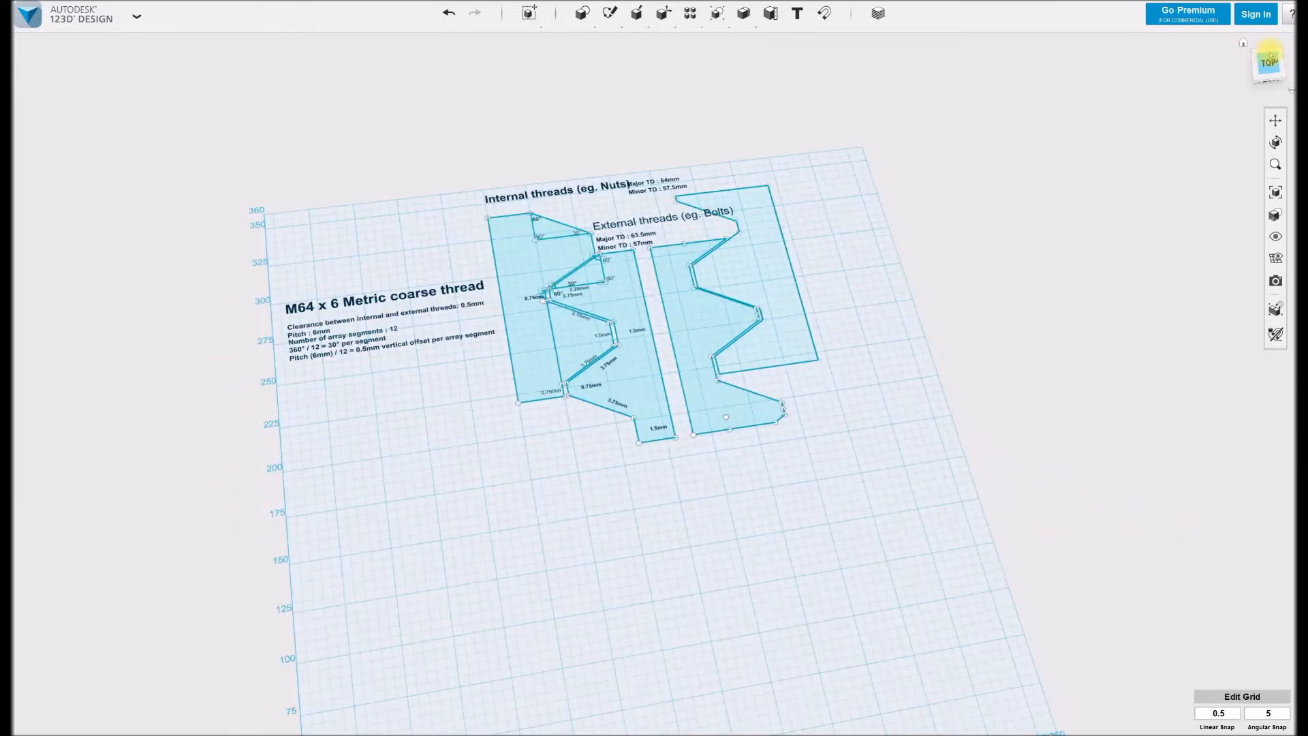
scroll(828, 443, up, 5)
scroll(828, 395, up, 3)
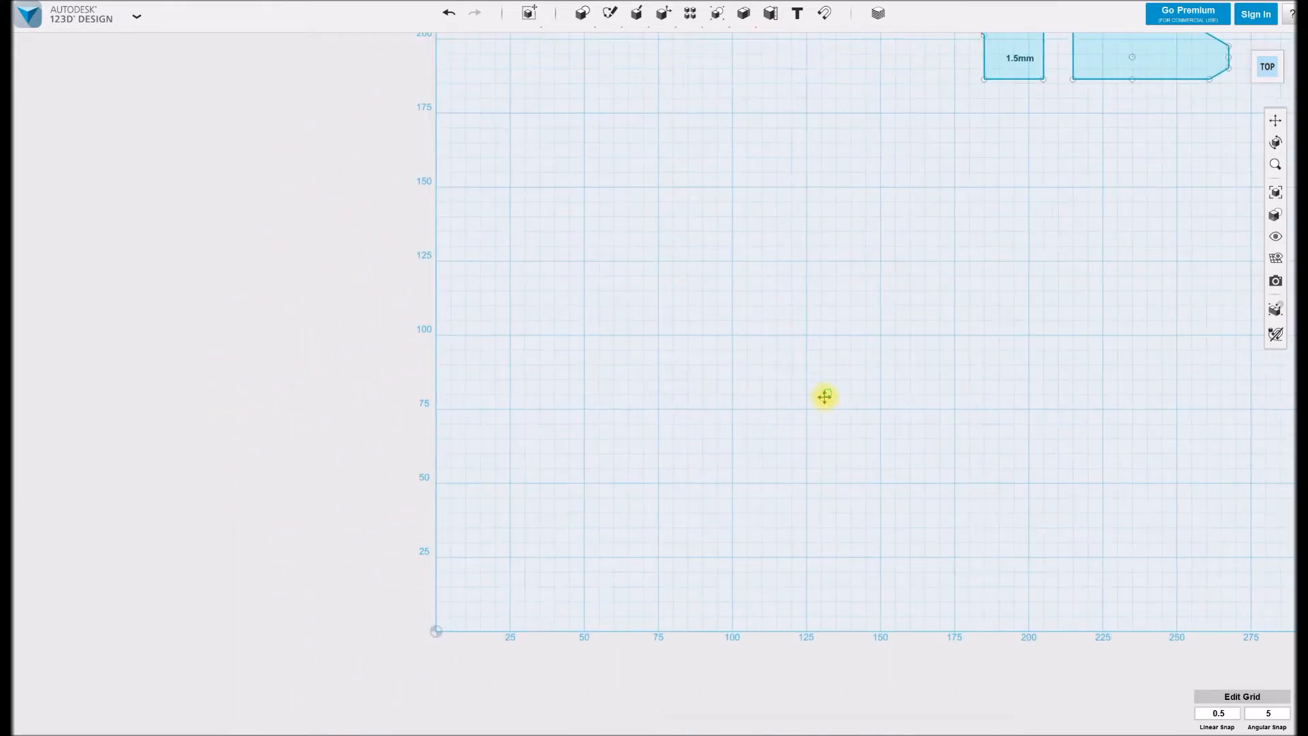
click(1217, 713)
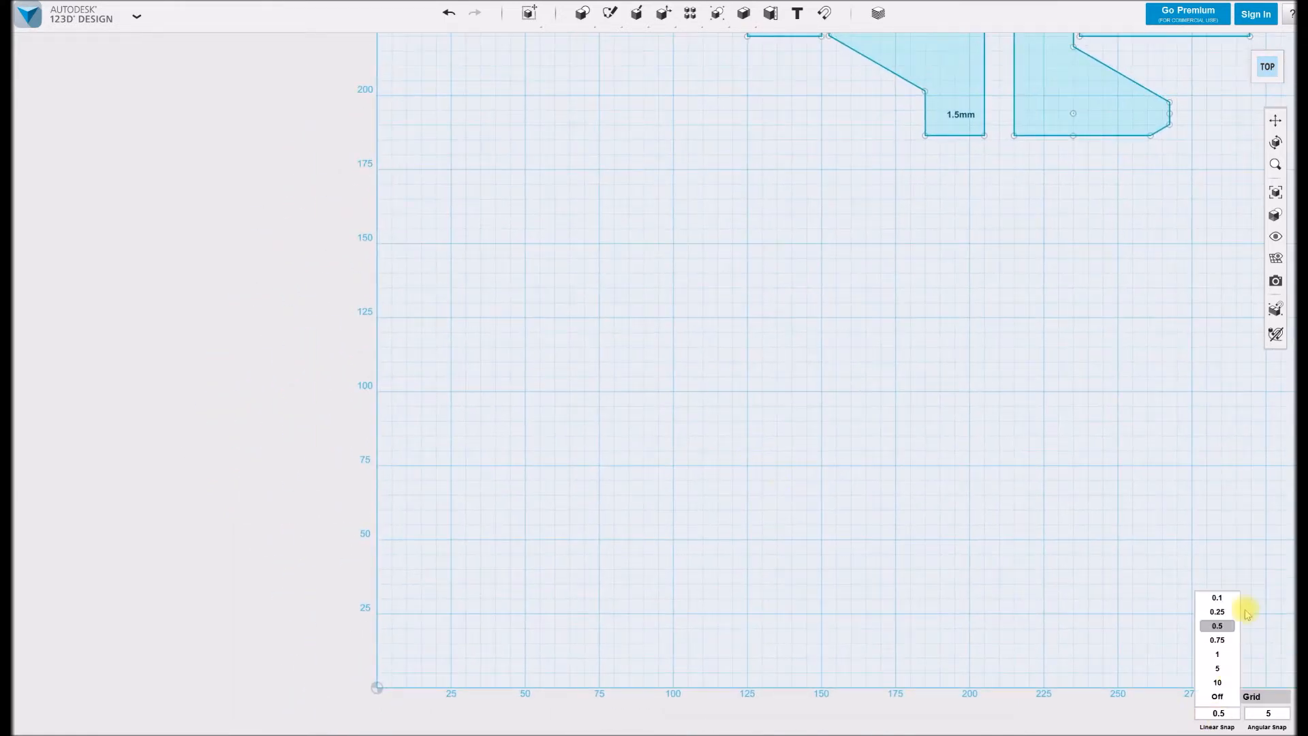
click(1267, 714)
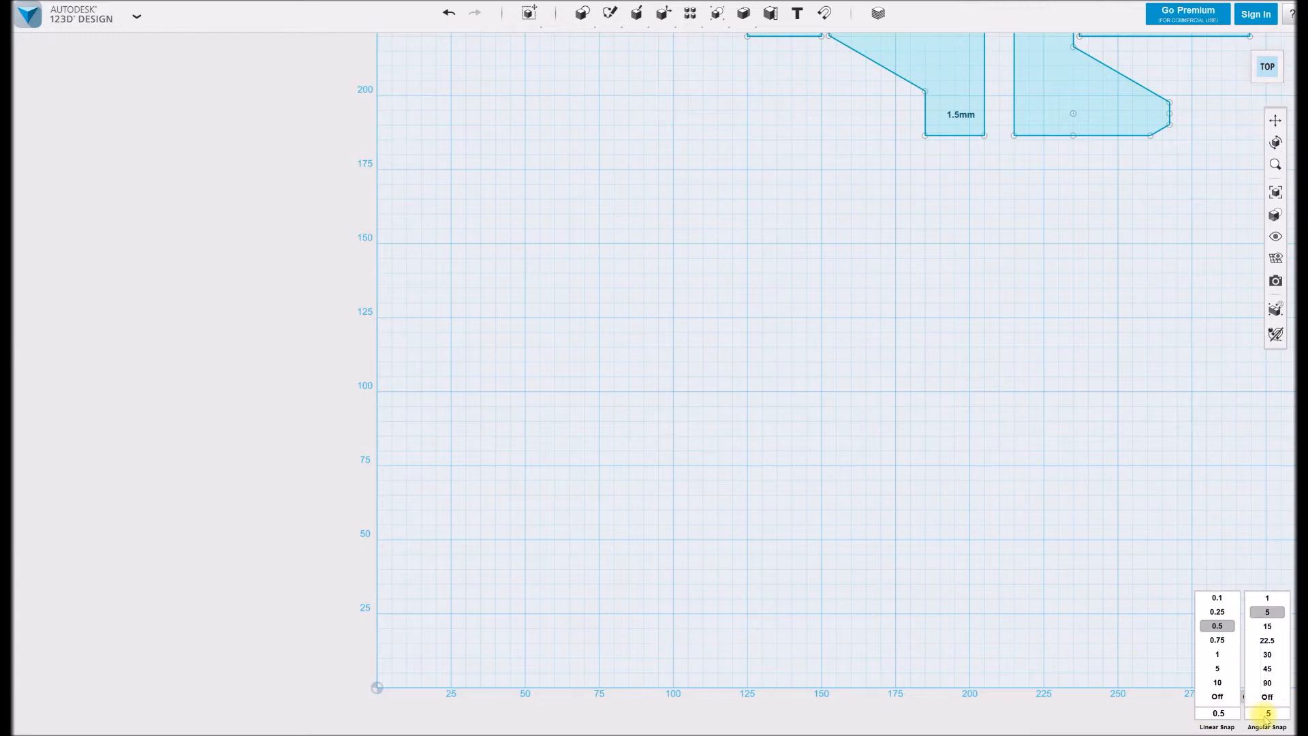
click(1268, 613)
Sketch a 57 mm diameter circle on the grid, centred at 100 mm across and 75 mm up
middle_drag(692, 410, 611, 407)
mouse_move(610, 14)
click(633, 44)
click(590, 461)
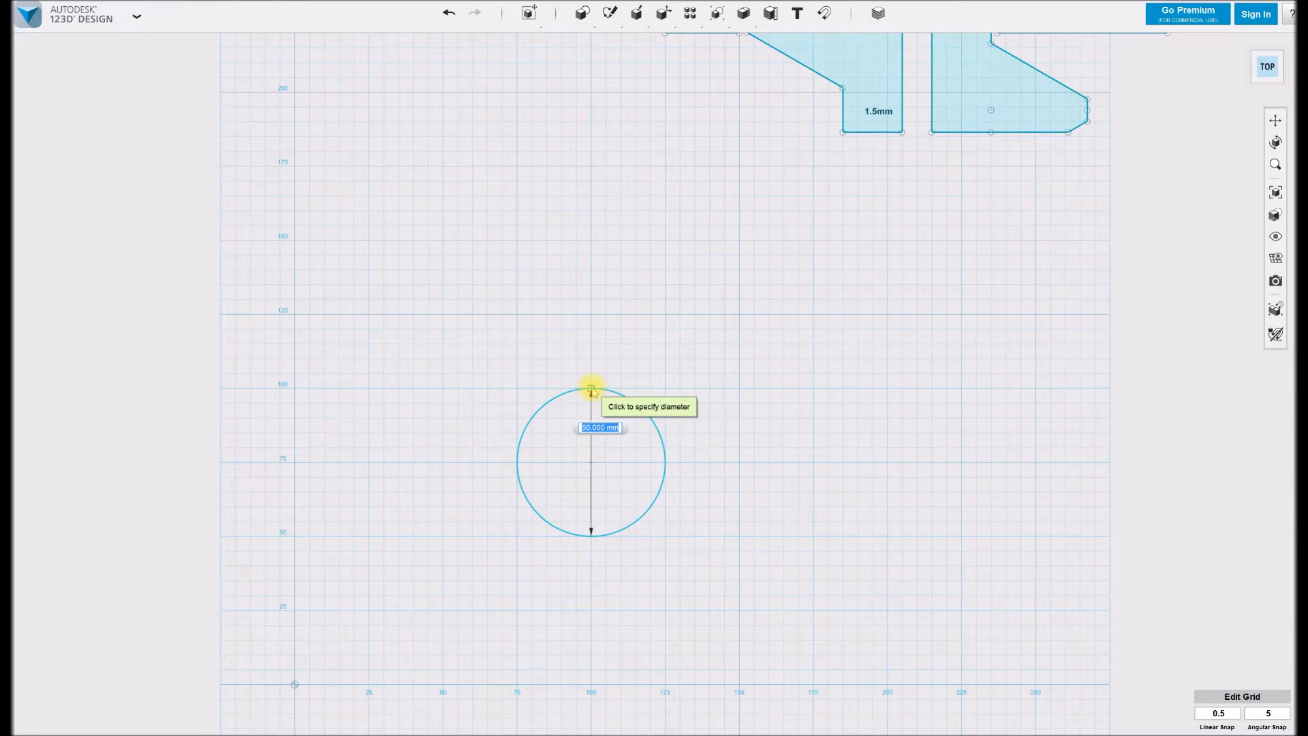
text(57)
key(Return)
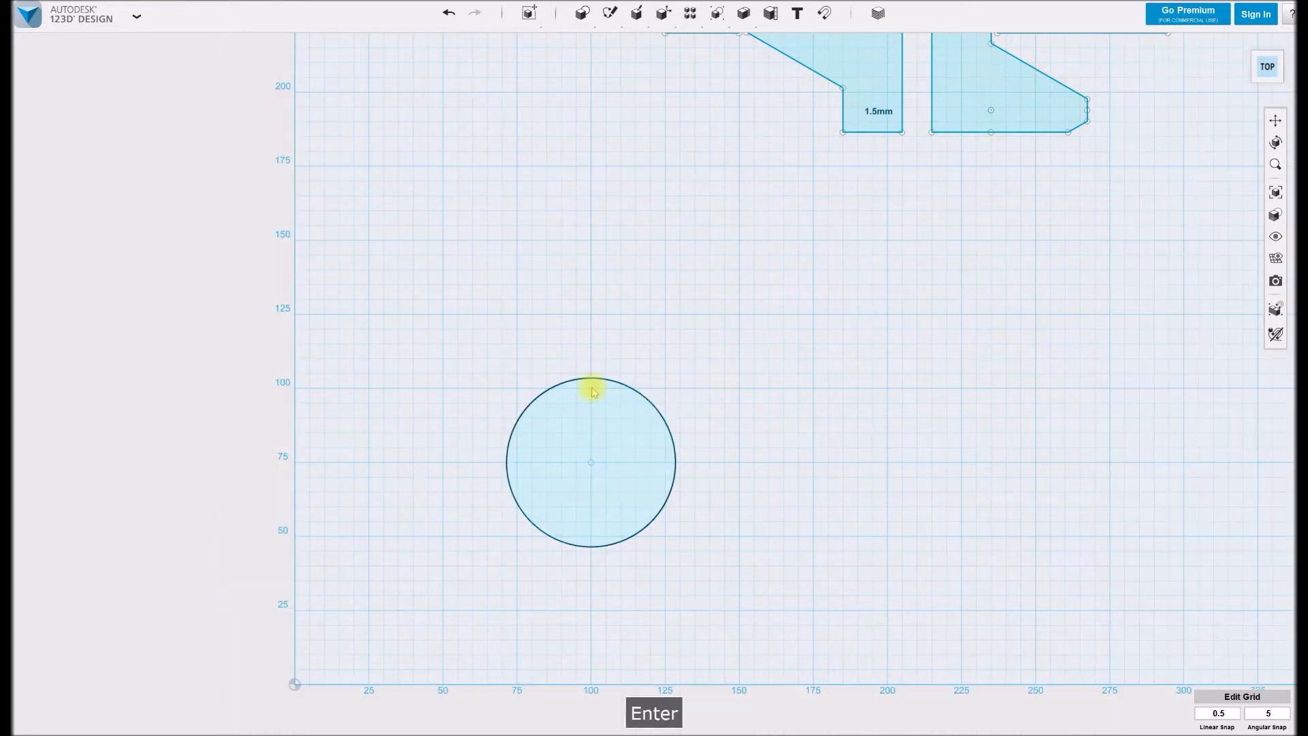
Sketch a concentric 63.5 mm diameter circle around the 57 mm circle
mouse_move(610, 14)
click(632, 43)
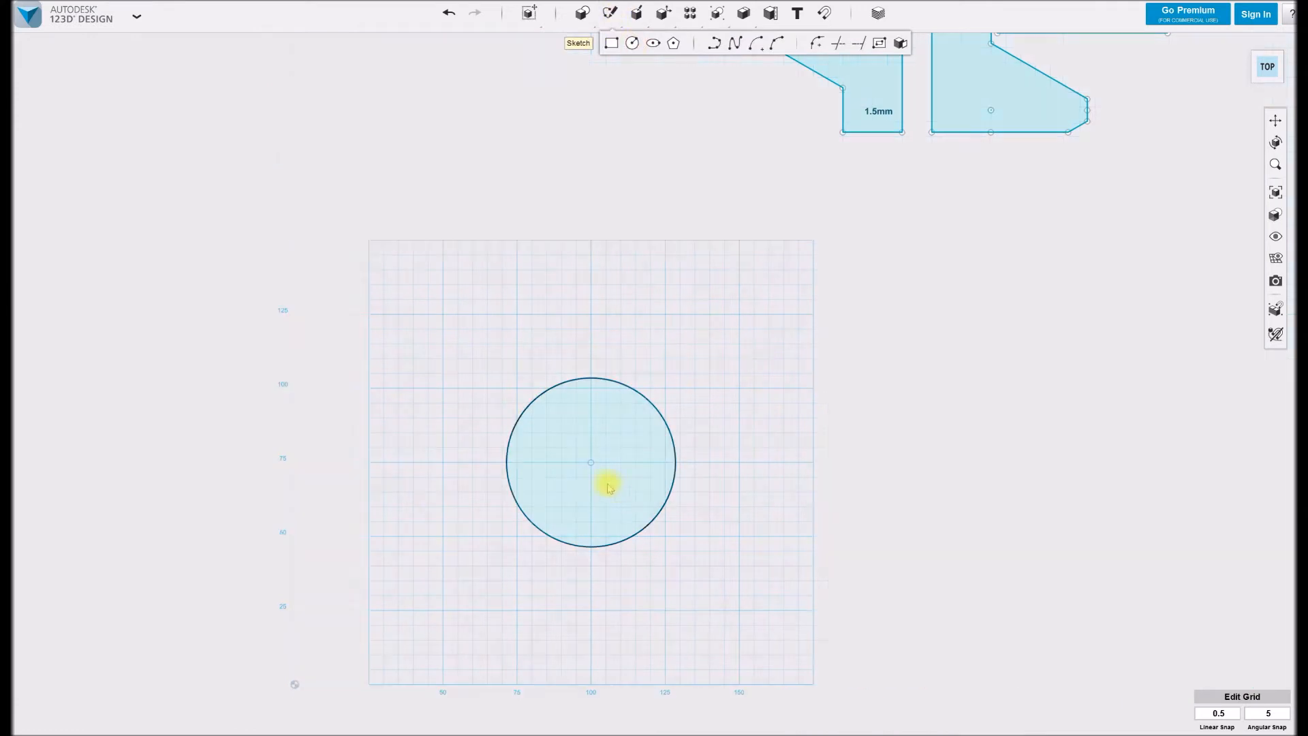
click(591, 461)
click(591, 461)
text(63.)
key(Return)
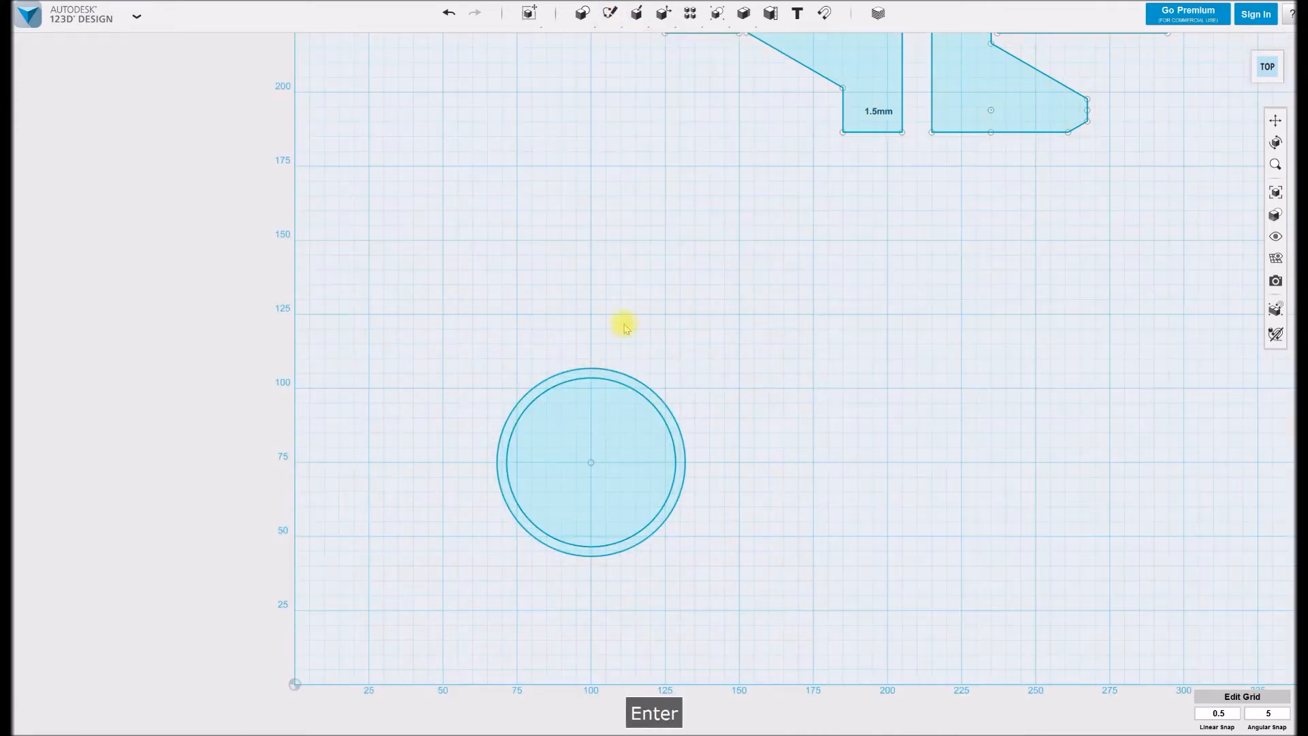
Start a polyline at the circles' centre with a horizontal 28.5 mm segment at 90 degrees, ending at the inner circle's left side
mouse_move(610, 14)
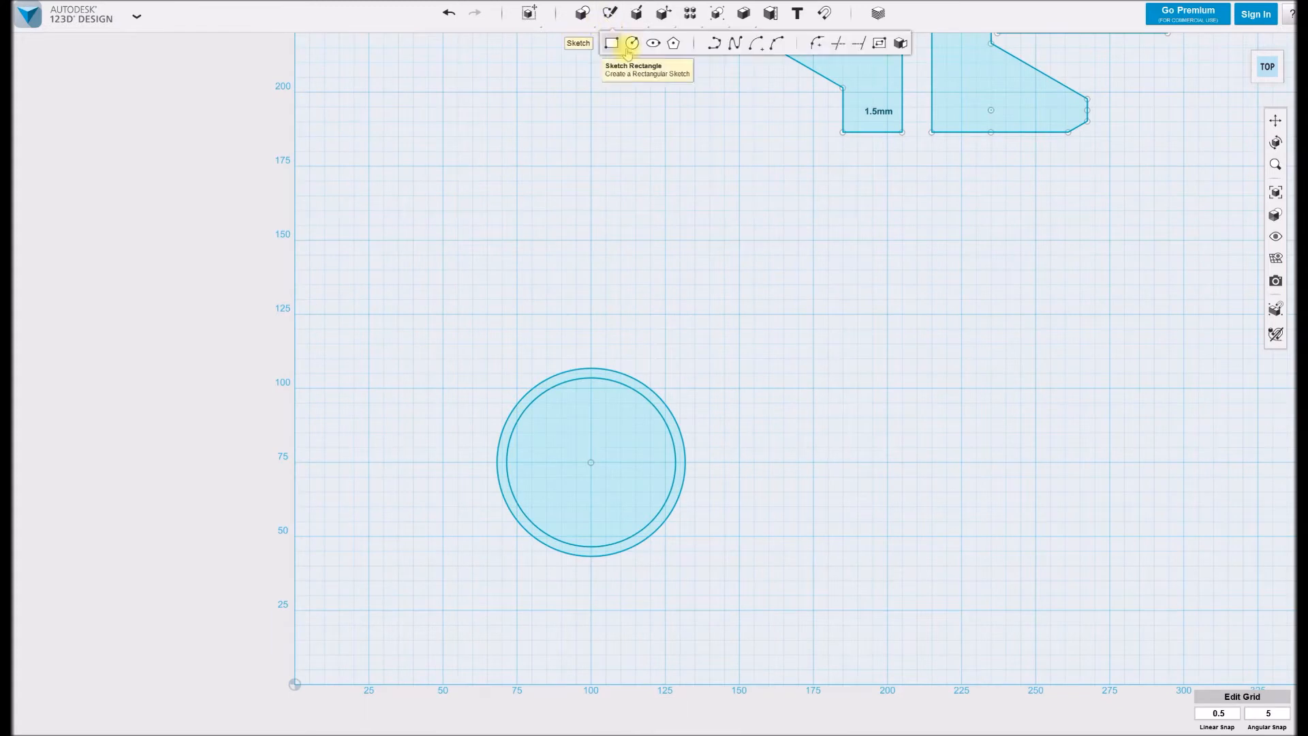
click(714, 44)
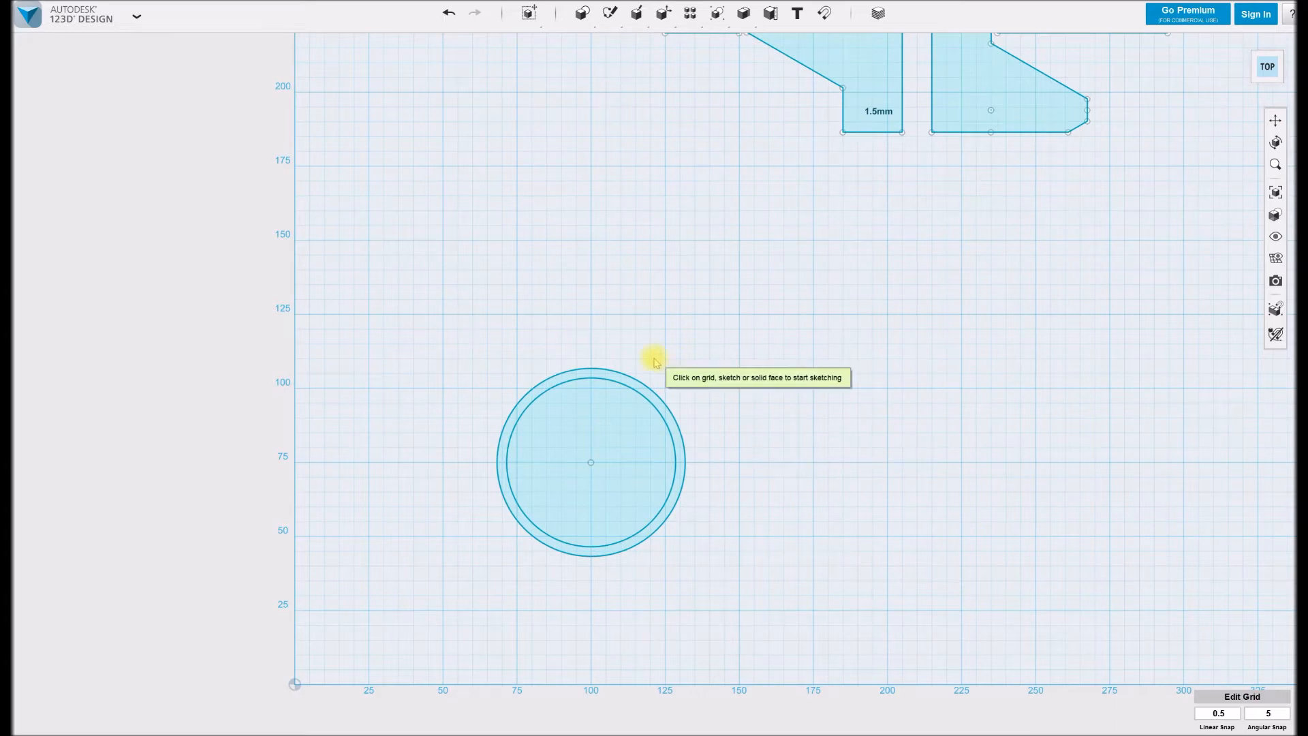
click(743, 429)
scroll(594, 462, up, 5)
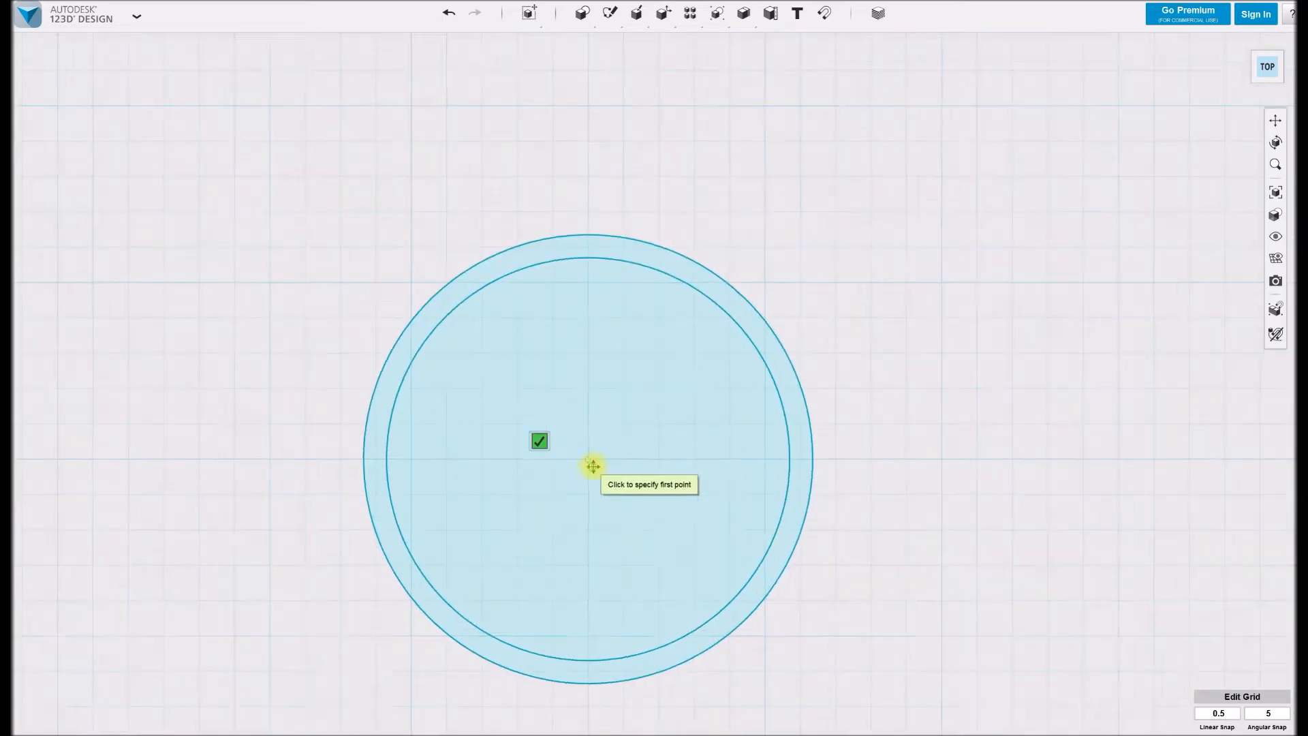
middle_drag(593, 462, 766, 387)
click(767, 383)
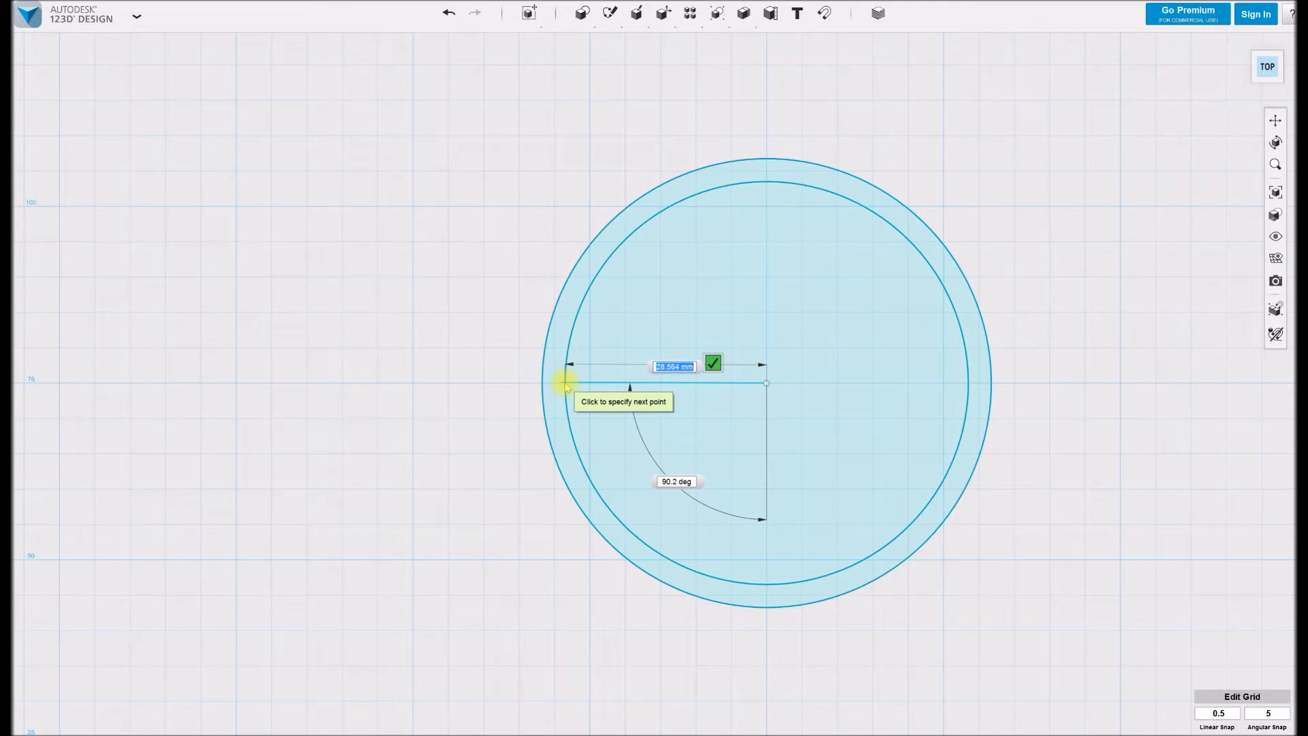
text(28.5)
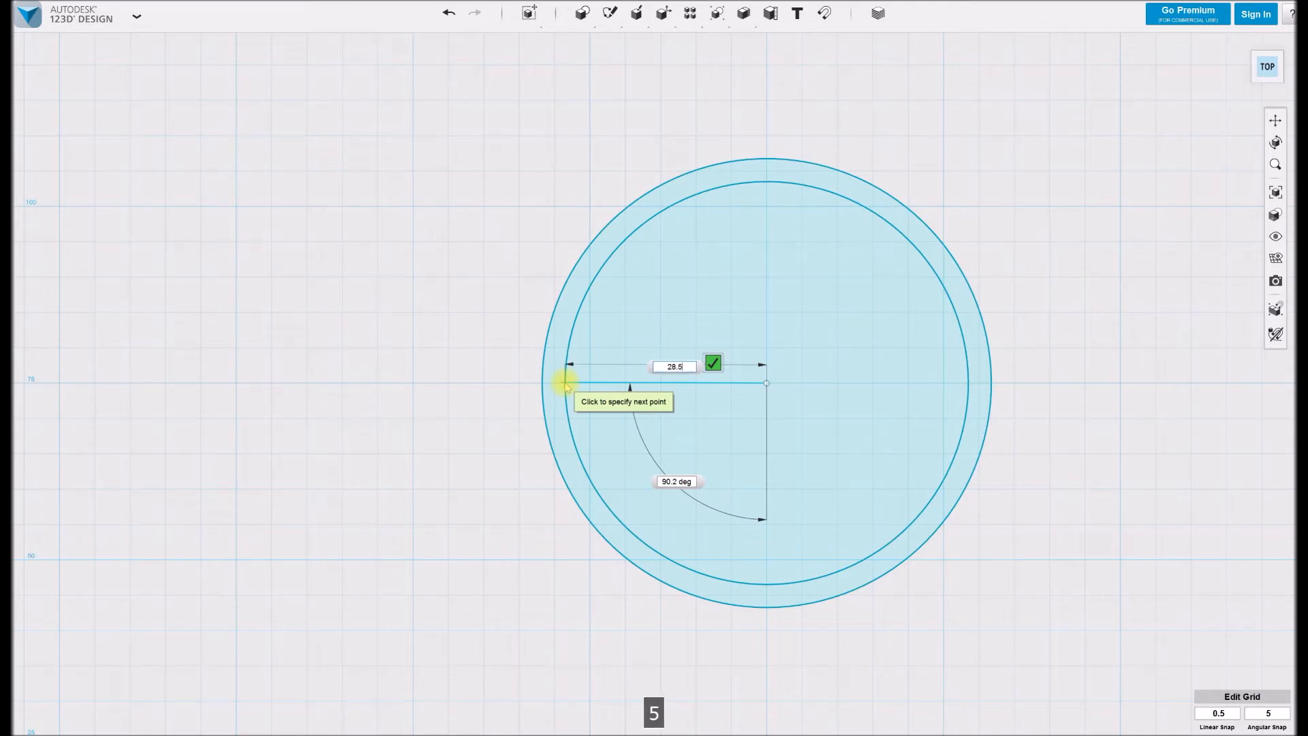
key(Return)
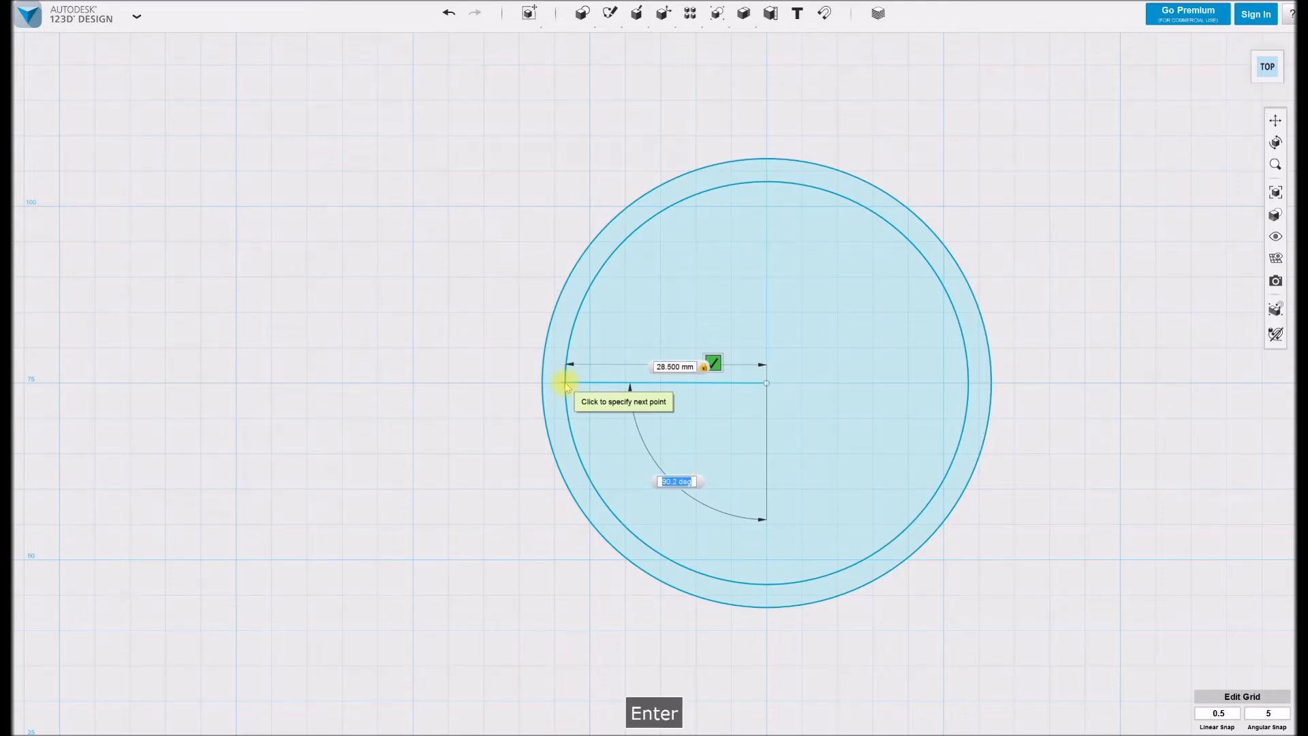
text(90)
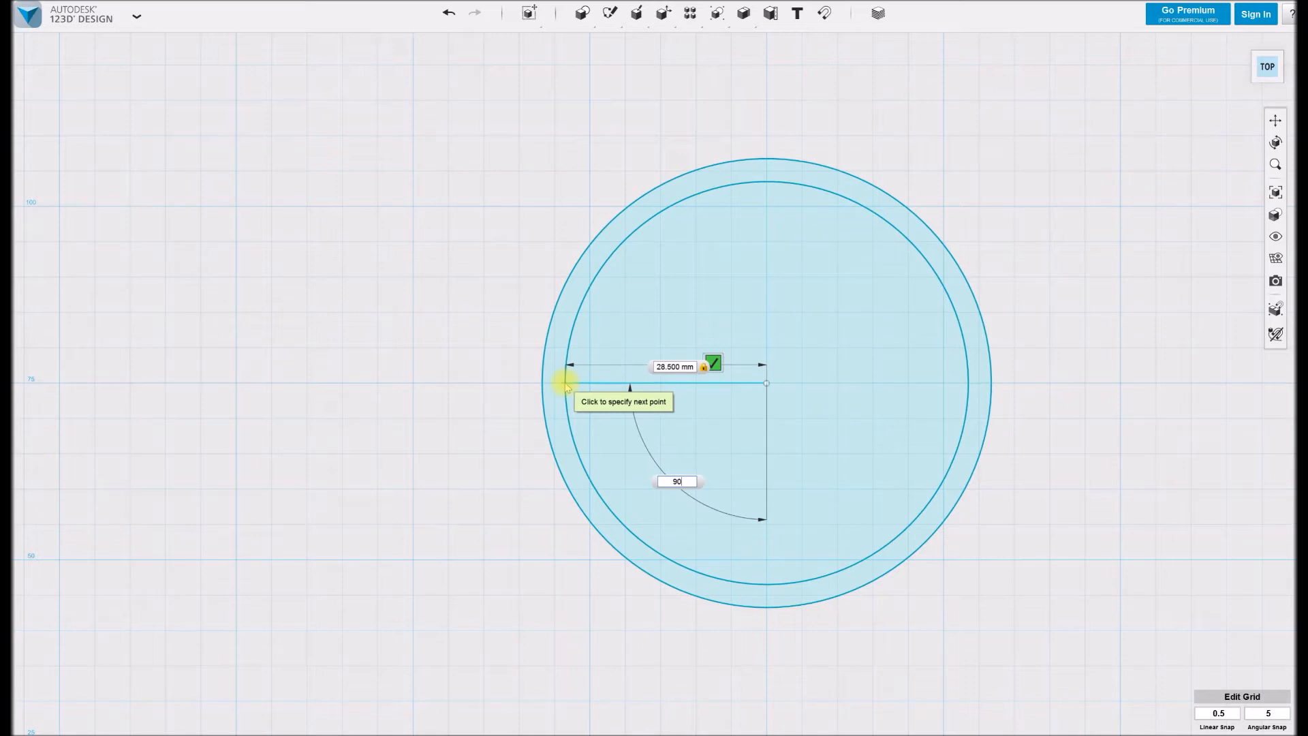
key(Return)
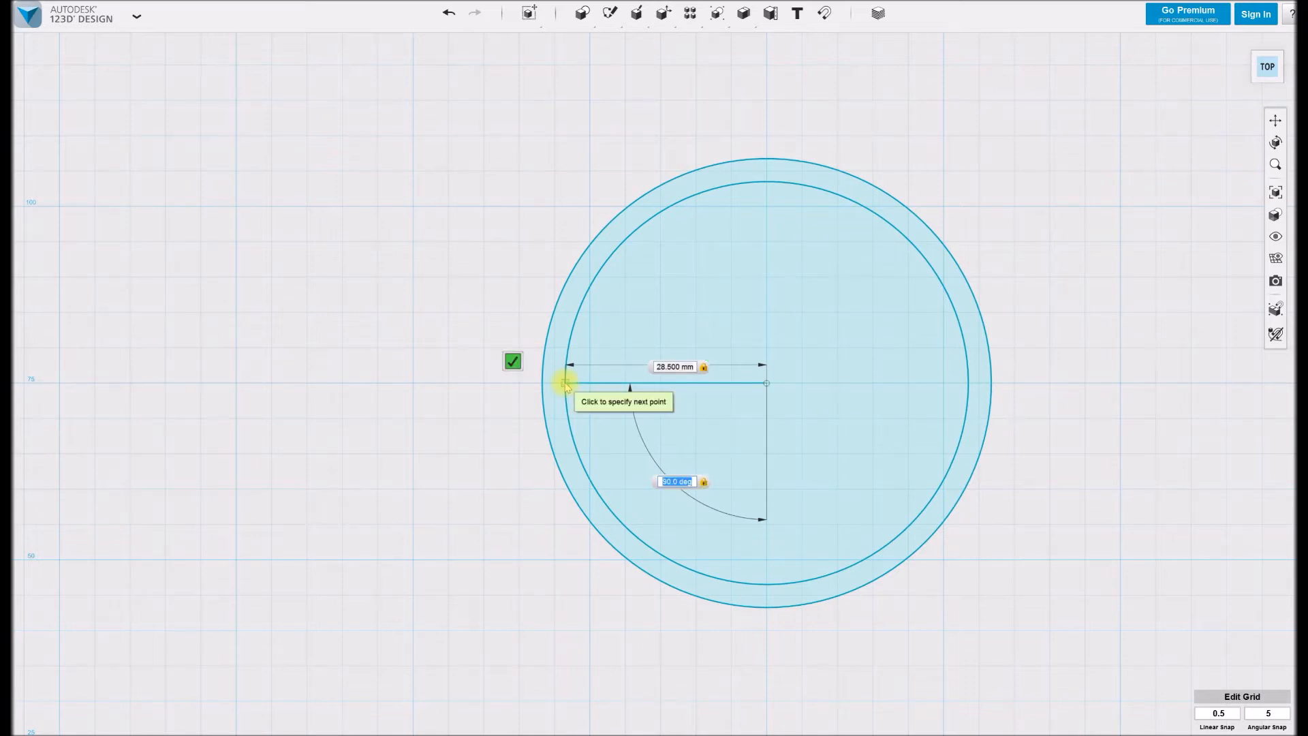
click(564, 382)
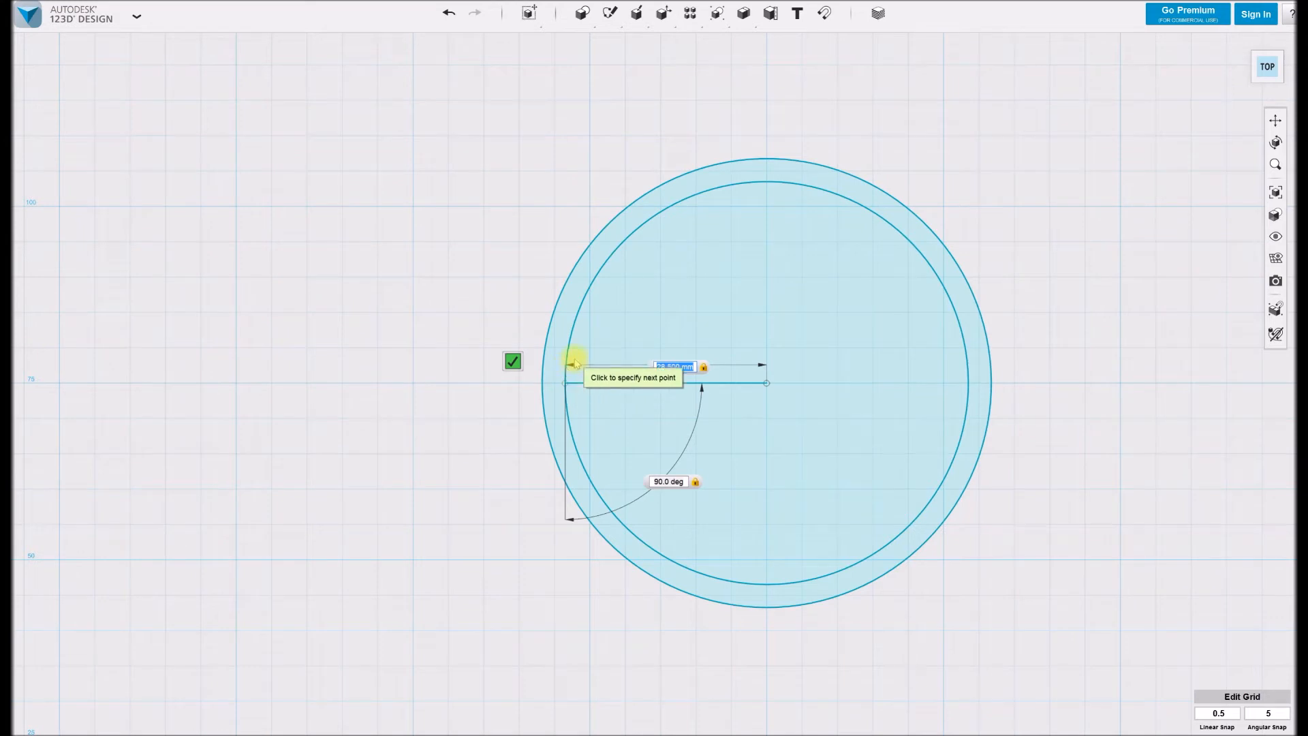
Continue the polyline straight up from the inner circle with a 2.25 mm segment at 180 degrees
key(Escape)
key(Tab)
key(Escape)
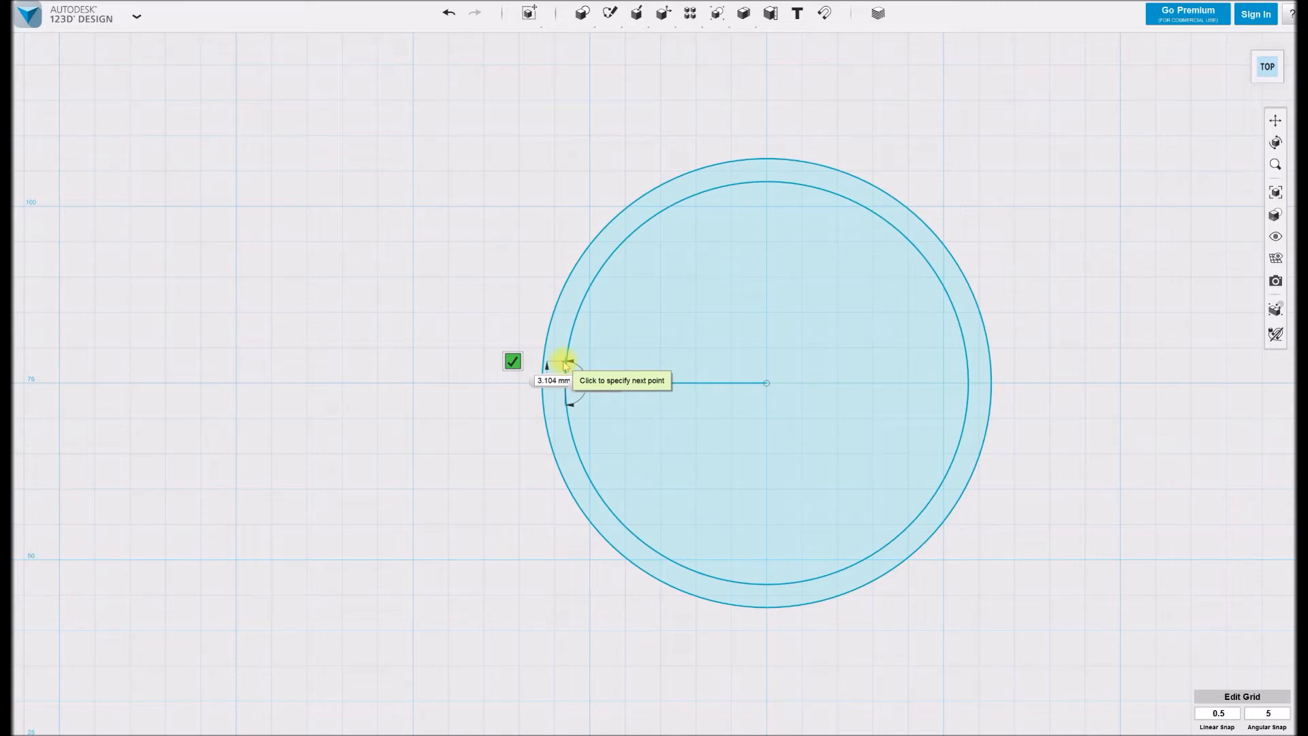
text(2.25)
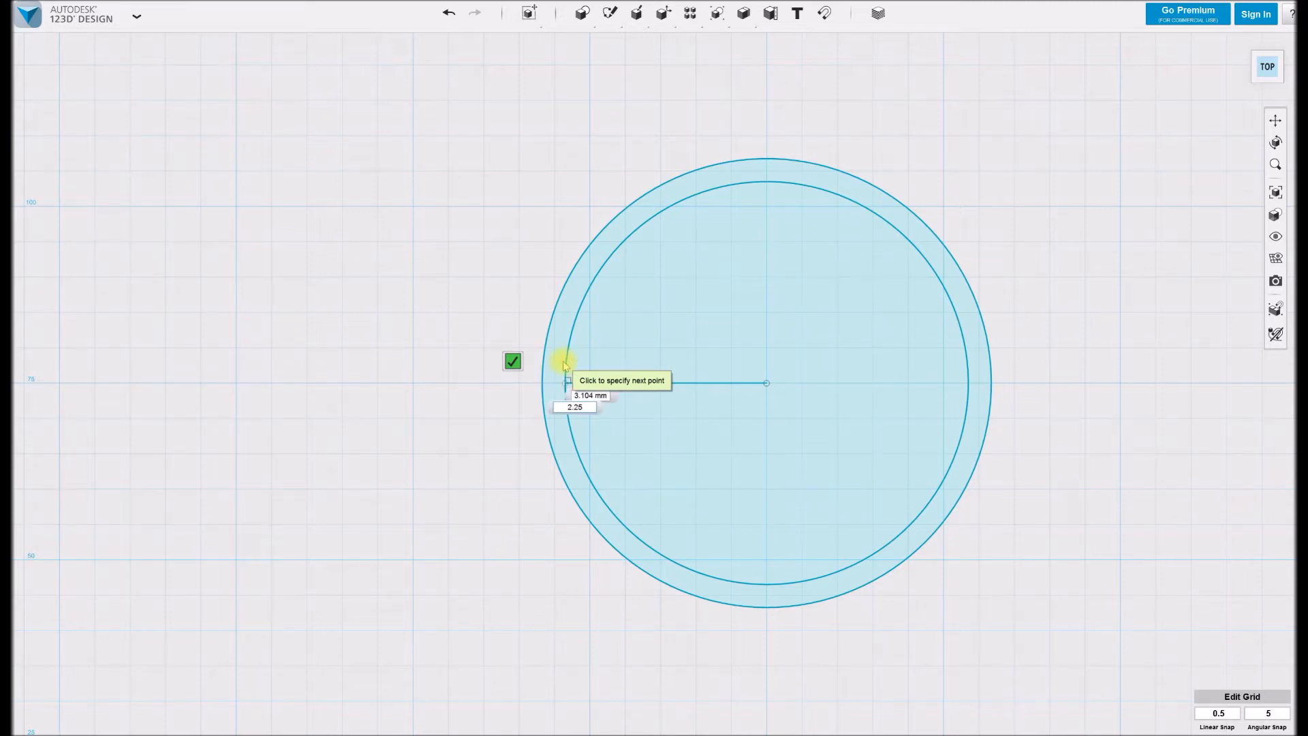
key(Return)
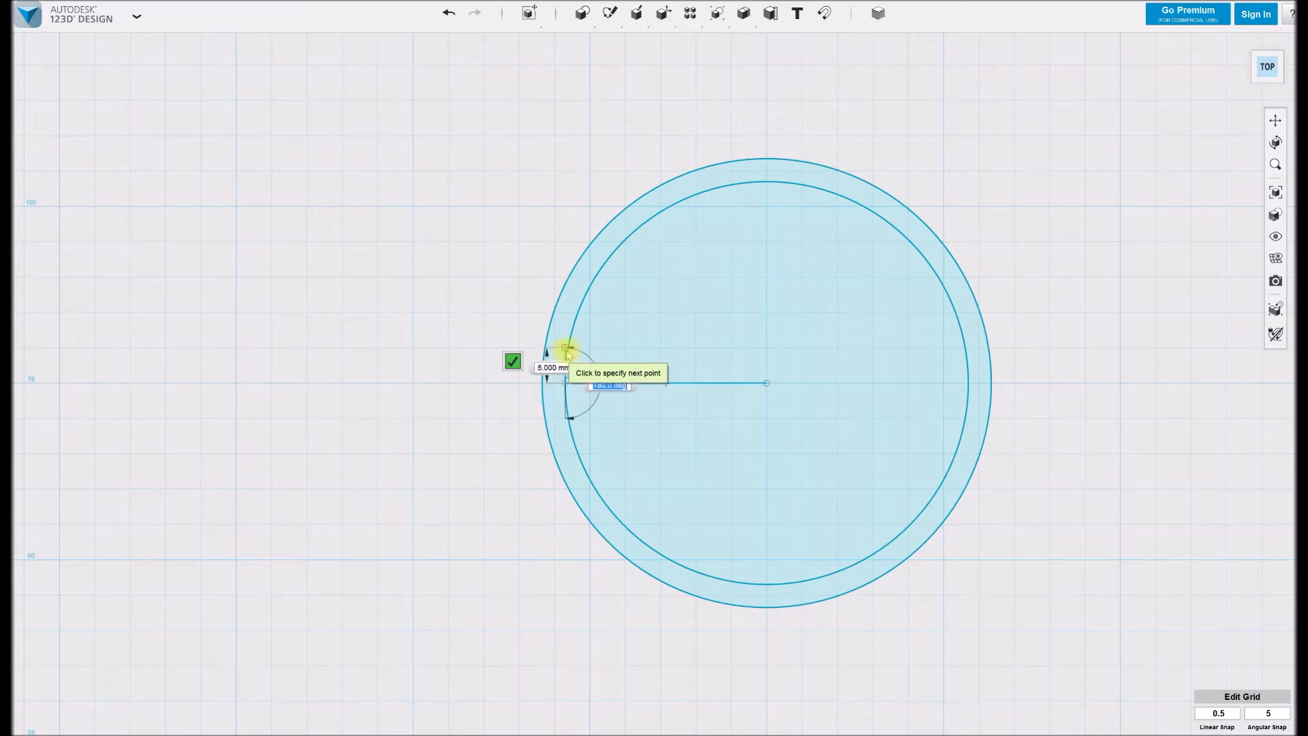
key(Tab)
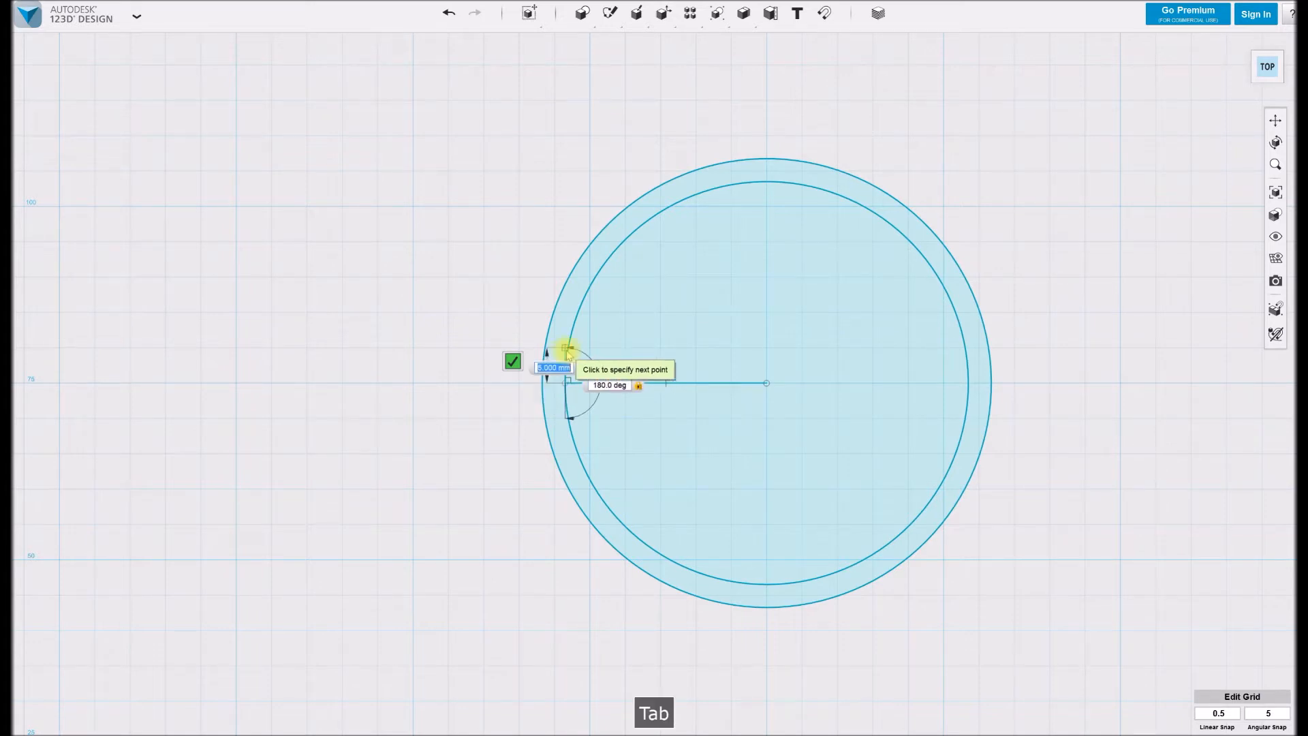
text(2.25)
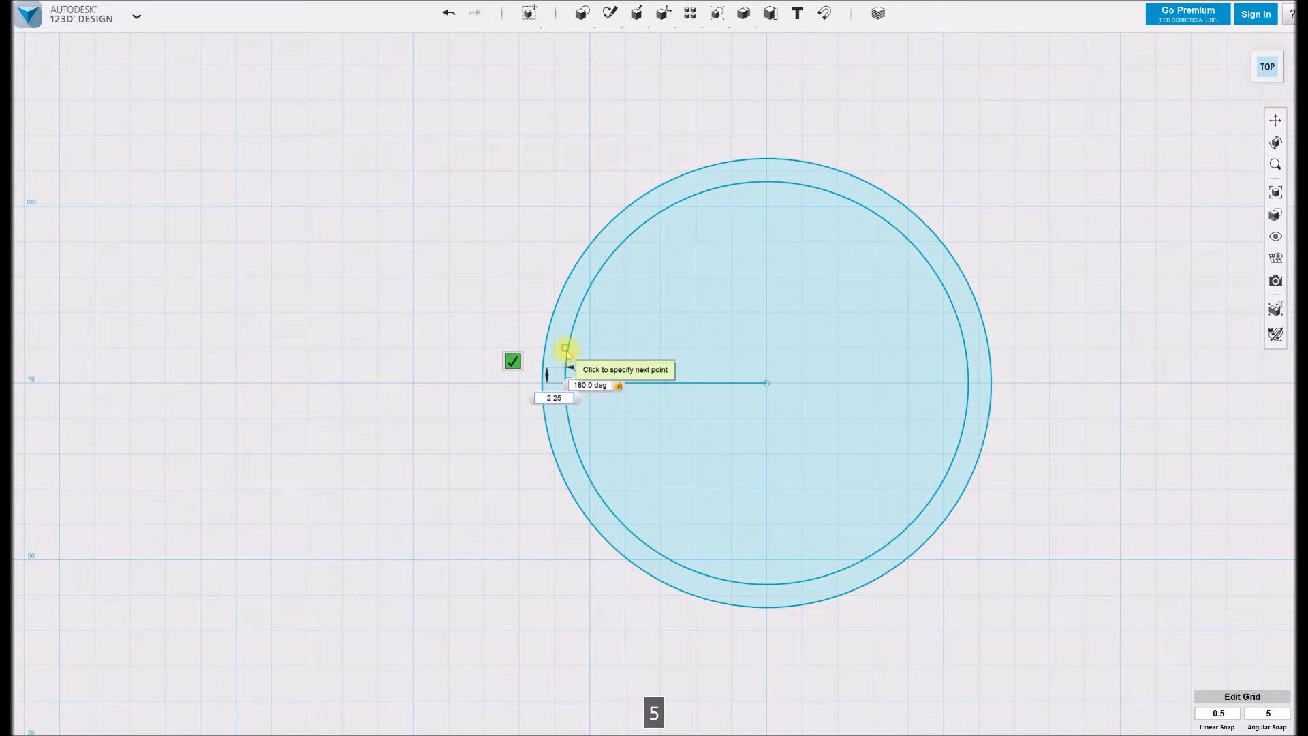
key(Return)
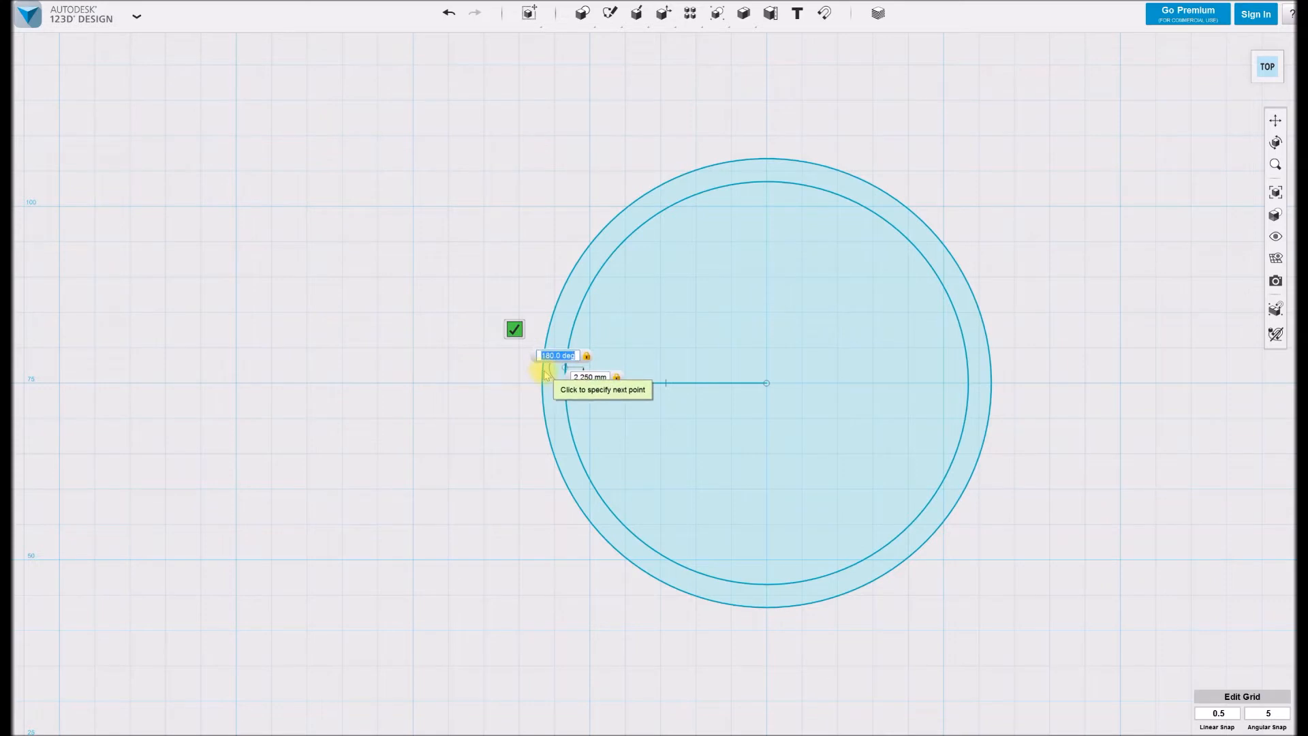
Add a 3.75 mm segment at 60 degrees, sloping down and outward to the outer circle
key(Escape)
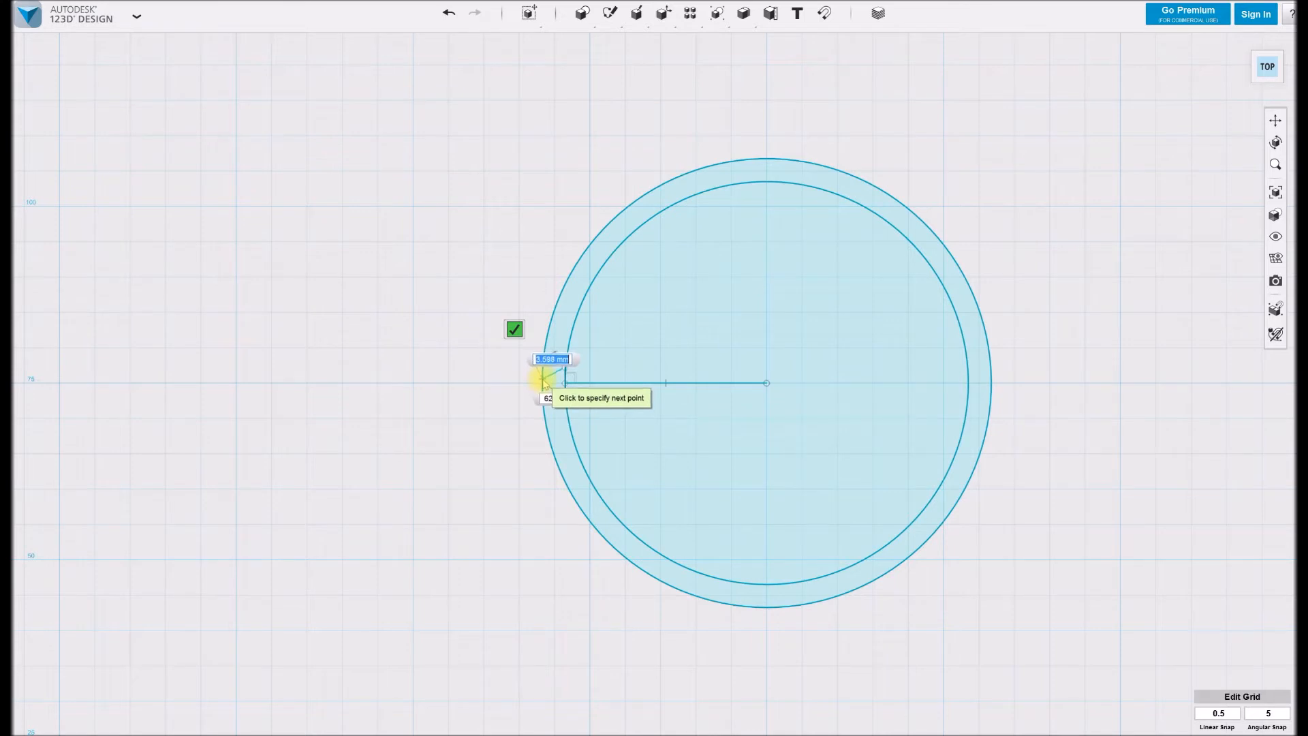
text(3.75)
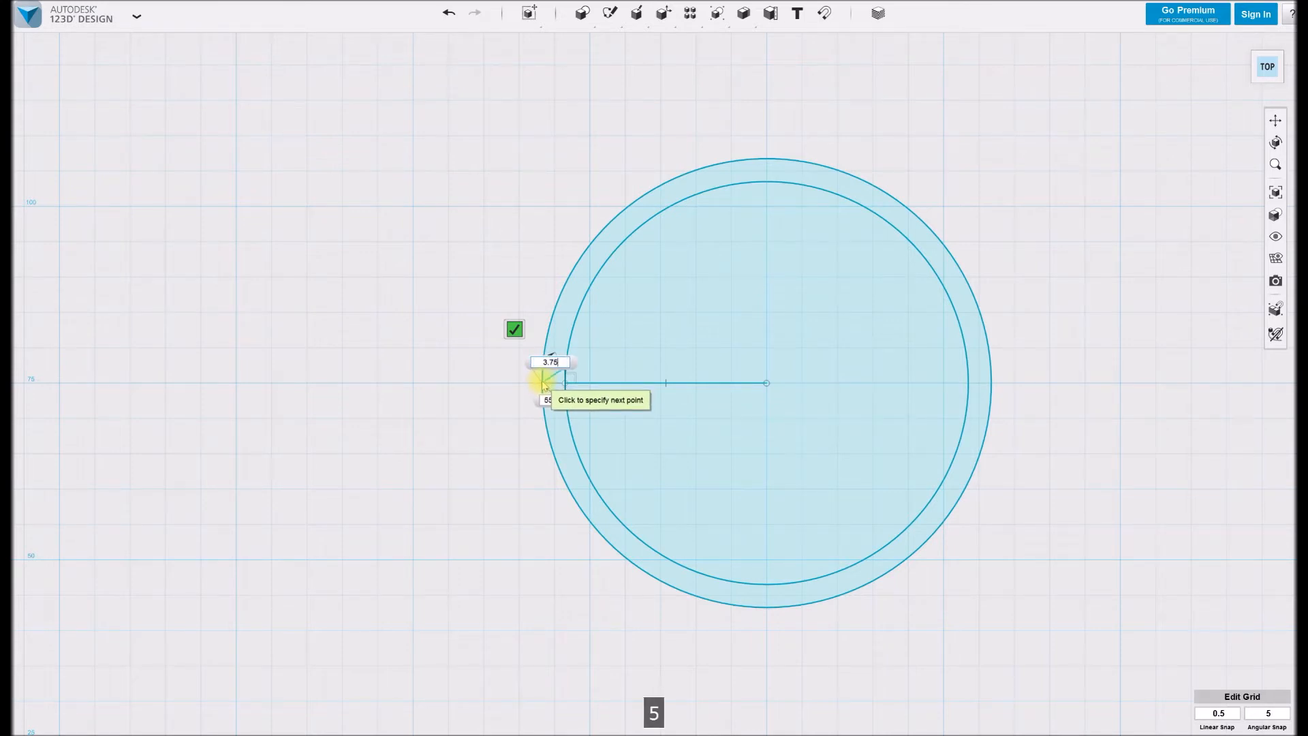
key(Return)
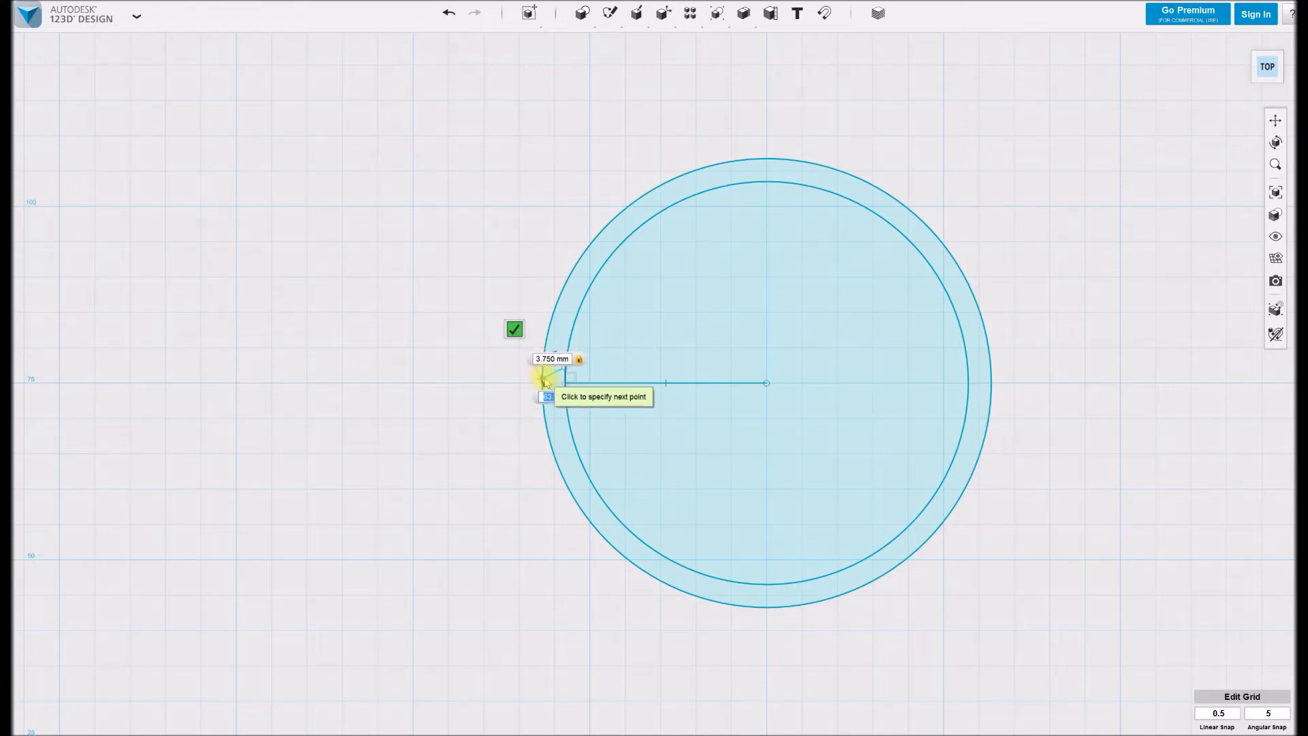
text(60)
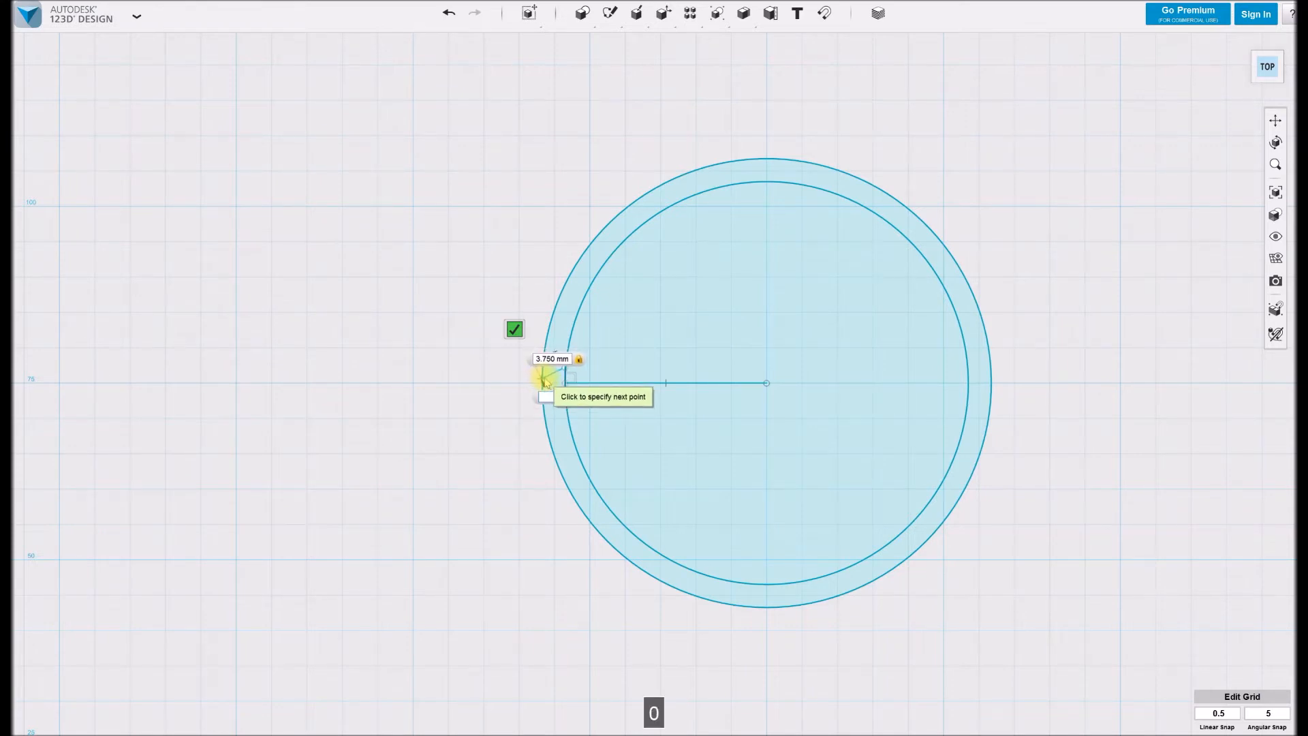
key(Return)
key(Return)
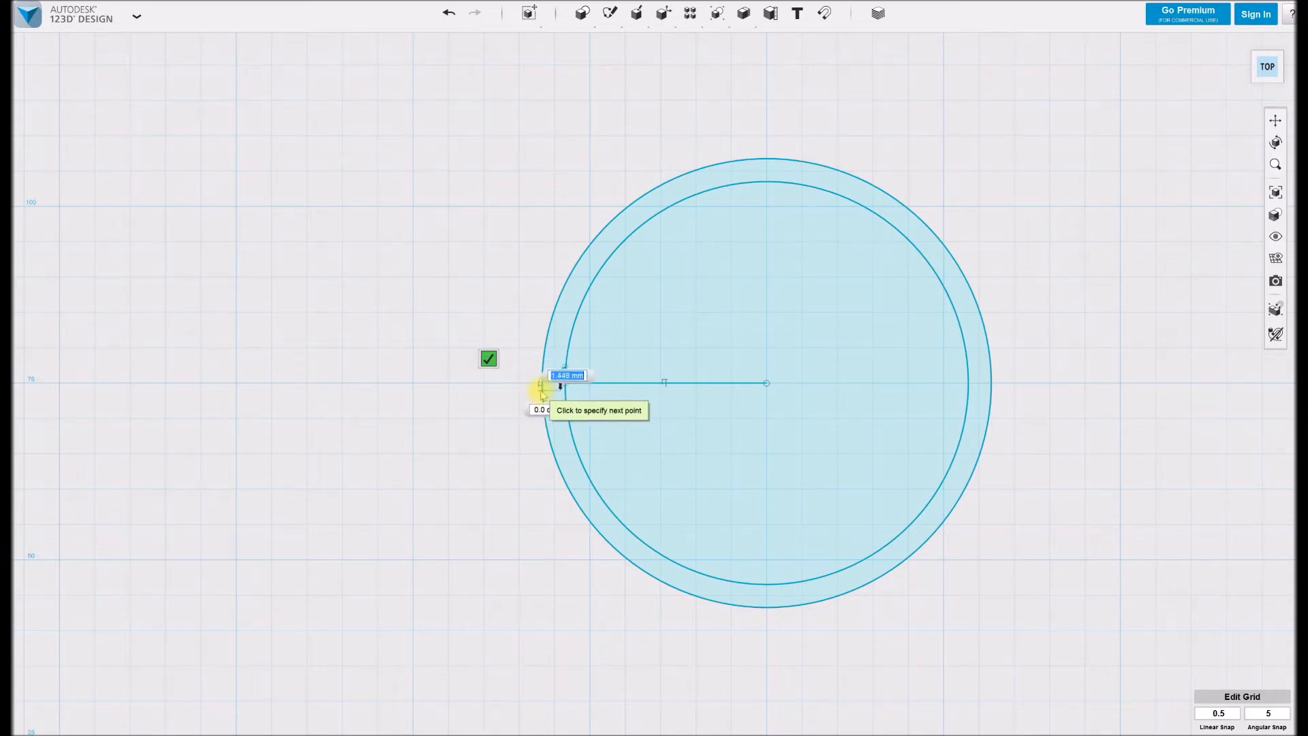
Add a 0.75 mm vertical segment going down along the outer circle for the thread crest
text(.75)
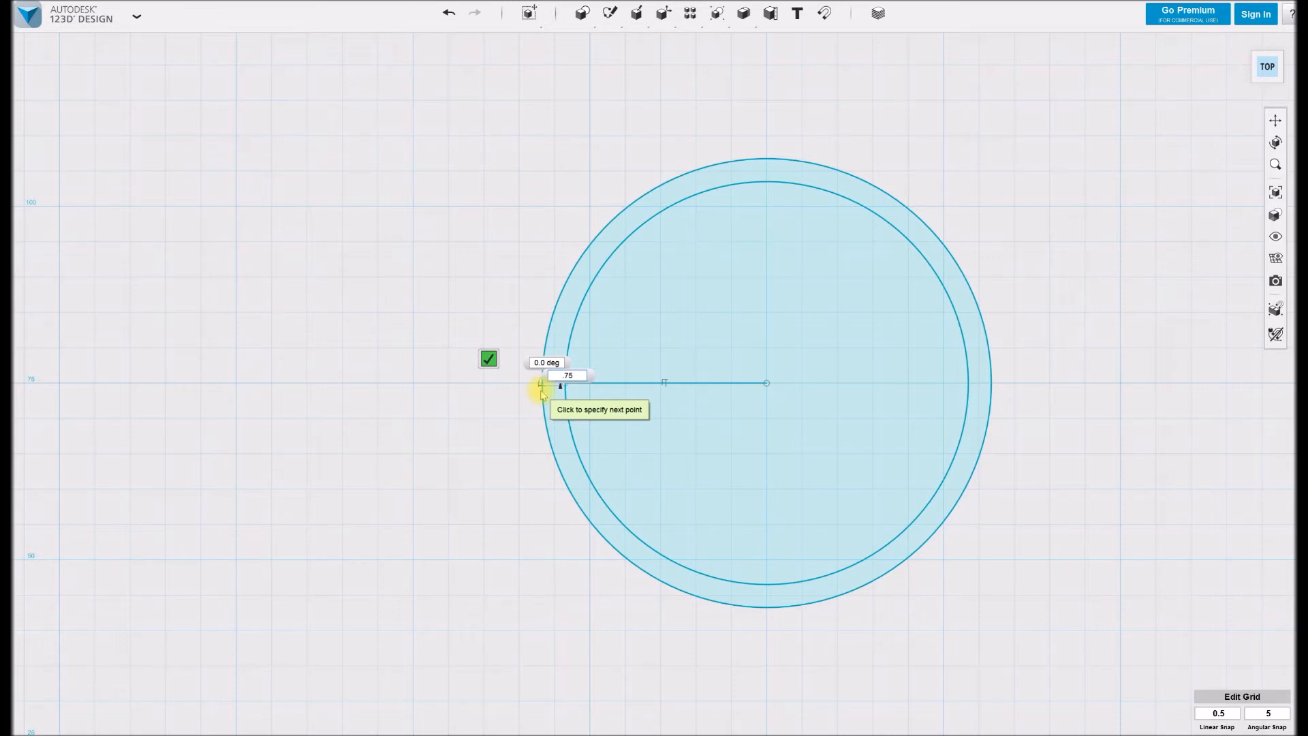
key(Return)
key(Return)
click(541, 389)
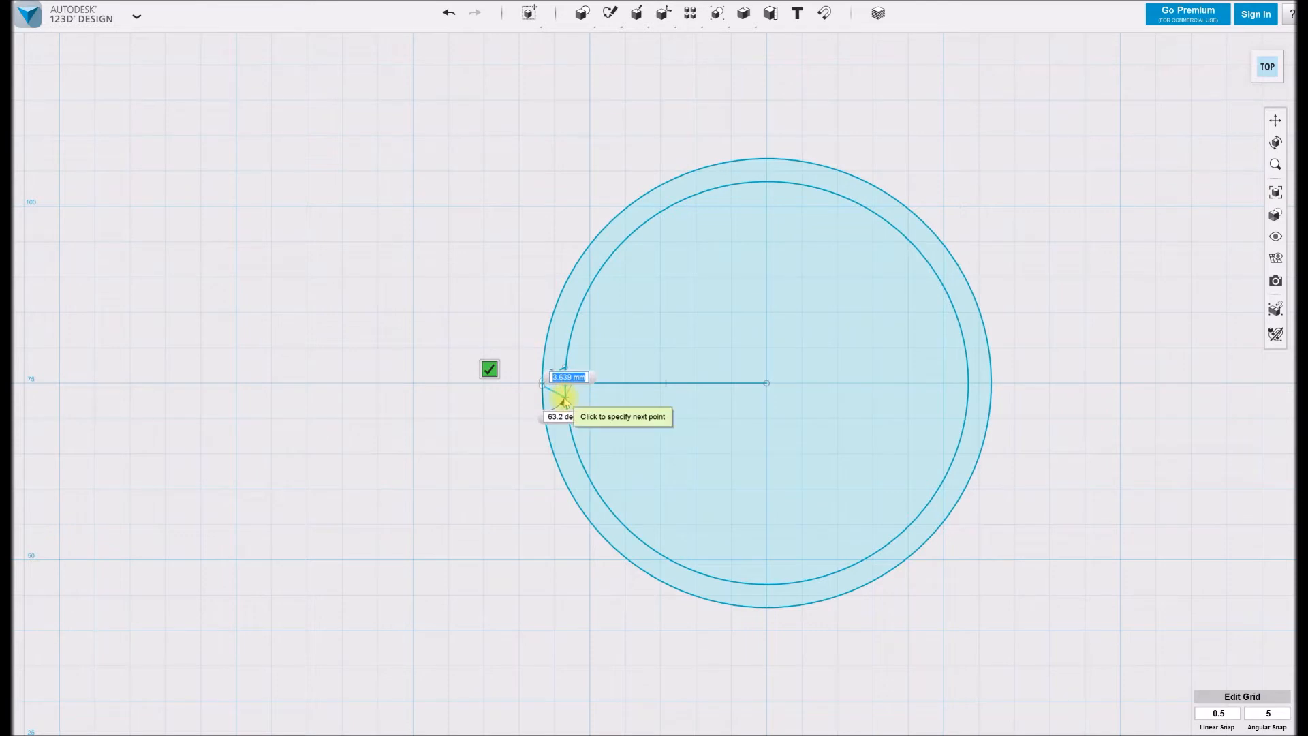
Add a 3.75 mm segment at 60 degrees, sloping down and inward from the thread crest to the inner circle
text(3.75)
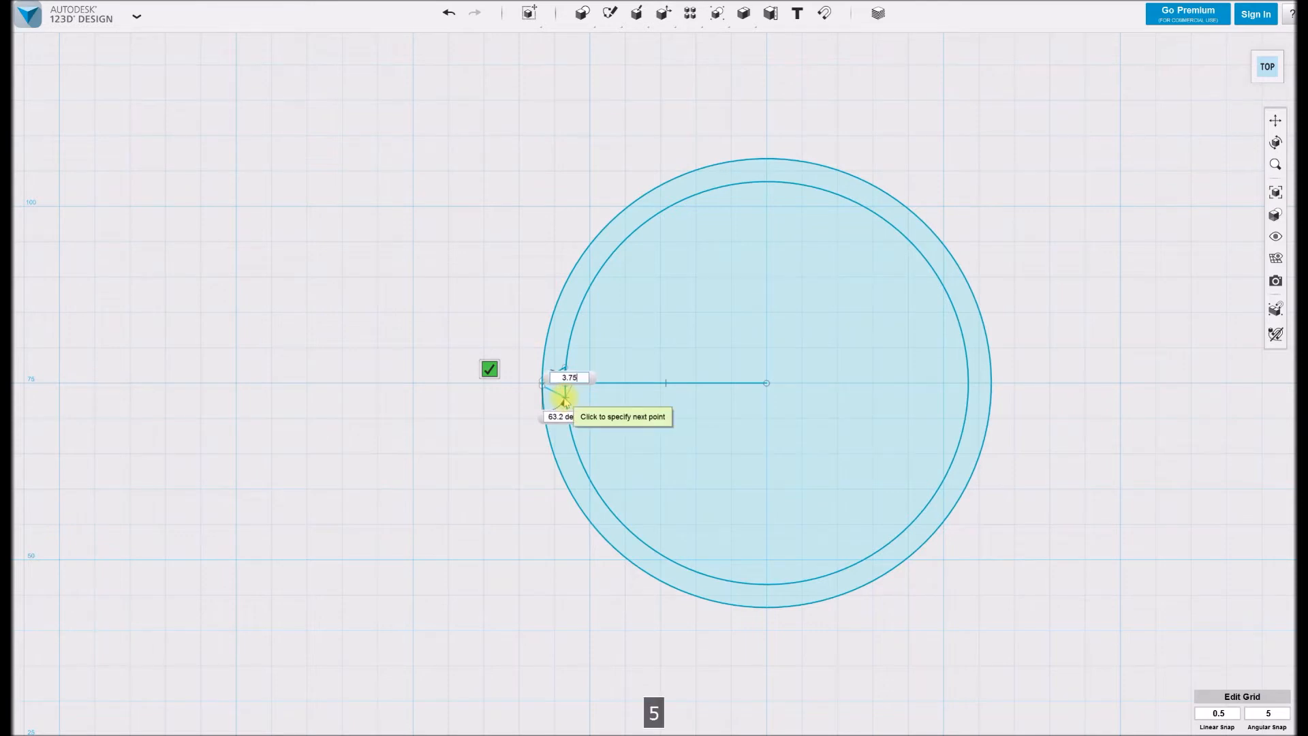
key(Return)
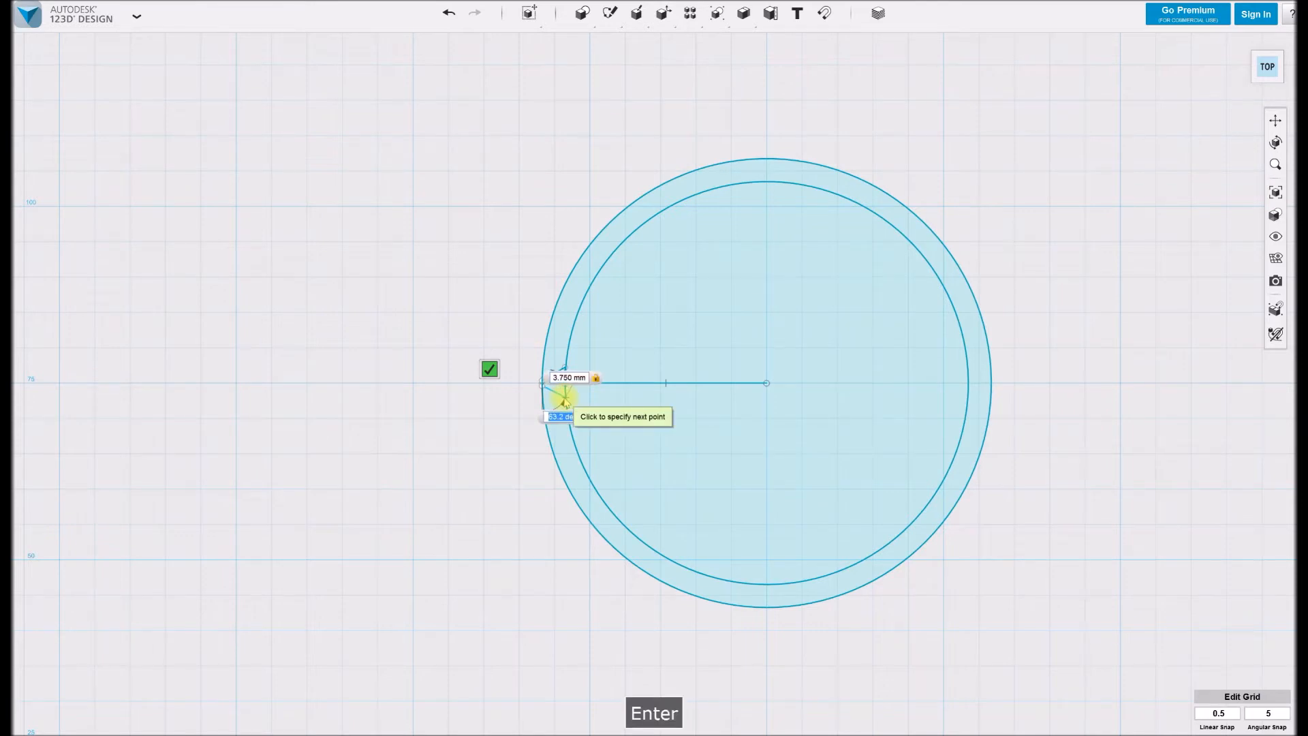
text(60)
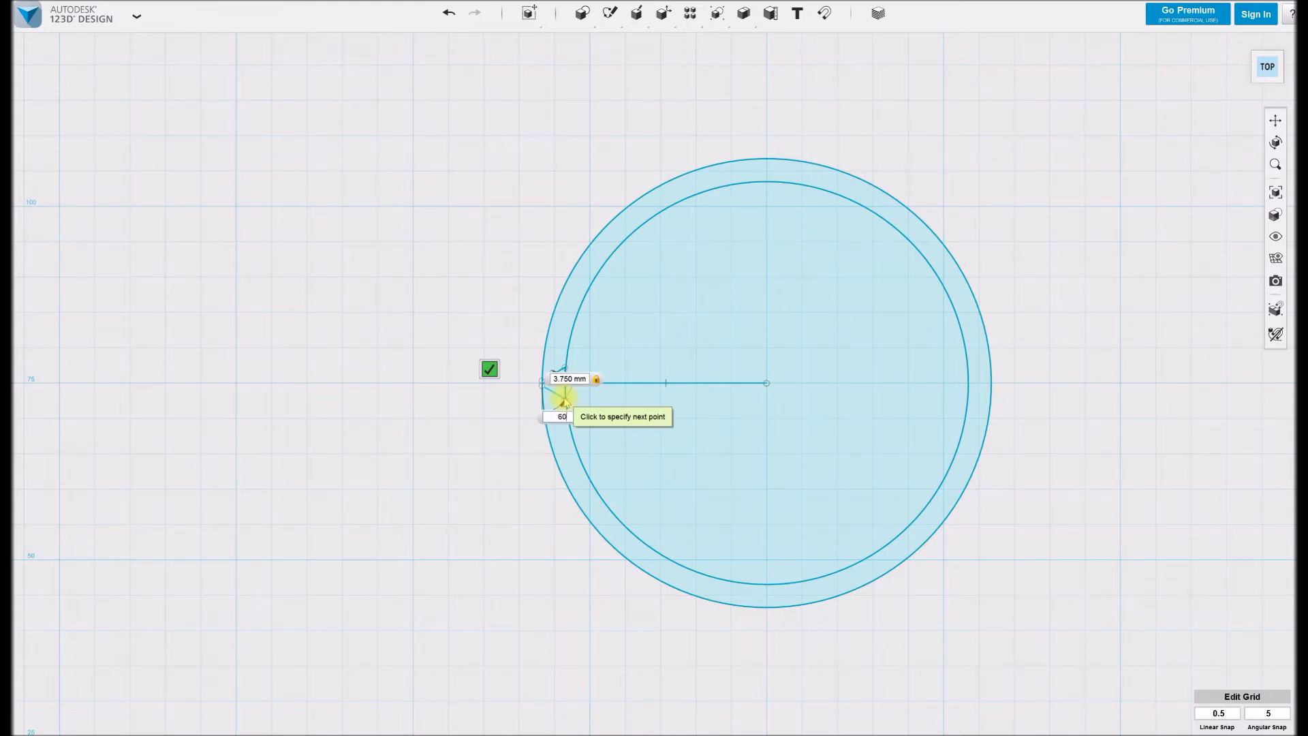
key(Return)
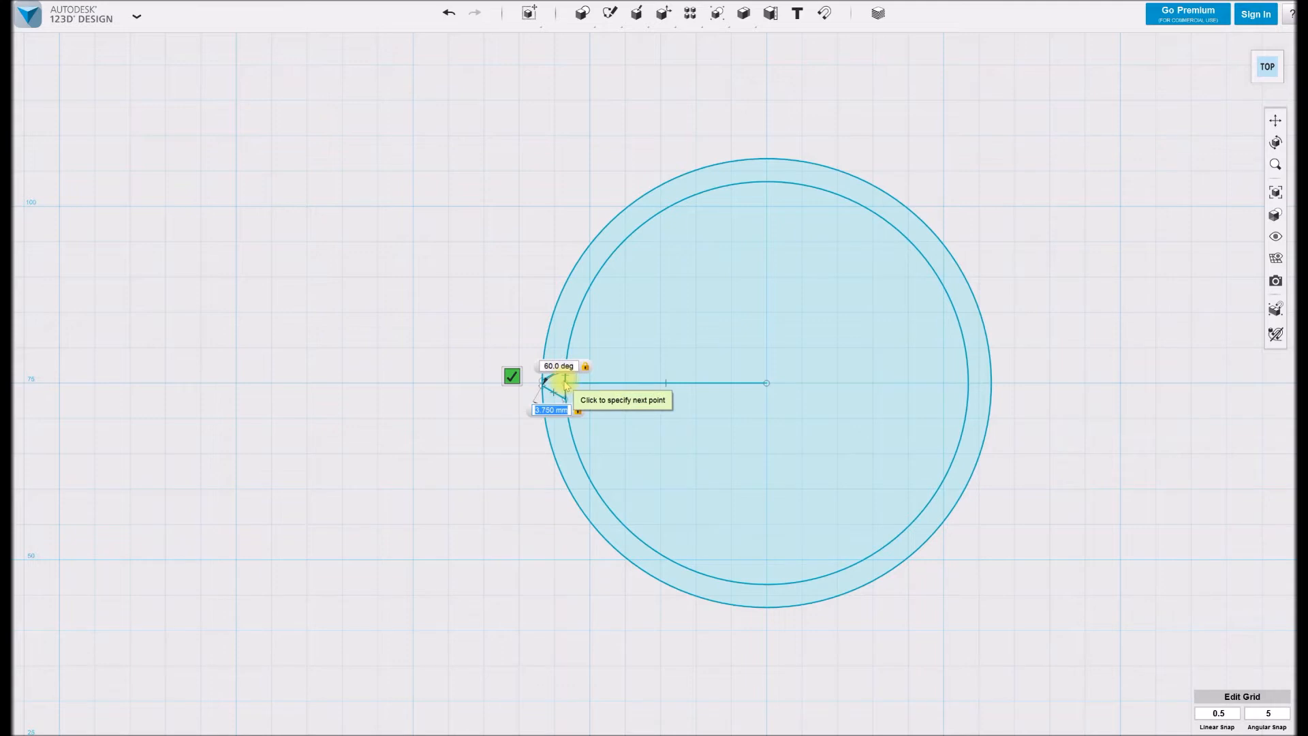
Close the thread profile with a 2.25 mm segment at 180 degrees back to its start point and finish the polyline
key(Escape)
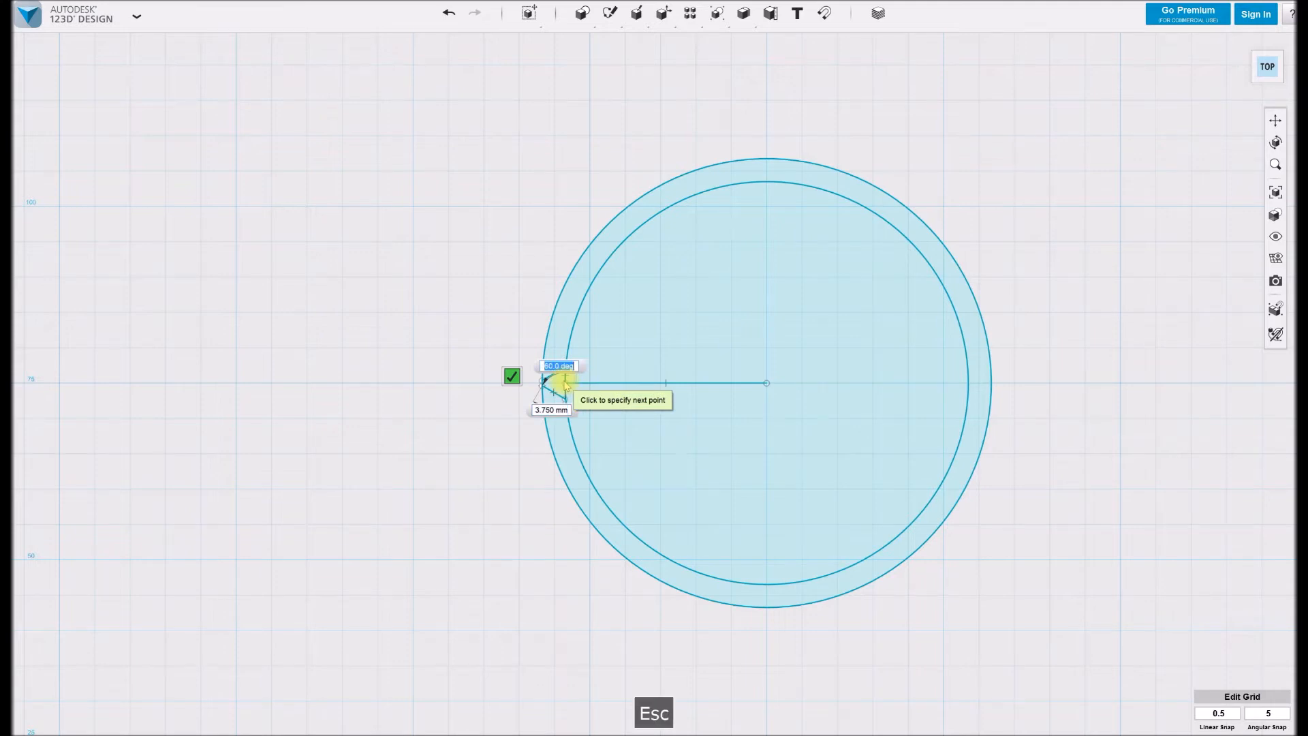
scroll(568, 390, up, 5)
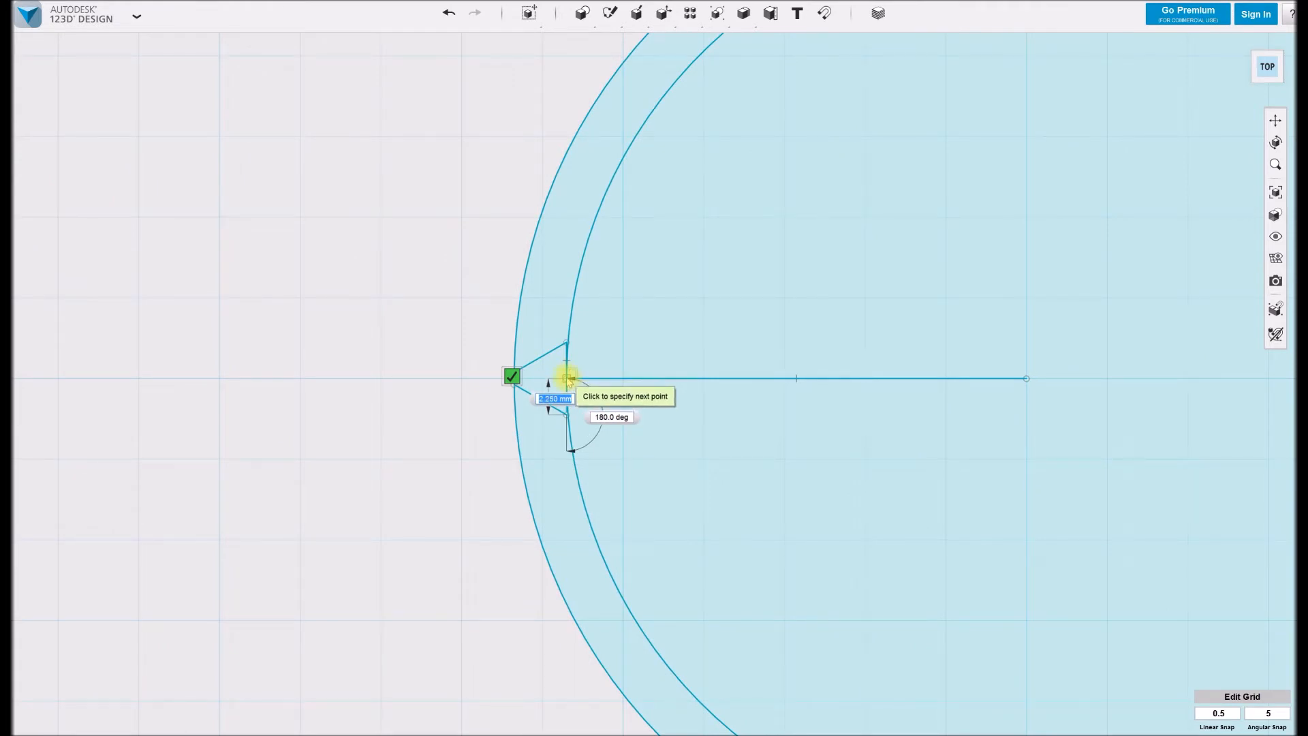
click(569, 378)
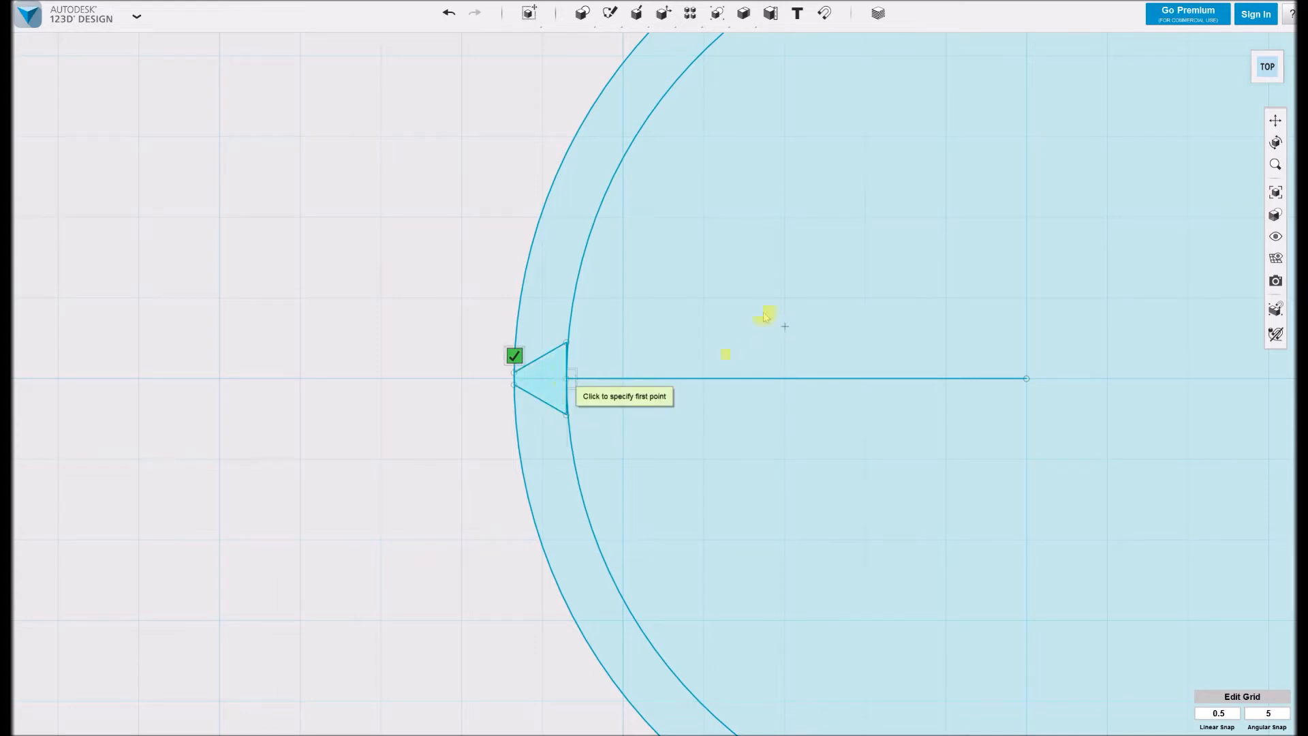
click(512, 376)
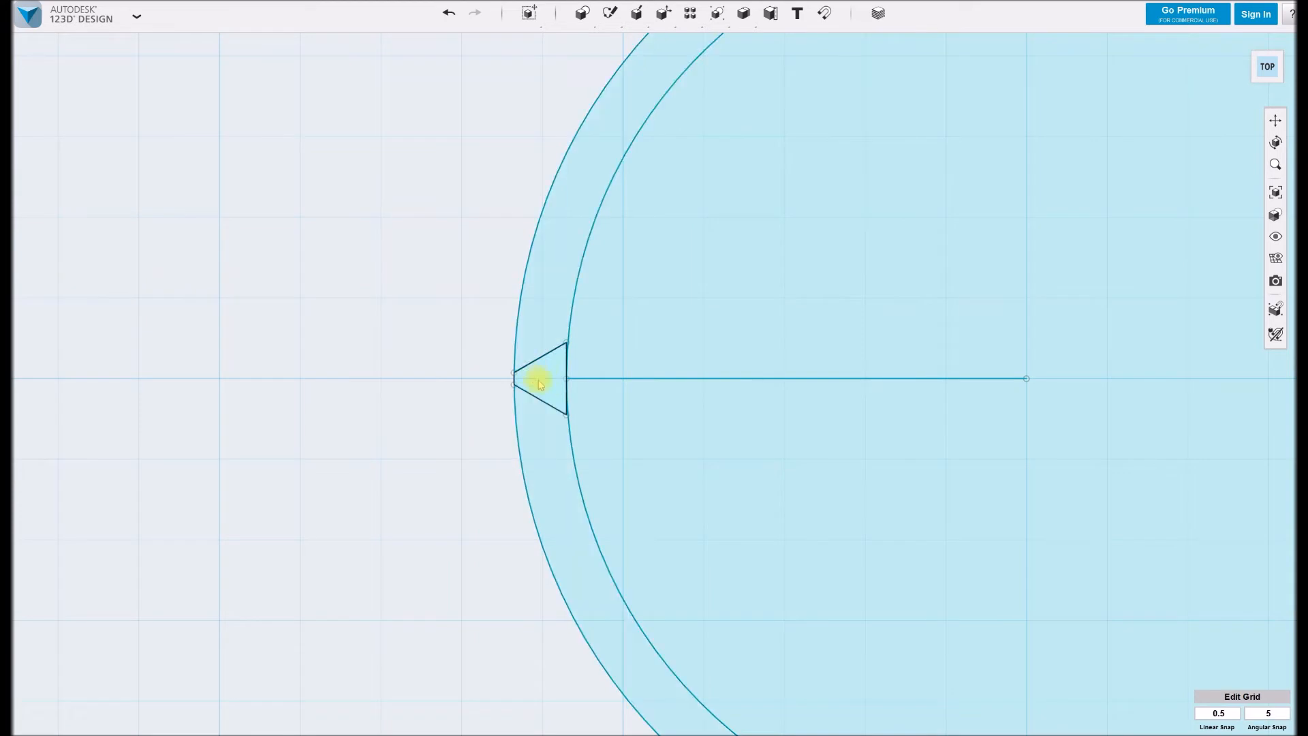
Start moving the thread profile sketch and relocate the manipulator's pivot to the centre point of the circles
shift+middle_drag(692, 511, 714, 493)
scroll(792, 511, up, 1)
scroll(794, 512, down, 3)
middle_drag(943, 557, 712, 314)
shift+middle_drag(738, 394, 724, 386)
middle_drag(605, 470, 759, 304)
mouse_move(699, 463)
shift+middle_down()
mouse_move(709, 453)
mouse_move(695, 456)
shift+middle_up()
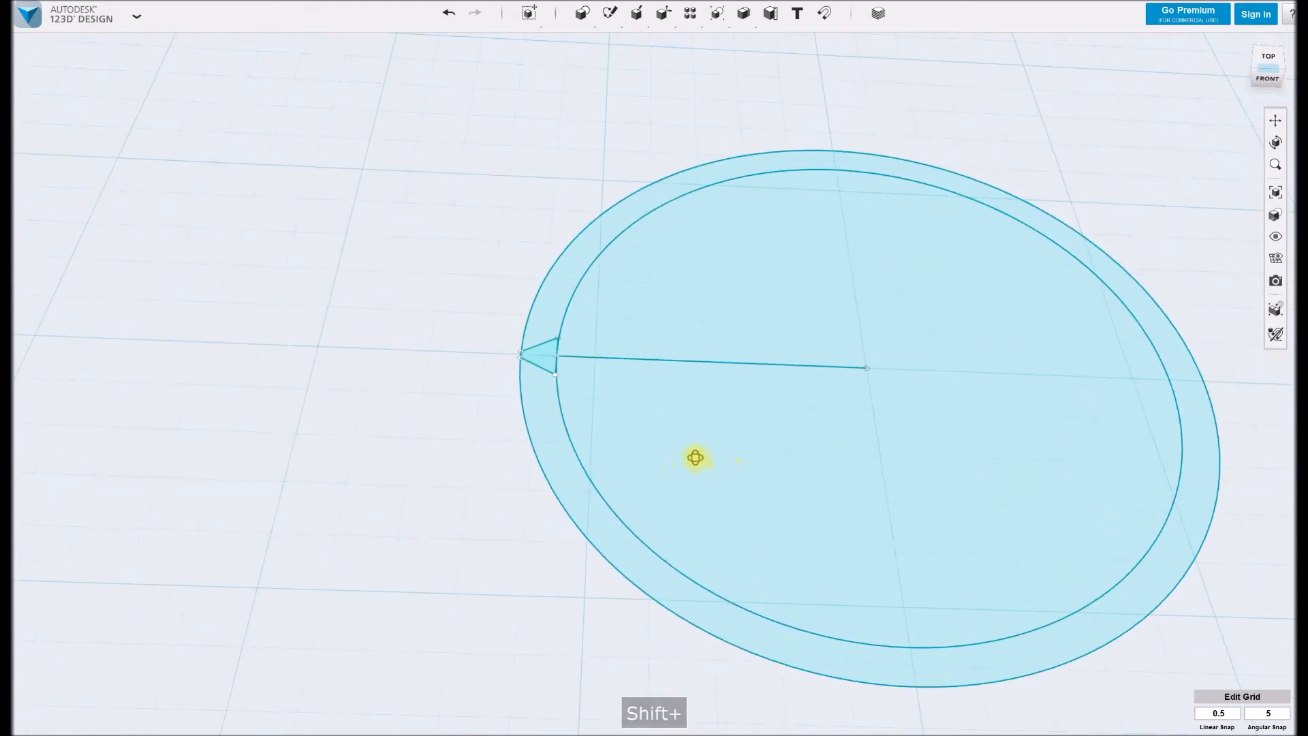
click(544, 353)
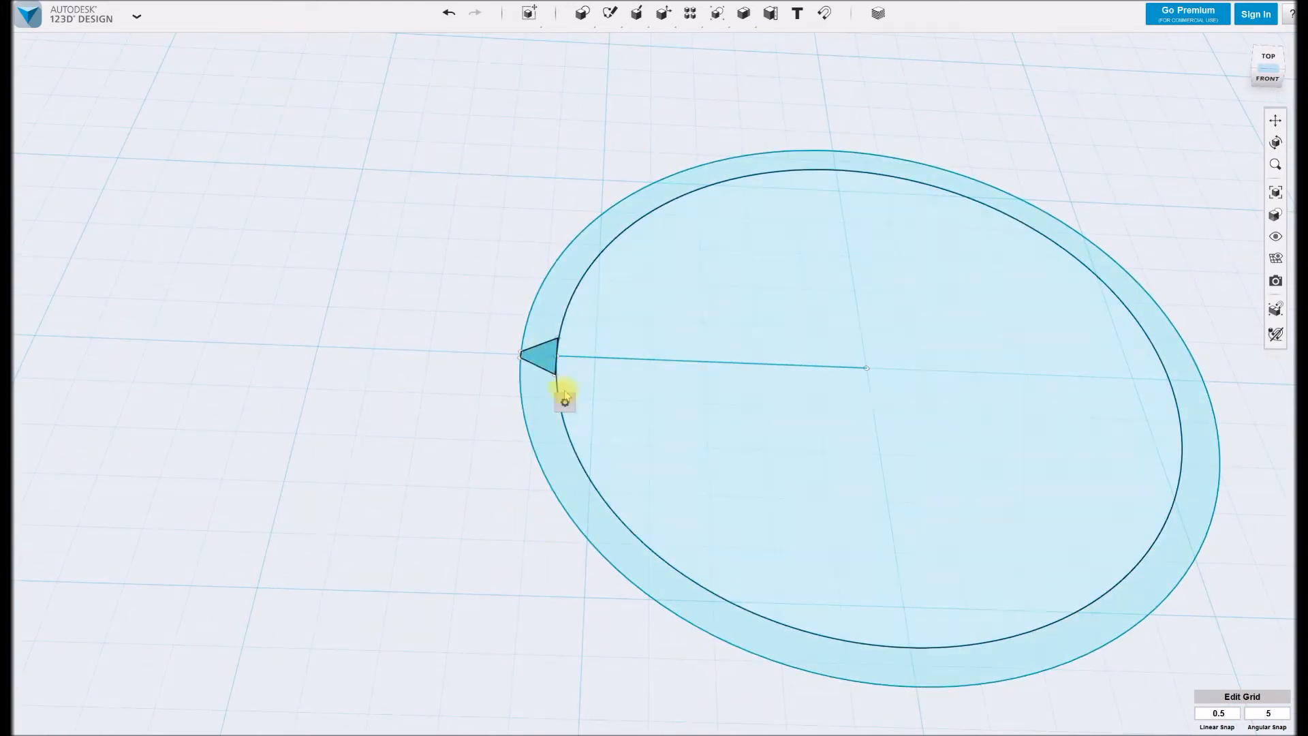
click(586, 403)
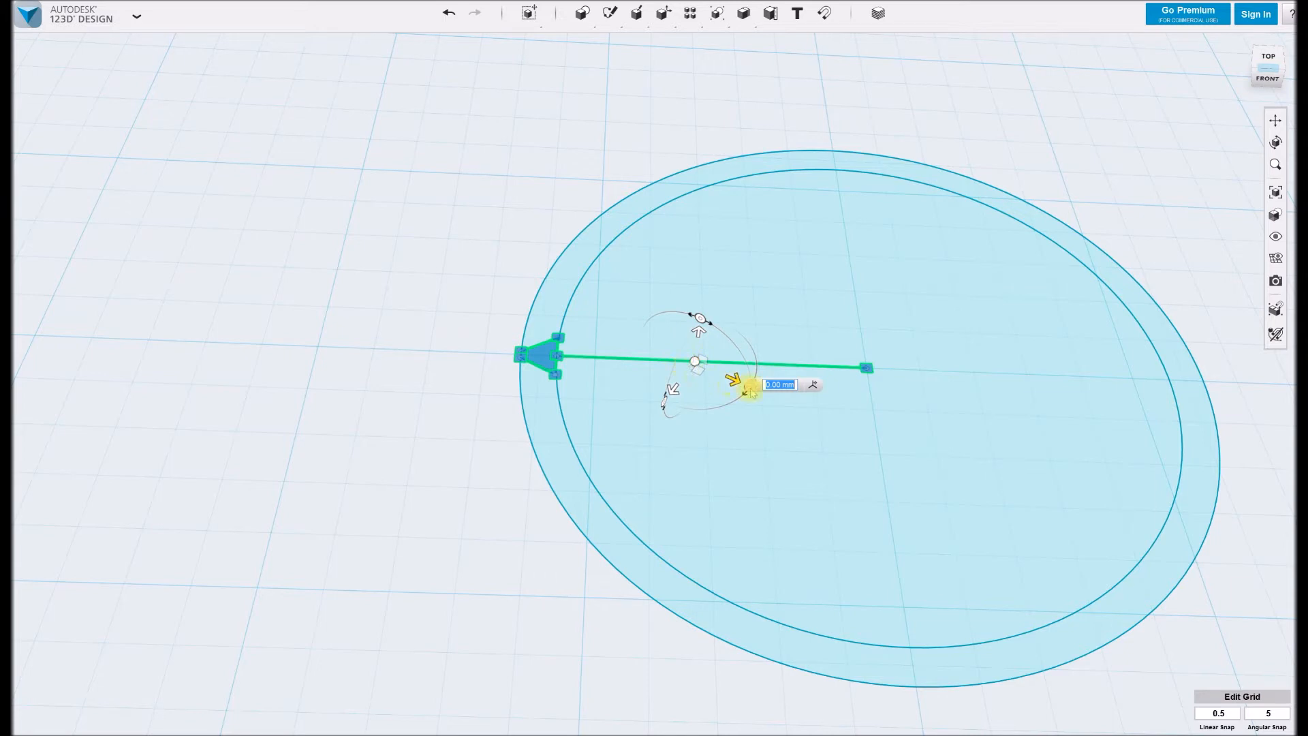
click(812, 387)
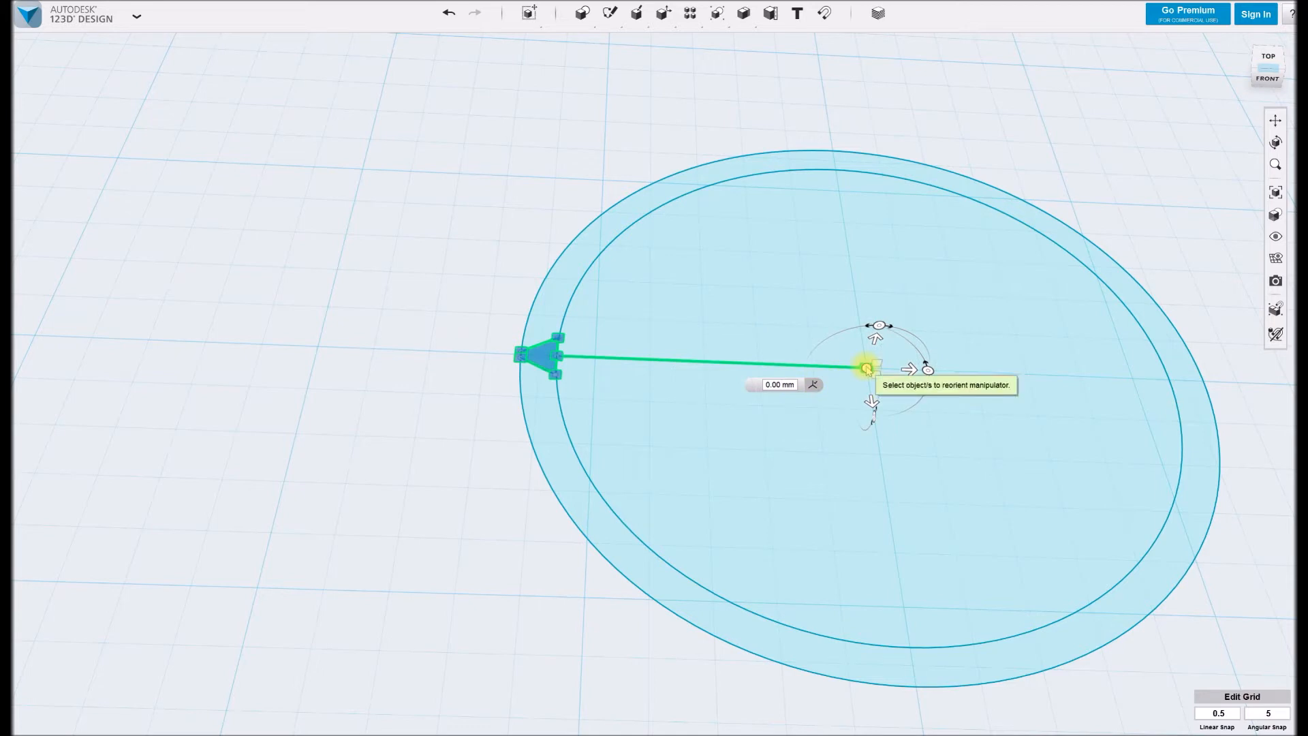
click(866, 369)
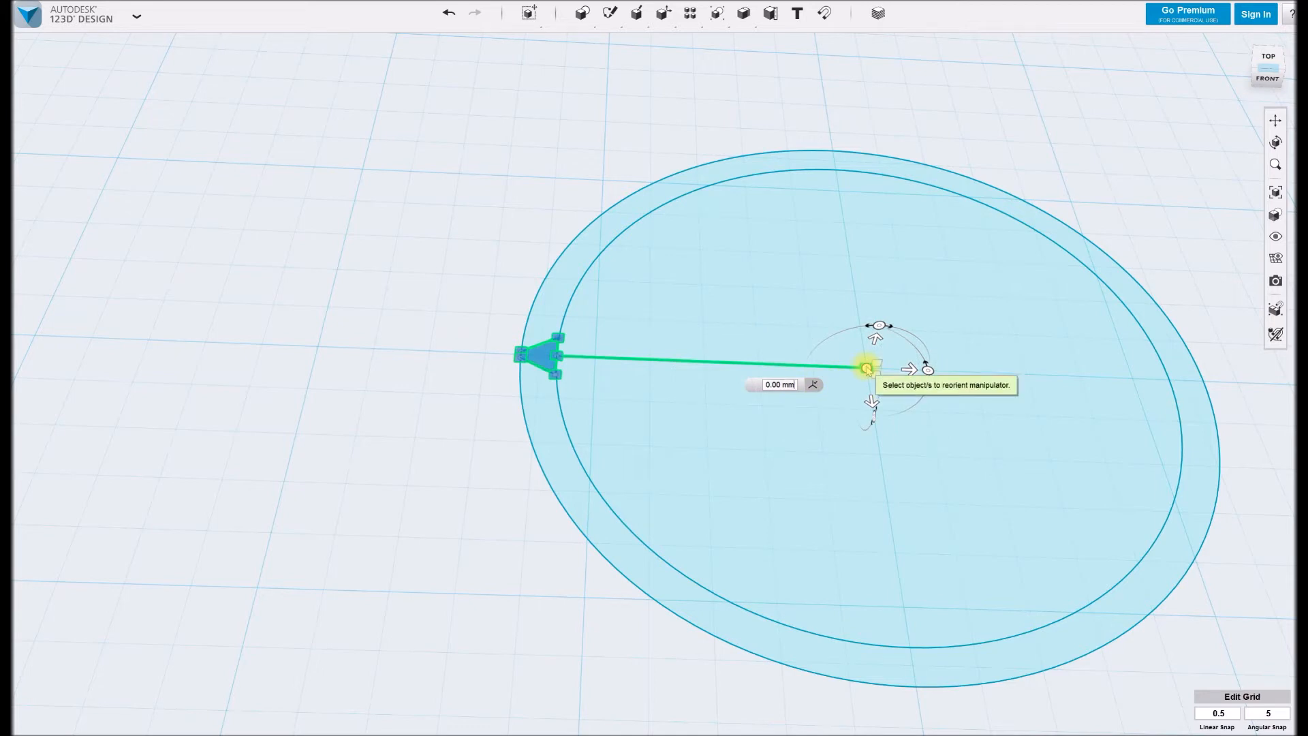
click(814, 386)
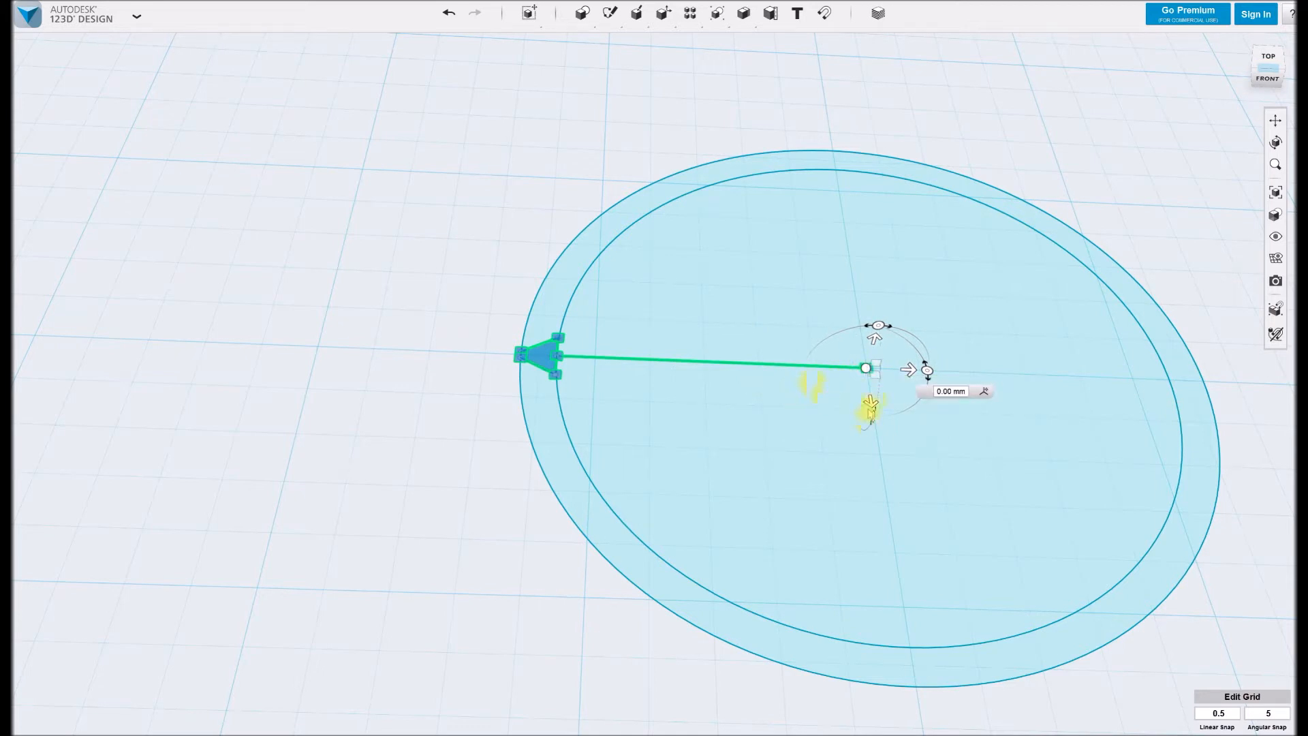
Rotate the thread profile 90 degrees about its centre line to stand upright on the circles, and deselect it
mouse_move(700, 509)
shift+middle_down()
mouse_move(687, 467)
mouse_move(637, 559)
mouse_move(648, 573)
mouse_move(695, 578)
mouse_move(891, 248)
mouse_move(602, 377)
mouse_move(730, 345)
mouse_move(634, 348)
mouse_move(599, 368)
shift+middle_up()
drag(632, 348, 573, 410)
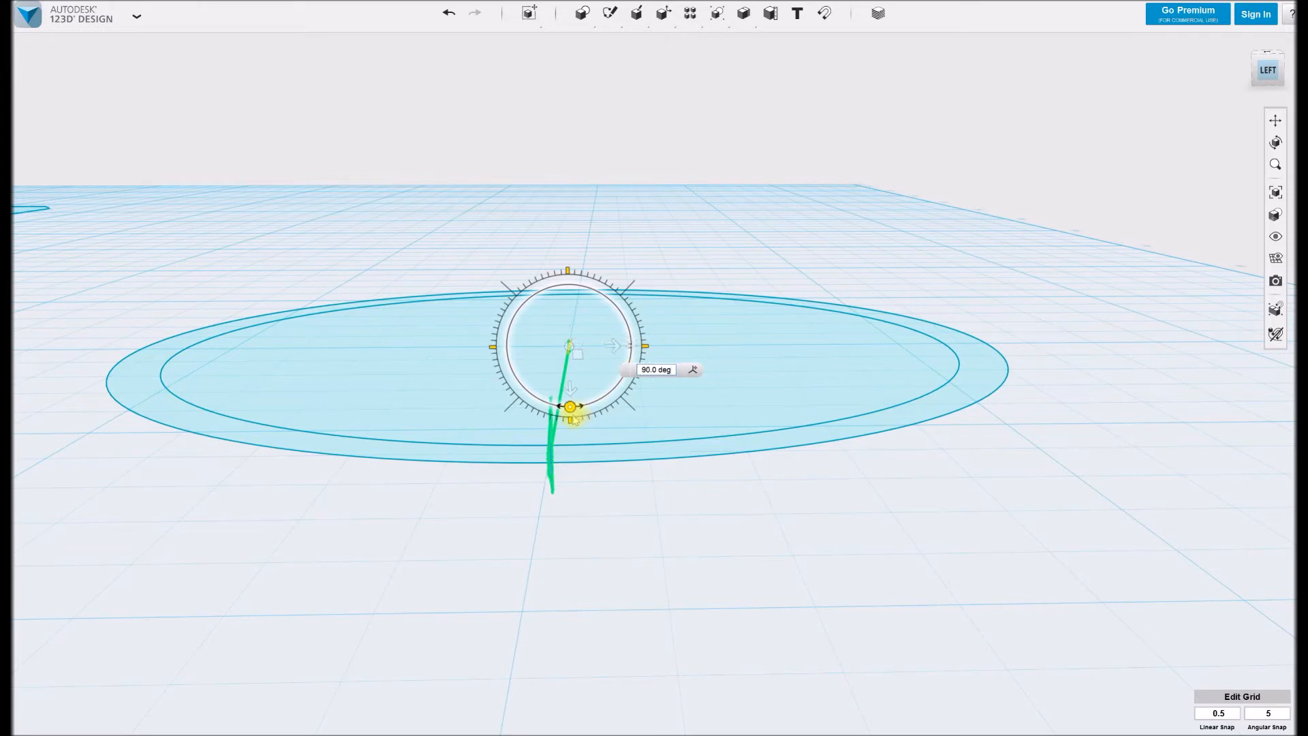
key(Return)
click(747, 543)
Duplicate the upright thread profile and rotate the copy 30 degrees clockwise about the circles' centre
shift+middle_drag(747, 543, 665, 460)
scroll(680, 461, down, 5)
mouse_move(763, 436)
middle_down()
mouse_move(618, 436)
mouse_move(666, 443)
middle_up()
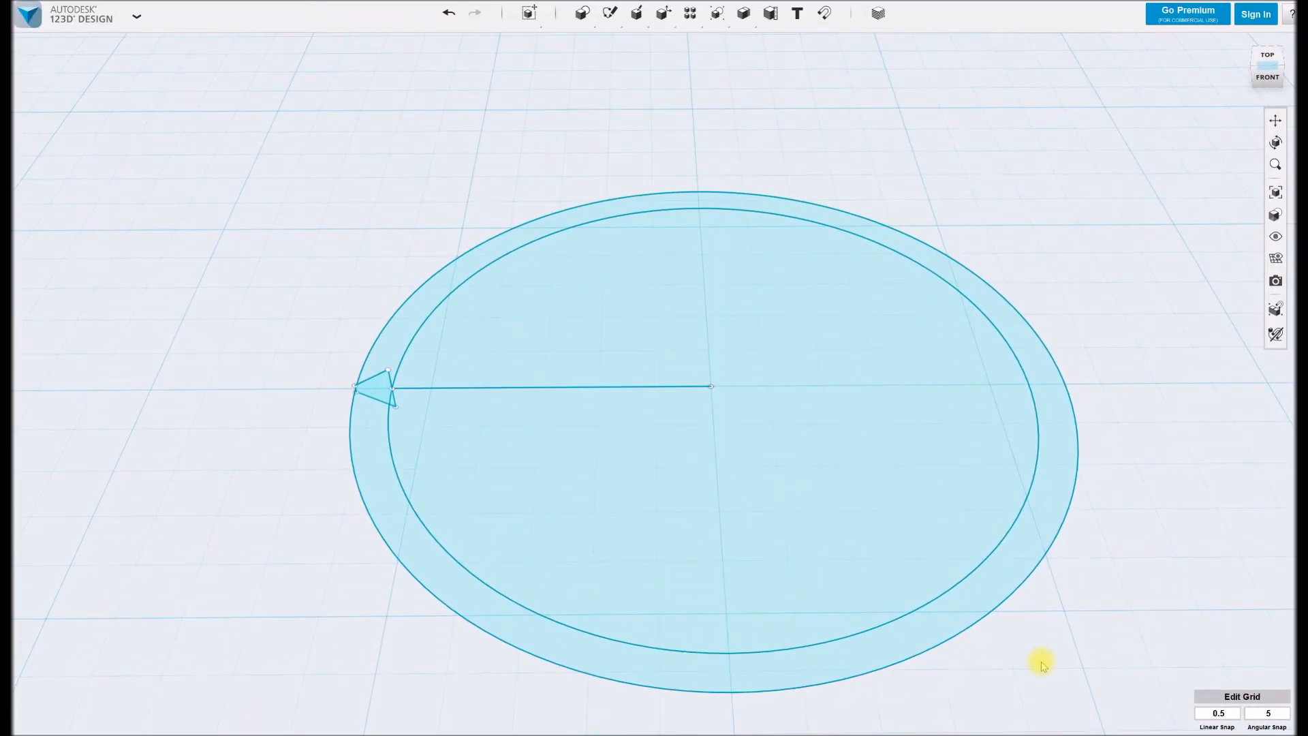
click(374, 387)
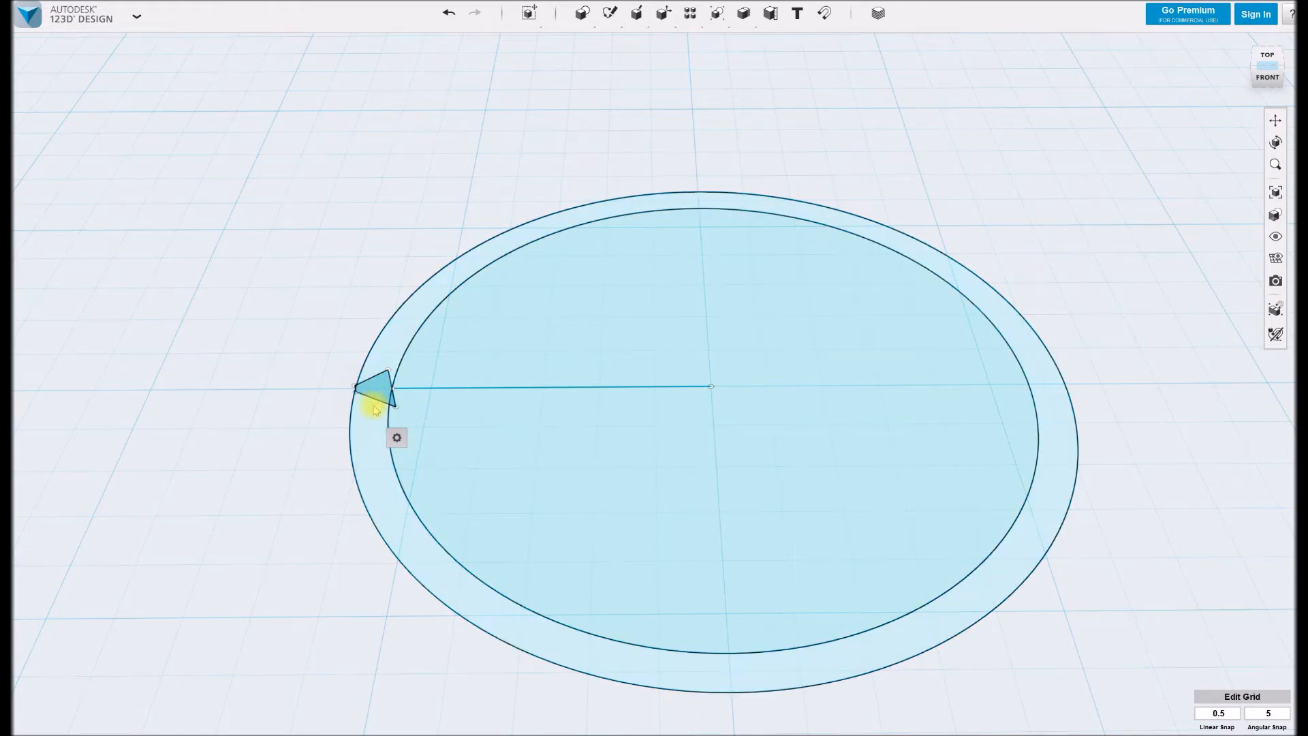
key(ctrl+c)
key(ctrl+v)
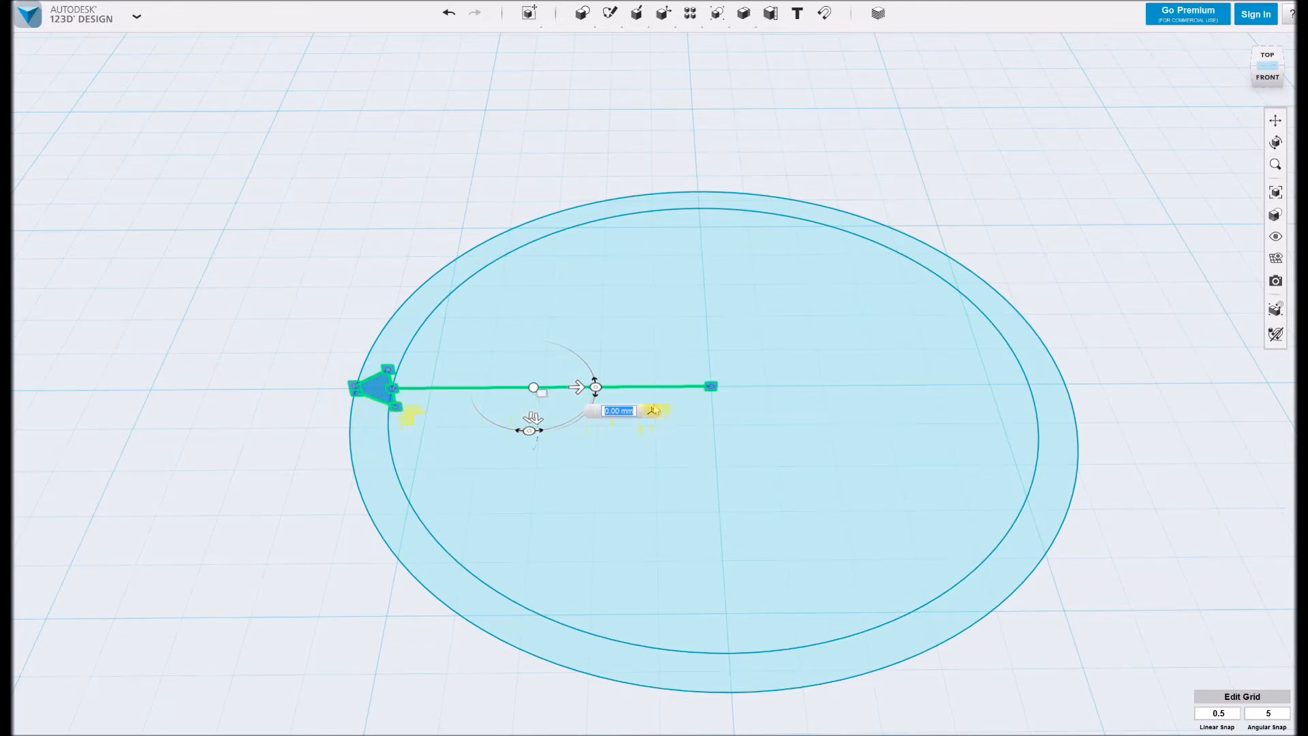
click(711, 386)
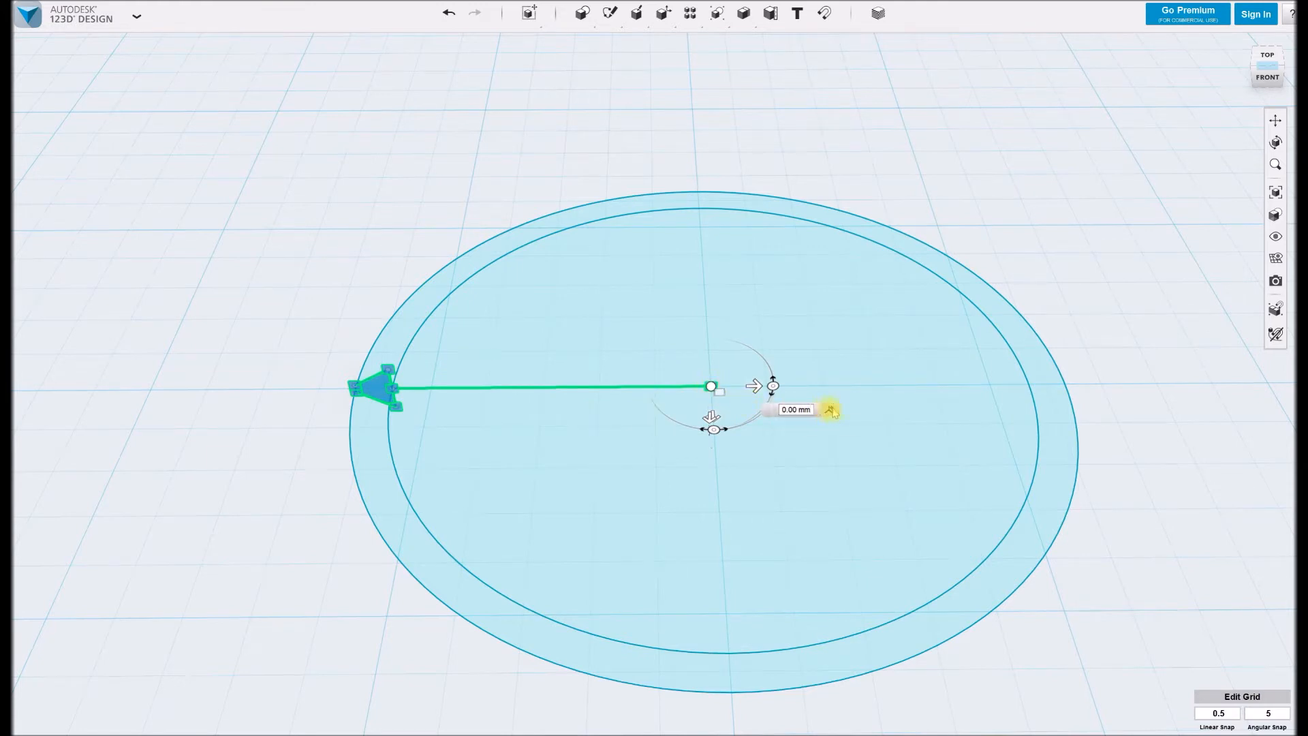
click(713, 430)
drag(714, 429, 681, 423)
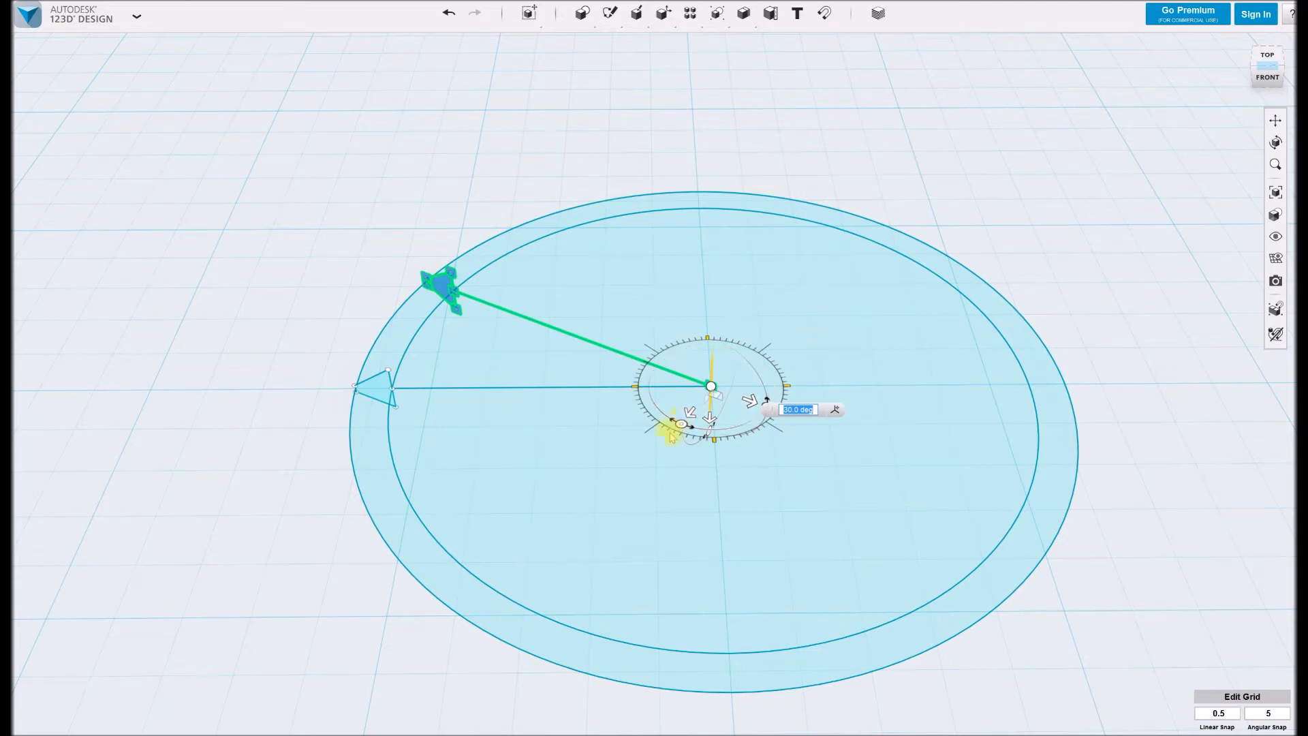
Lower the rotated profile copy vertically by 0.5 mm and accept the move
shift+middle_drag(710, 420, 710, 404)
click(710, 442)
drag(709, 441, 711, 438)
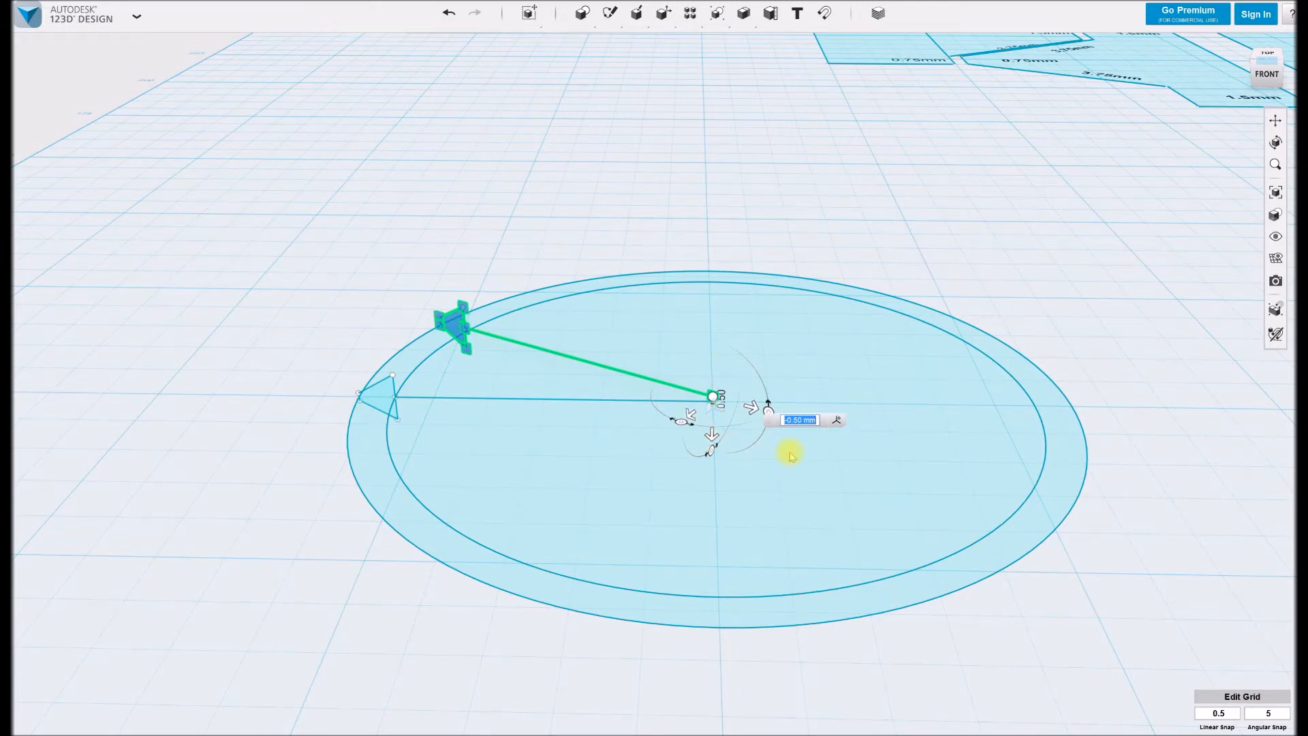
drag(712, 440, 711, 447)
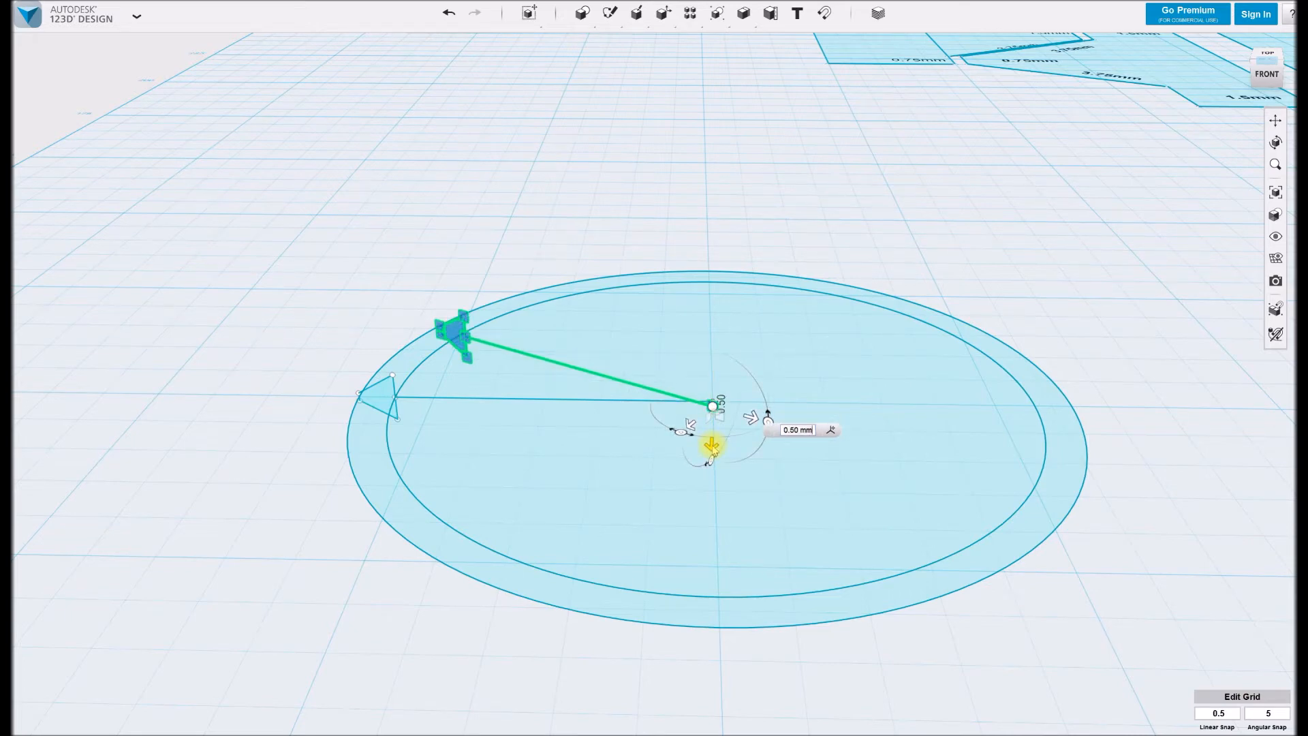
key(Return)
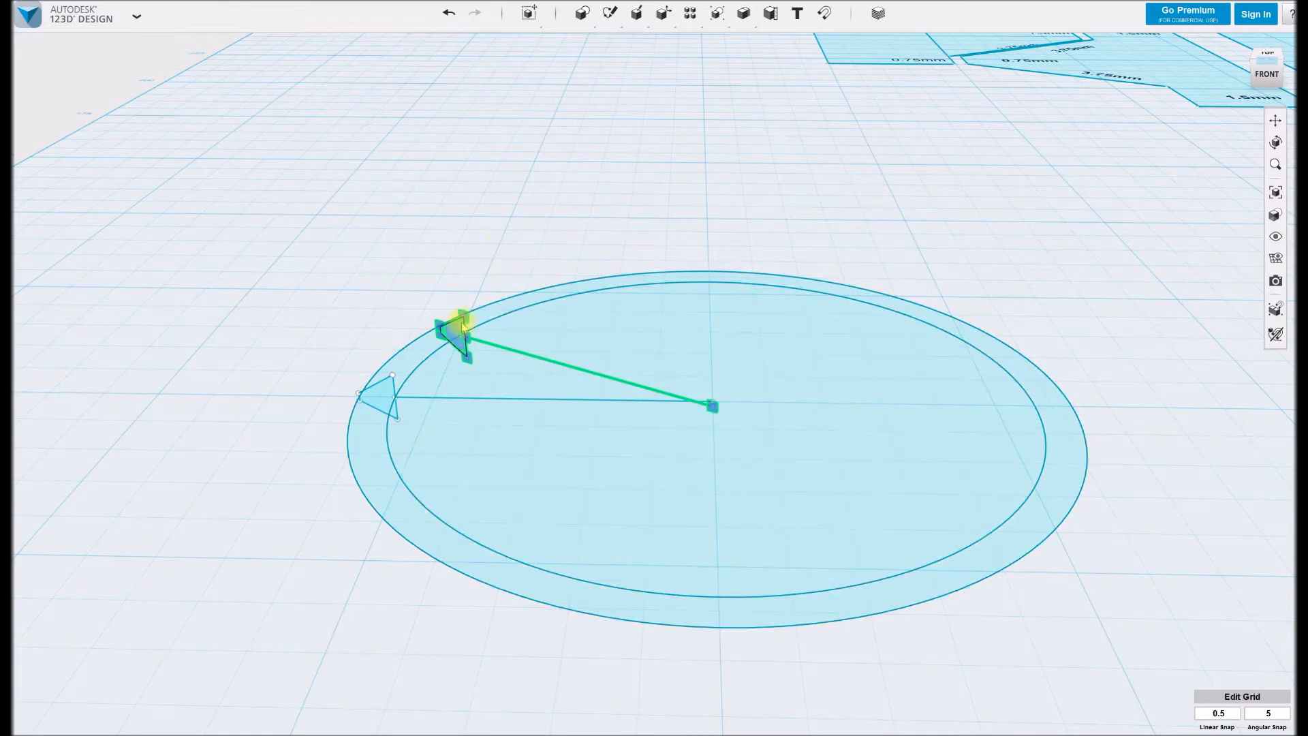
Duplicate the second profile, rotate the copy another 30 degrees clockwise about the circles' centre and lower it 0.5 mm
key(ctrl+c)
key(ctrl+v)
click(686, 389)
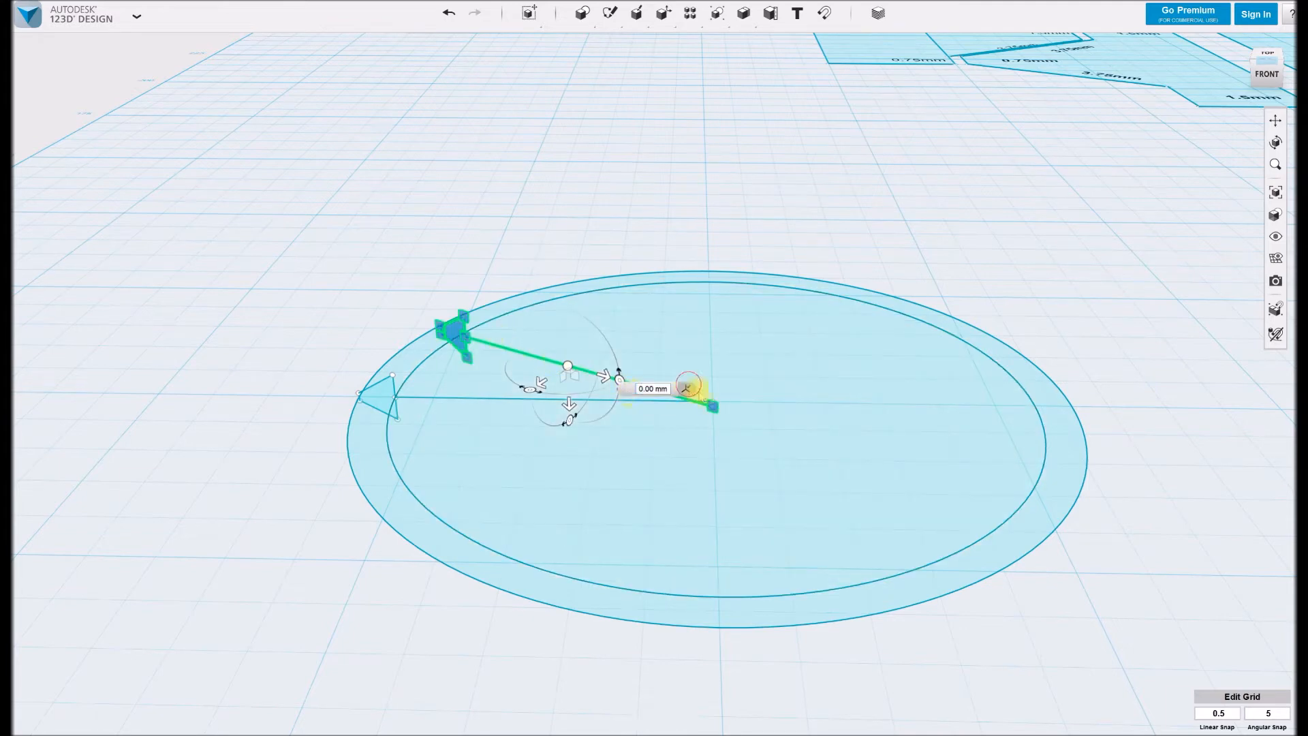
click(713, 402)
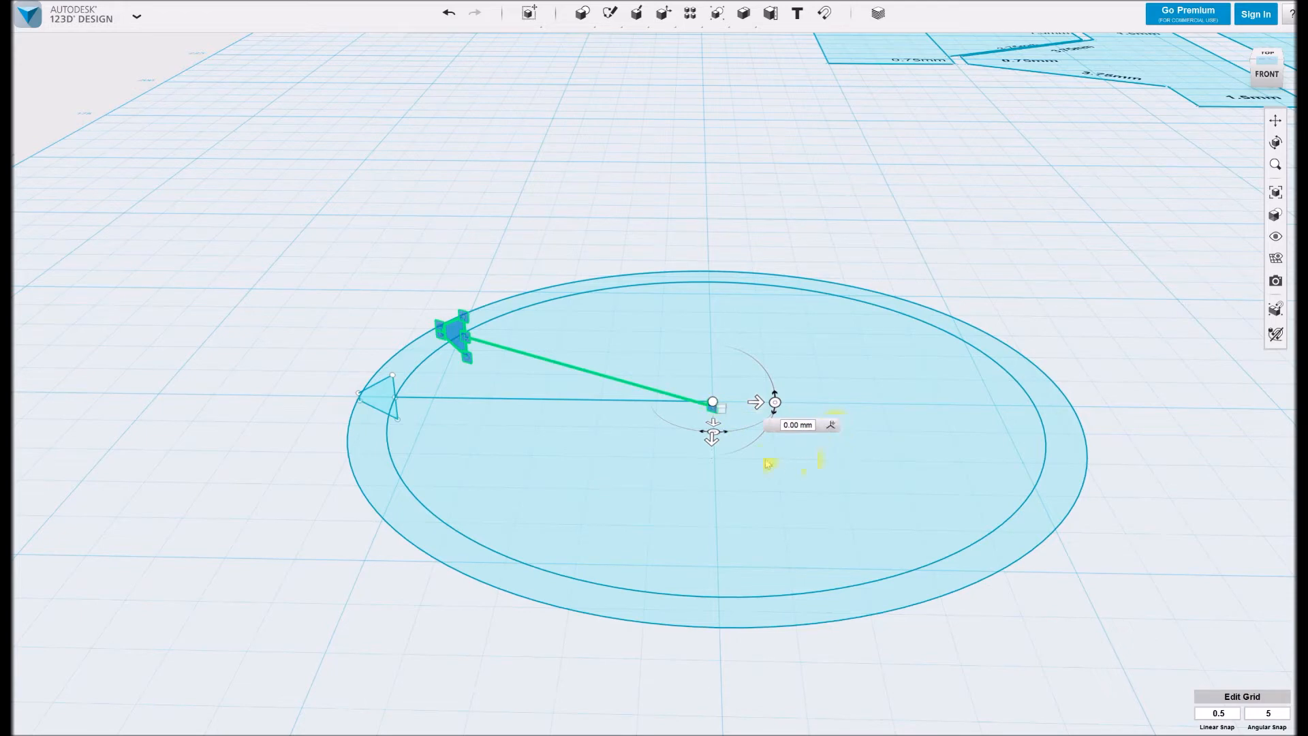
mouse_move(713, 431)
mouse_down()
mouse_move(680, 427)
mouse_move(711, 446)
mouse_up()
key(Return)
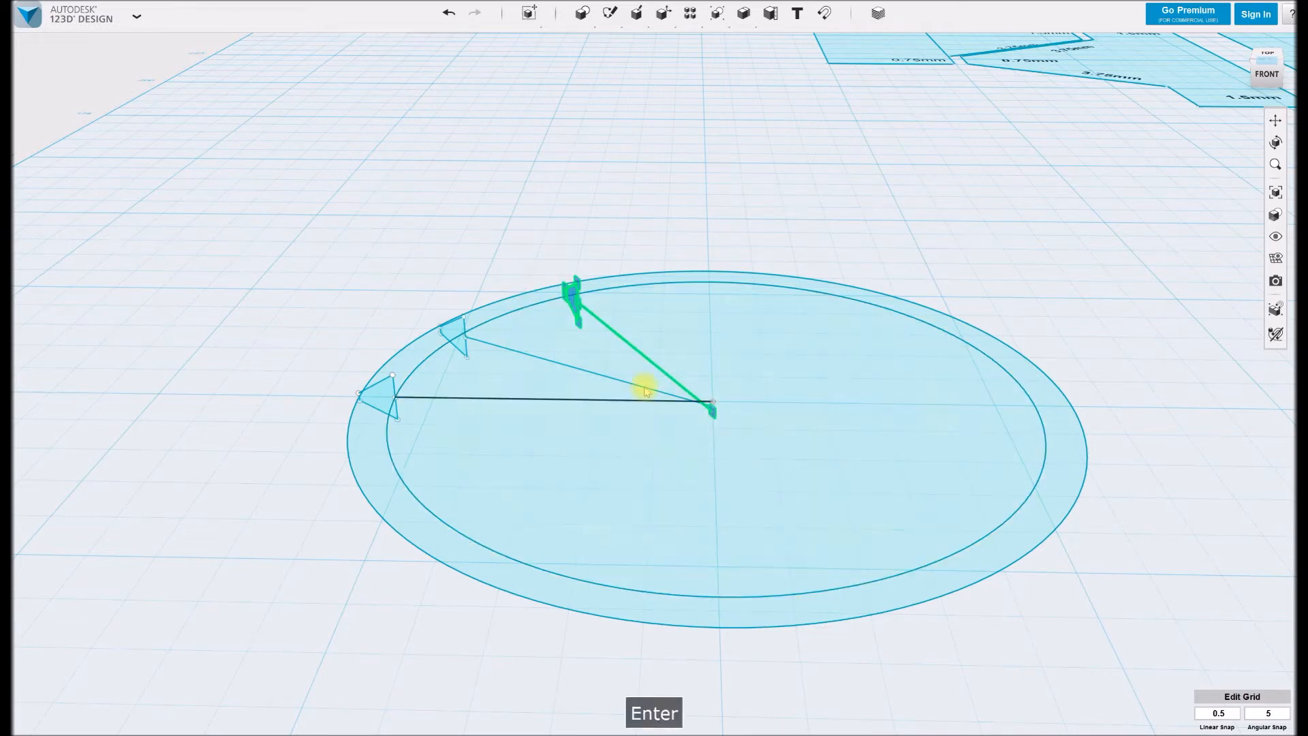
Duplicate the third profile, rotating the copy 30 degrees further about the circles' centre and lowering it 0.5 mm
key(ctrl+c)
click(750, 370)
click(712, 407)
click(713, 402)
click(830, 425)
mouse_move(712, 436)
mouse_down()
mouse_move(690, 421)
mouse_move(711, 447)
mouse_up()
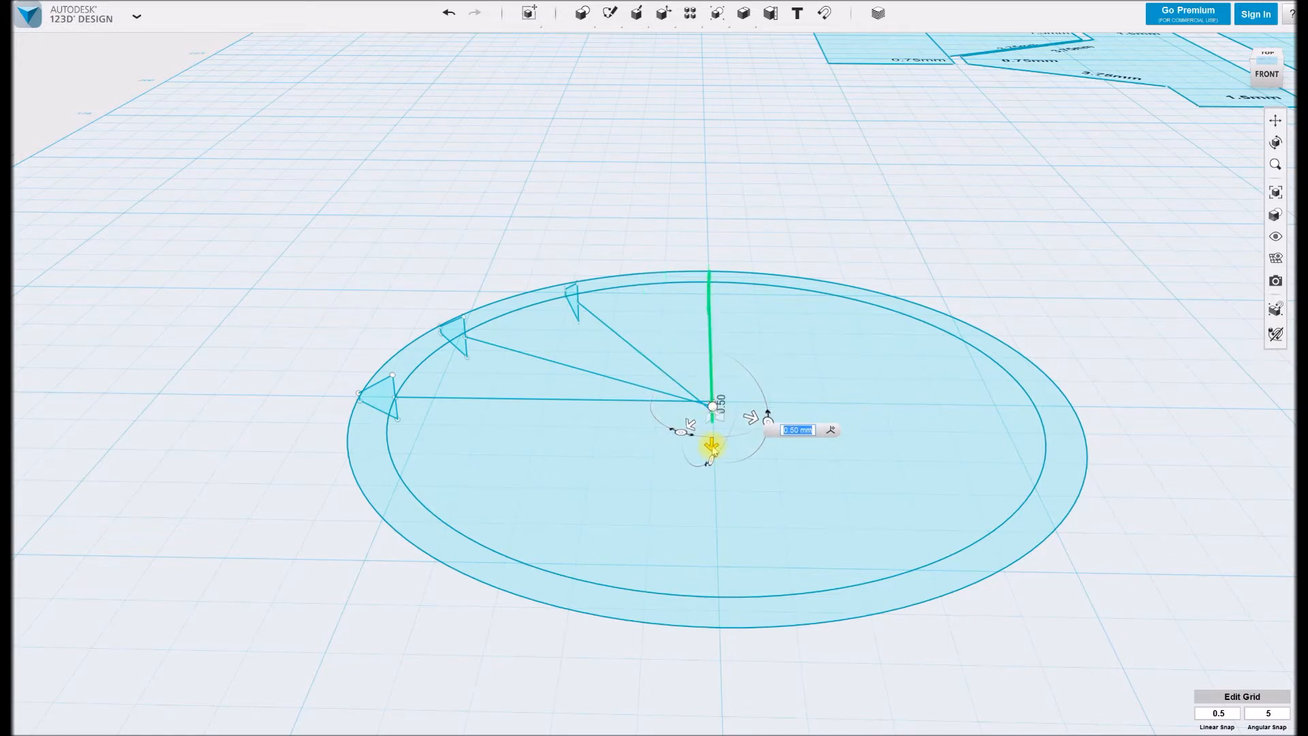
key(Return)
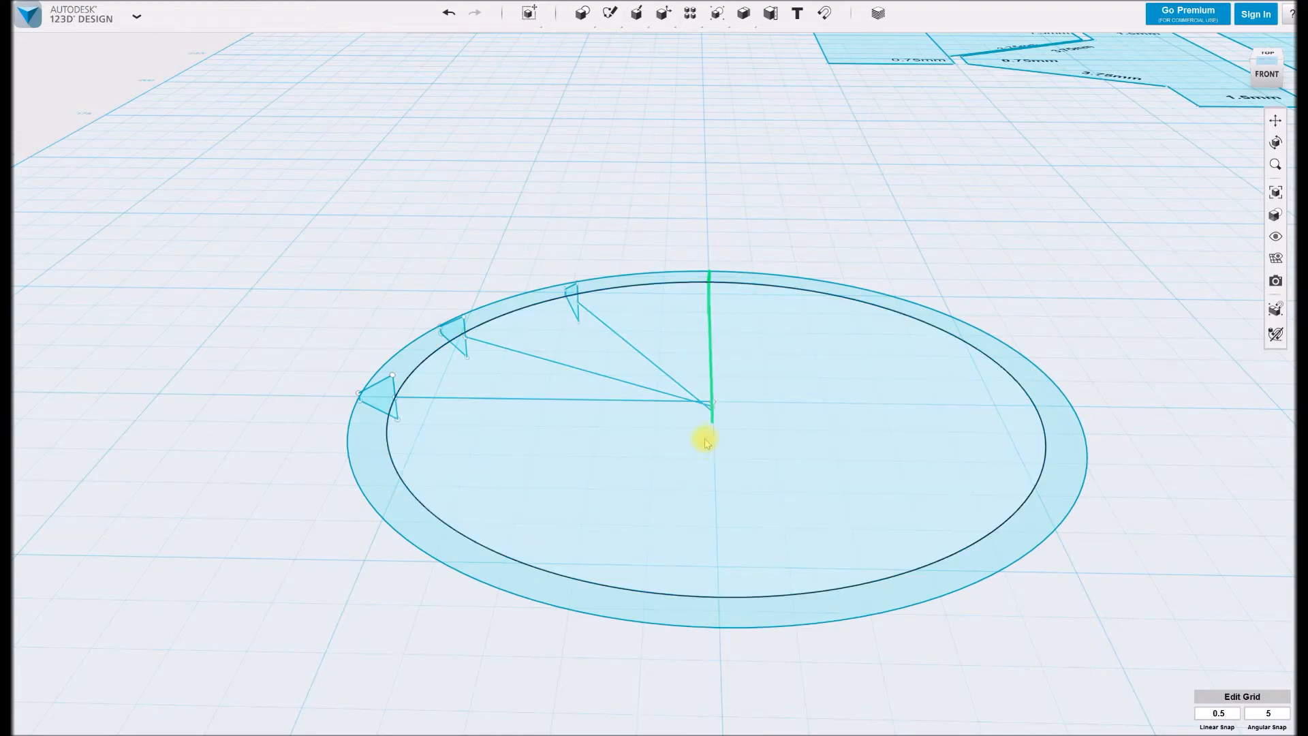
Set the angular snap to 15 and deselect the fourth profile
shift+middle_drag(657, 427, 656, 512)
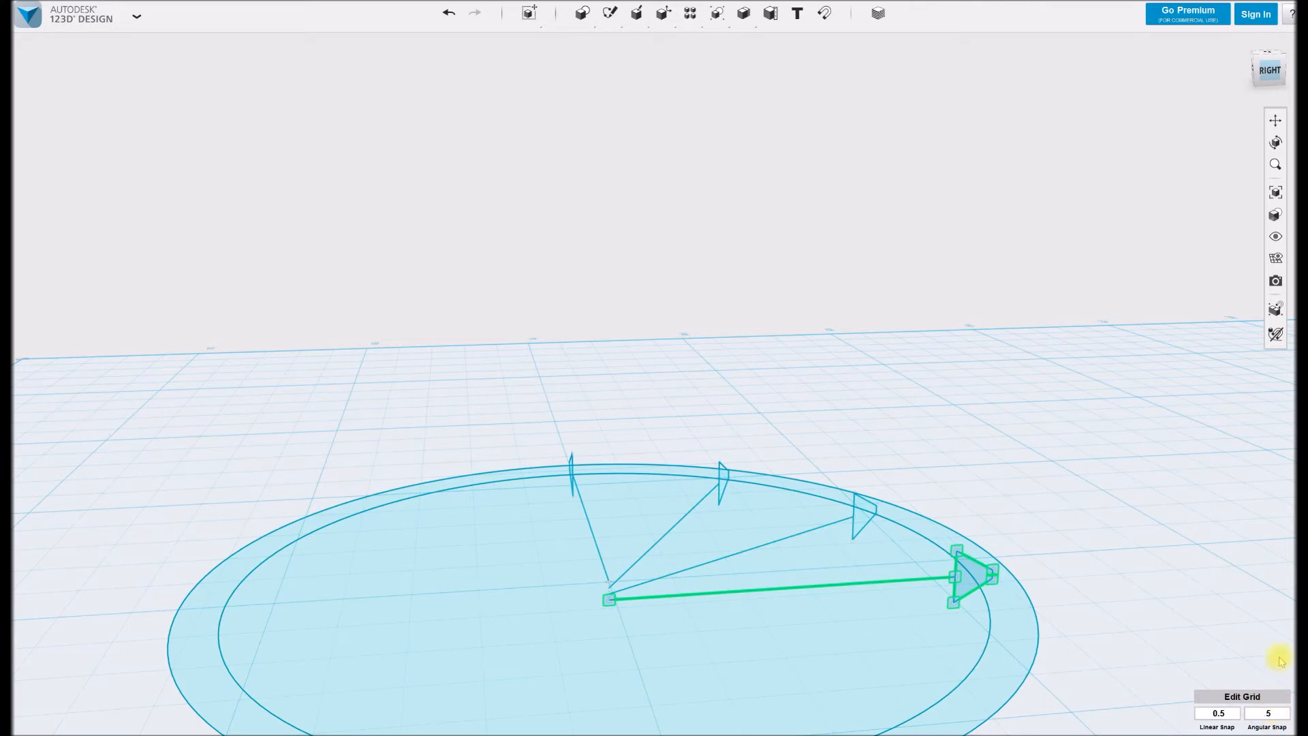
mouse_move(1281, 659)
click(1267, 626)
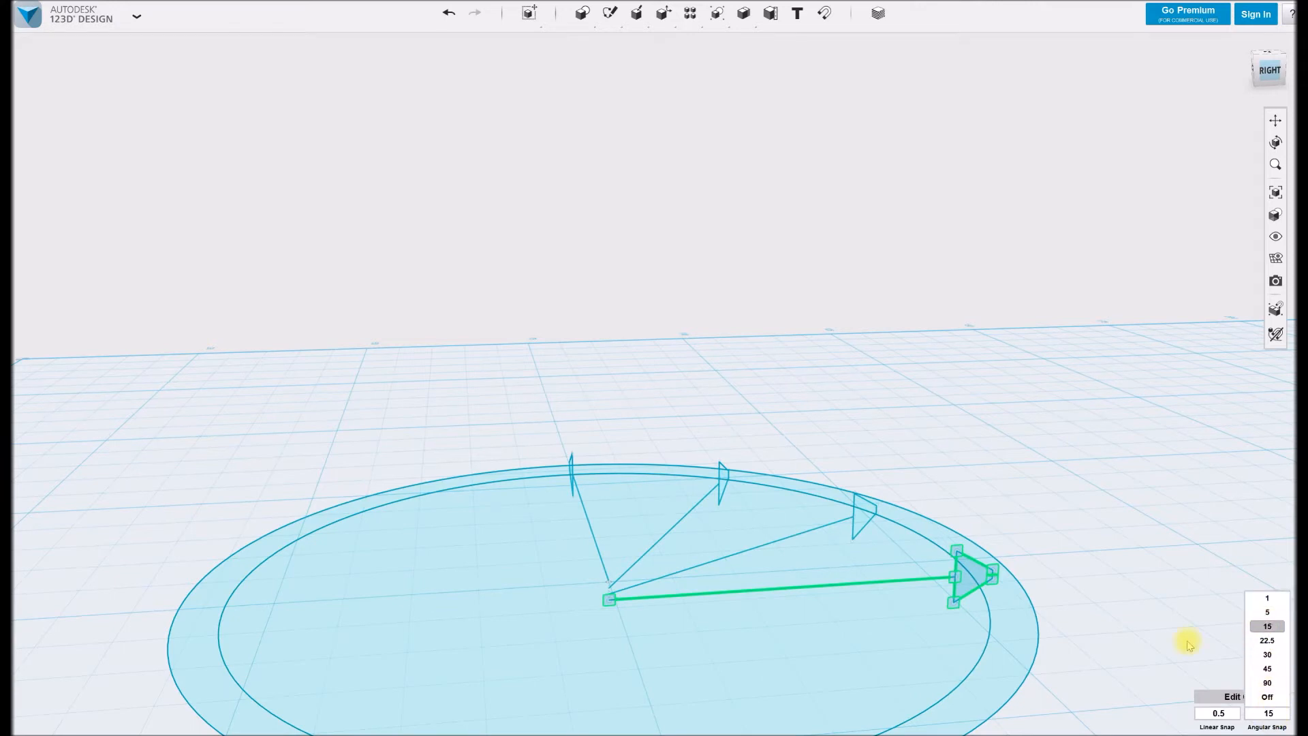
click(1189, 644)
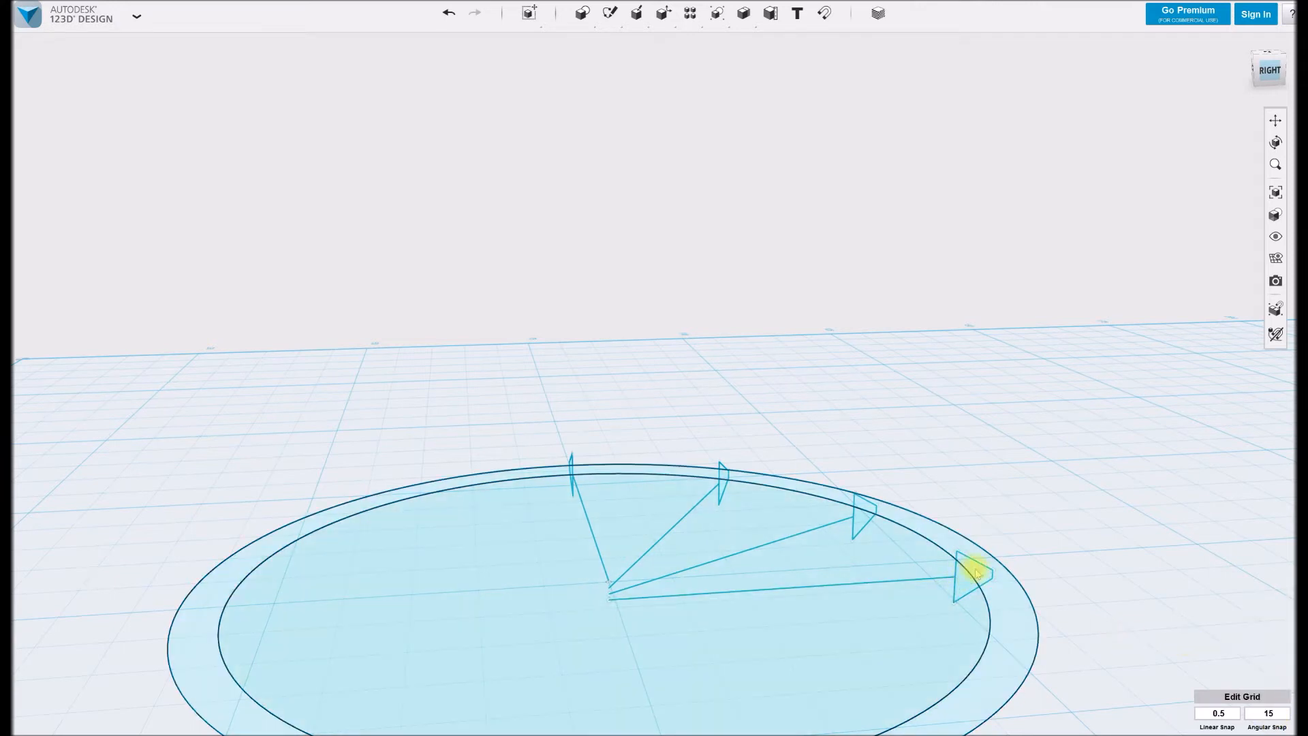
Duplicate the fourth profile, rotating the copy 30 degrees further about the circles' centre and lowering it 0.5 mm
shift+middle_drag(958, 599, 967, 578)
click(993, 543)
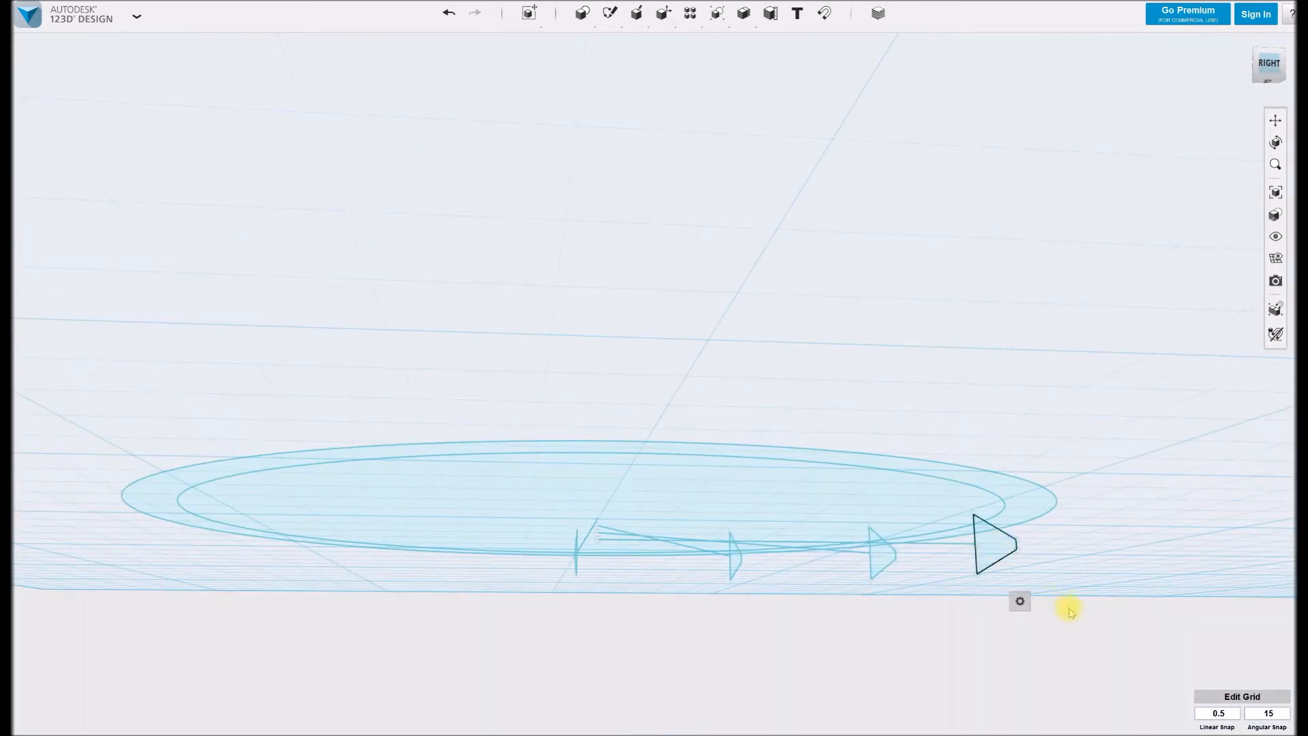
key(ctrl+v)
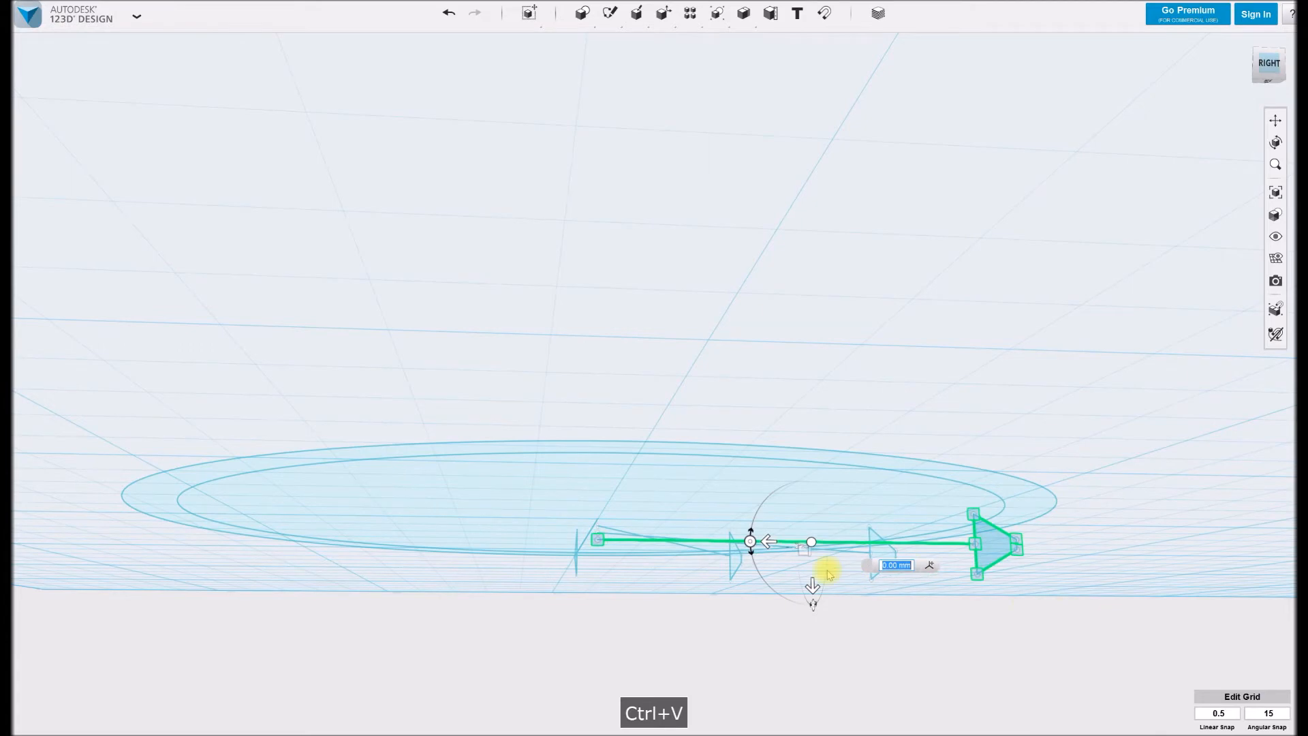
mouse_move(827, 574)
shift+middle_down()
mouse_move(777, 566)
mouse_move(788, 581)
mouse_move(954, 575)
shift+middle_up()
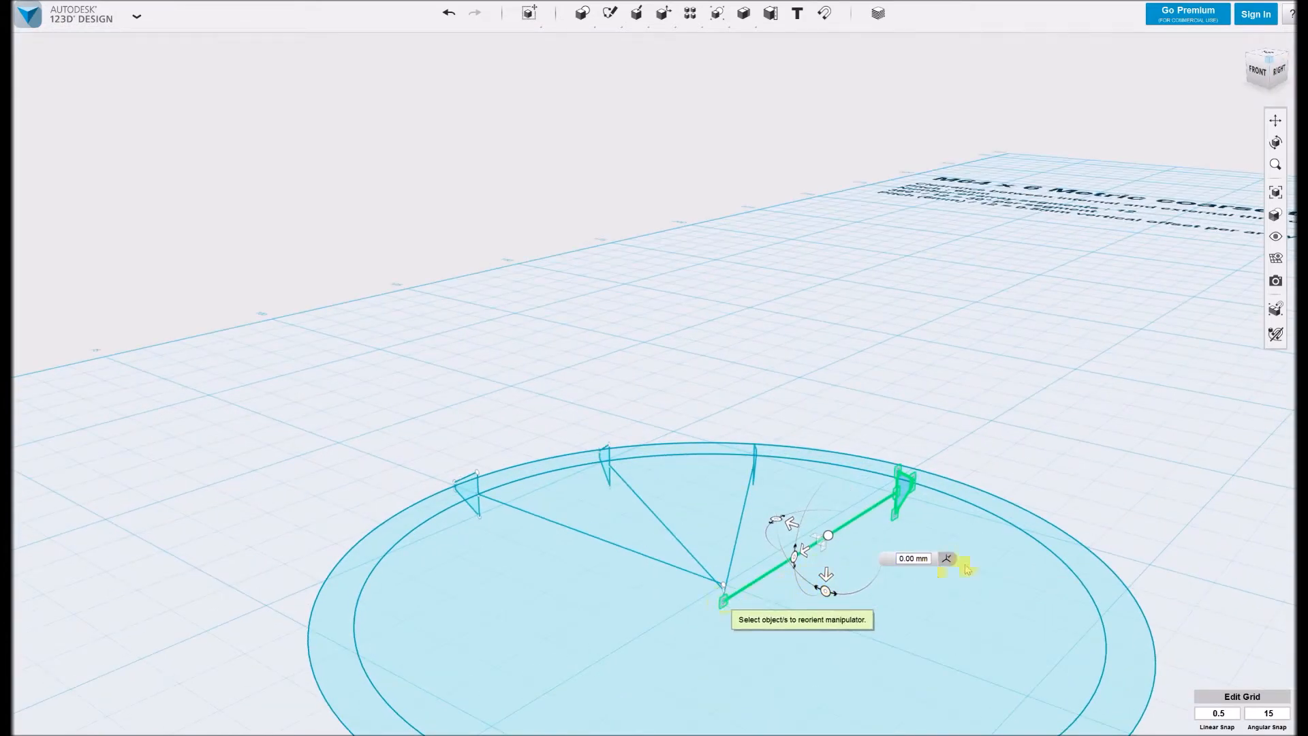
click(723, 584)
click(726, 583)
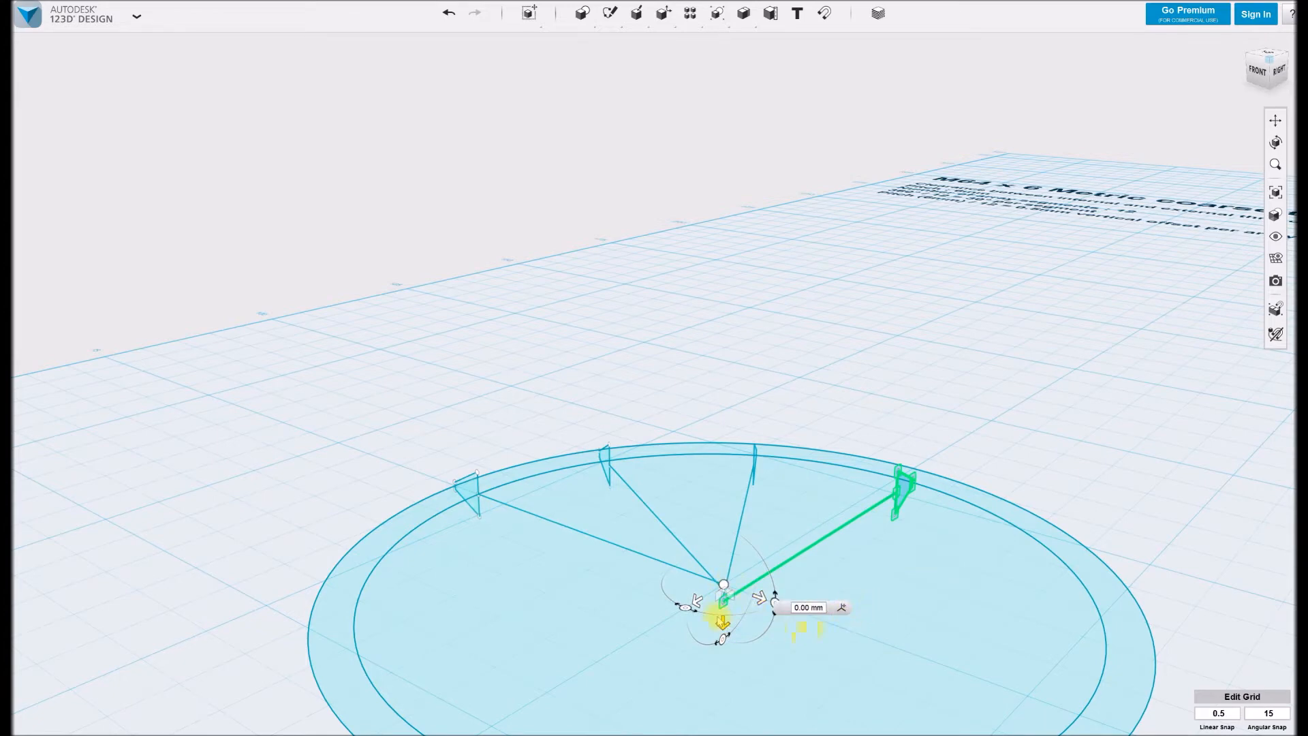
drag(683, 608, 722, 631)
key(Return)
key(ctrl+c)
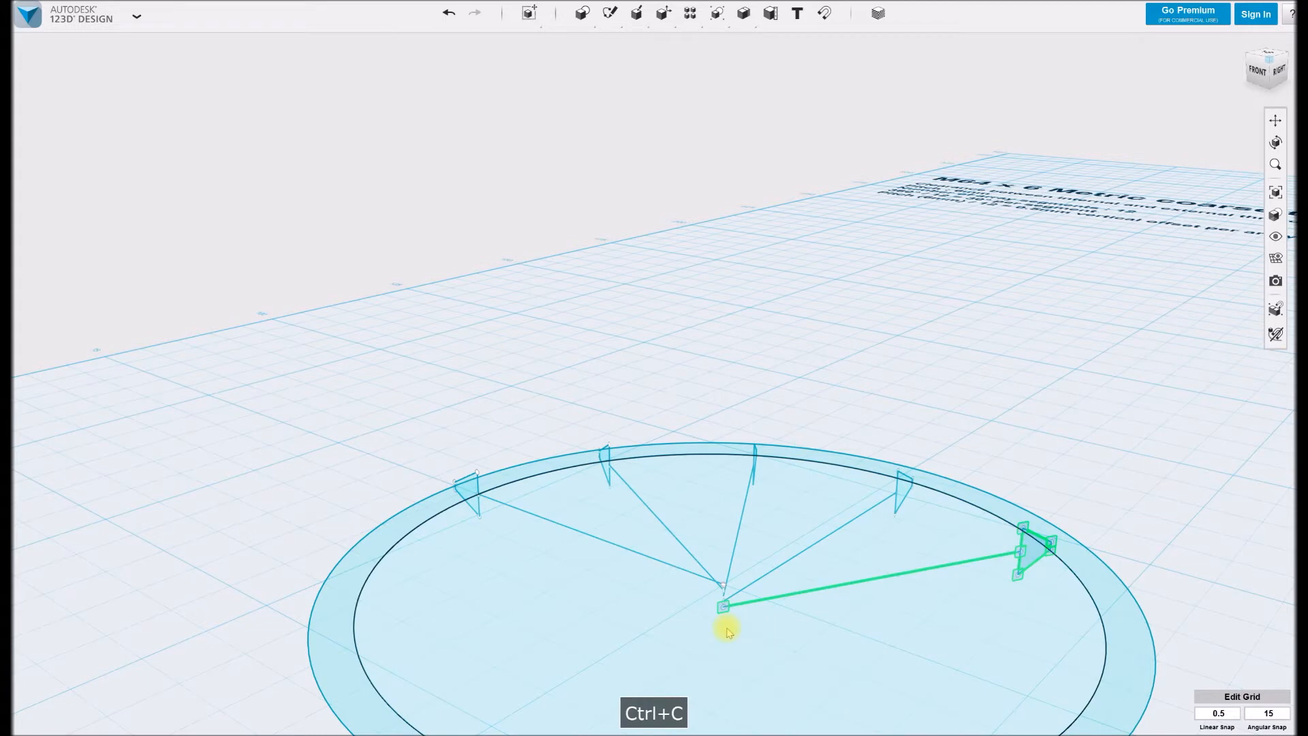
key(ctrl+v)
click(1024, 605)
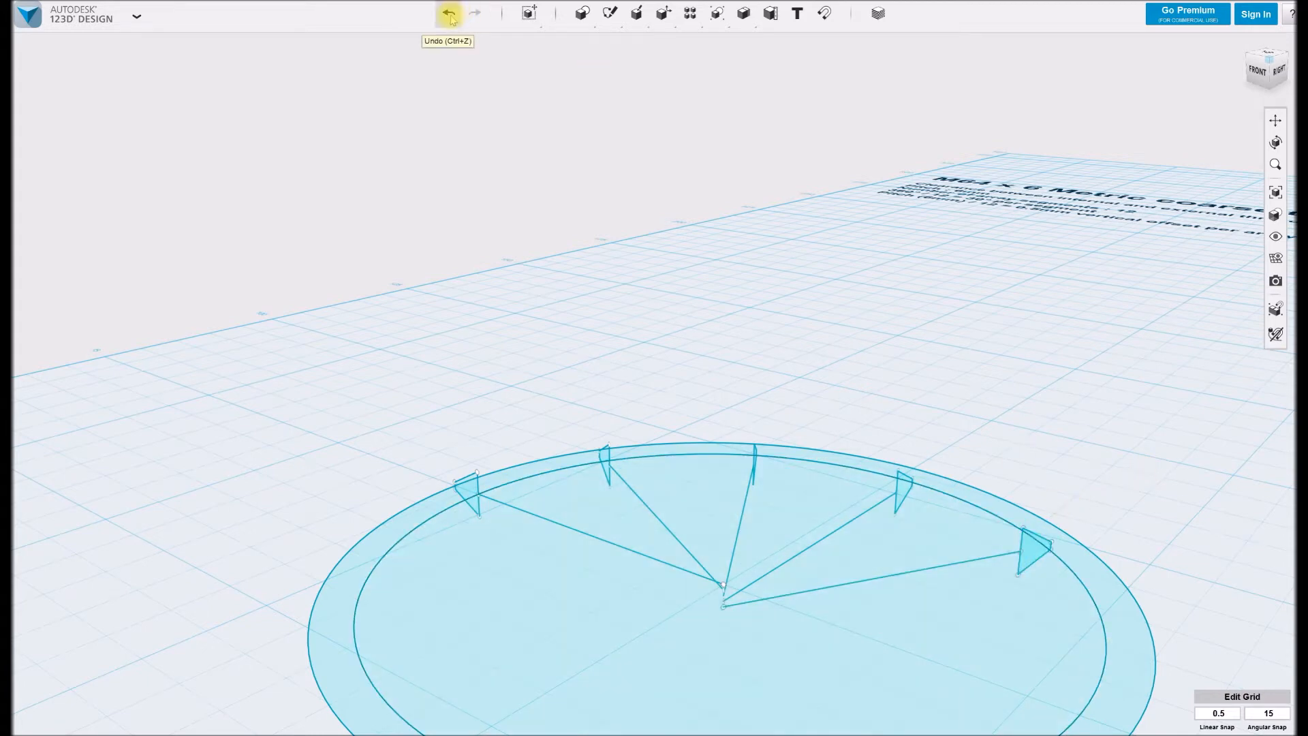
Duplicate the fifth profile, rotate the copy 30 degrees further clockwise about the circles' centre and lower it 0.5 mm
shift+middle_drag(1140, 599, 1102, 573)
click(1056, 538)
key(ctrl+v)
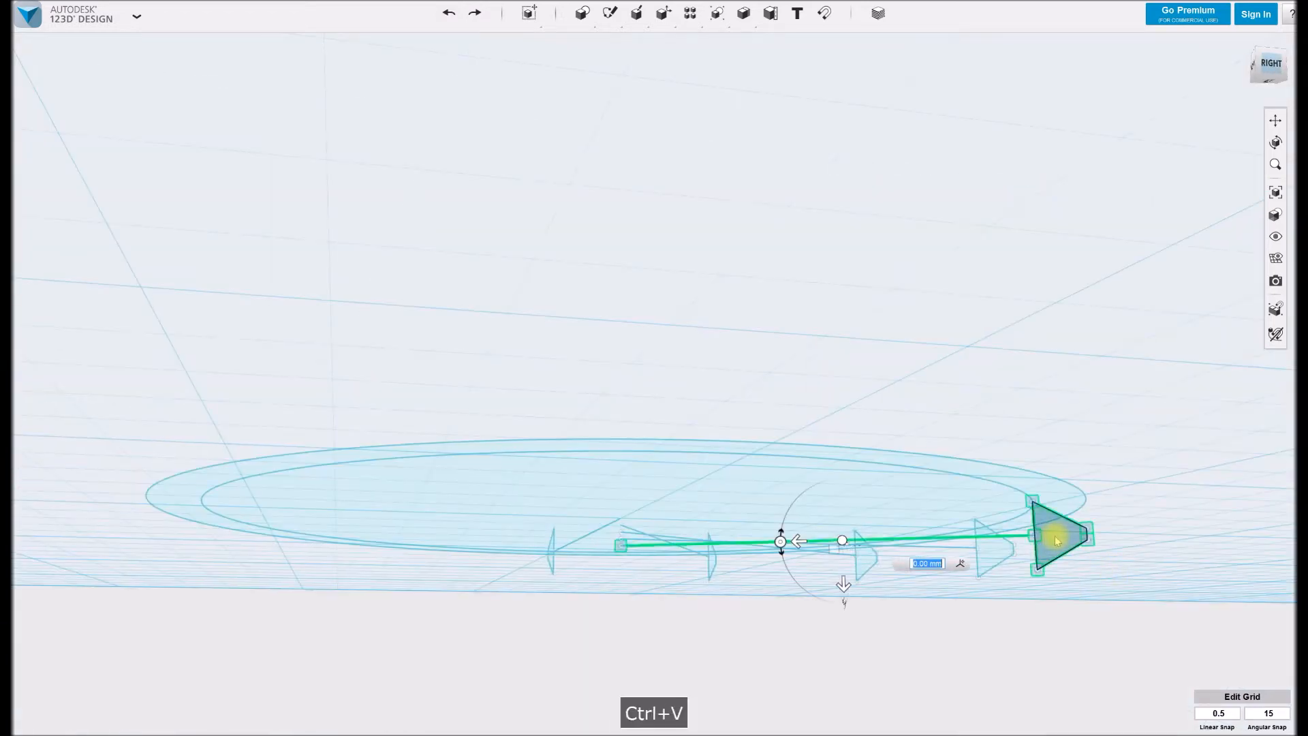
shift+middle_drag(893, 579, 937, 613)
click(1011, 617)
click(700, 587)
click(1008, 613)
mouse_move(745, 609)
mouse_down()
mouse_move(711, 611)
mouse_move(722, 616)
mouse_up()
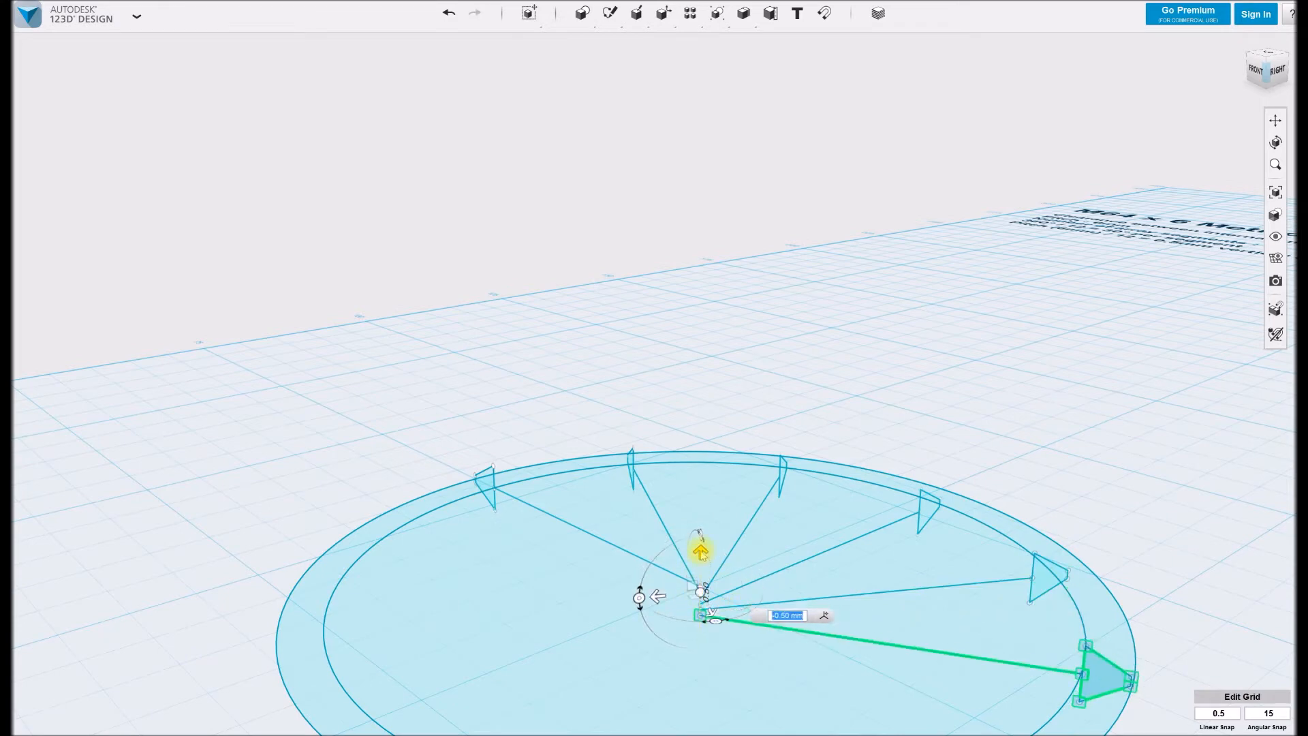
key(Return)
Duplicate the sixth profile, rotating the copy 30 degrees further about the circles' centre and lowering it 0.5 mm
key(ctrl+c)
key(ctrl+v)
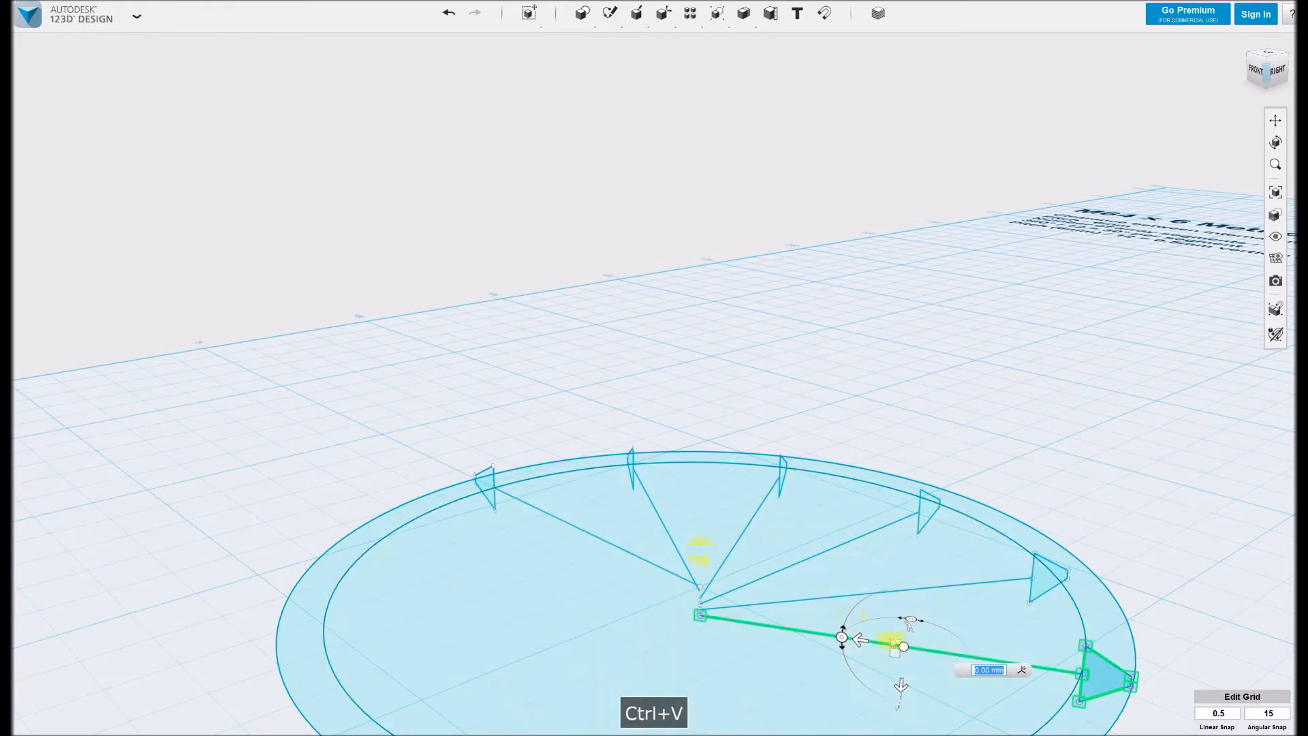
click(1022, 671)
click(700, 587)
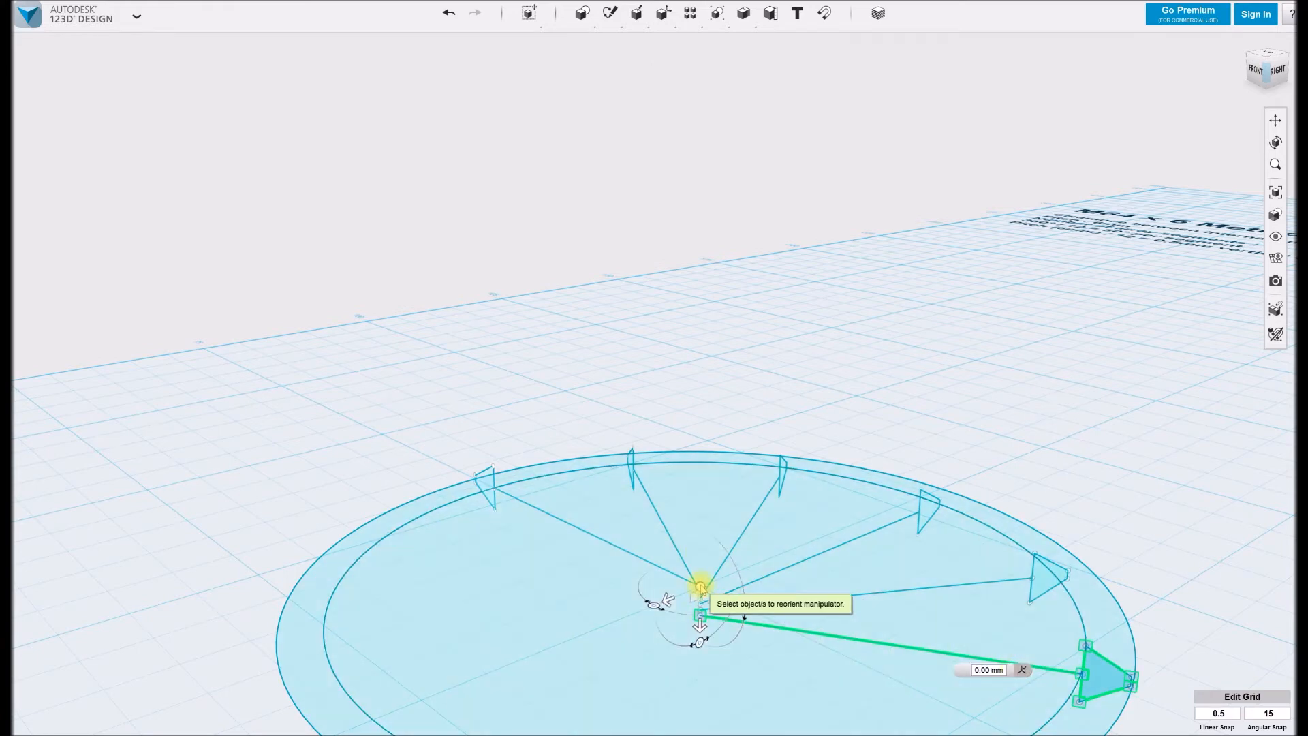
click(821, 609)
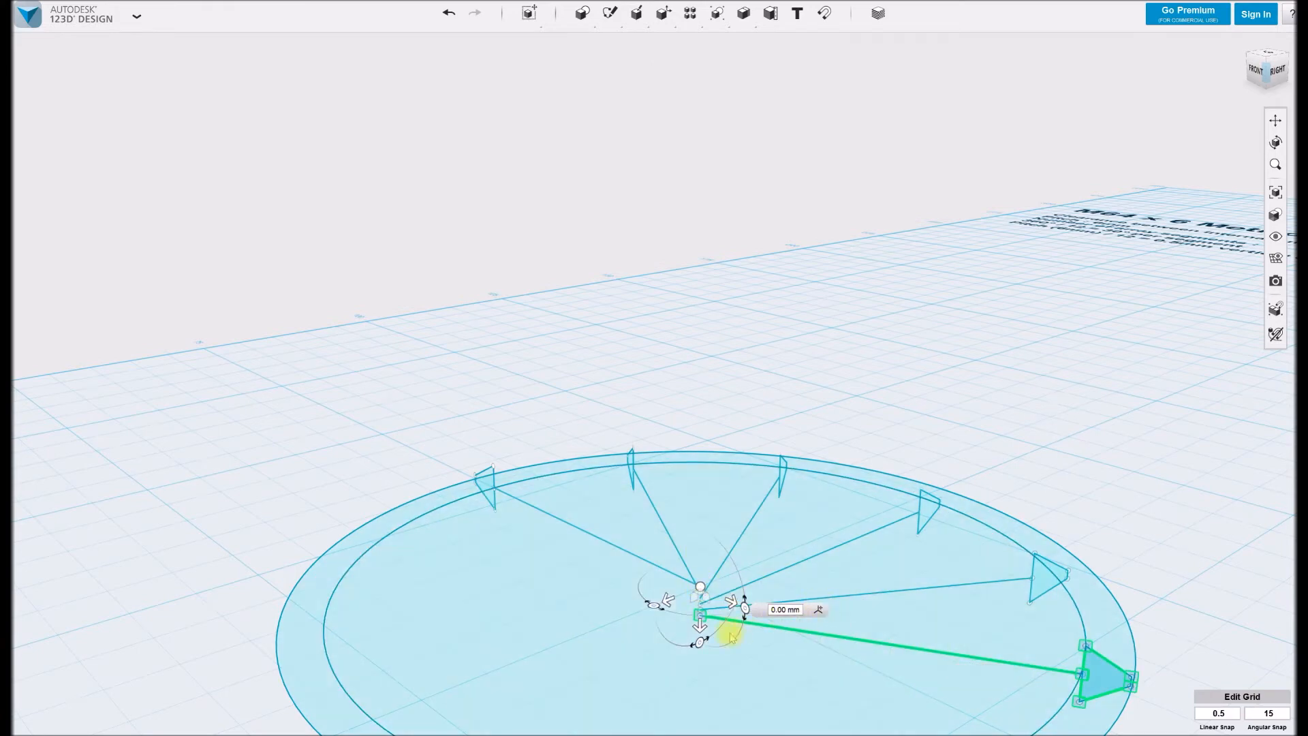
mouse_move(655, 602)
mouse_down()
mouse_move(637, 593)
mouse_move(653, 593)
mouse_up()
middle_drag(701, 622, 810, 474)
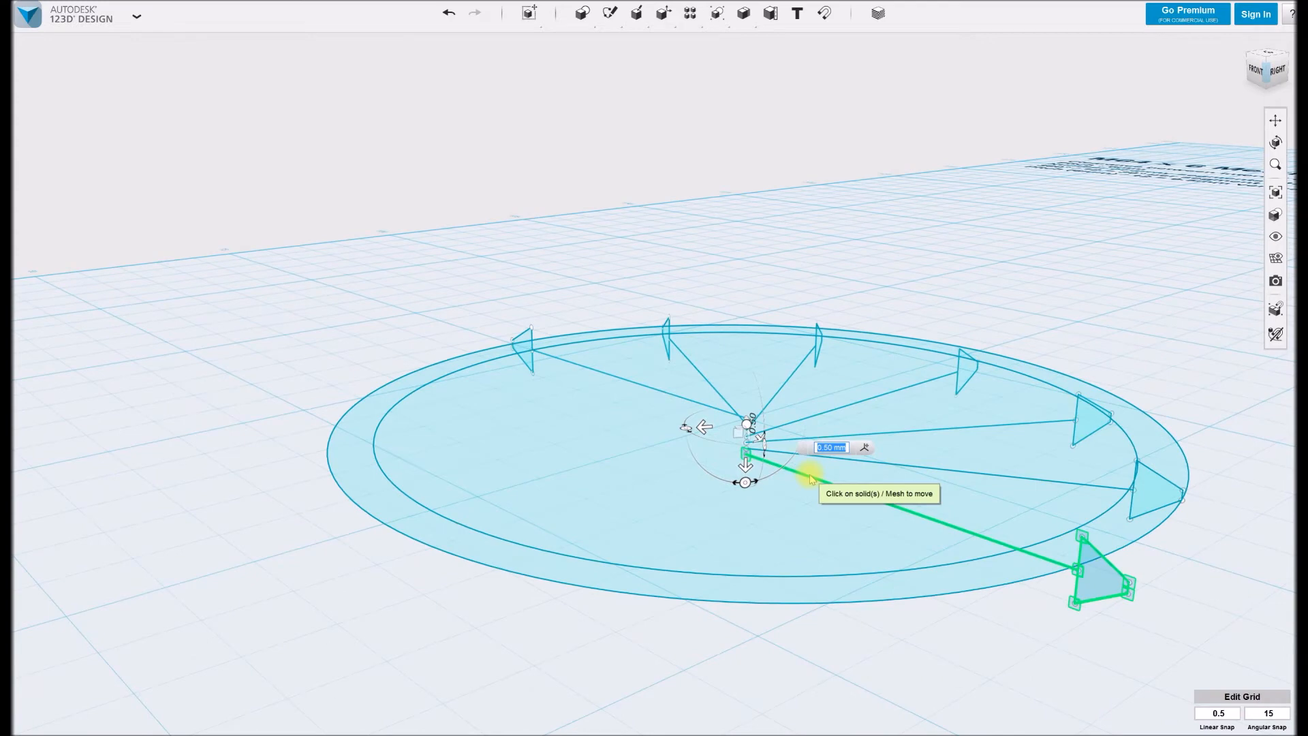
key(Return)
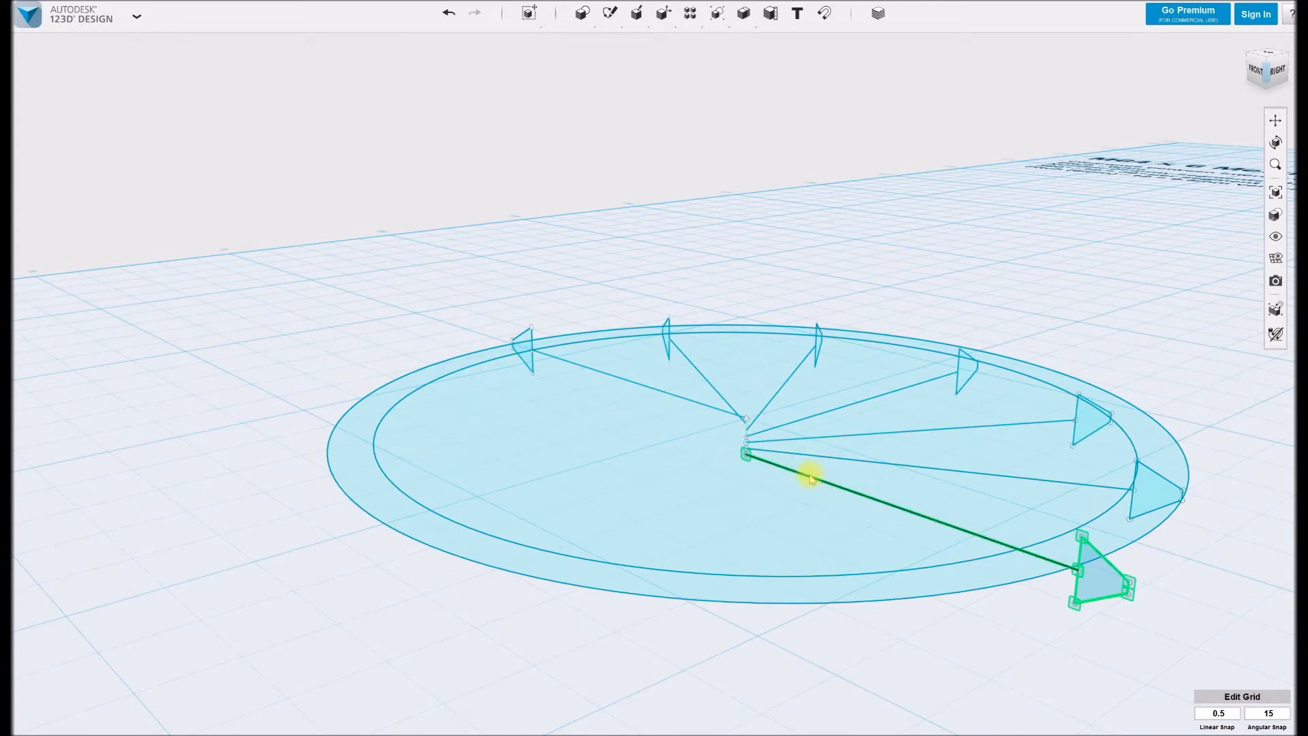
Duplicate the seventh profile, rotating the copy 30 degrees further about the circles' centre and lowering it 0.5 mm
key(ctrl+c)
key(ctrl+v)
click(1030, 536)
click(747, 417)
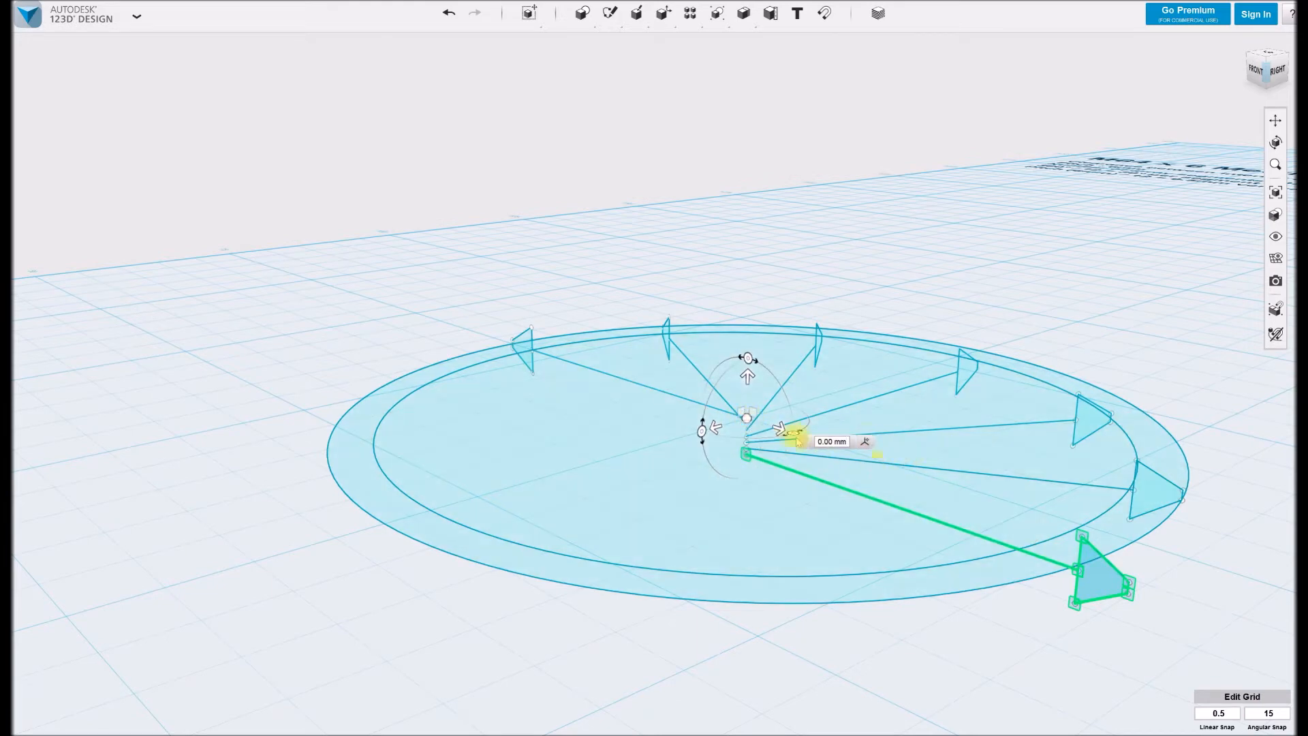
drag(784, 437, 775, 441)
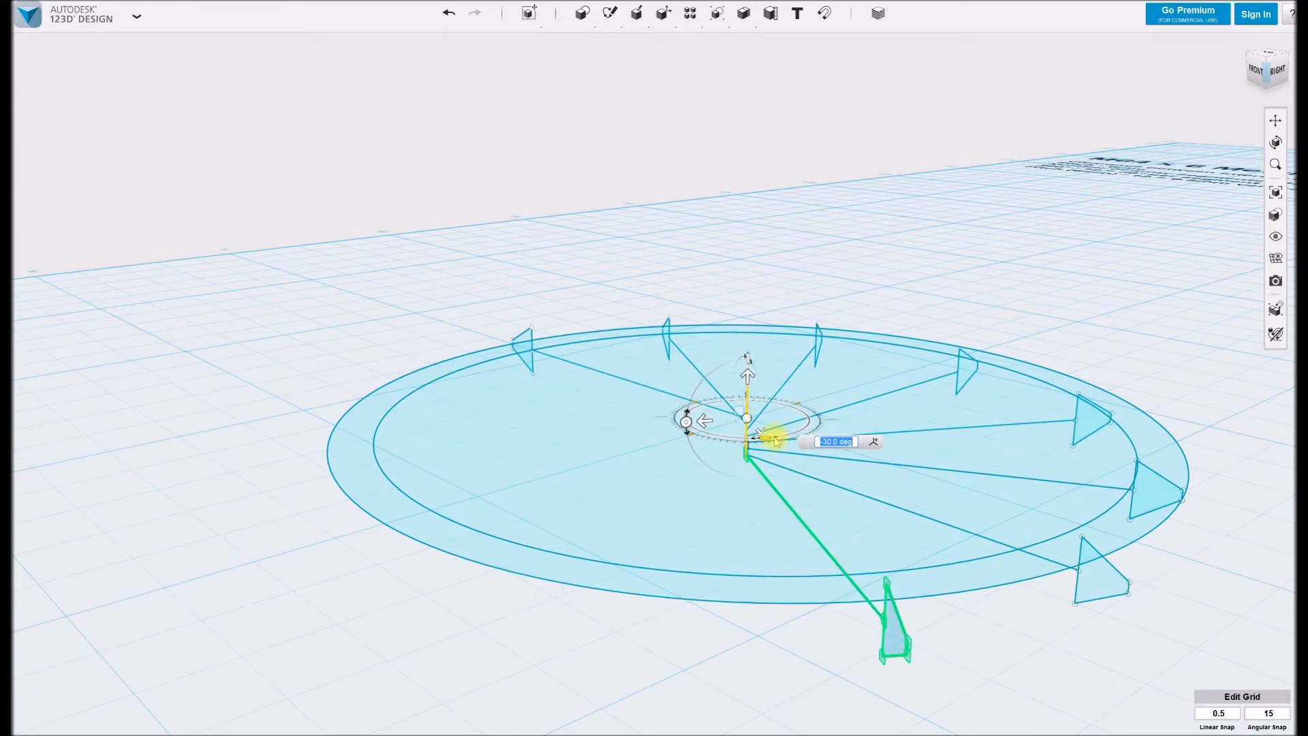
drag(746, 357, 747, 363)
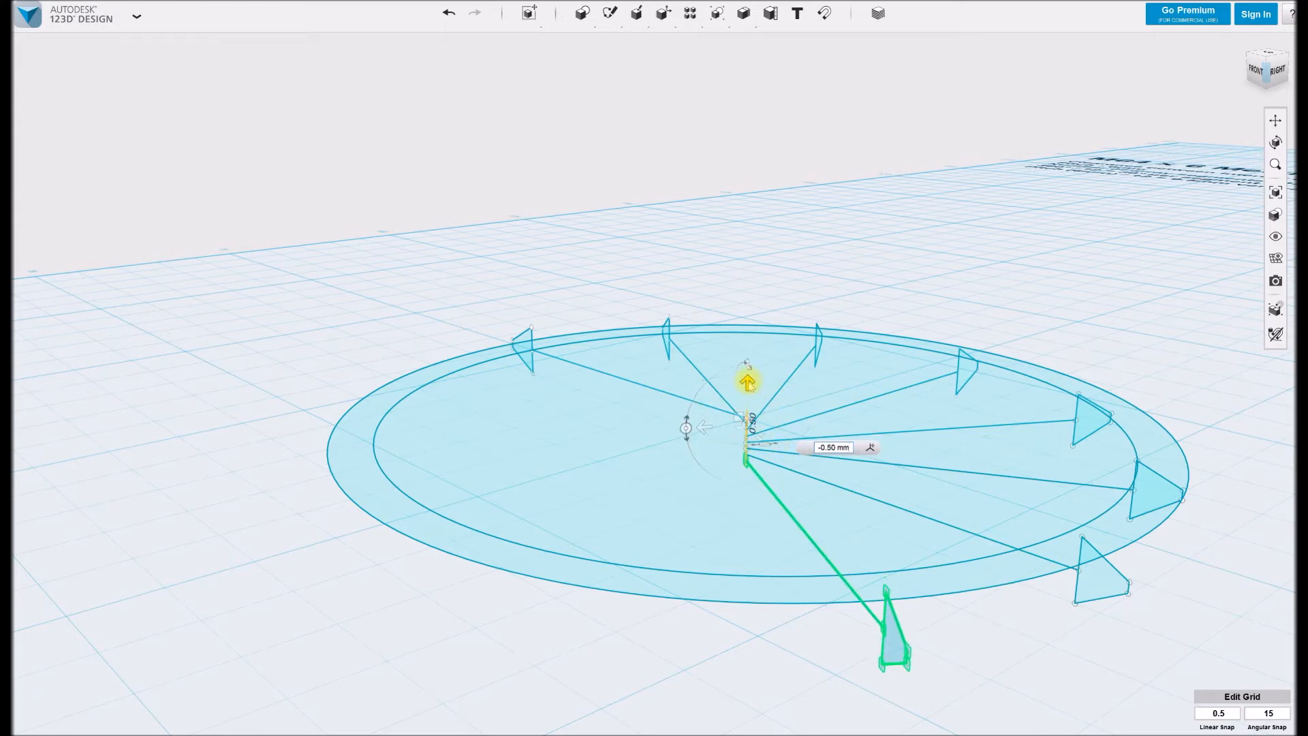
key(Return)
Duplicate the eighth profile, rotating the copy 30 degrees further about the circles' centre and lowering it 0.5 mm
key(ctrl+v)
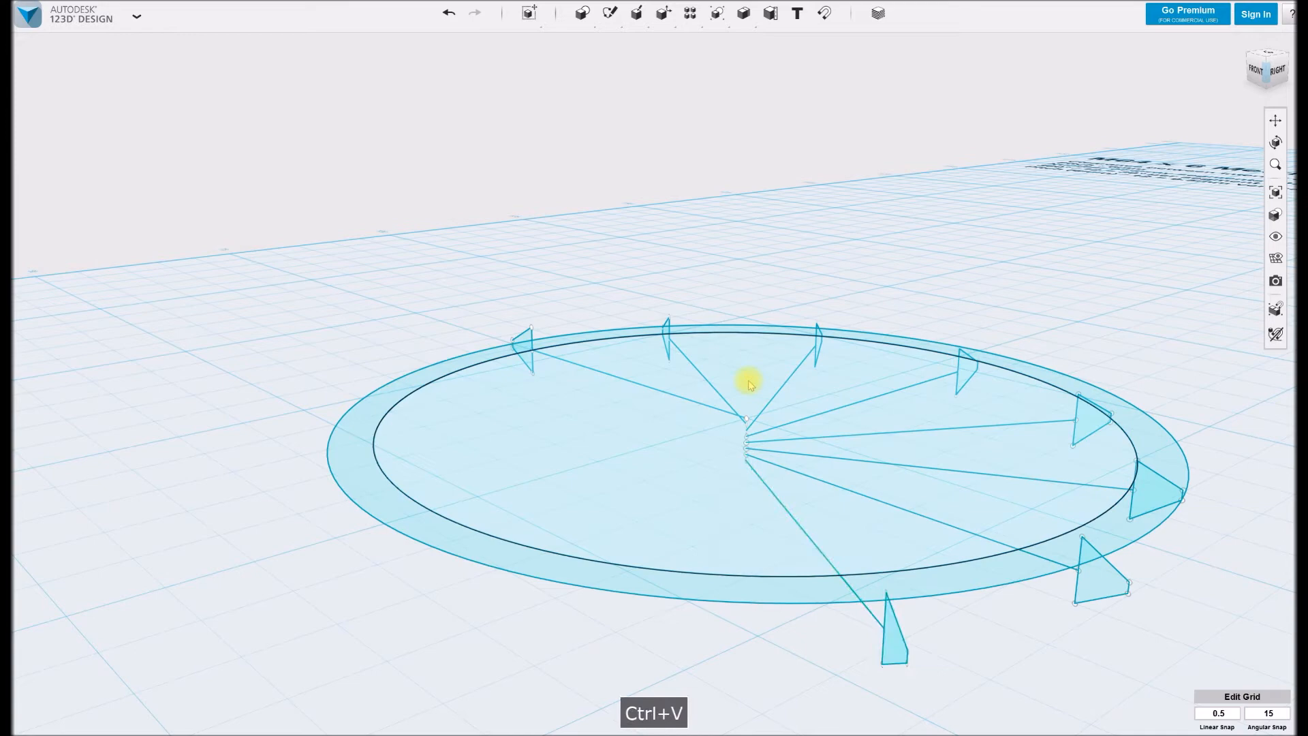
click(747, 418)
click(827, 443)
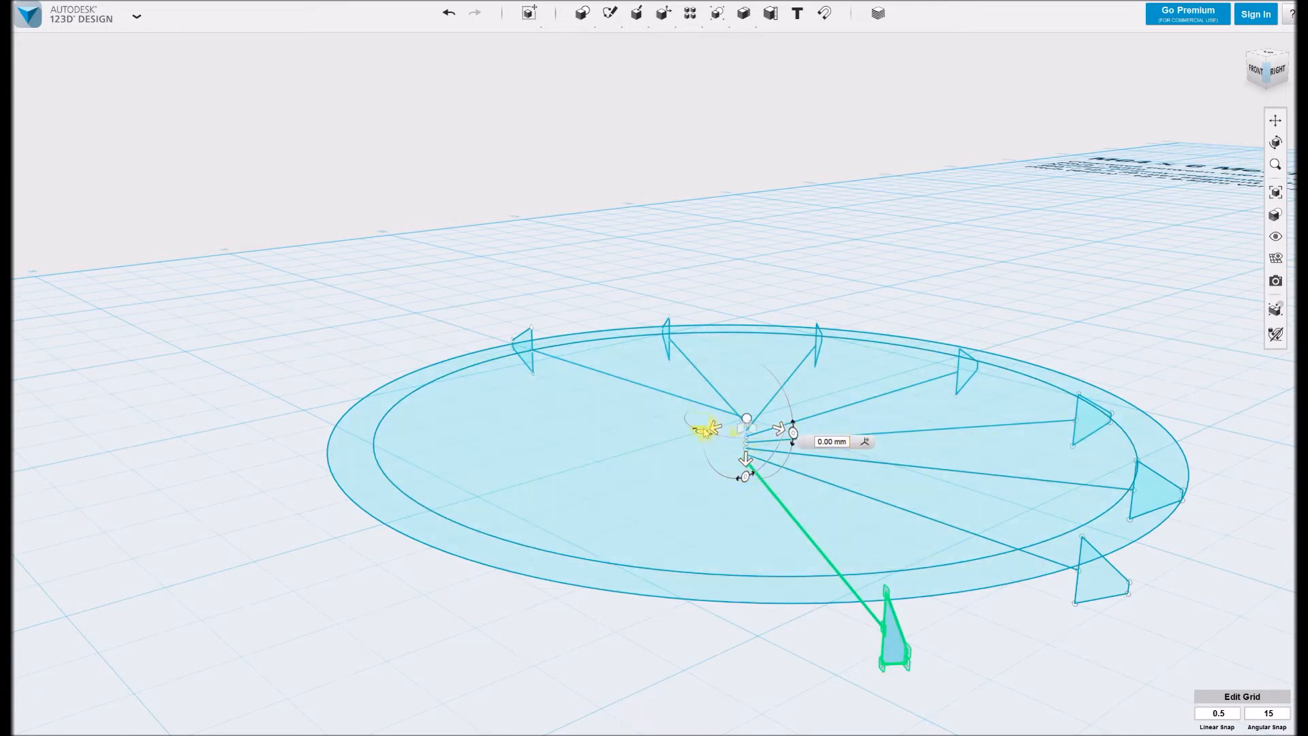
drag(702, 432, 685, 421)
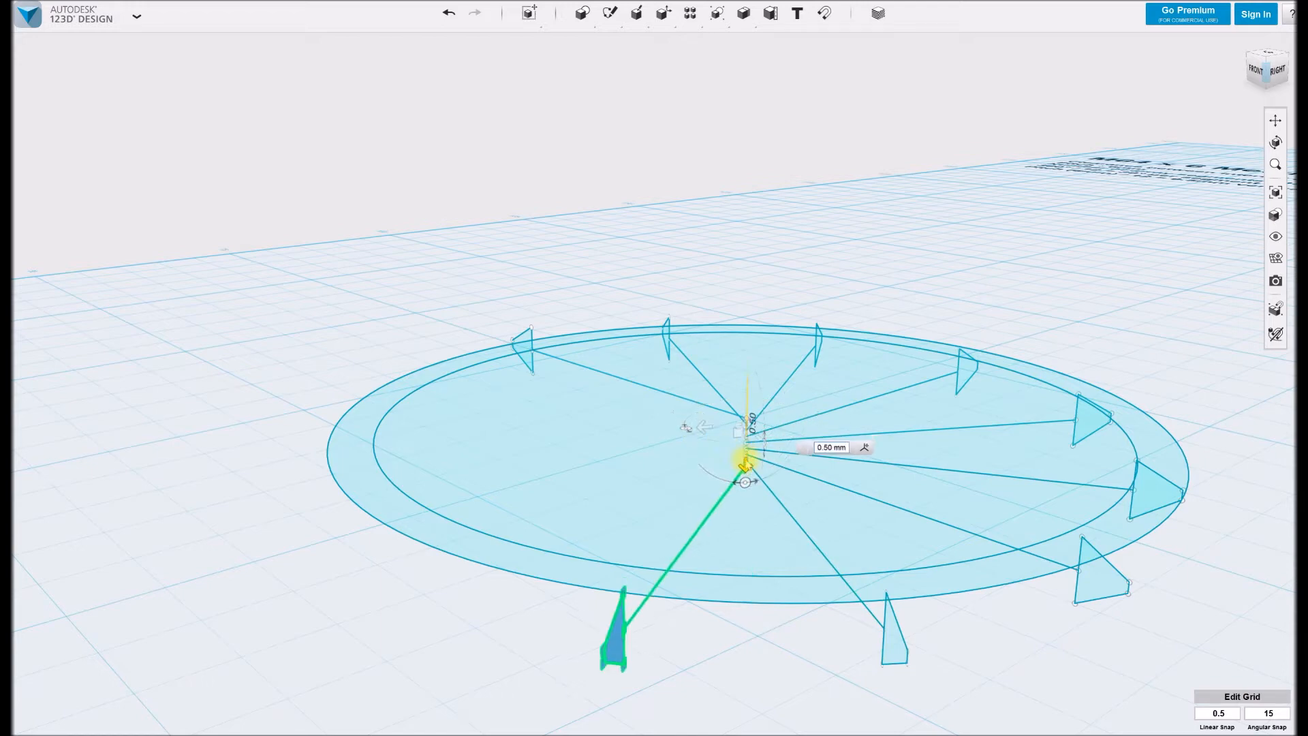
key(Return)
Try to duplicate the ninth profile about the circles' centre, then undo back to eight profiles
key(ctrl+c)
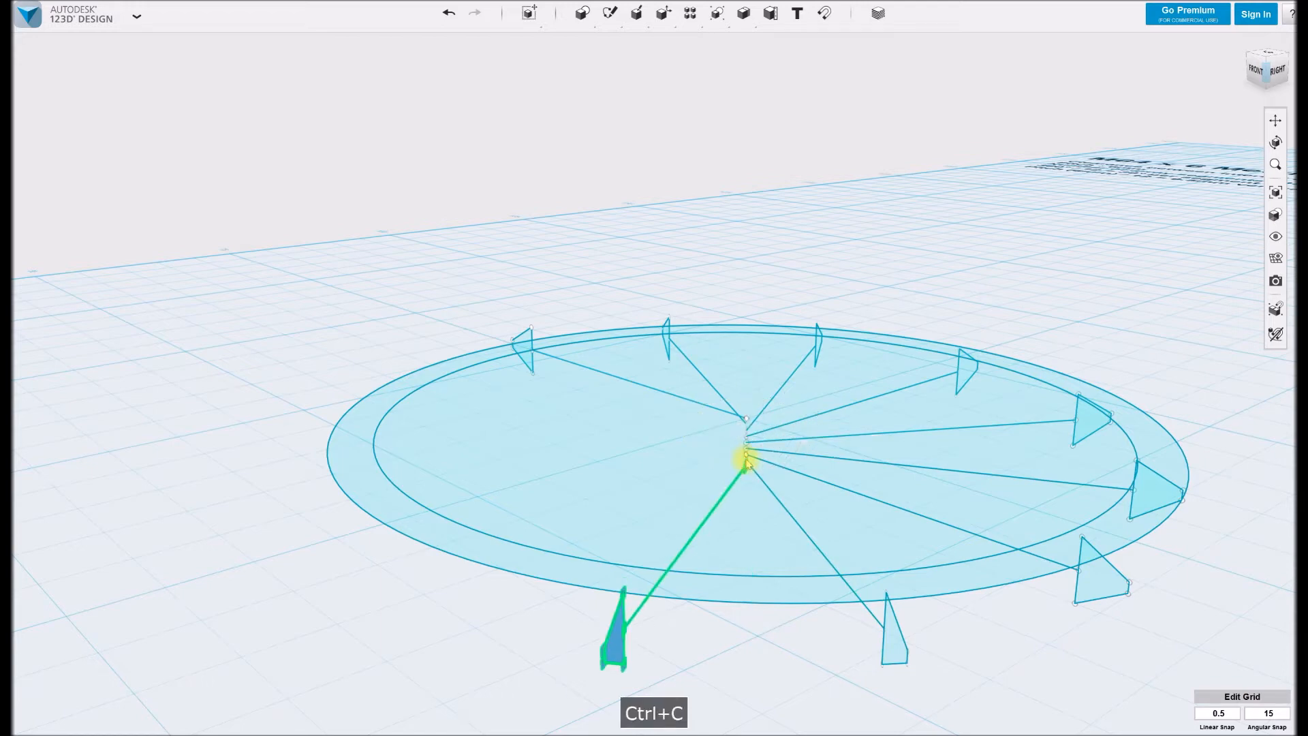
key(ctrl+v)
click(804, 571)
click(747, 419)
click(701, 431)
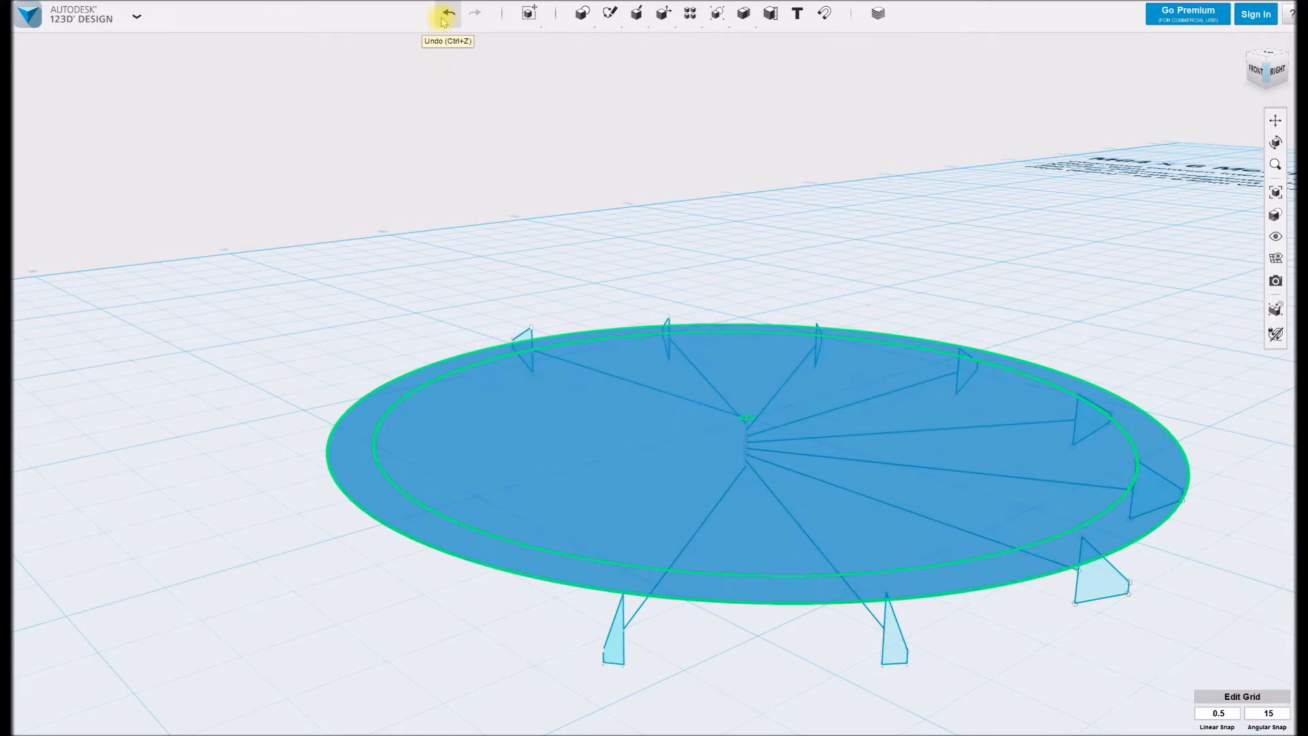
click(444, 17)
click(444, 16)
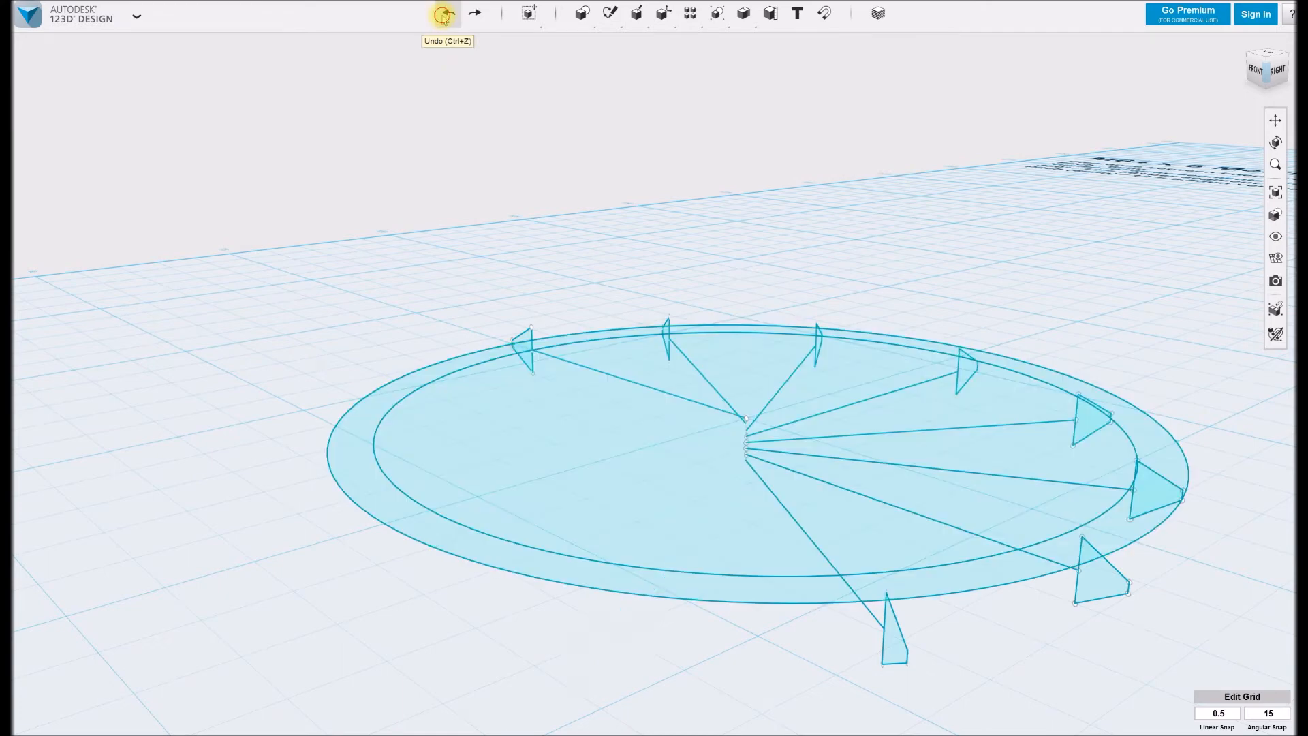
Duplicate the eighth profile again, rotating the copy 30 degrees further about the circles' centre and lowering it 0.5 mm
click(891, 649)
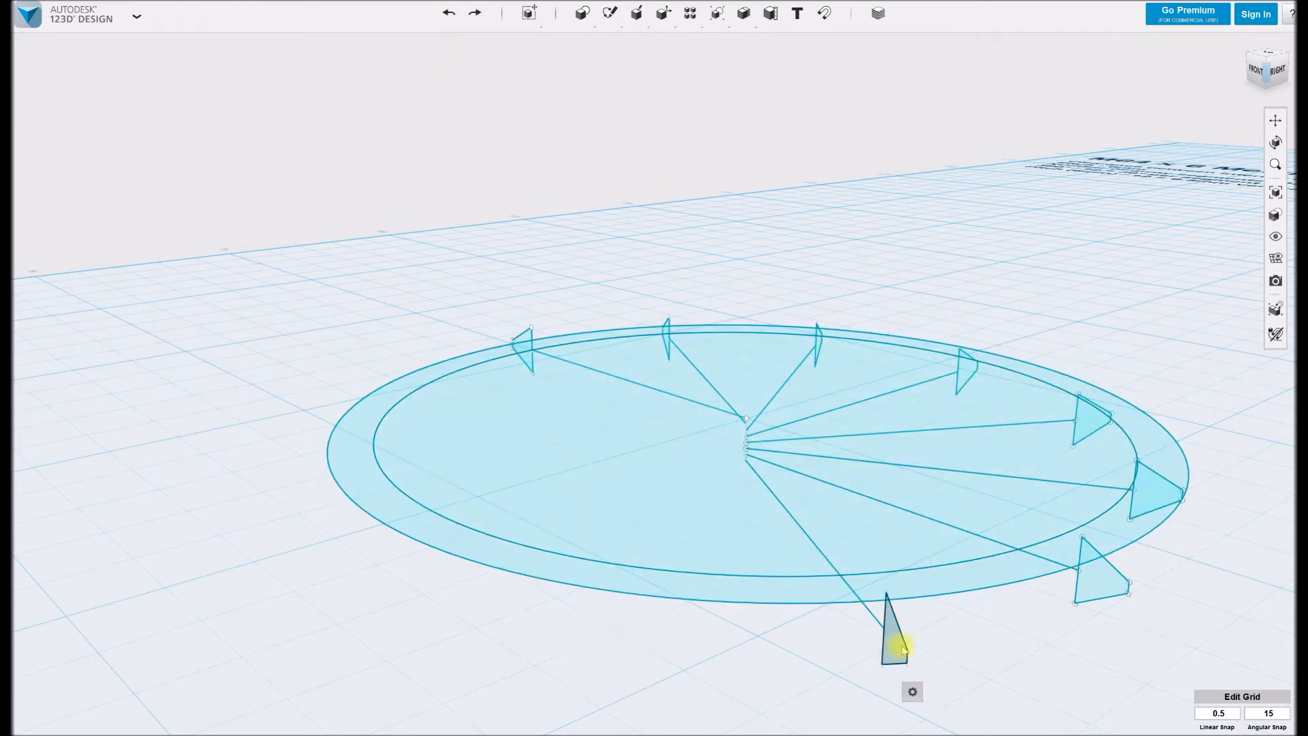
key(ctrl+v)
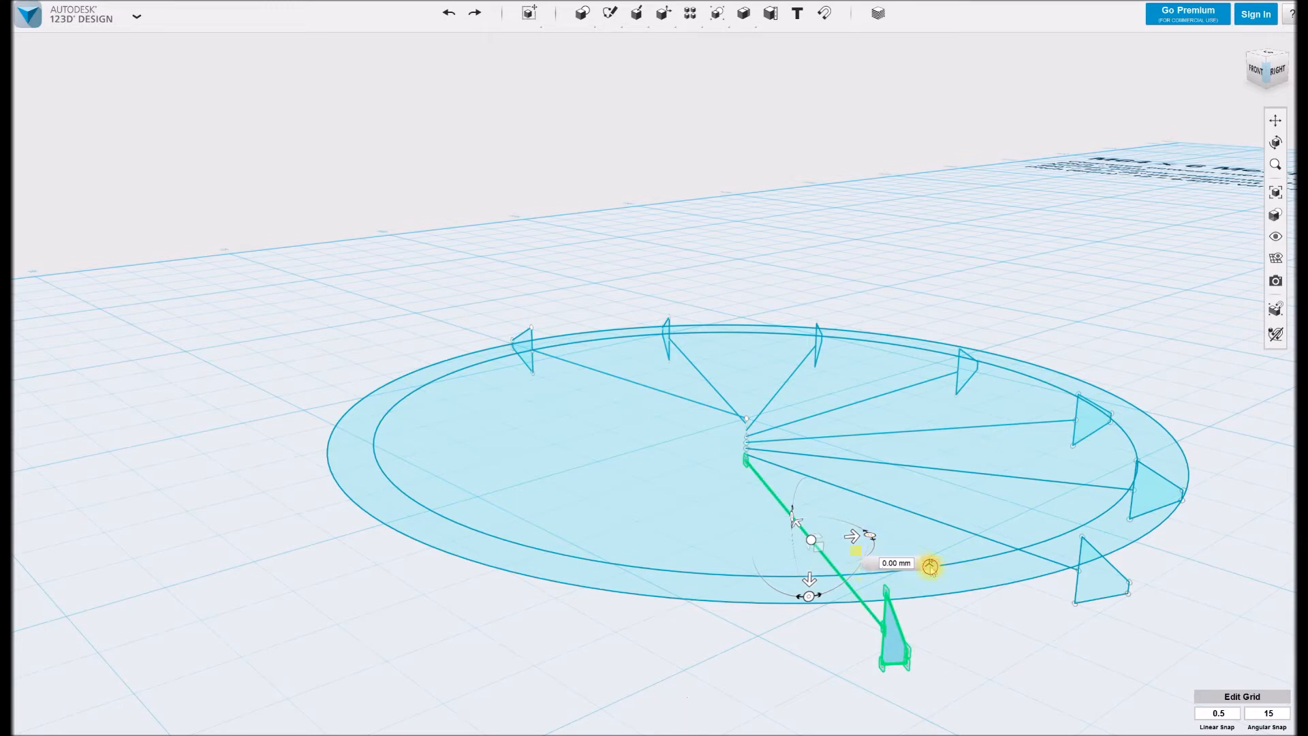
click(750, 419)
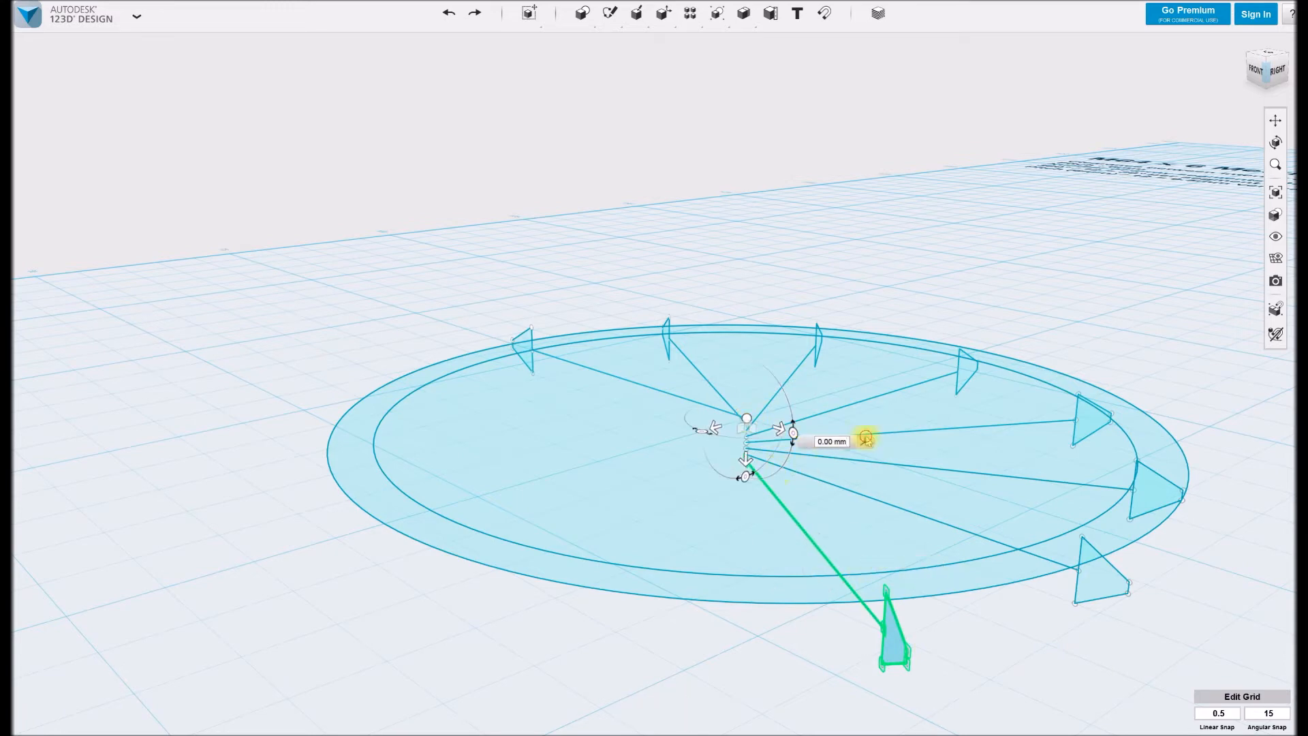
drag(698, 428, 721, 450)
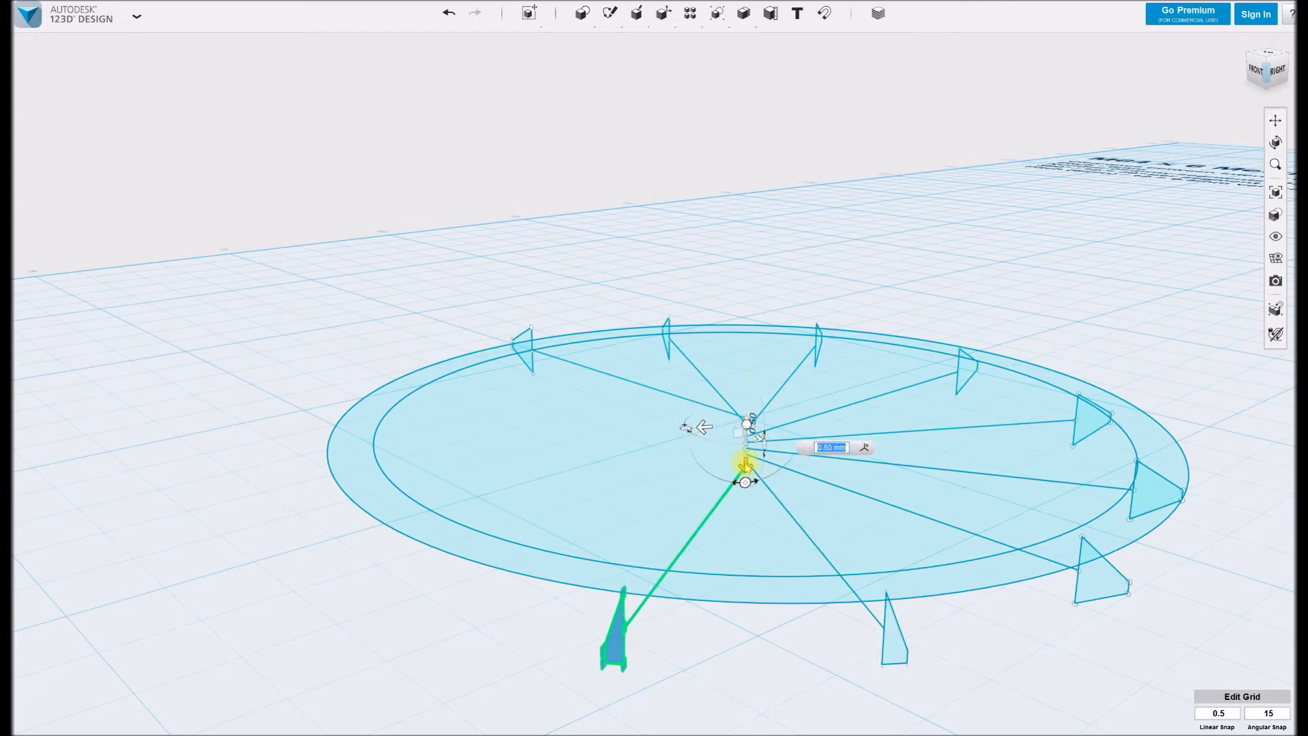
key(Return)
Duplicate the ninth profile, rotating the copy 30 degrees further about the circles' centre and lowering it 0.5 mm
key(ctrl+c)
key(ctrl+v)
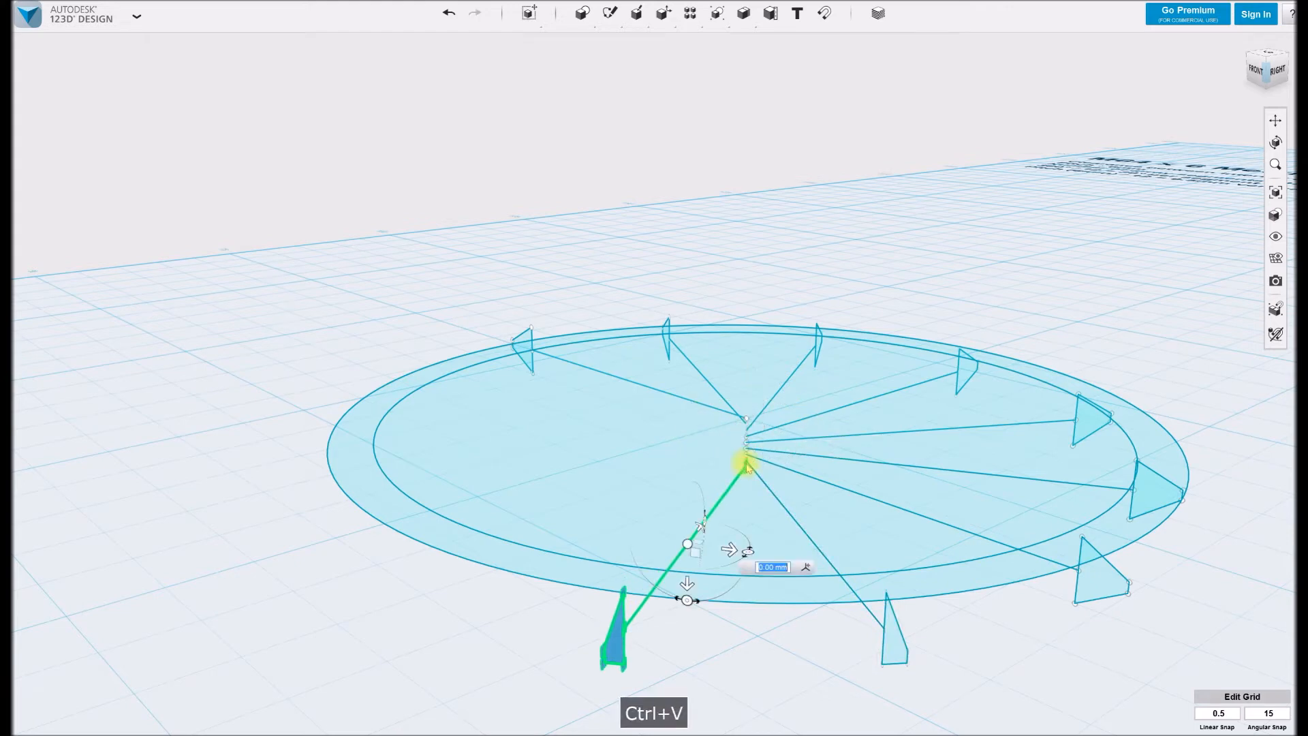
click(806, 567)
click(745, 417)
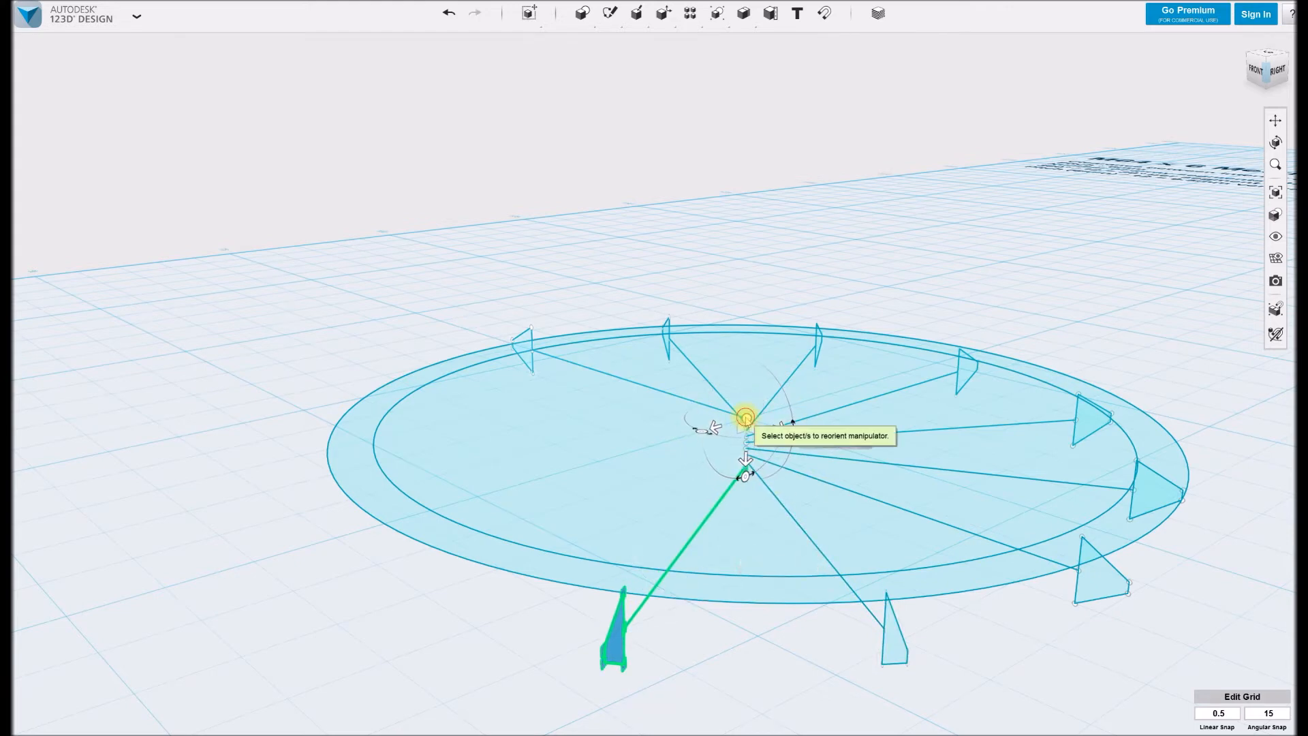
click(863, 442)
mouse_move(701, 434)
mouse_down()
mouse_move(686, 436)
mouse_move(745, 467)
mouse_up()
key(Return)
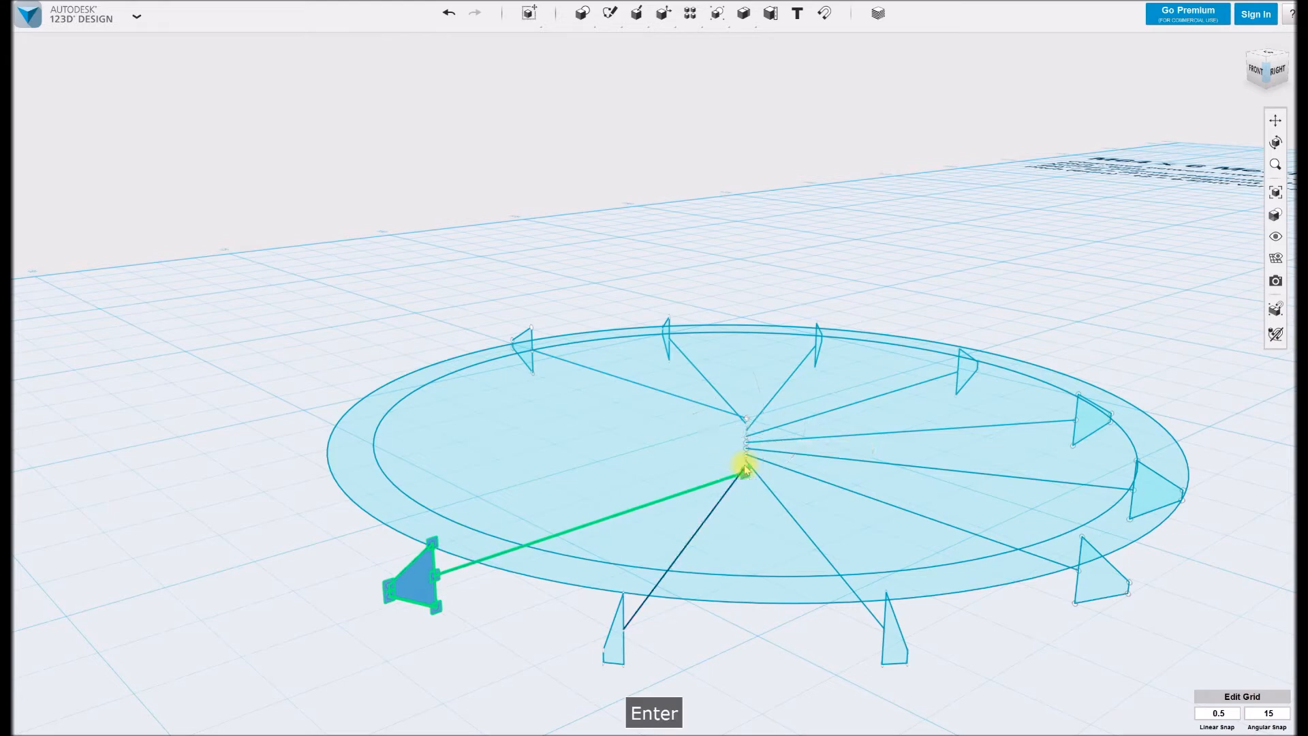
Duplicate the tenth profile, rotating the copy 30 degrees further about the circles' centre and lowering it 0.5 mm
key(ctrl+v)
click(707, 547)
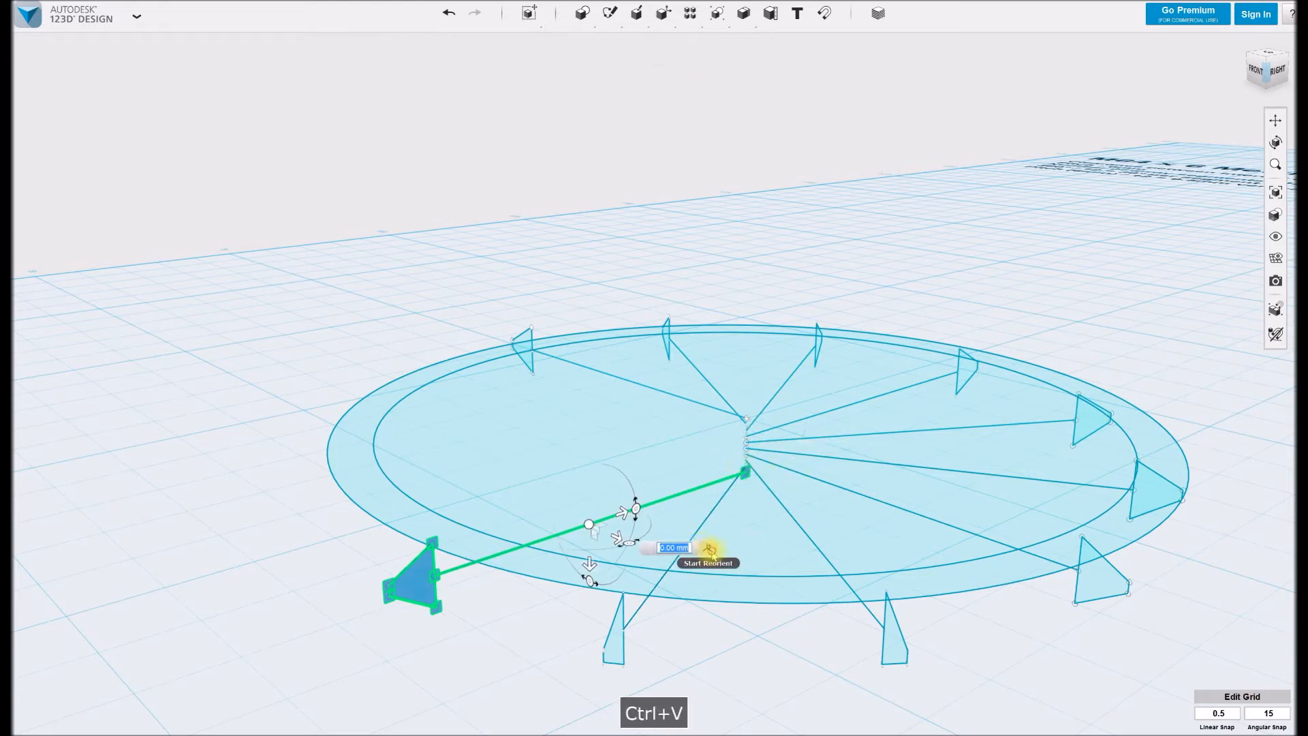
click(747, 418)
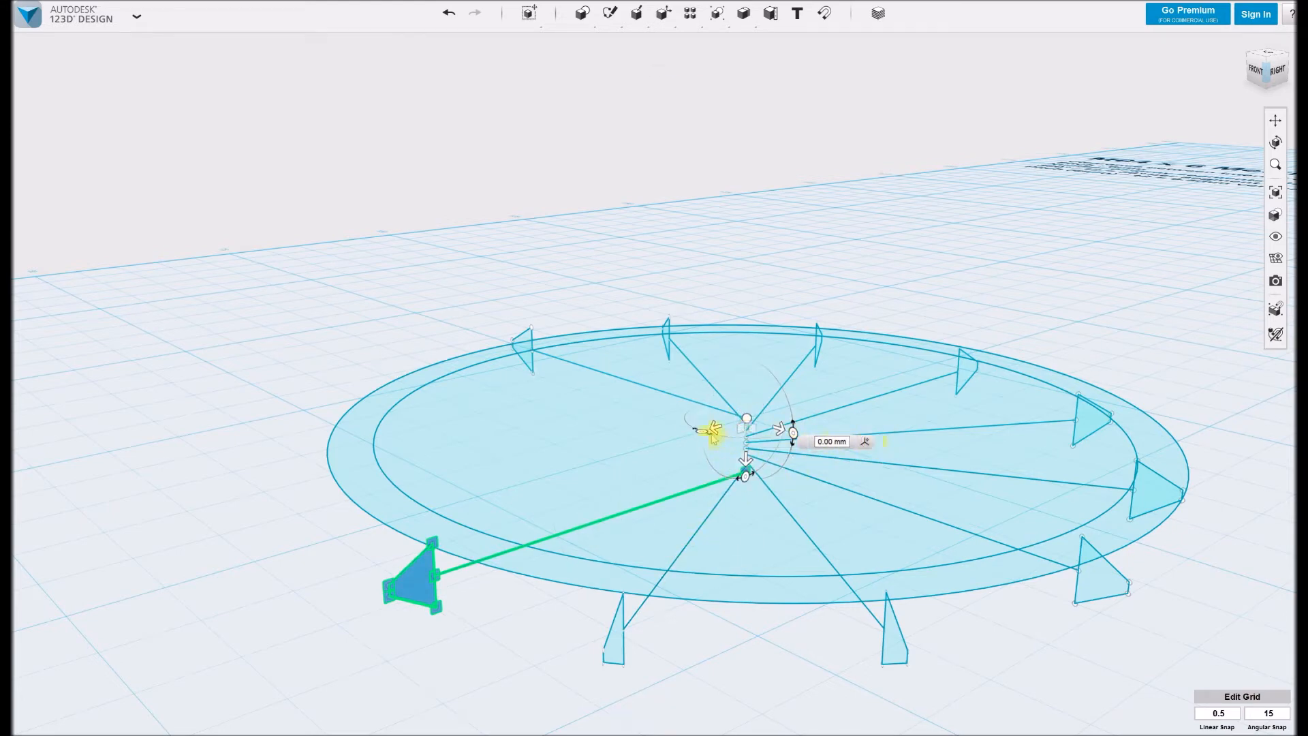
drag(702, 431, 688, 421)
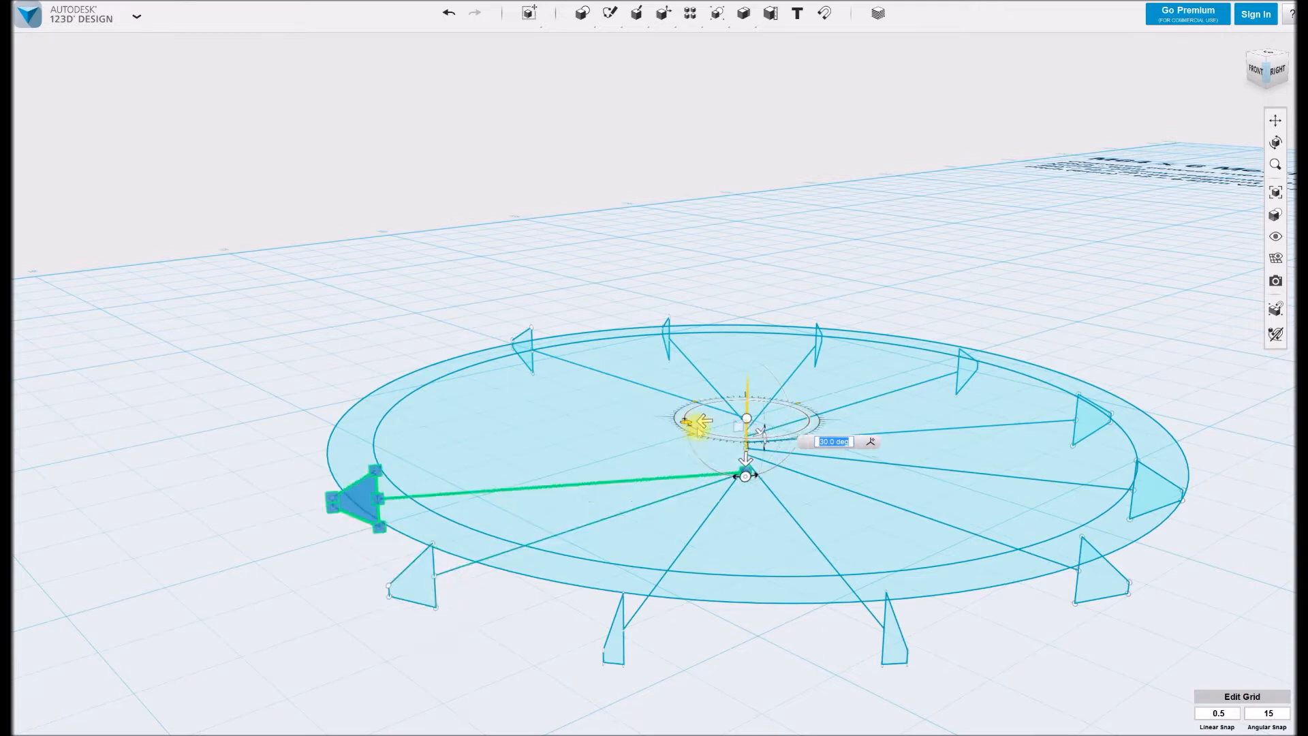
key(Return)
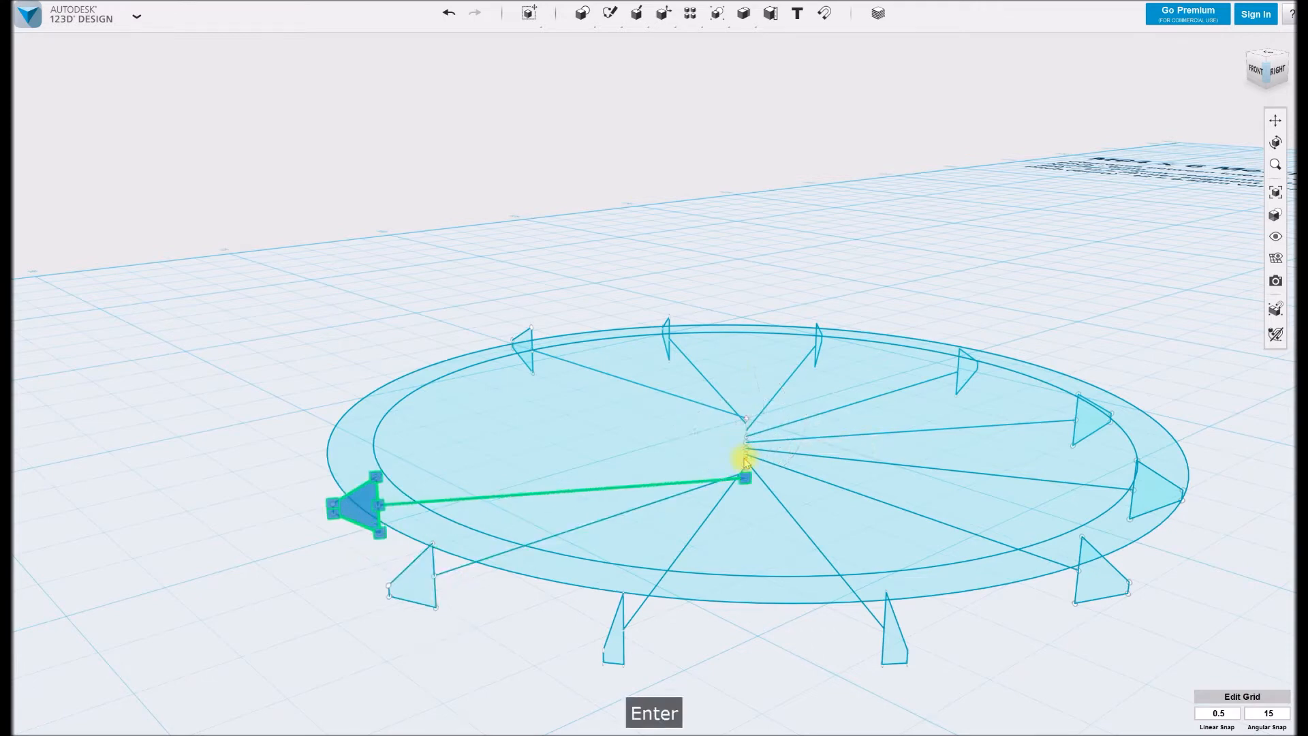
Duplicate the eleventh profile, rotating the copy 30 degrees further about the circles' centre and lowering it 0.5 mm
key(ctrl+v)
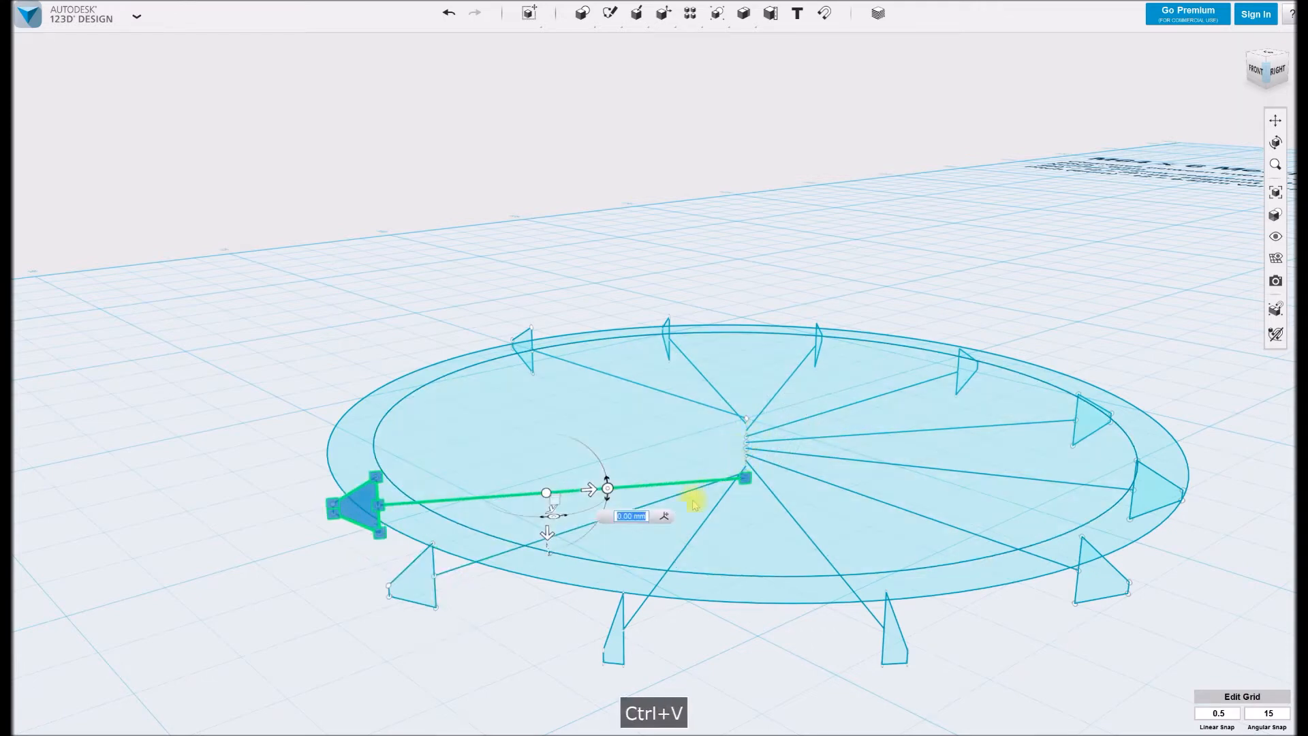
click(668, 516)
click(745, 477)
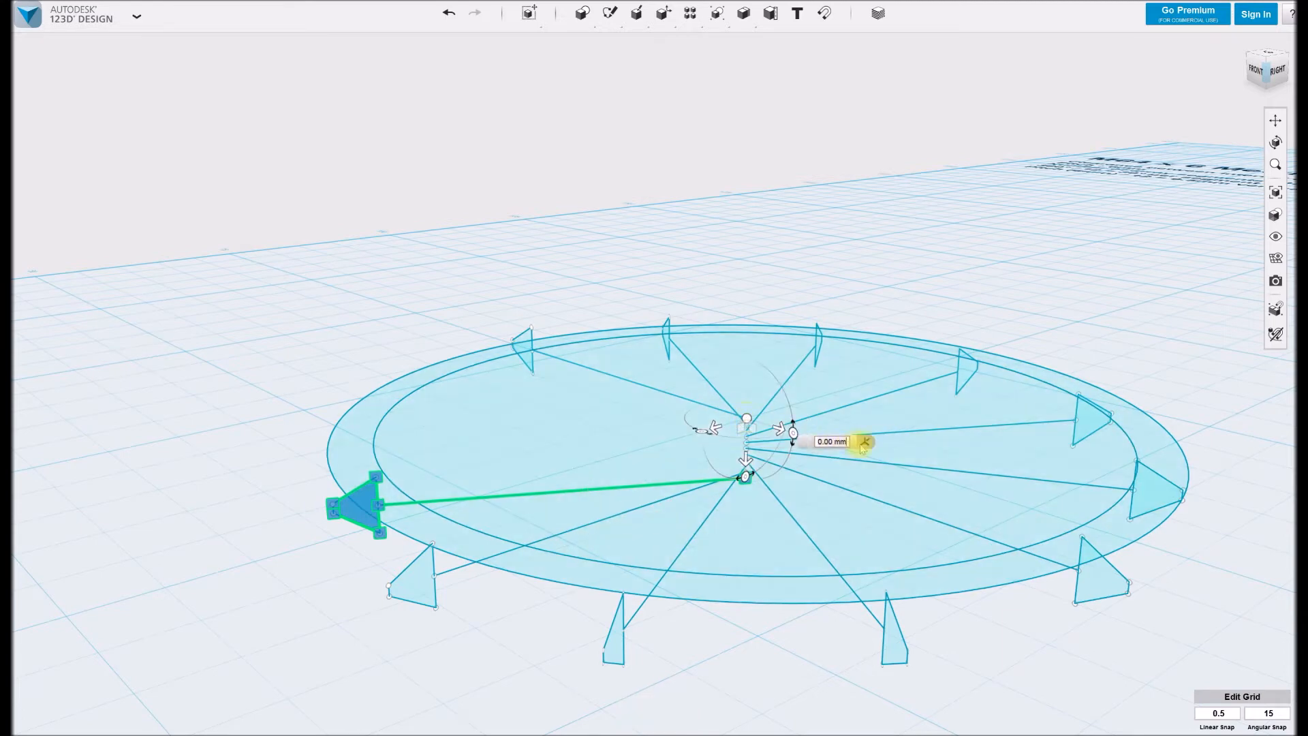
drag(706, 430, 692, 417)
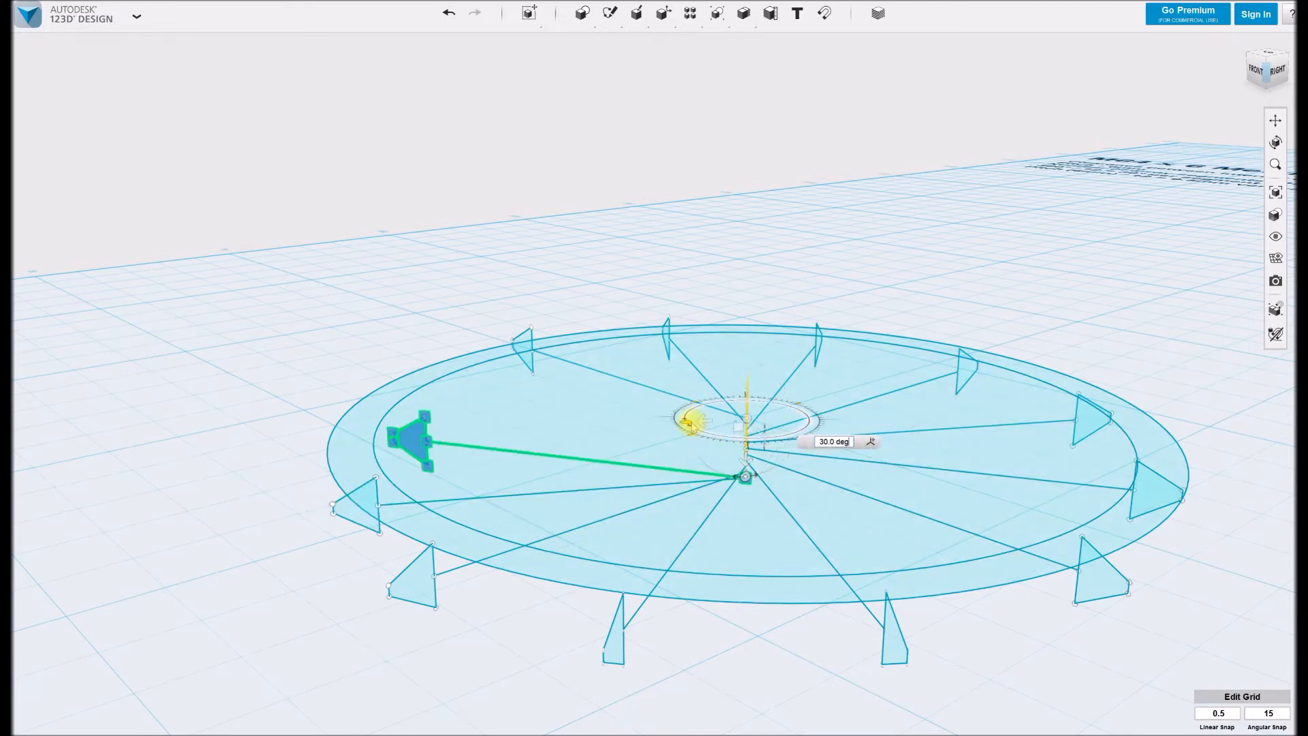
drag(745, 461, 679, 533)
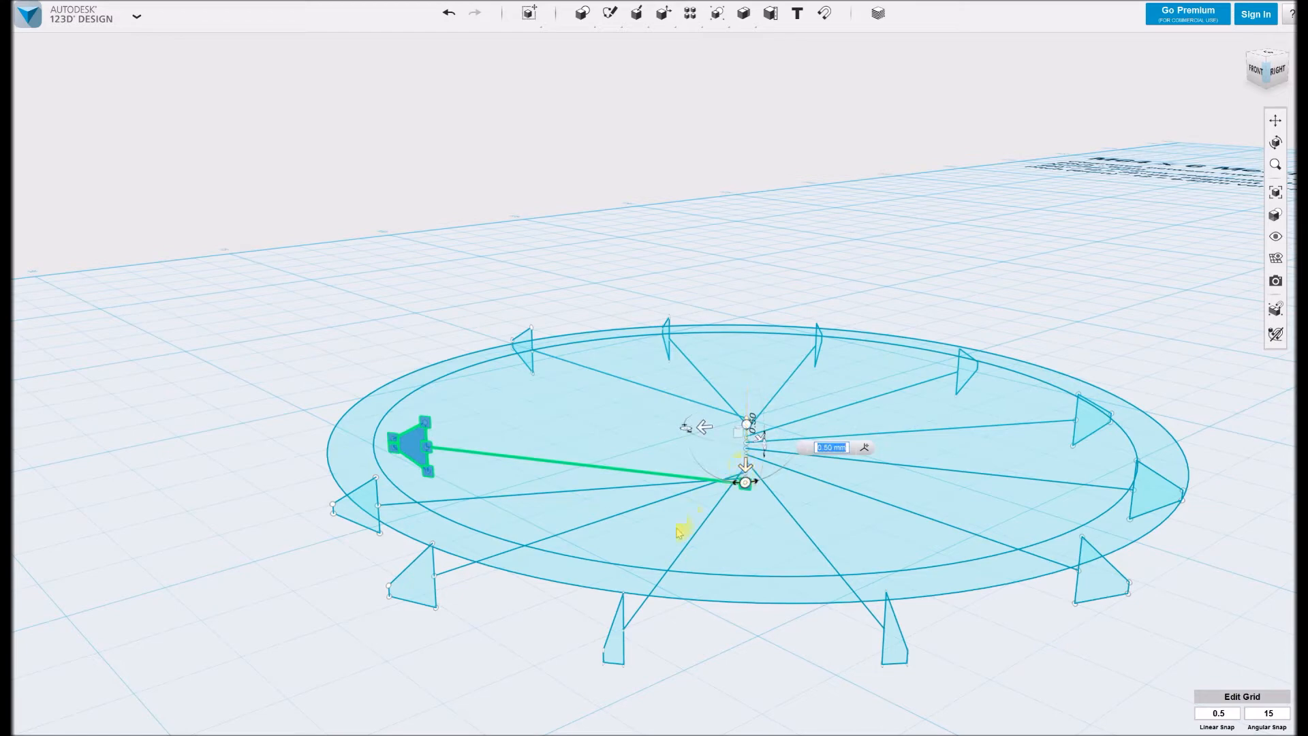
key(Return)
Duplicate the twelfth profile, rotating the copy 30 degrees to sit below the first profile and lowering it 0.5 mm
shift+middle_drag(181, 380, 245, 406)
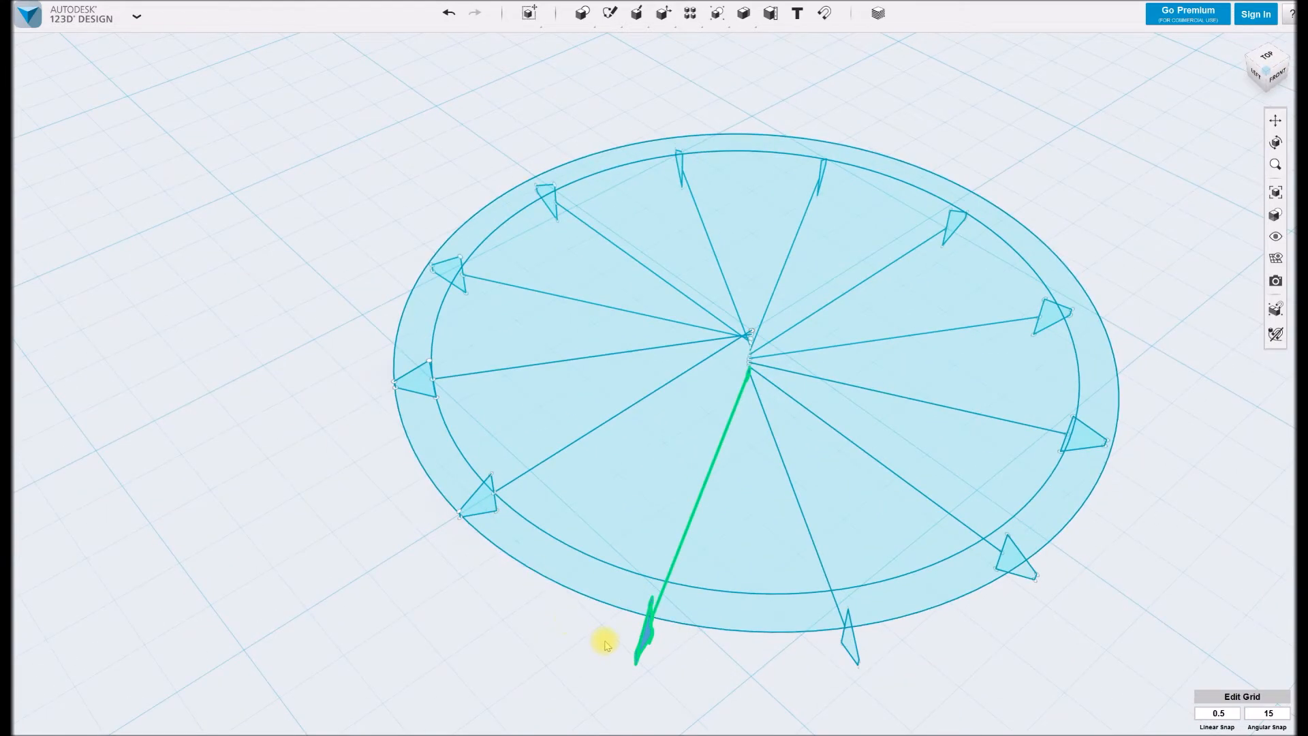
key(ctrl+c)
key(ctrl+v)
click(819, 524)
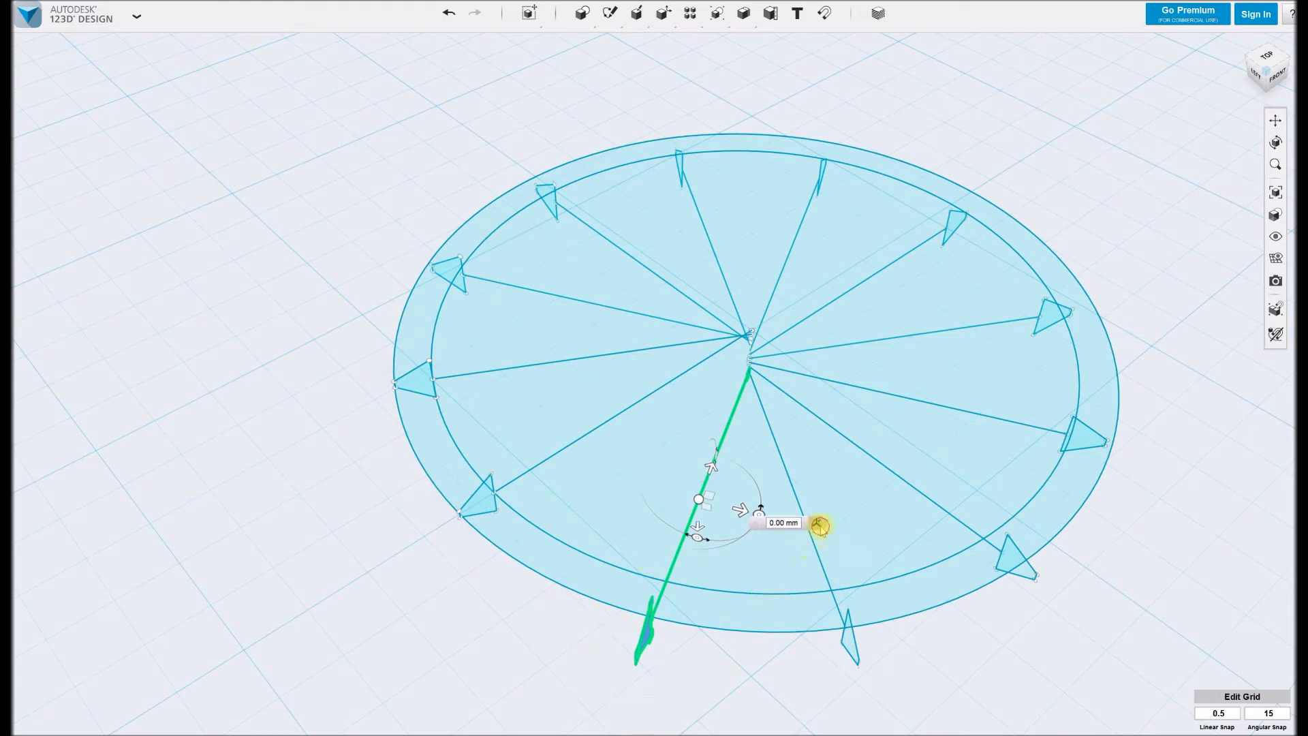
click(749, 334)
click(870, 353)
click(778, 376)
drag(792, 363, 765, 371)
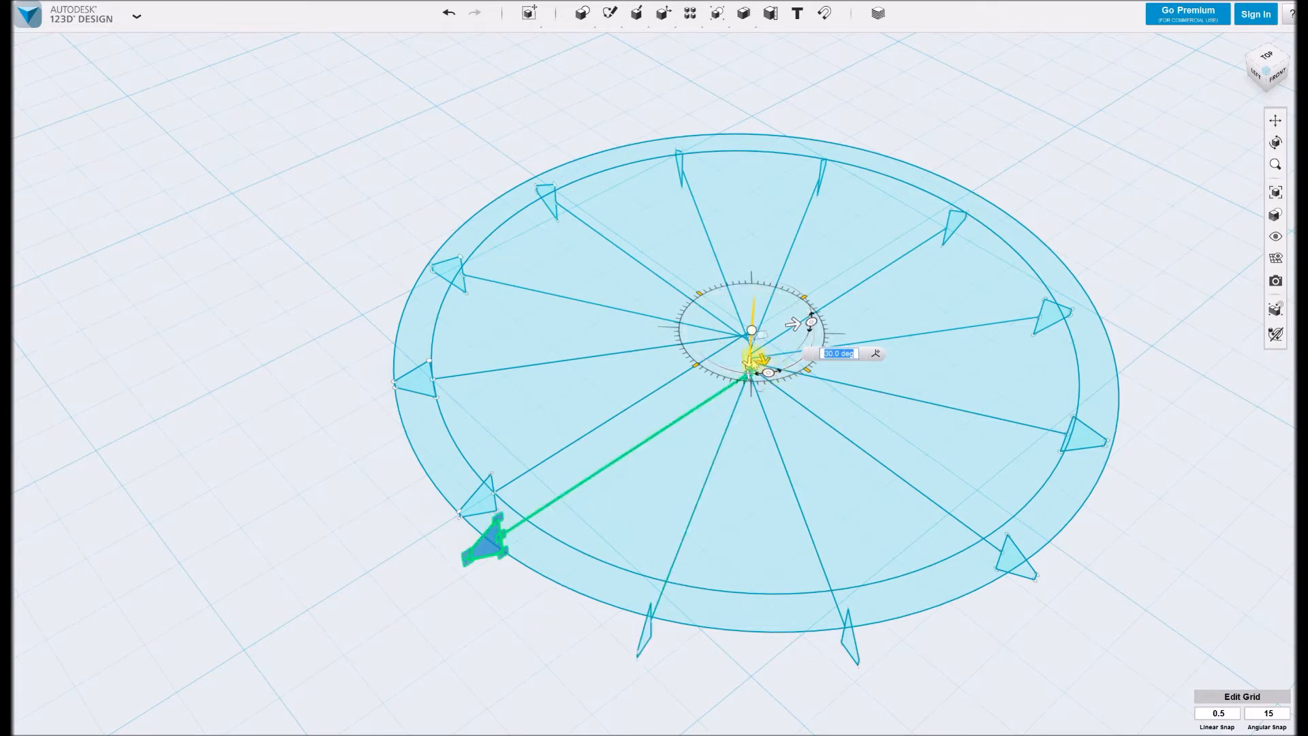
shift+middle_drag(799, 462, 787, 438)
drag(773, 418, 772, 424)
key(Return)
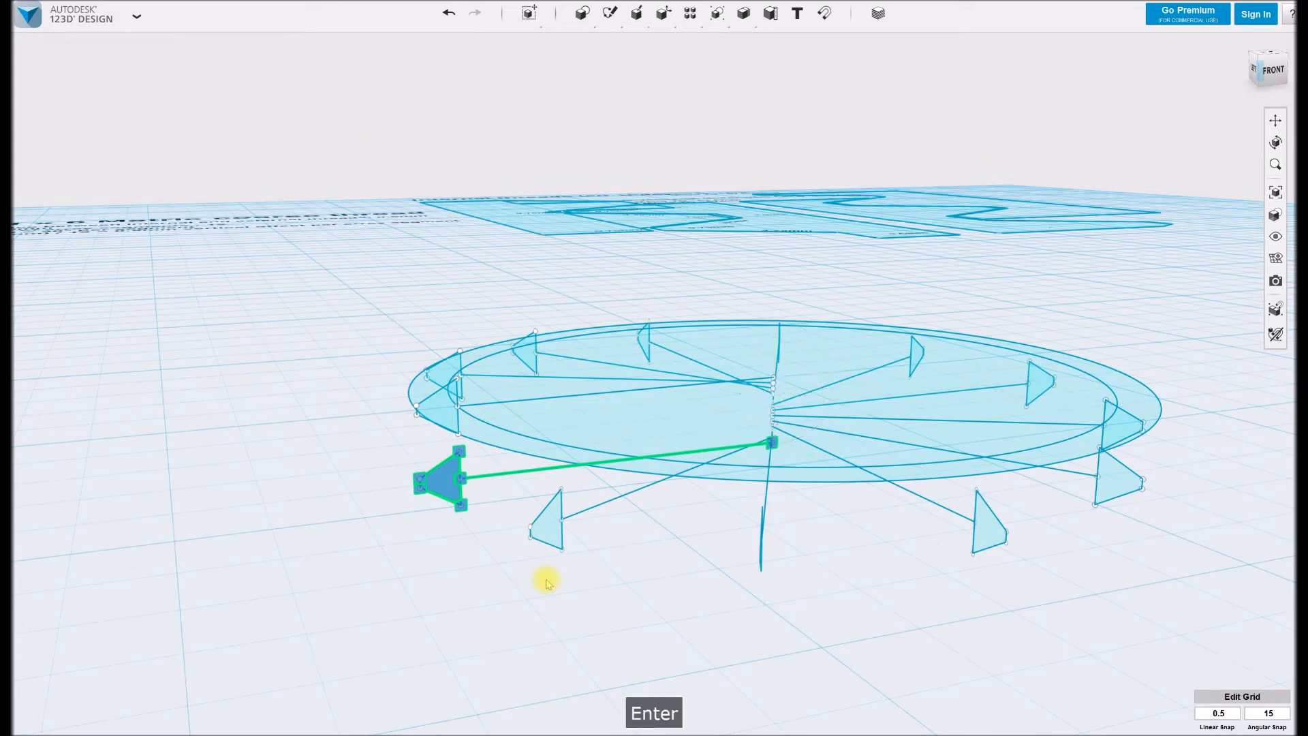
Measure the vertical gap between the first profile's lower inner corner and the last profile's upper inner corner
click(507, 614)
shift+middle_drag(429, 535, 475, 530)
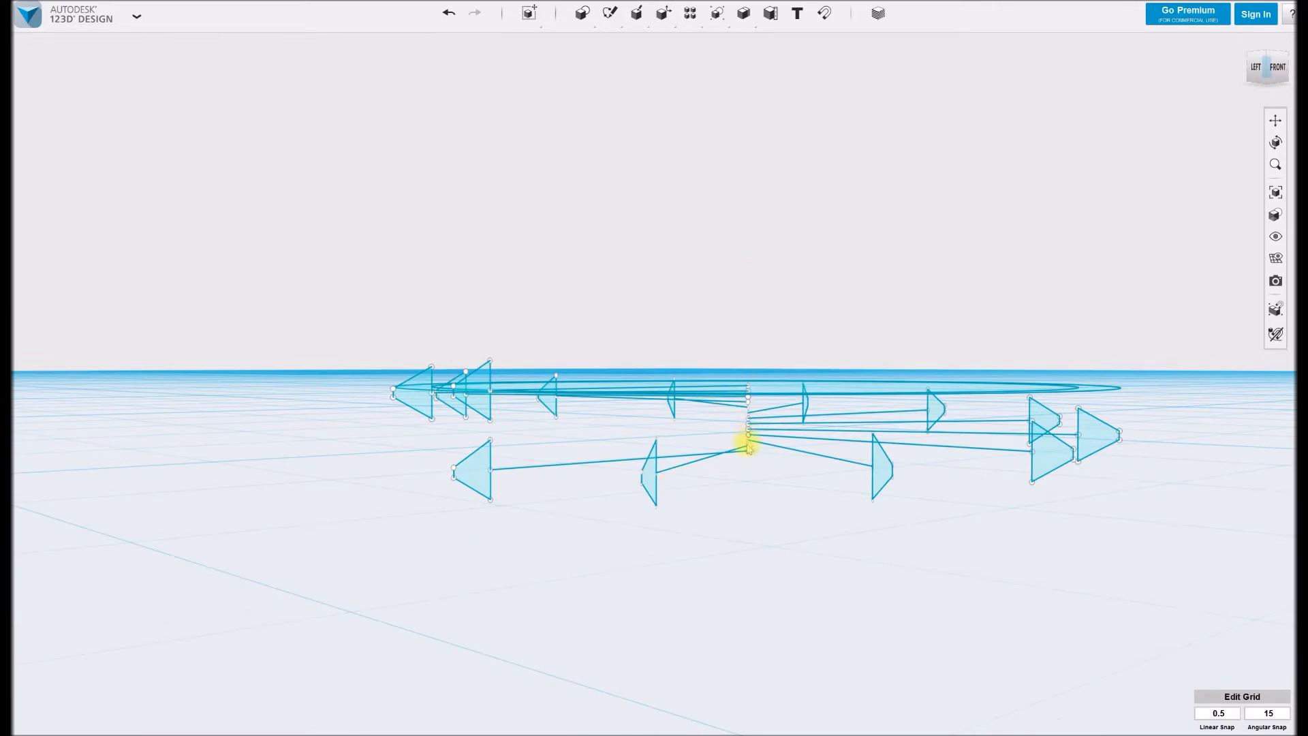
click(771, 13)
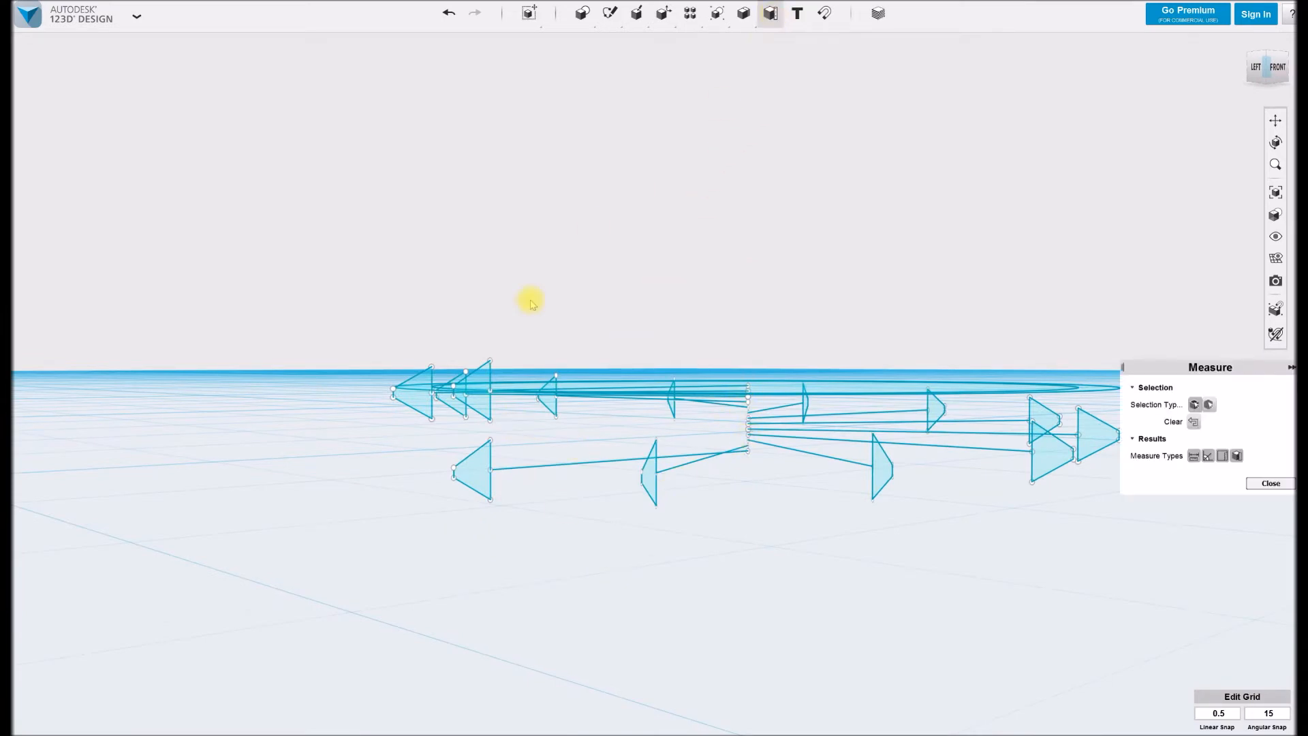
scroll(528, 441, up, 3)
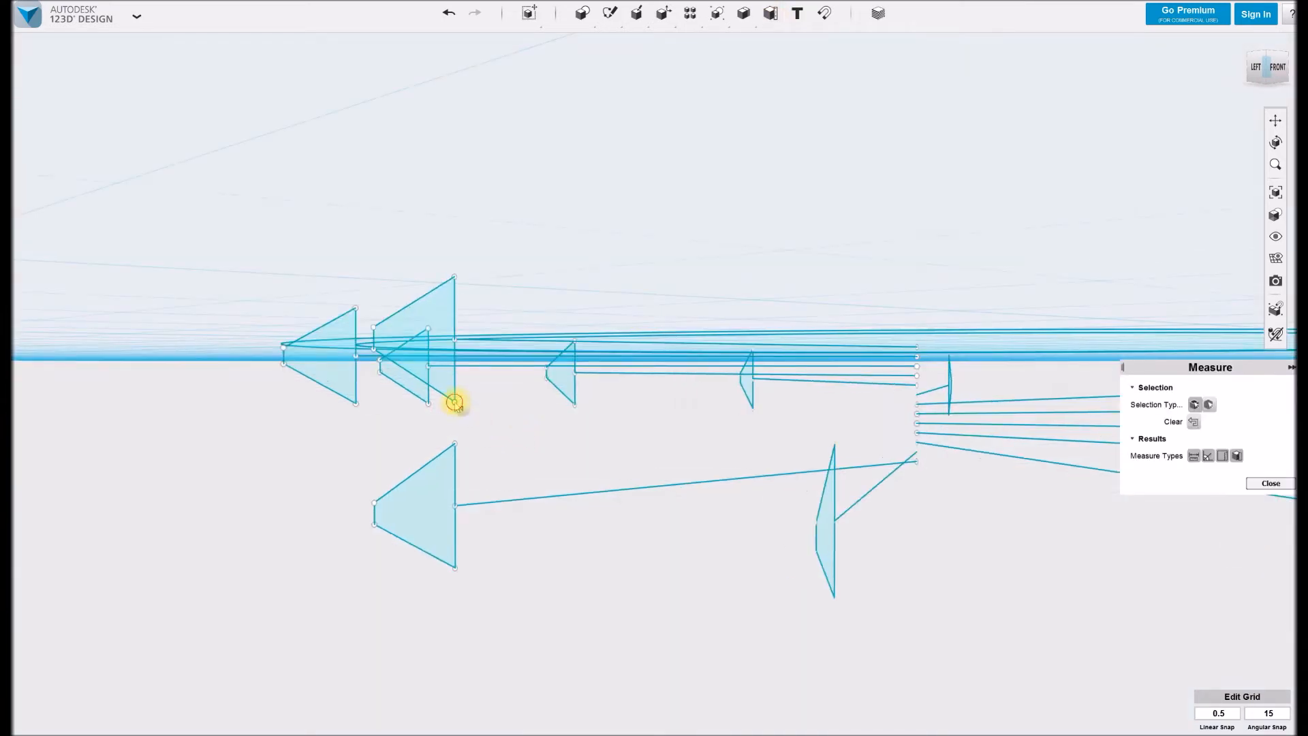
click(454, 444)
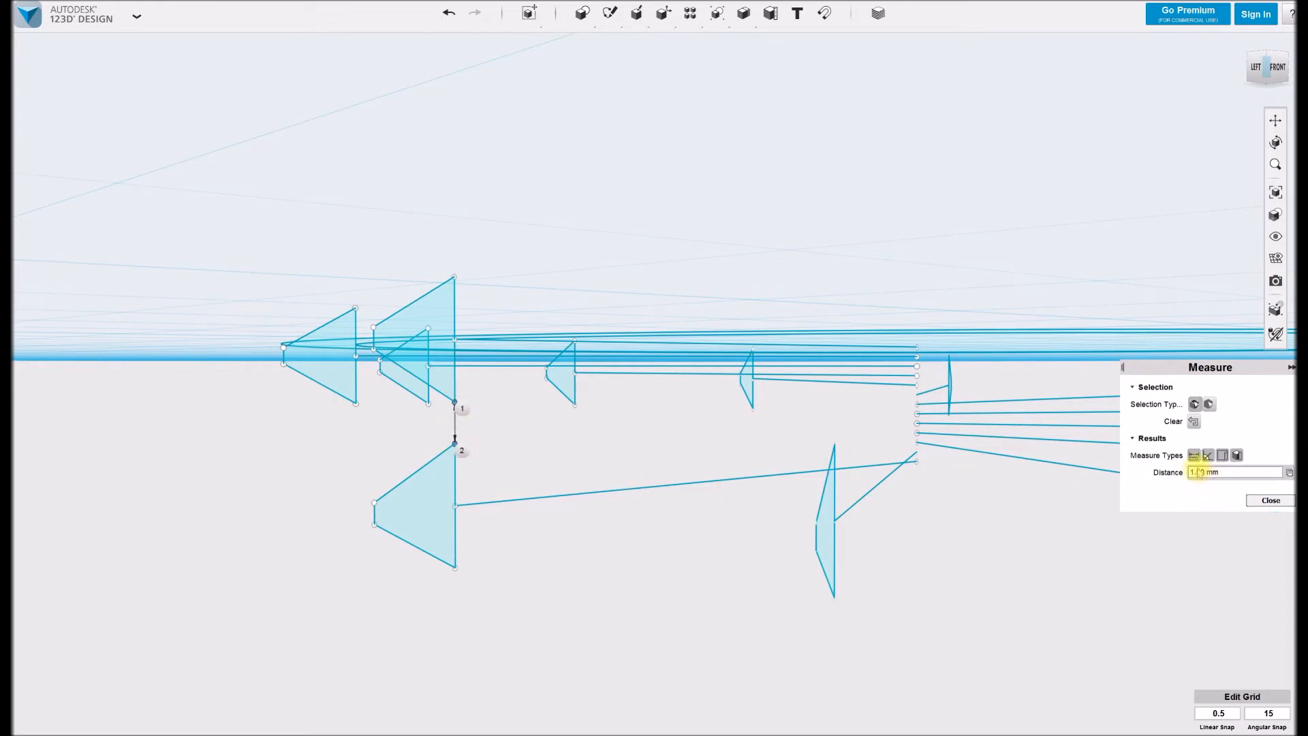
click(1269, 500)
Loft through all thirteen thread profiles, selected in order around the turn from the first to the lowest, to form one solid thread turn
scroll(762, 558, up, 3)
scroll(728, 545, down, 3)
scroll(728, 546, down, 3)
shift+middle_drag(832, 500, 815, 517)
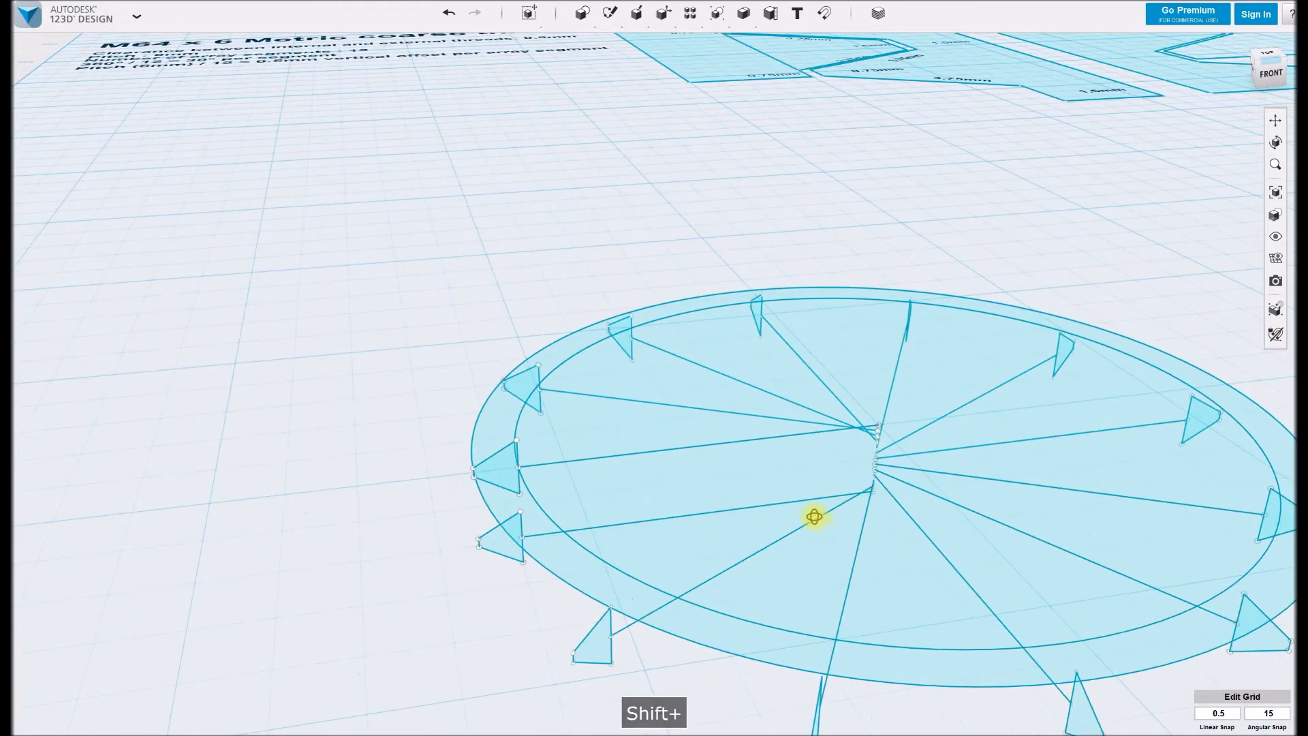
click(498, 467)
shift+middle_drag(447, 438, 471, 431)
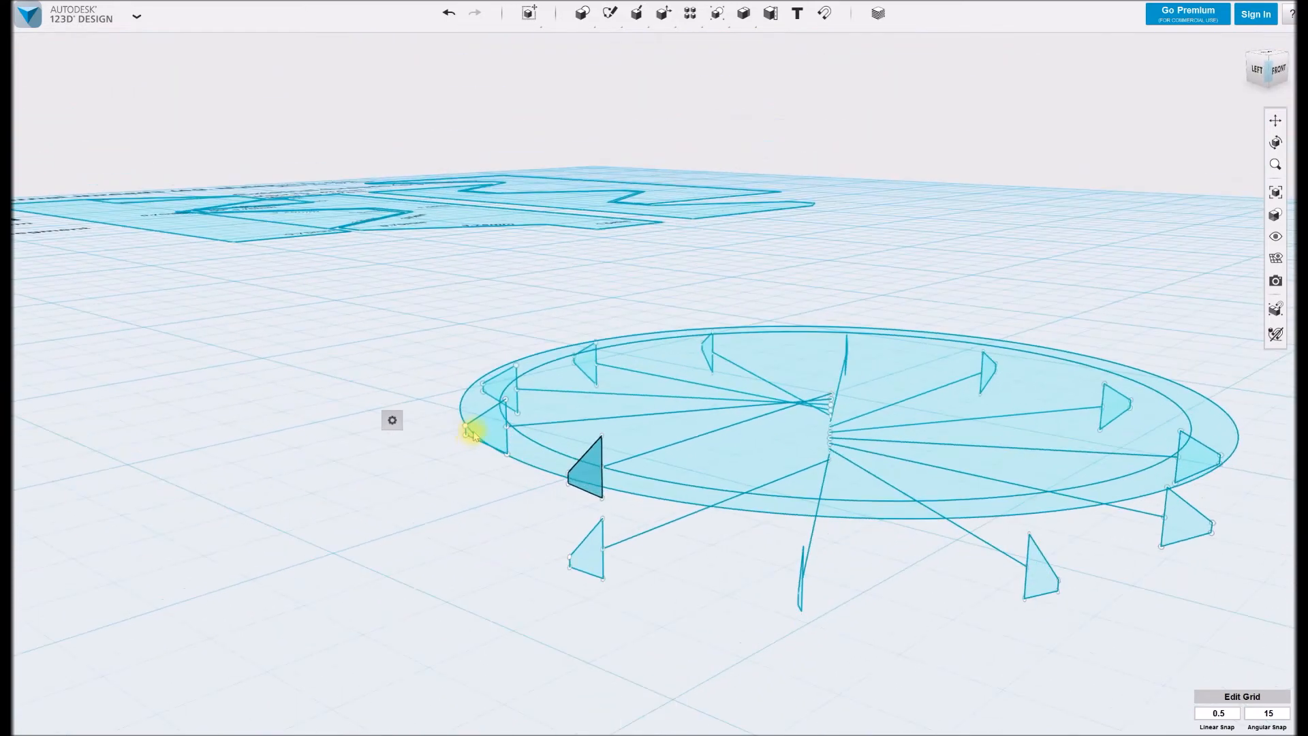
shift+click(490, 425)
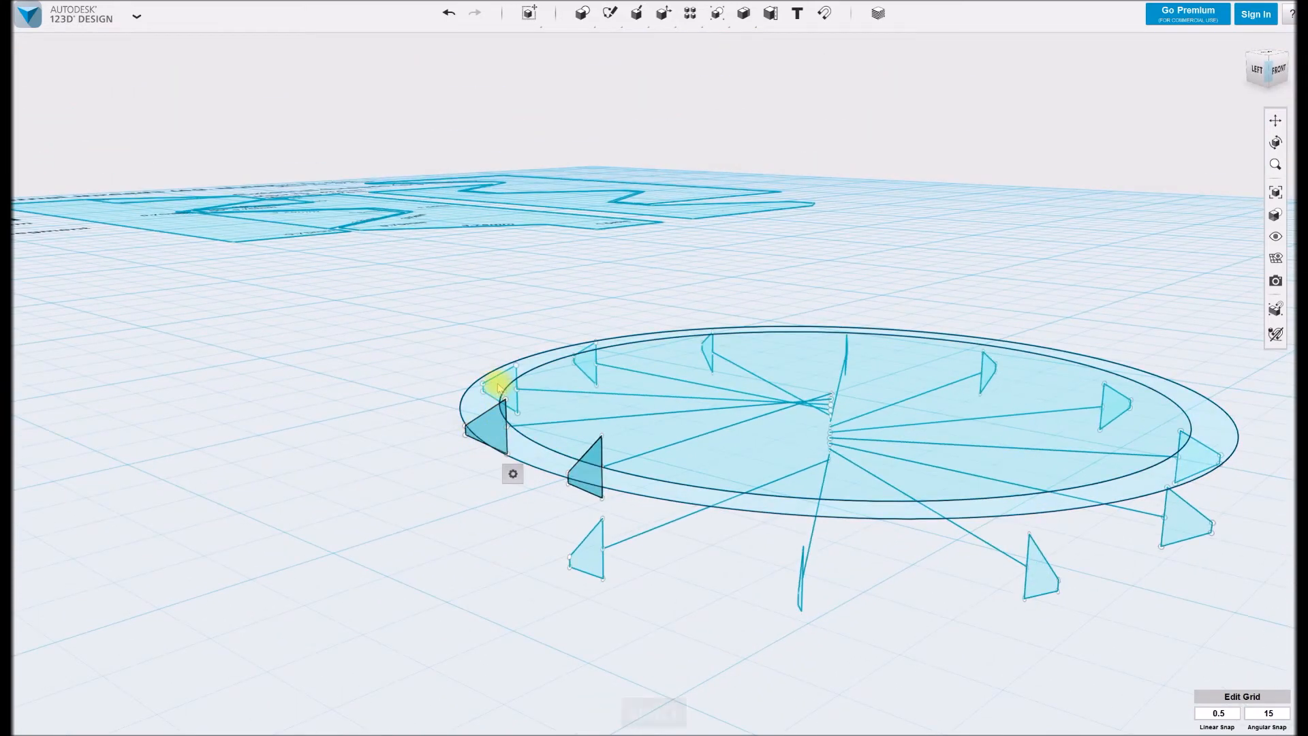
mouse_move(482, 438)
shift+middle_down()
mouse_move(491, 427)
mouse_move(423, 482)
mouse_move(455, 481)
shift+middle_up()
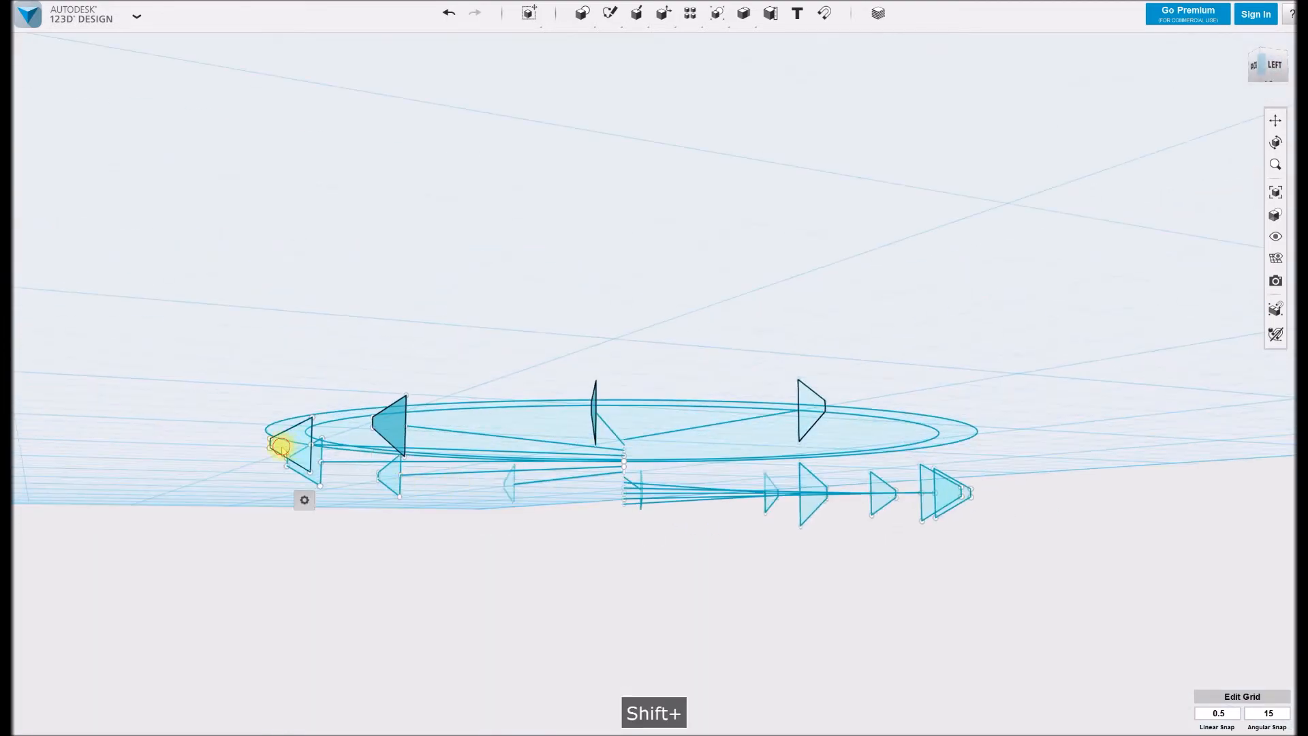
mouse_move(277, 461)
shift+middle_down()
mouse_move(292, 467)
mouse_move(181, 462)
mouse_move(356, 502)
mouse_move(410, 490)
shift+middle_up()
shift+middle_drag(434, 493, 538, 518)
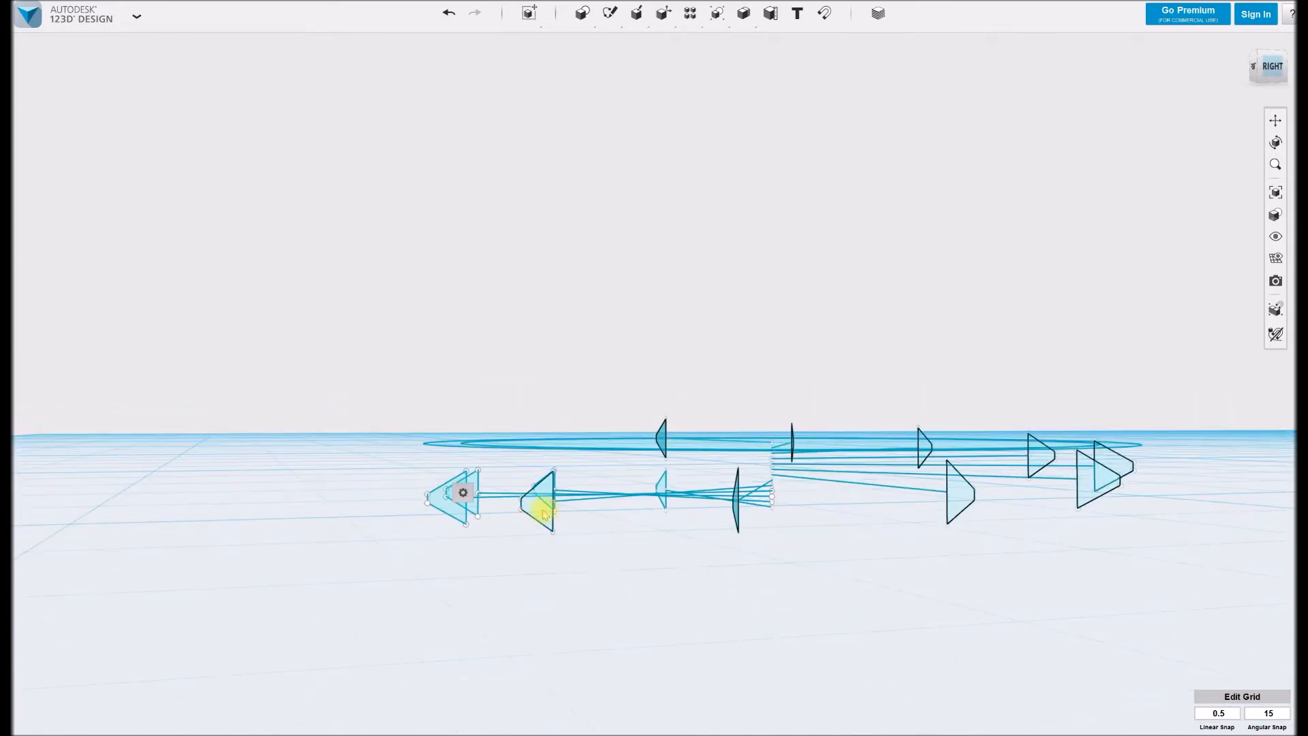
shift+click(545, 513)
shift+middle_drag(433, 515, 205, 511)
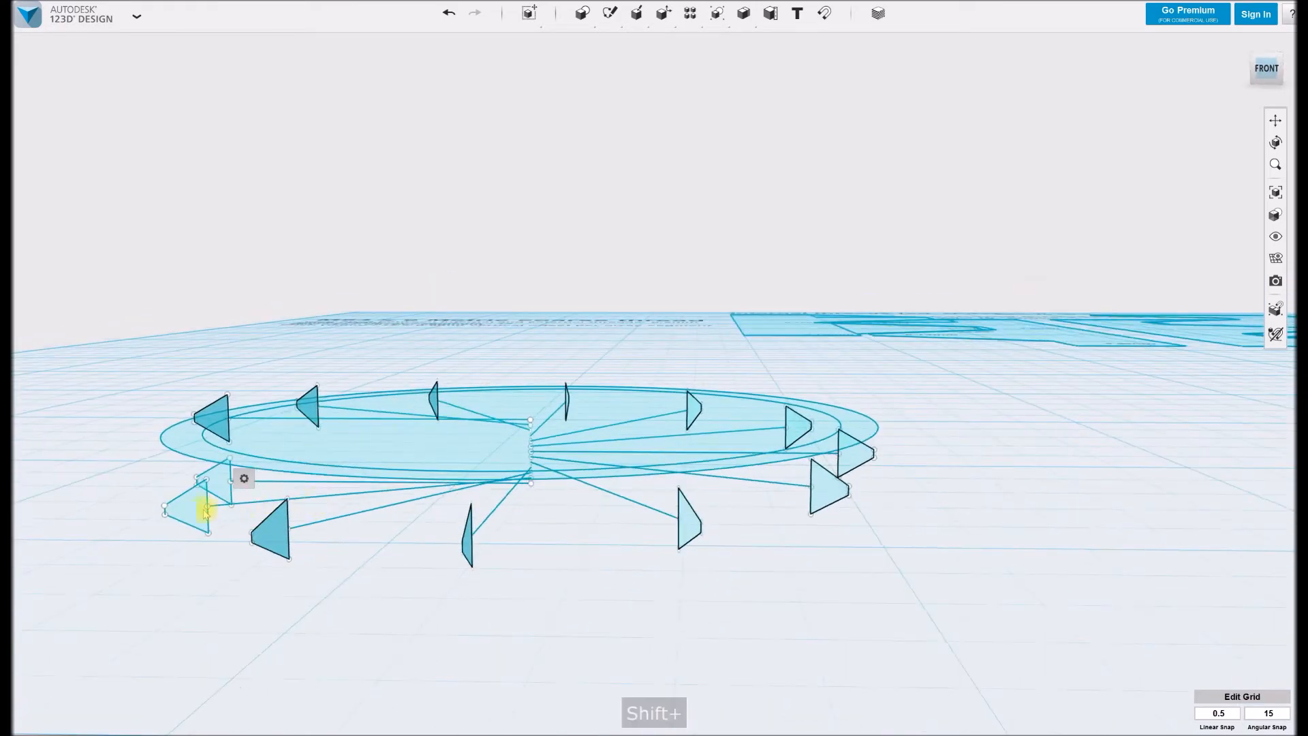
shift+click(196, 510)
shift+right_drag(170, 508, 201, 511)
shift+click(102, 518)
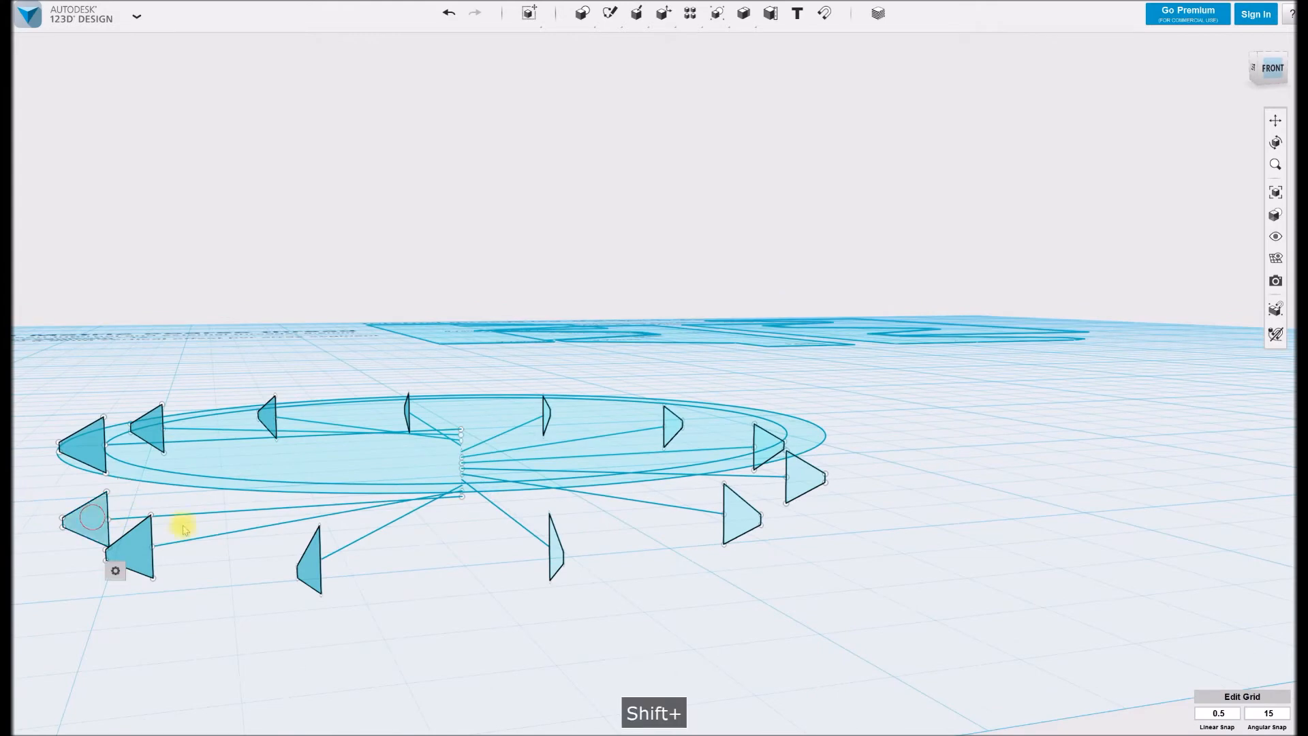
shift+scroll(483, 555, up, 1)
scroll(483, 548, up, 3)
scroll(504, 533, down, 5)
shift+middle_drag(511, 529, 507, 539)
mouse_move(639, 15)
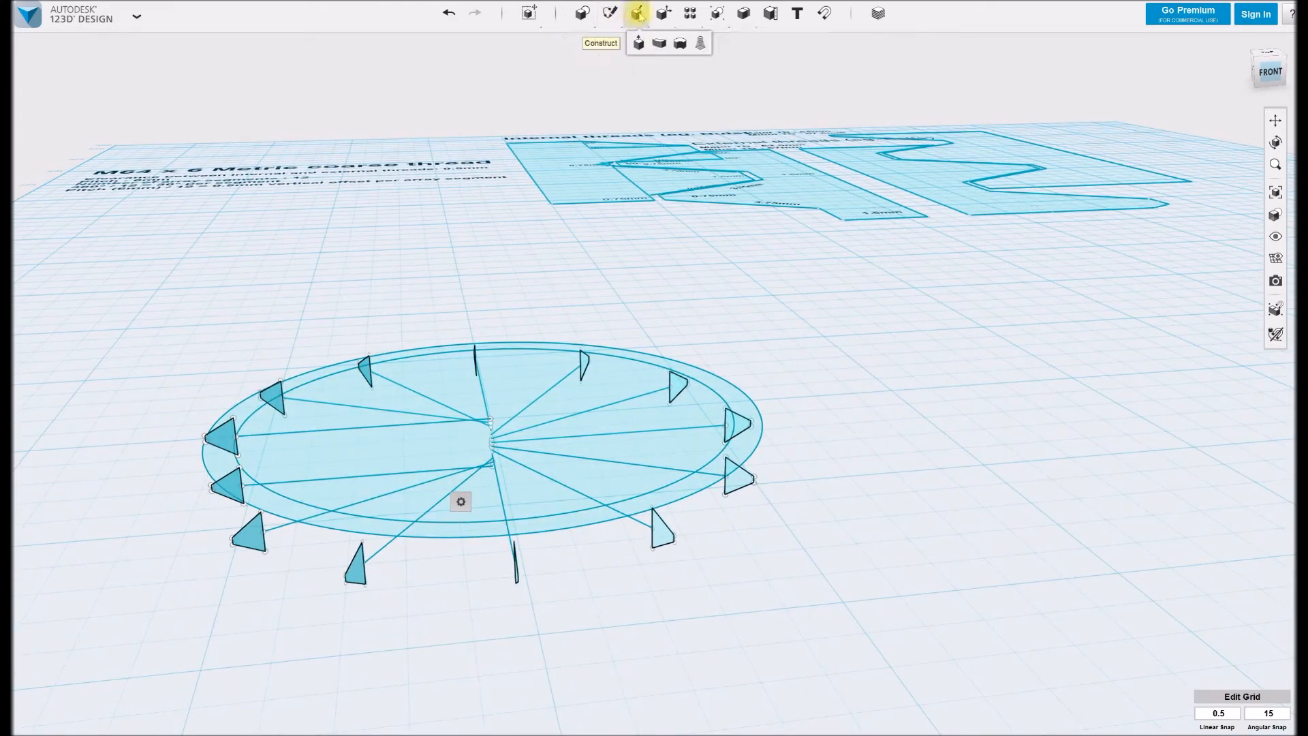
click(701, 45)
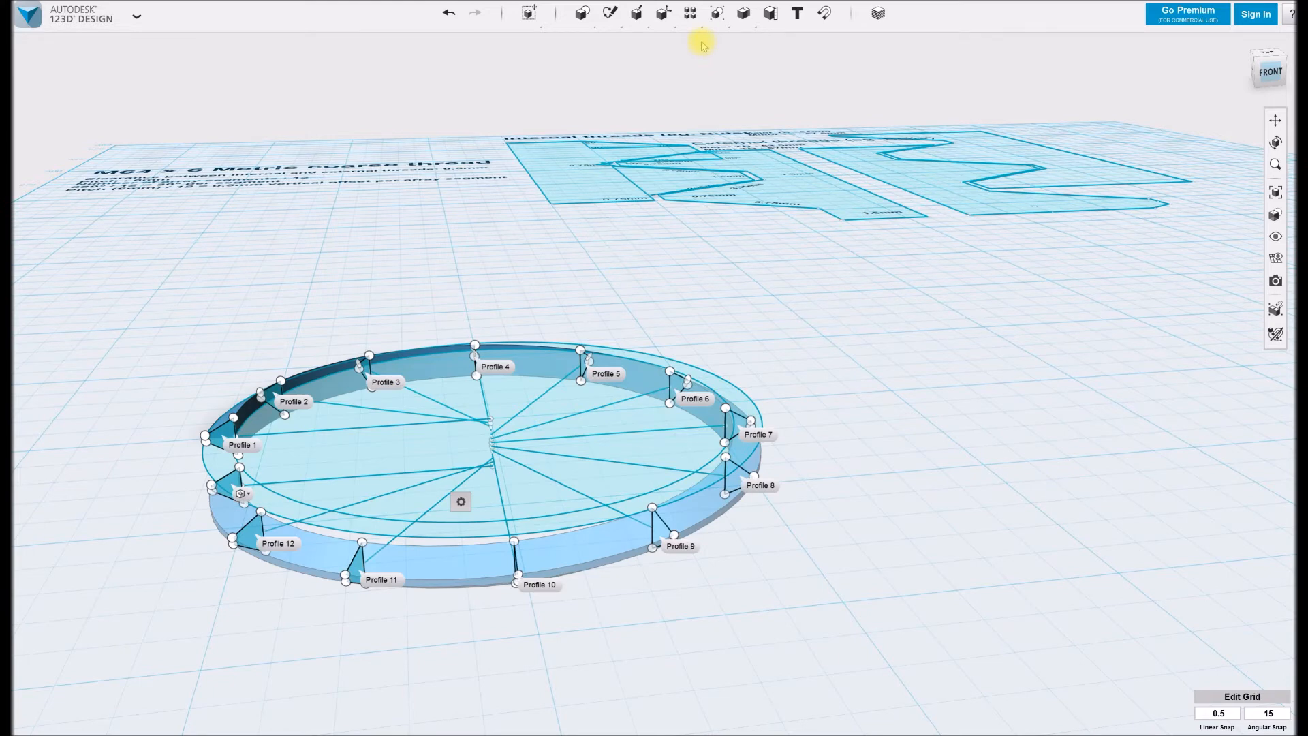
key(Return)
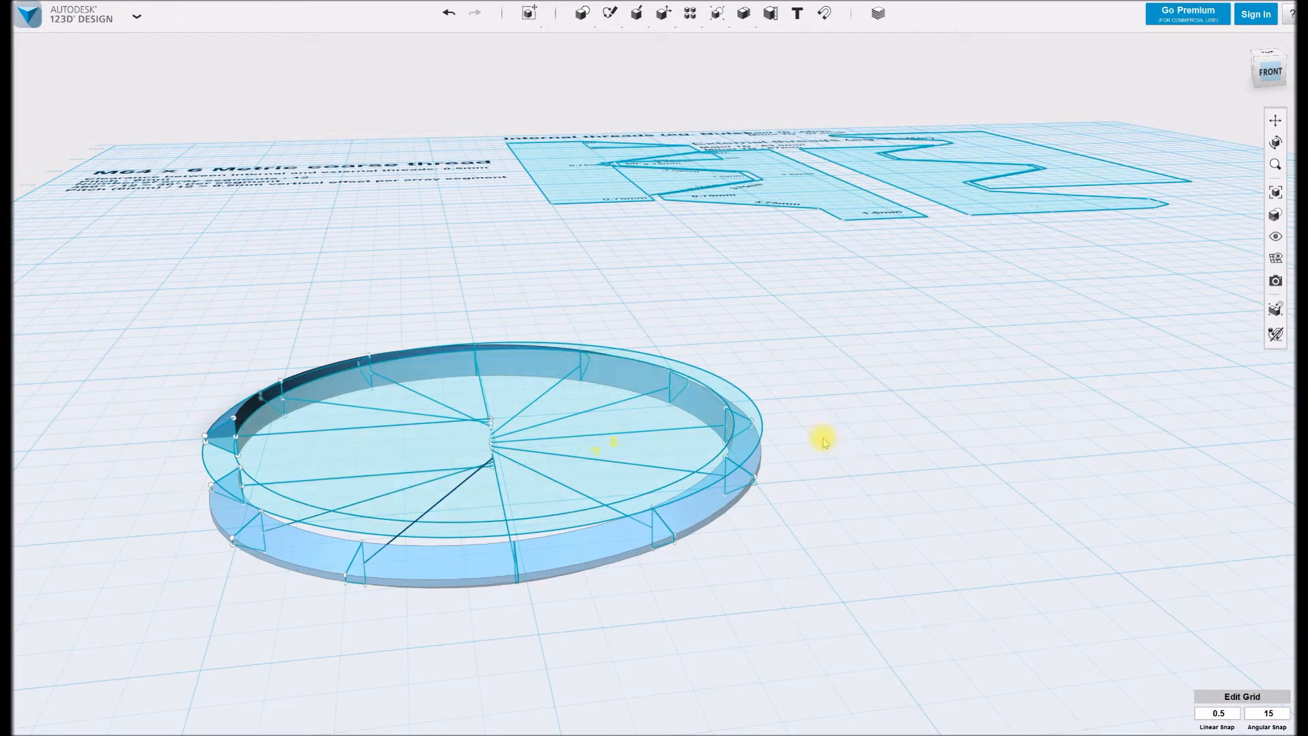
Hide all sketches so that only the lofted thread turn is displayed
mouse_move(1284, 235)
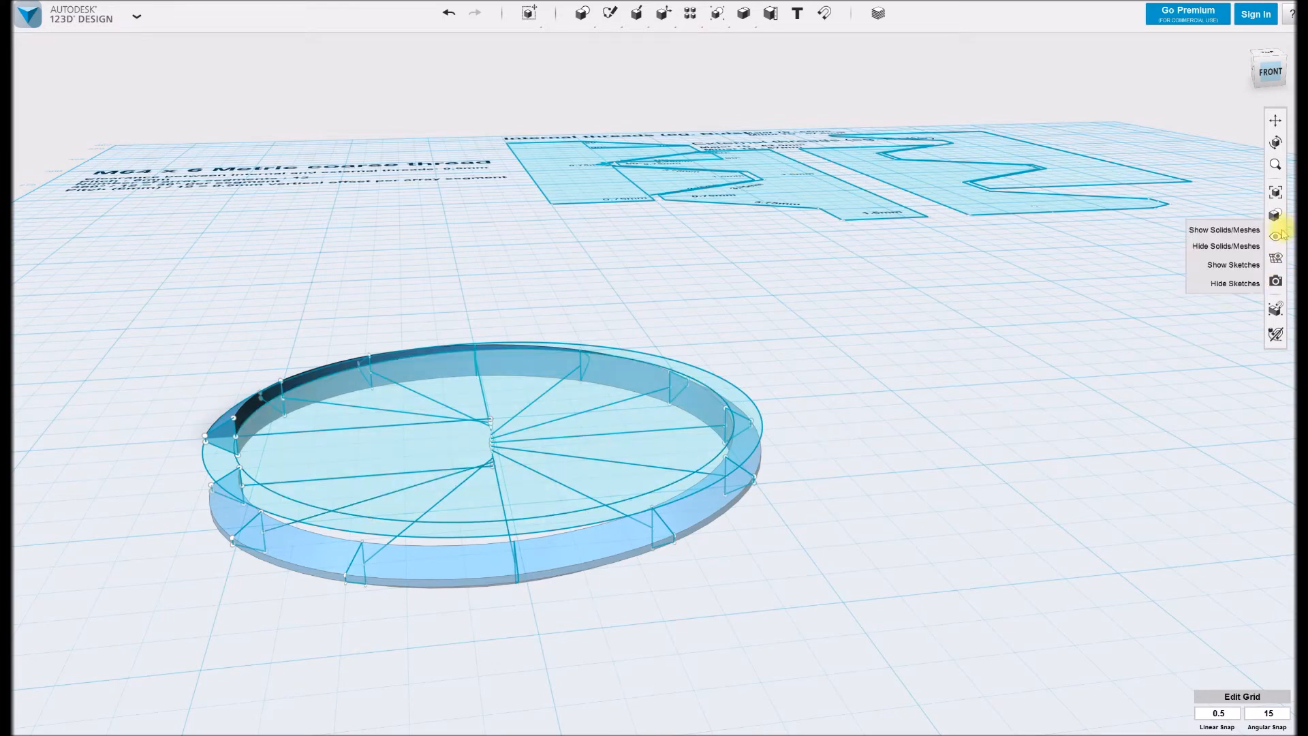
click(1242, 284)
mouse_move(374, 497)
shift+right_down()
mouse_move(622, 456)
mouse_move(715, 470)
mouse_move(1156, 467)
mouse_move(1129, 469)
shift+right_up()
right_drag(1128, 469, 1133, 470)
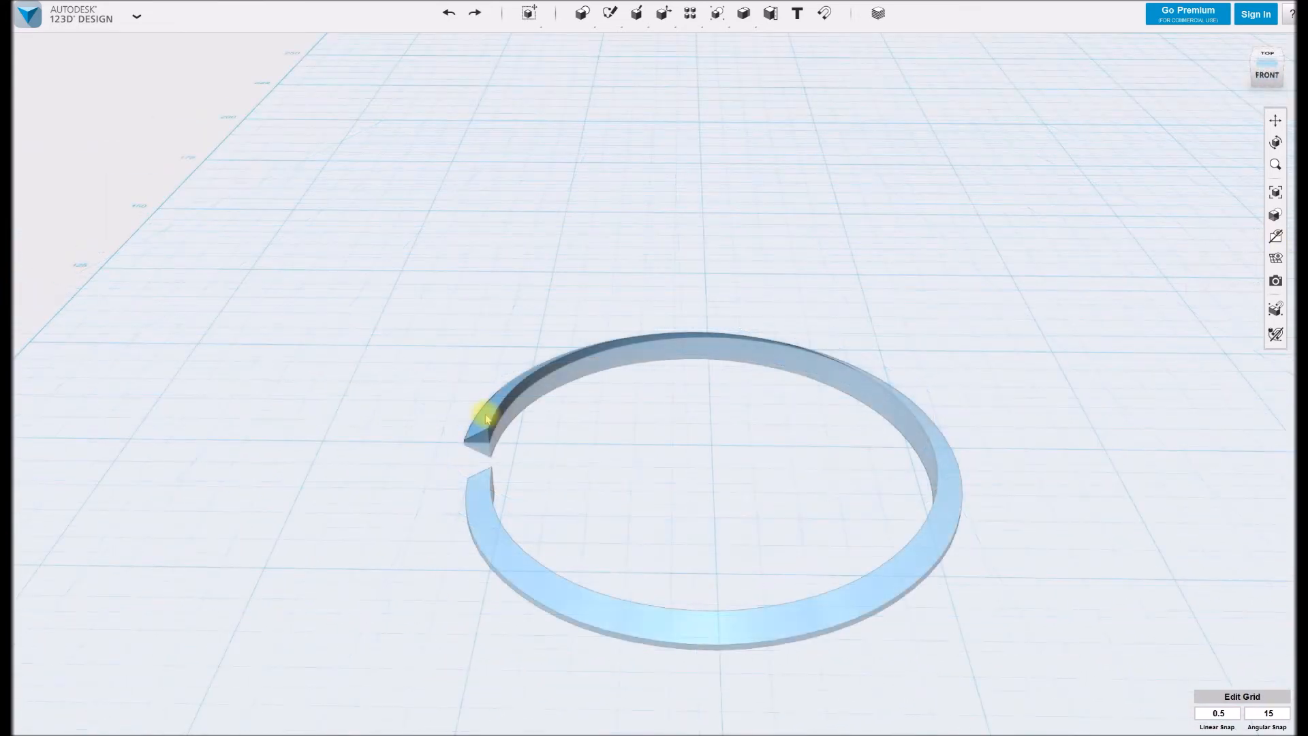
Make two copies of the thread turn, stacking each 6 mm above the one below
click(486, 418)
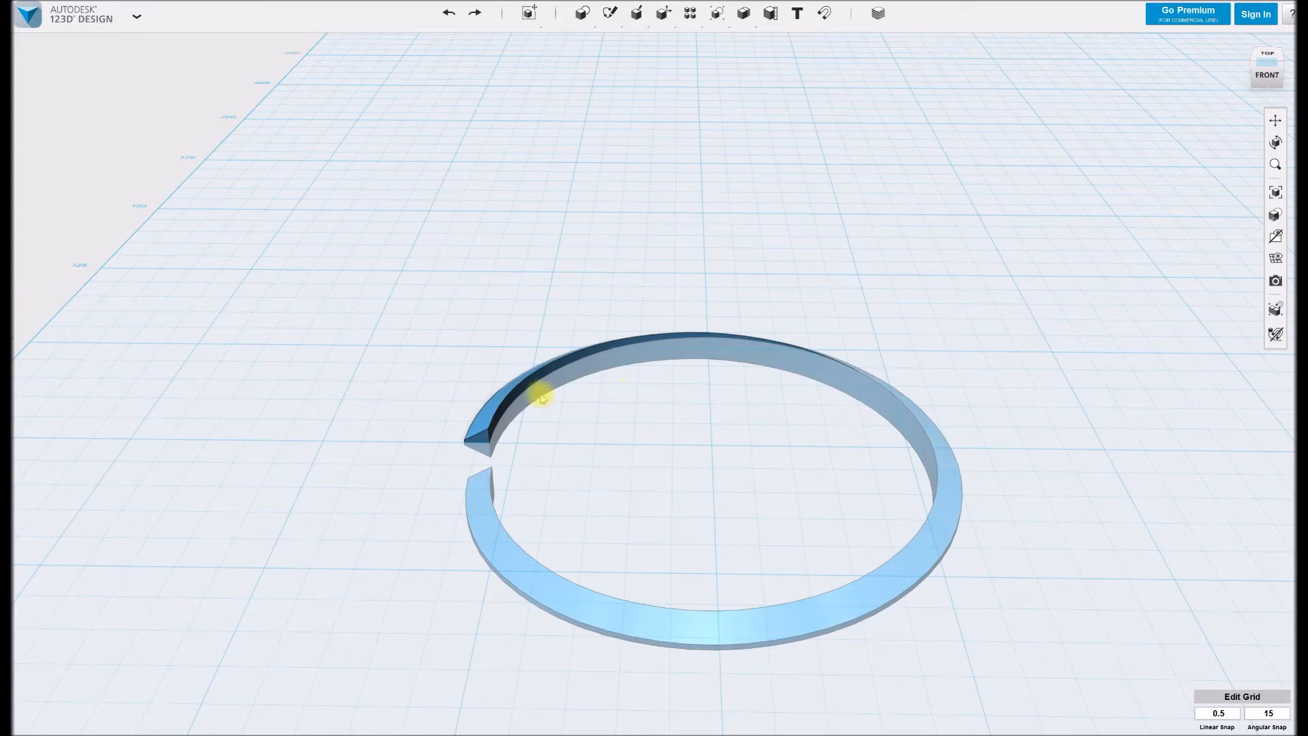
click(480, 414)
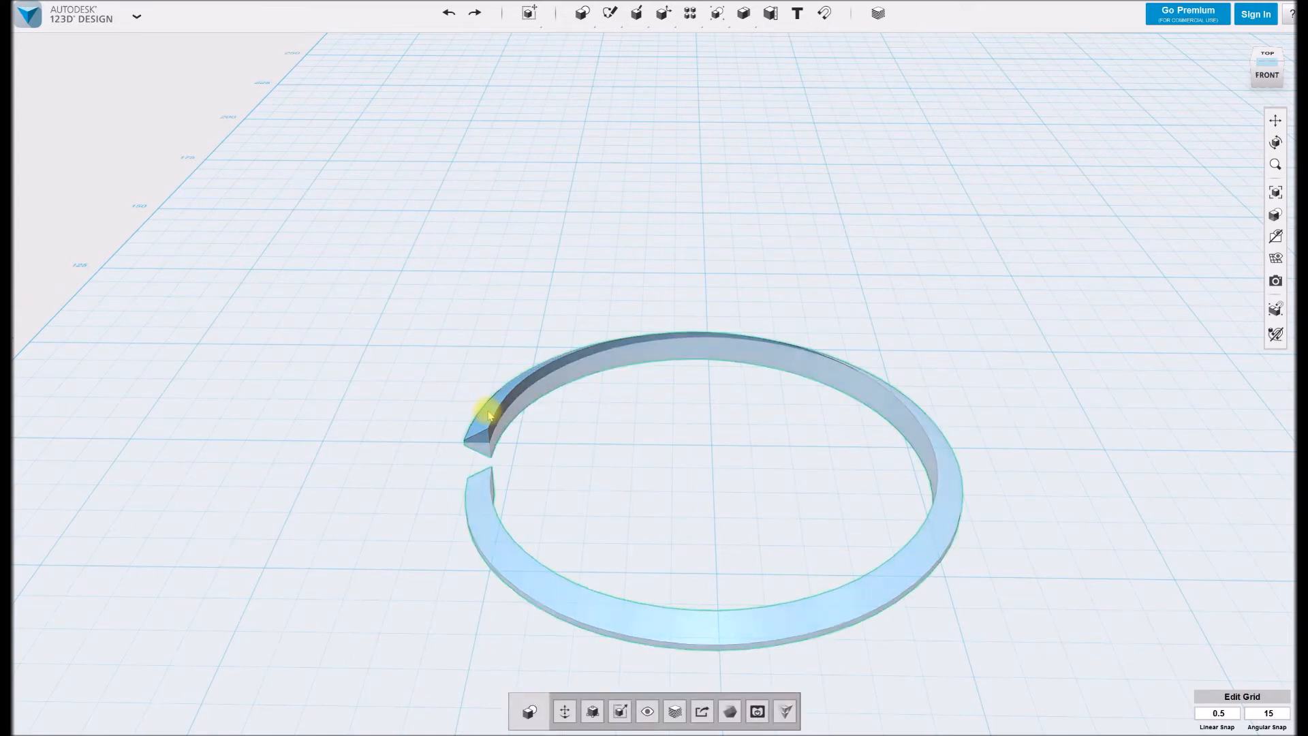
key(ctrl+v)
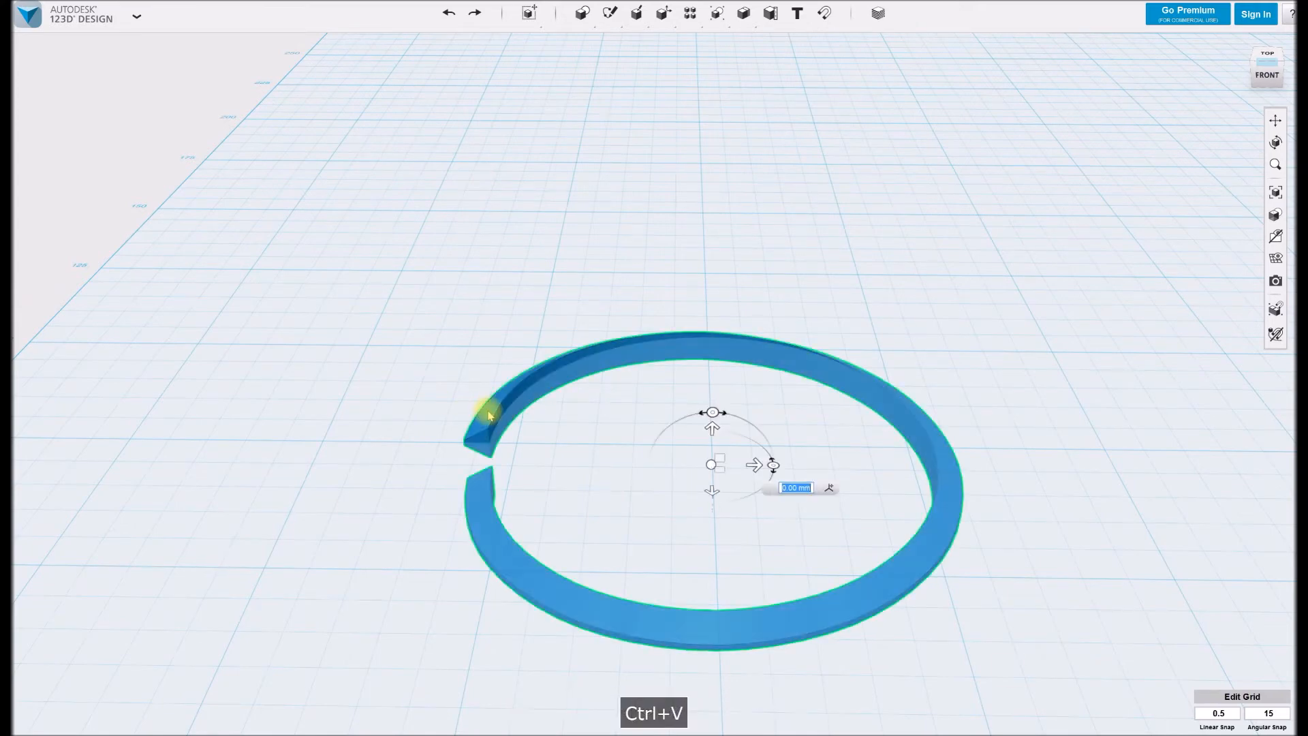
drag(712, 431, 711, 387)
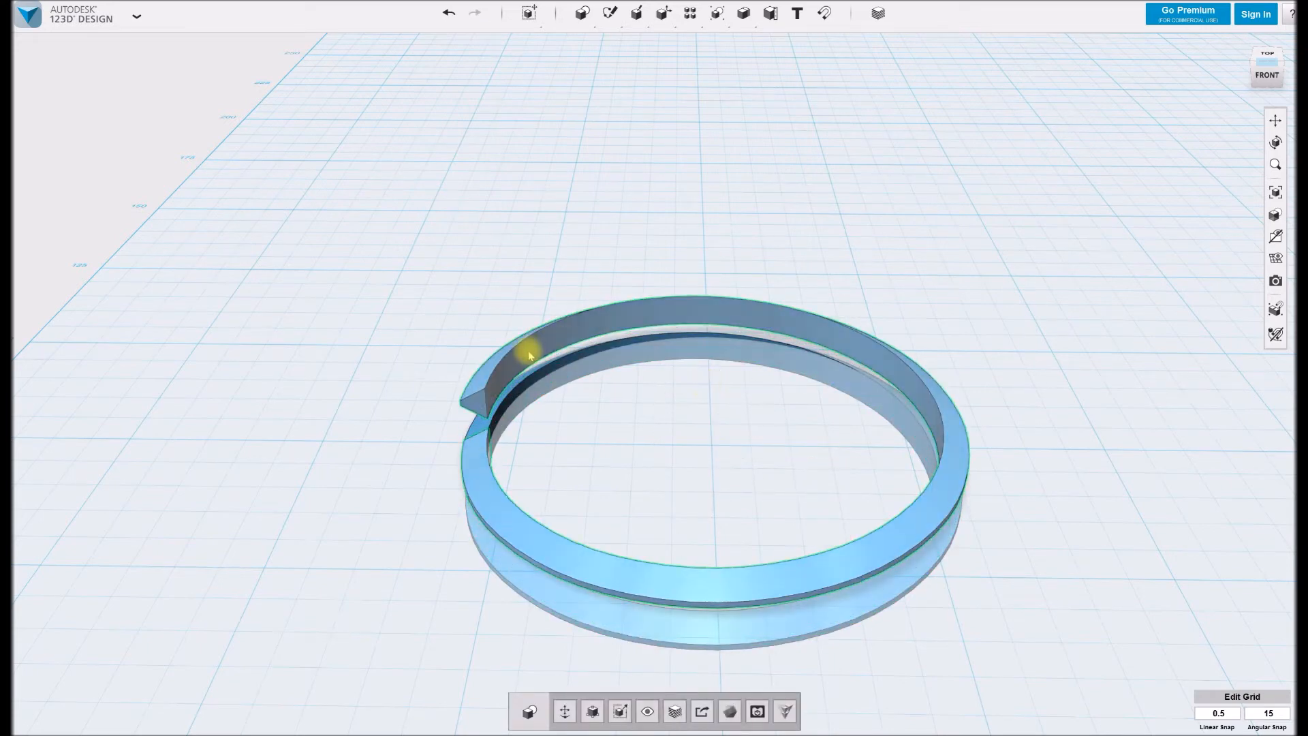
key(ctrl+v)
drag(714, 383, 714, 348)
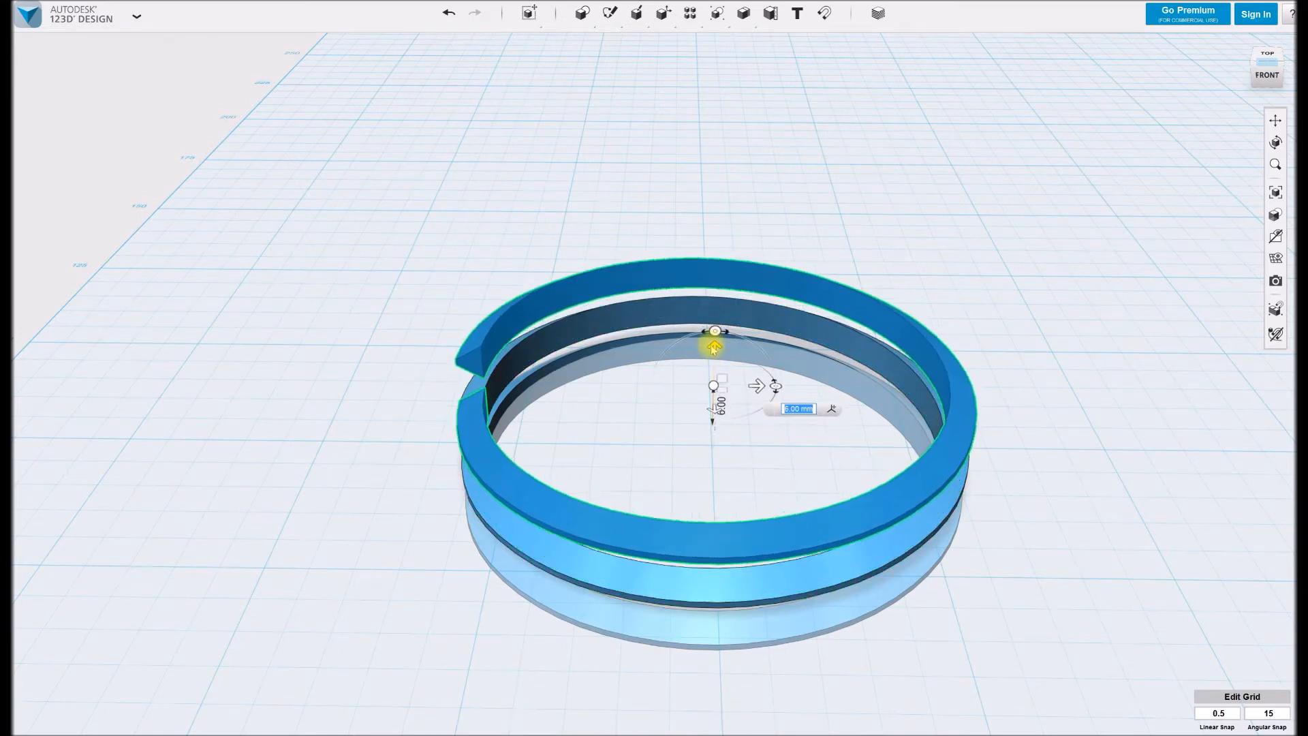
key(Return)
Add a third and fourth copy of the thread turn, each raised 6 mm above the previous one
key(ctrl+c)
key(ctrl+v)
drag(714, 347, 714, 304)
key(Return)
key(ctrl+c)
key(ctrl+v)
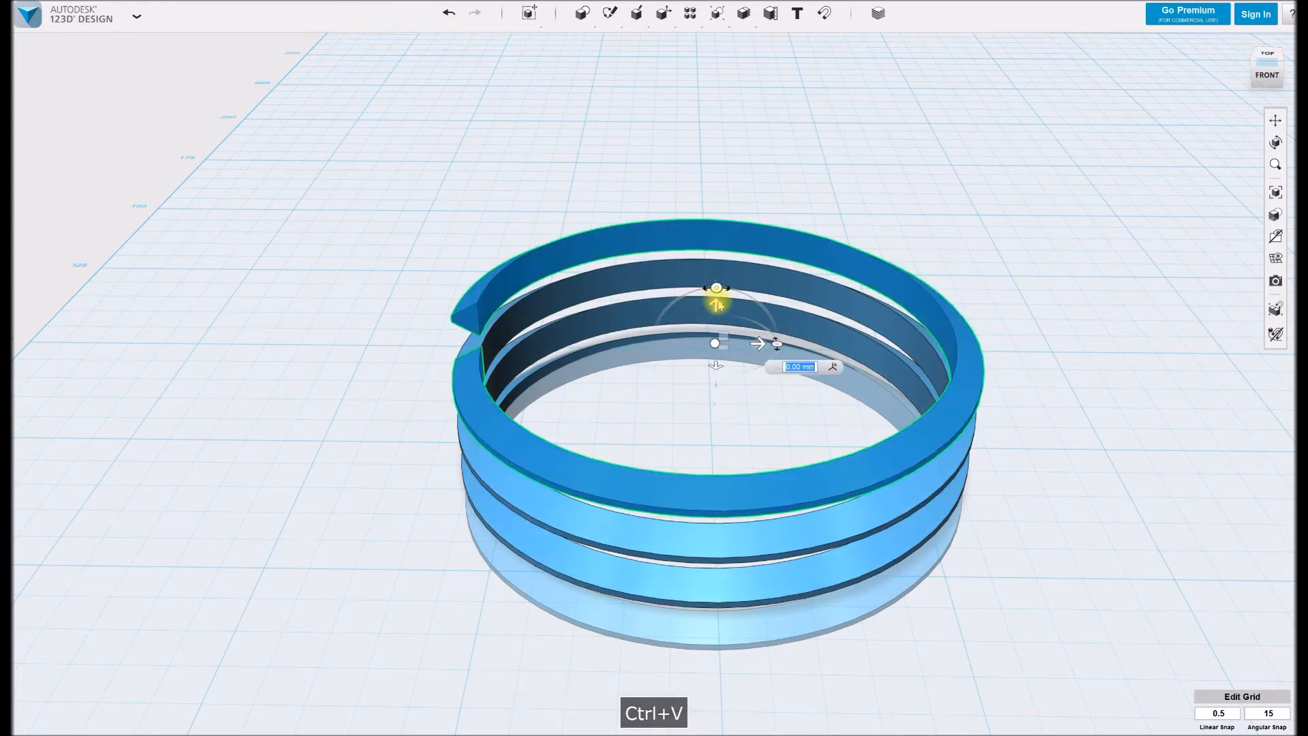
drag(715, 305, 709, 258)
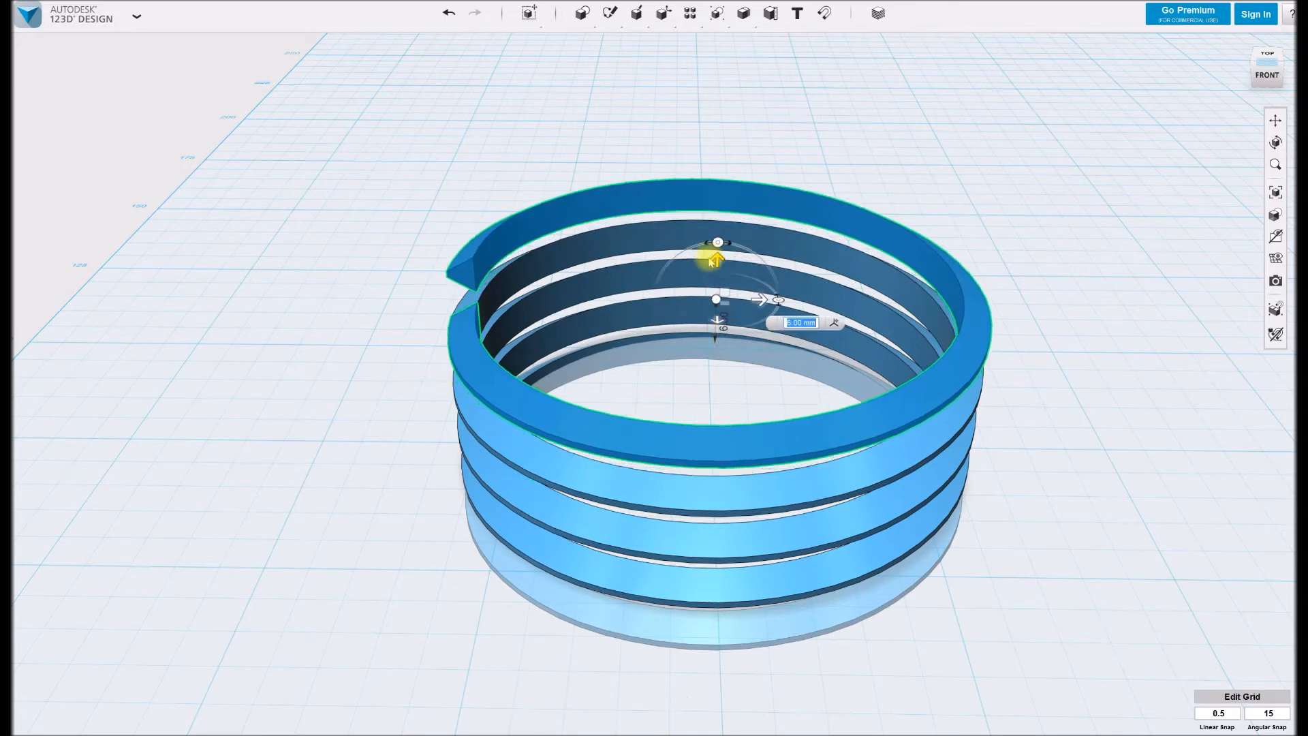
key(Return)
Add a fifth and sixth copy of the thread turn, each raised 6 mm above the previous one
key(ctrl+v)
drag(713, 253, 715, 205)
key(Return)
click(692, 175)
key(ctrl+v)
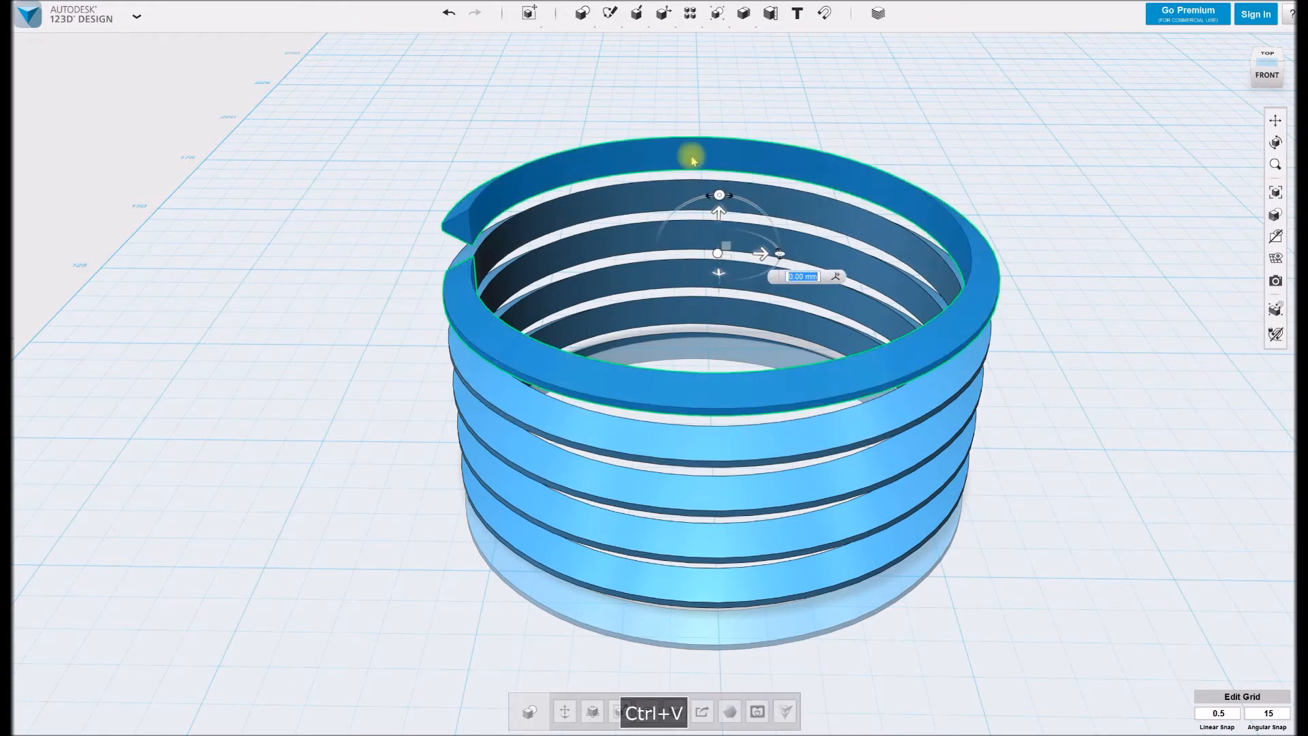
drag(718, 196, 721, 163)
Add a seventh and eighth copy of the thread turn, each raised 6 mm above the previous one
key(ctrl+c)
key(ctrl+v)
drag(721, 163, 726, 117)
right_drag(713, 161, 704, 368)
key(Return)
key(ctrl+c)
key(ctrl+v)
drag(701, 367, 705, 322)
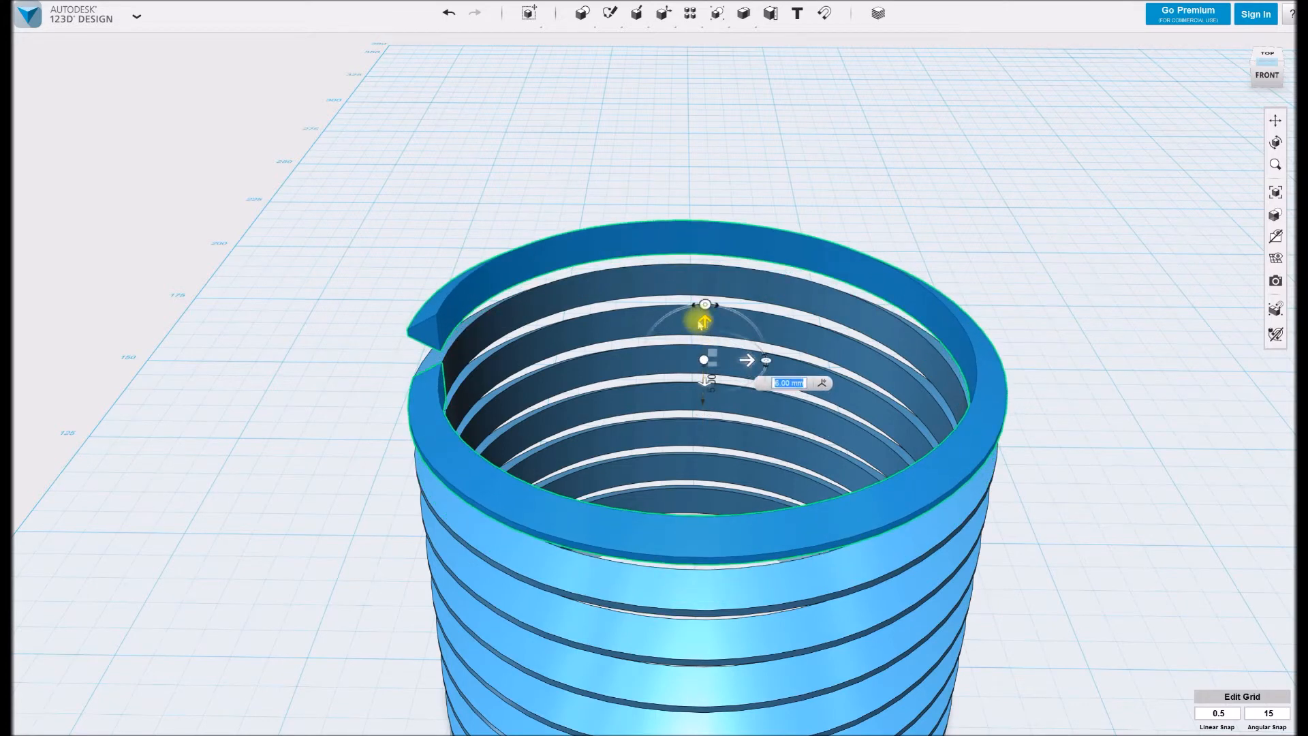
key(Return)
Add a ninth and tenth copy of the thread turn, each raised 6 mm above the previous one
key(ctrl+v)
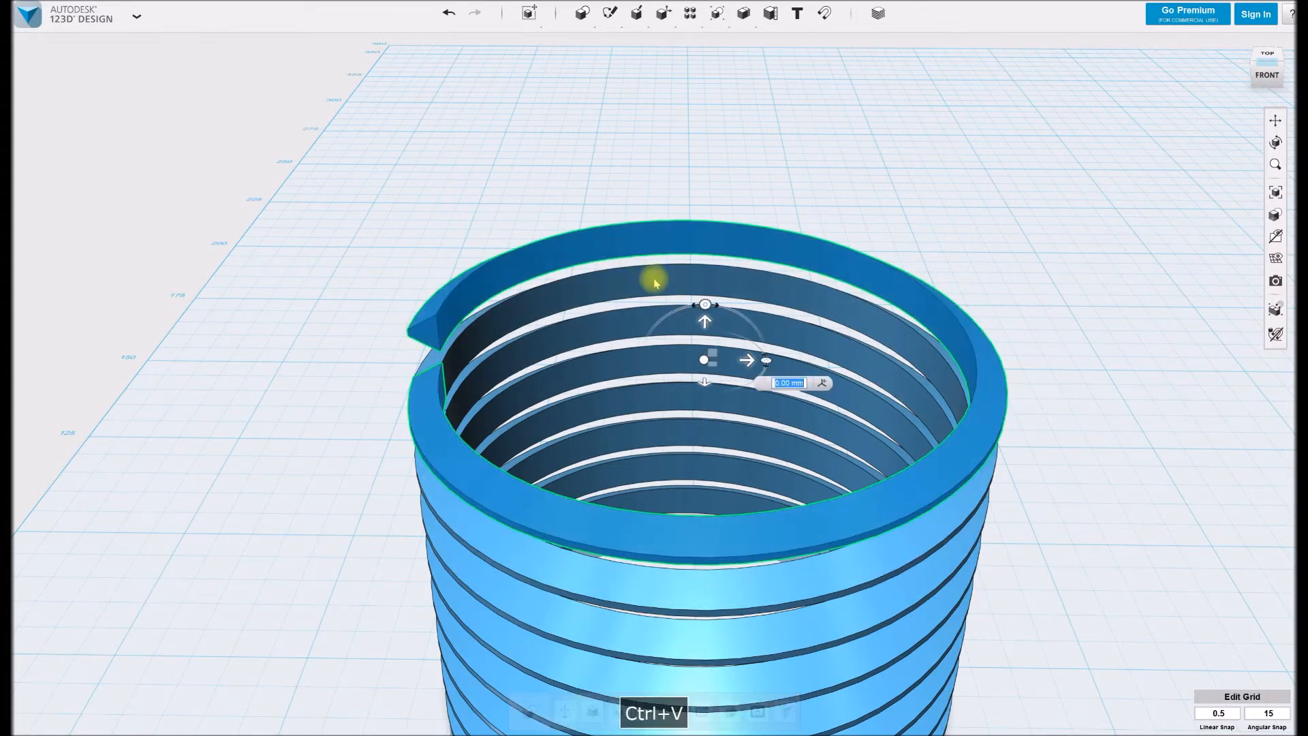
drag(705, 323, 707, 272)
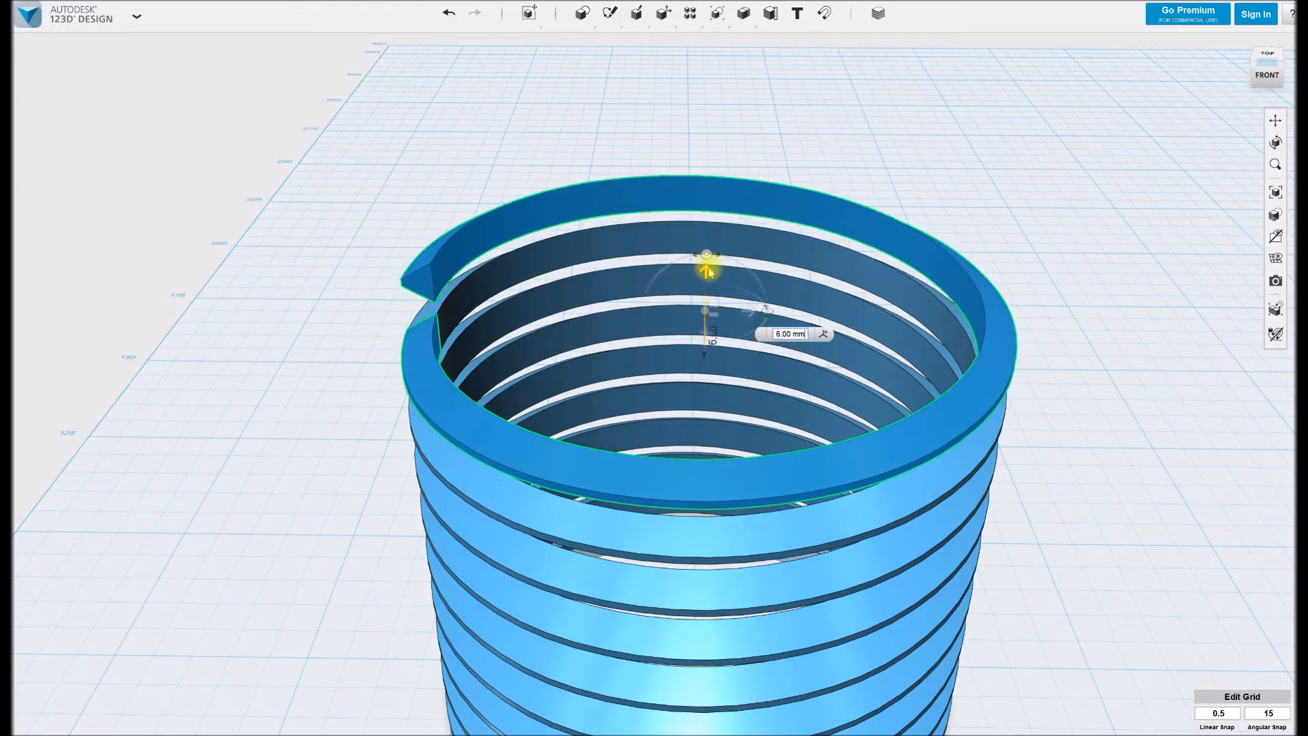
key(Return)
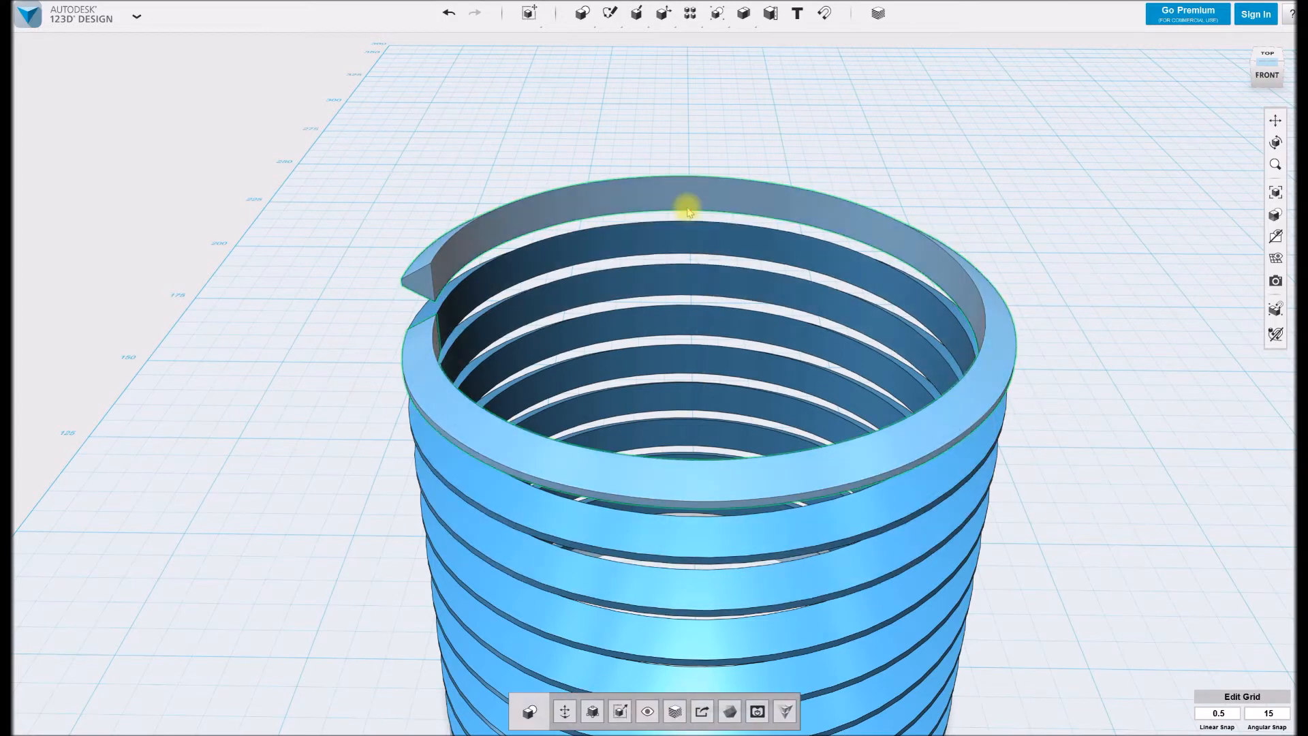
key(ctrl+v)
drag(706, 275, 708, 223)
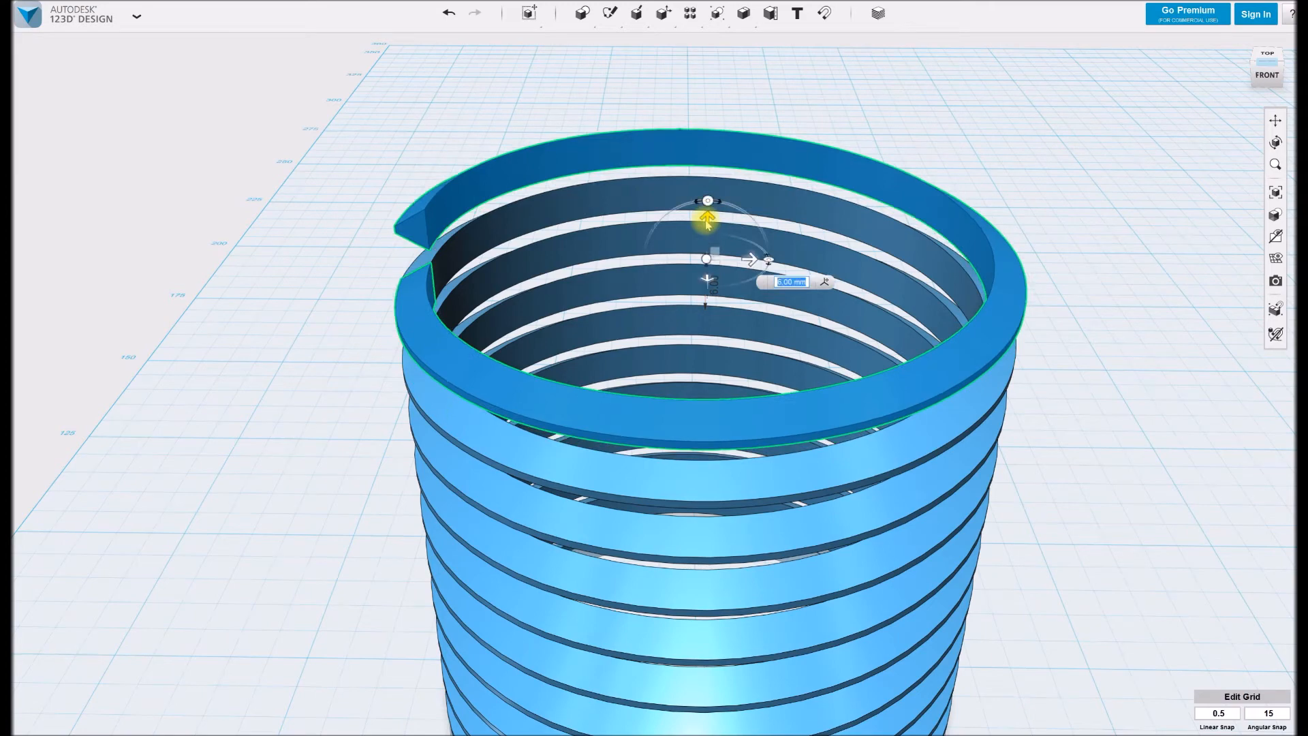
key(Return)
Show the hidden sketches again around the base of the stacked thread turns
click(765, 429)
scroll(768, 462, up, 5)
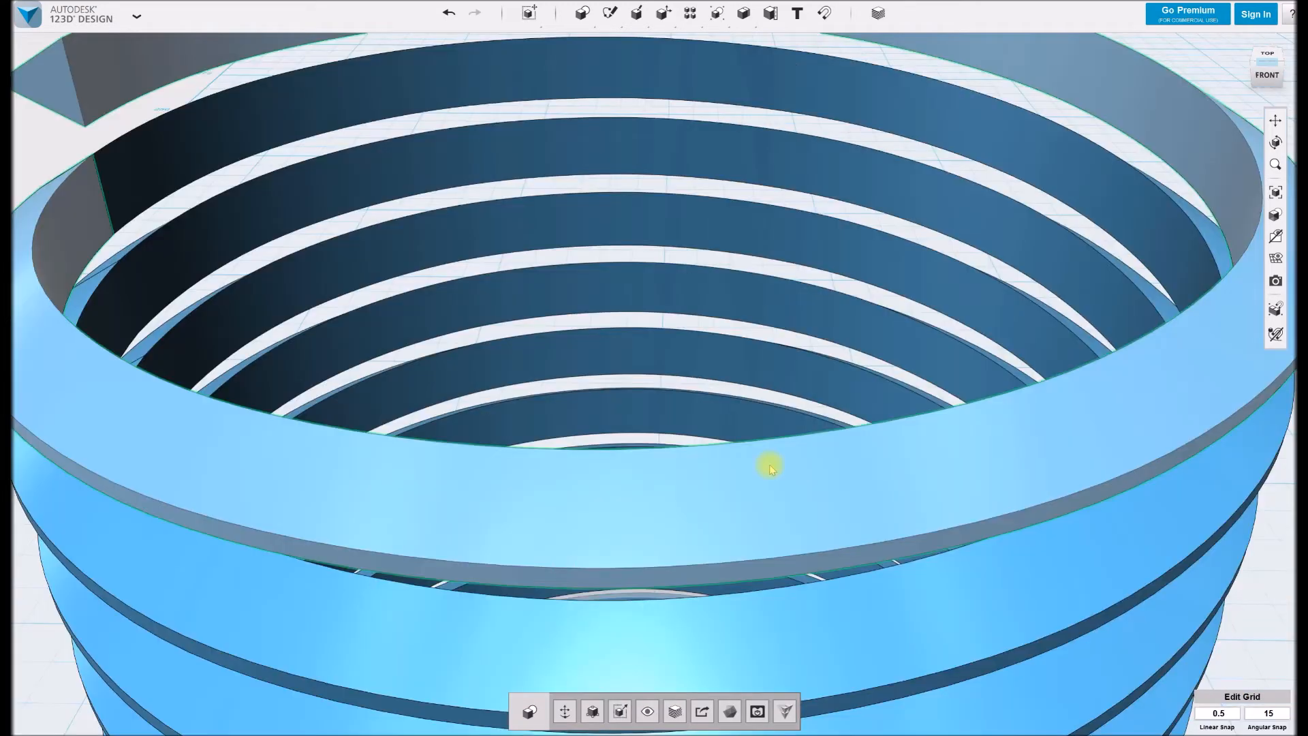
scroll(770, 468, down, 10)
shift+middle_drag(765, 395, 716, 393)
scroll(709, 378, up, 5)
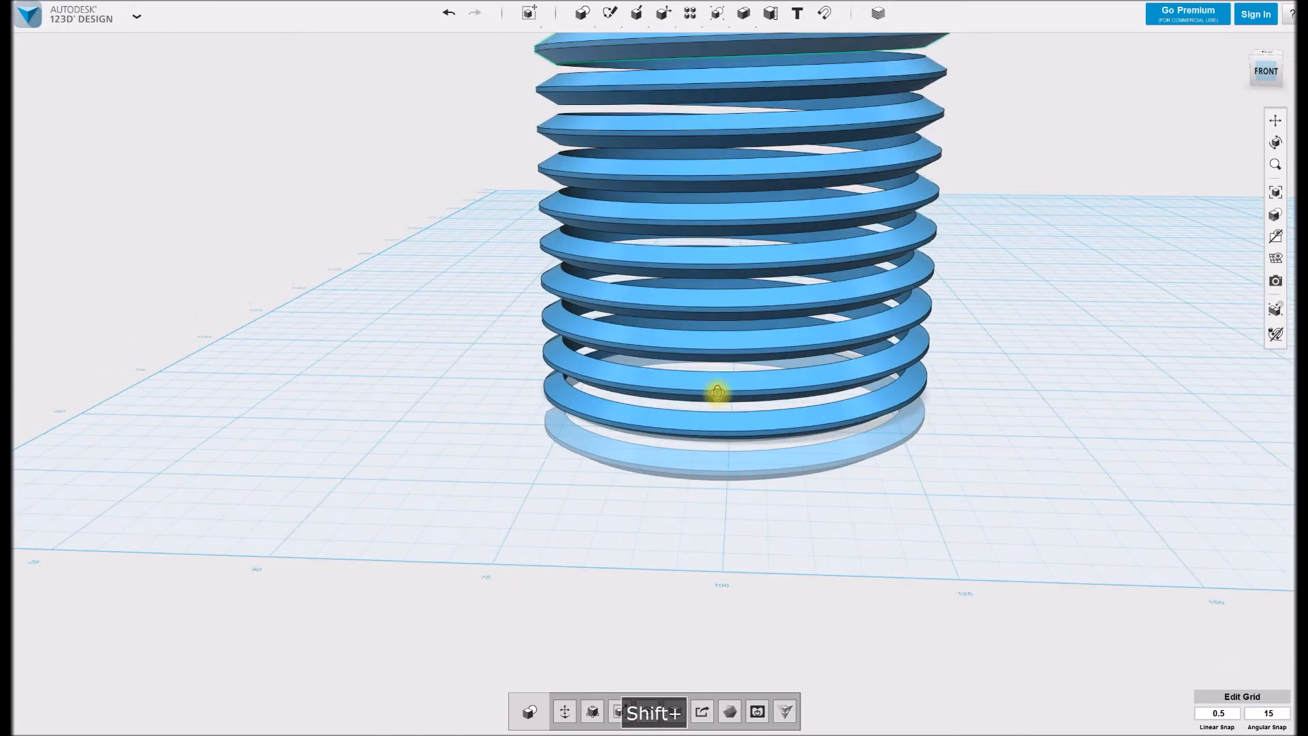
scroll(761, 465, up, 2)
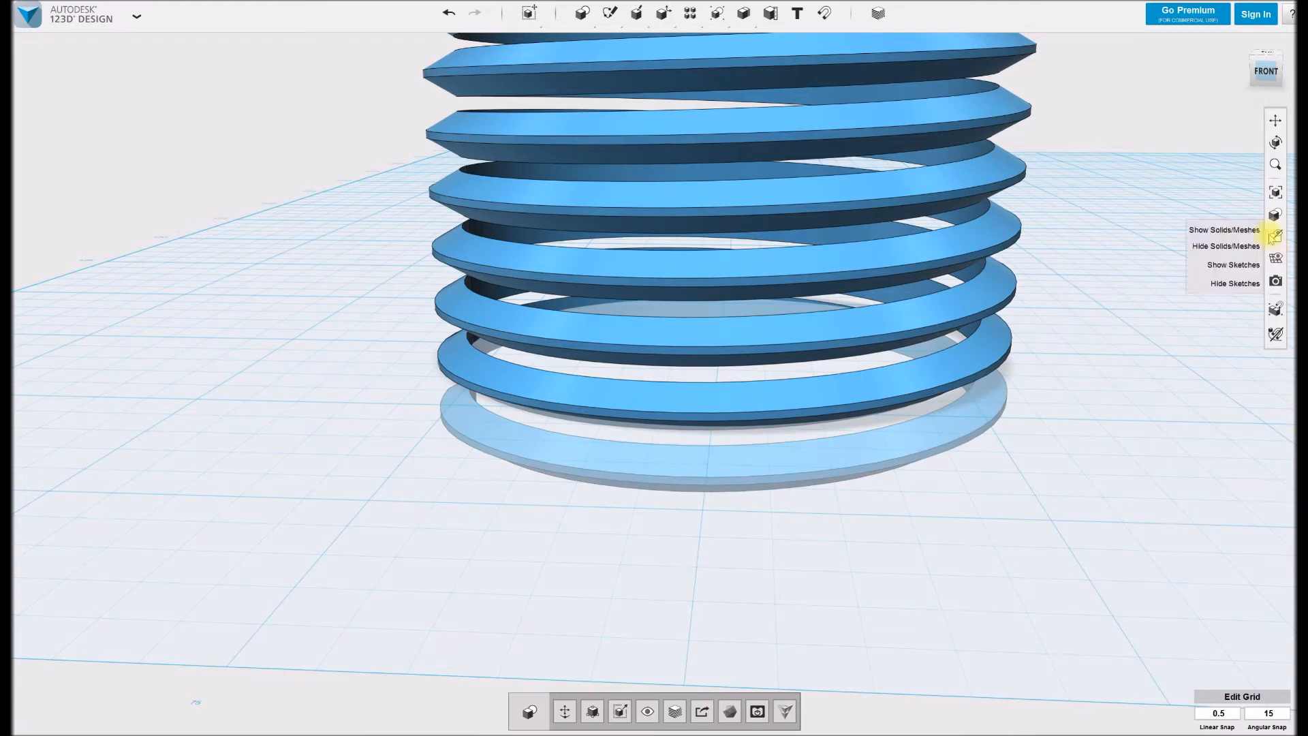
click(1235, 266)
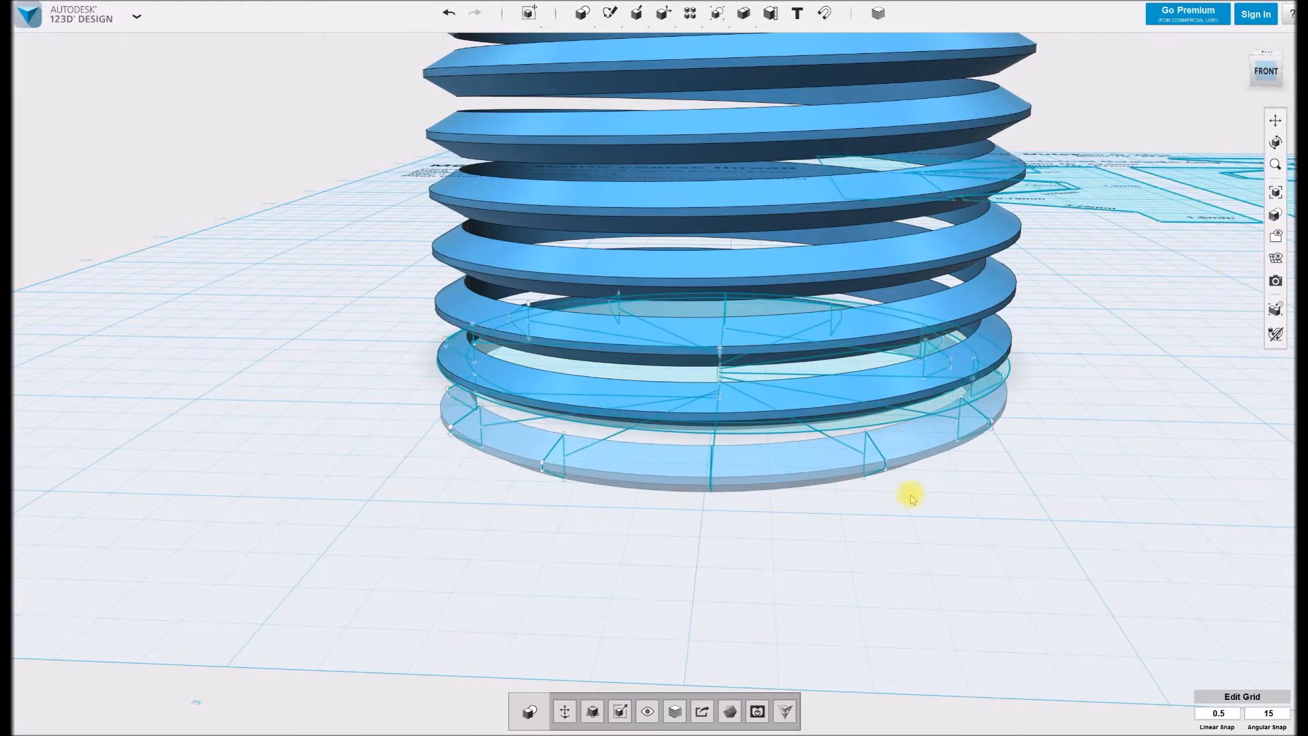
Extrude the core circle 67.5 mm upward through the stacked thread turns and merge it with them
scroll(753, 517, up, 2)
scroll(724, 514, down, 4)
mouse_move(724, 429)
shift+middle_down()
mouse_move(748, 537)
mouse_move(783, 319)
mouse_move(724, 558)
shift+middle_up()
click(744, 610)
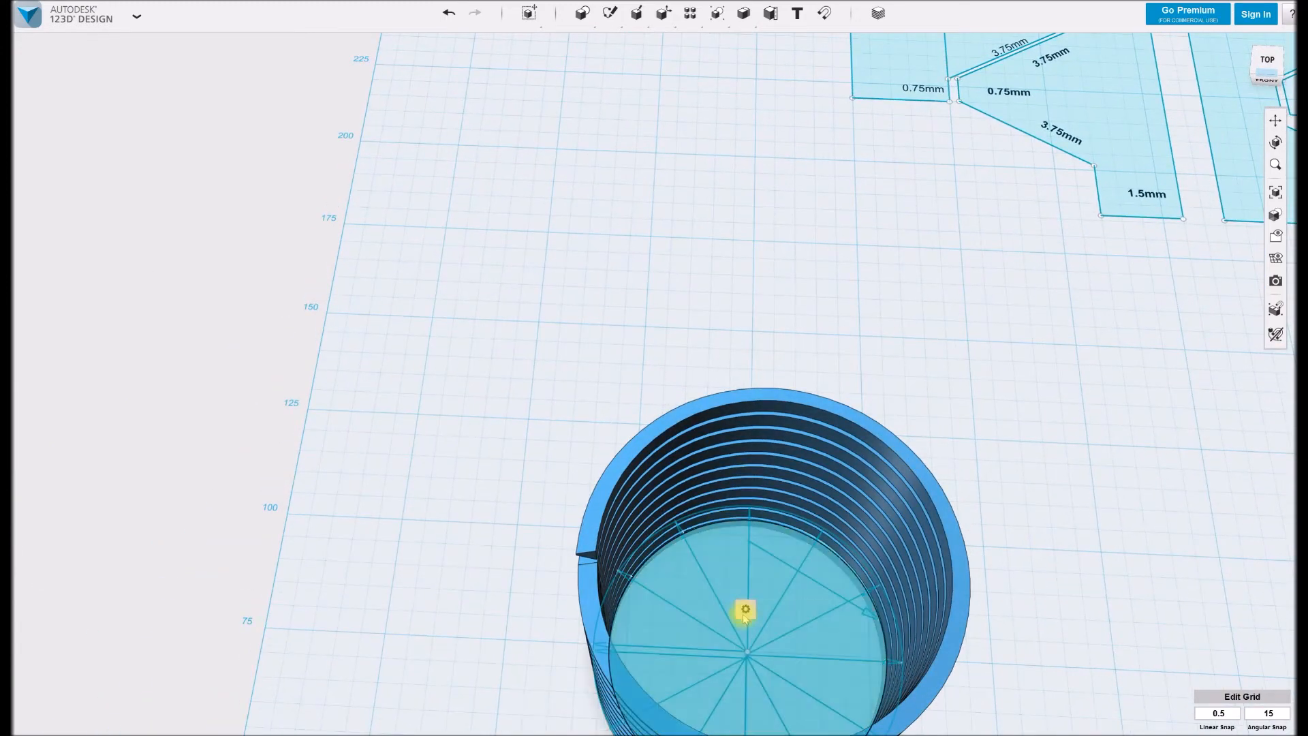
shift+middle_drag(753, 654, 759, 563)
drag(754, 507, 728, 258)
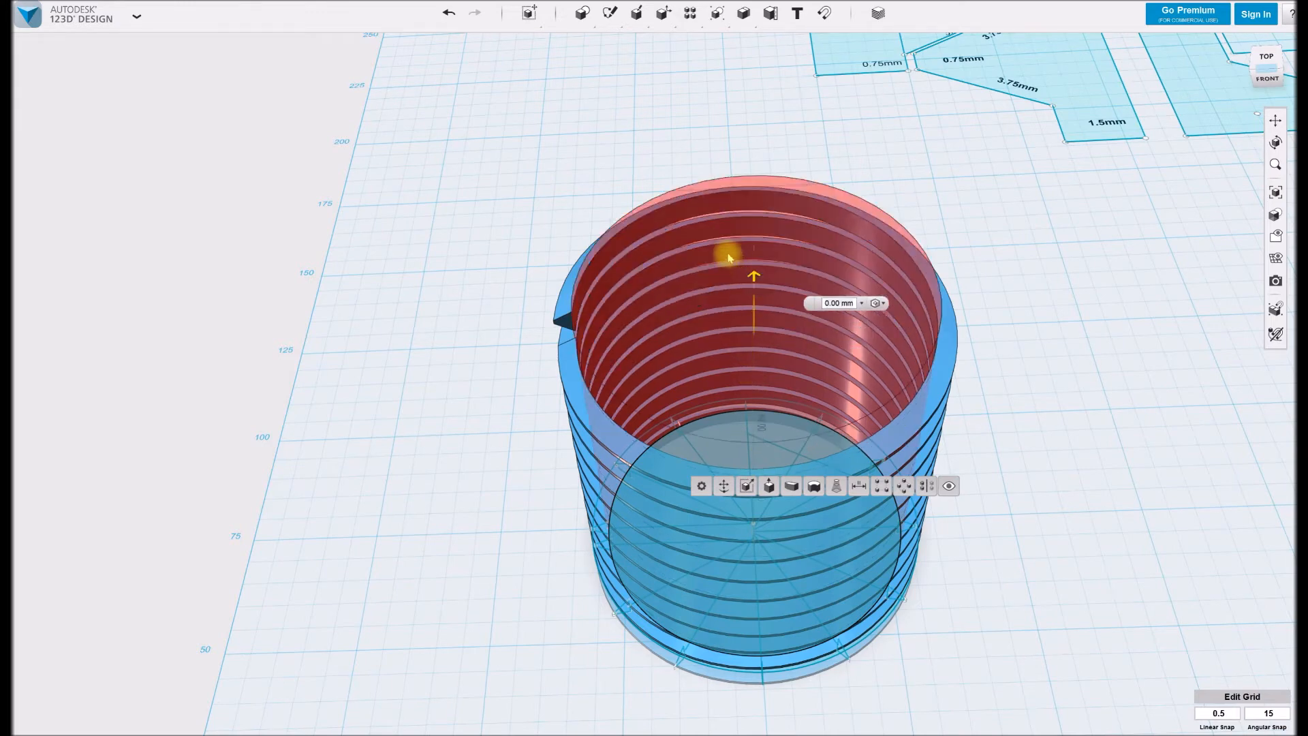
click(879, 302)
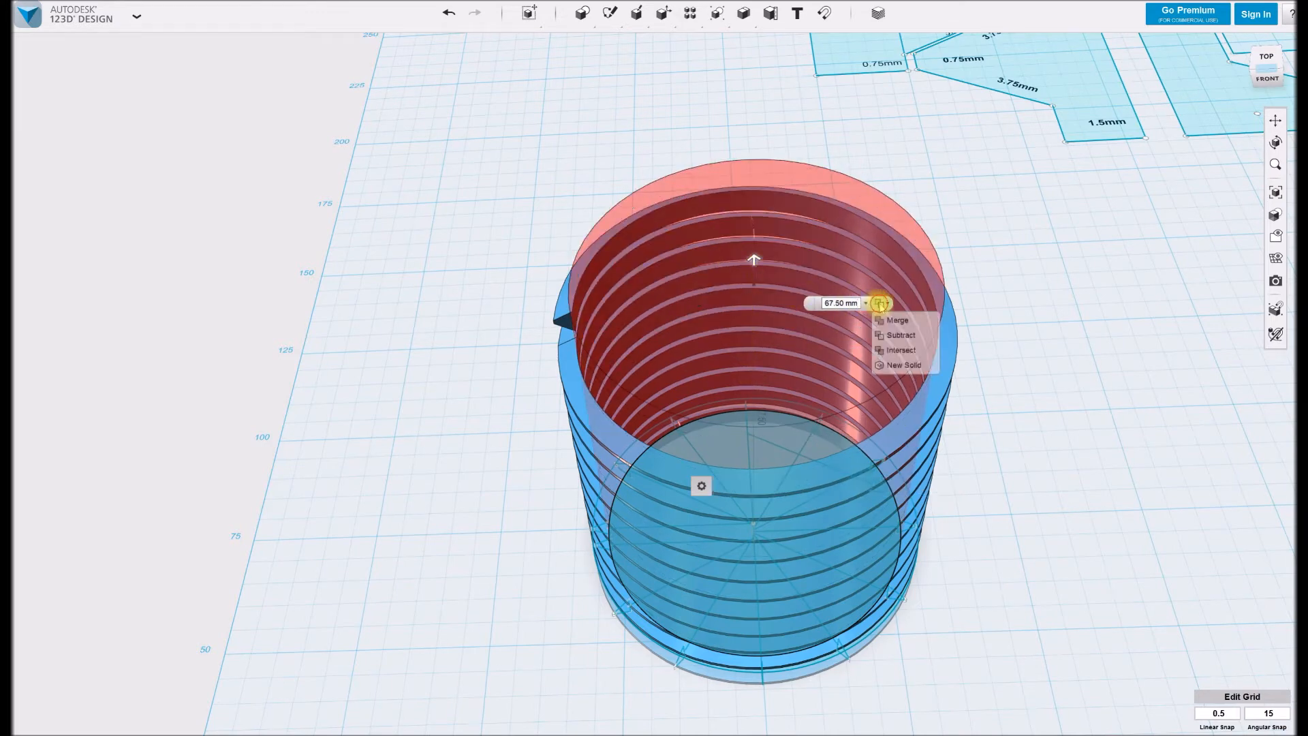
click(891, 326)
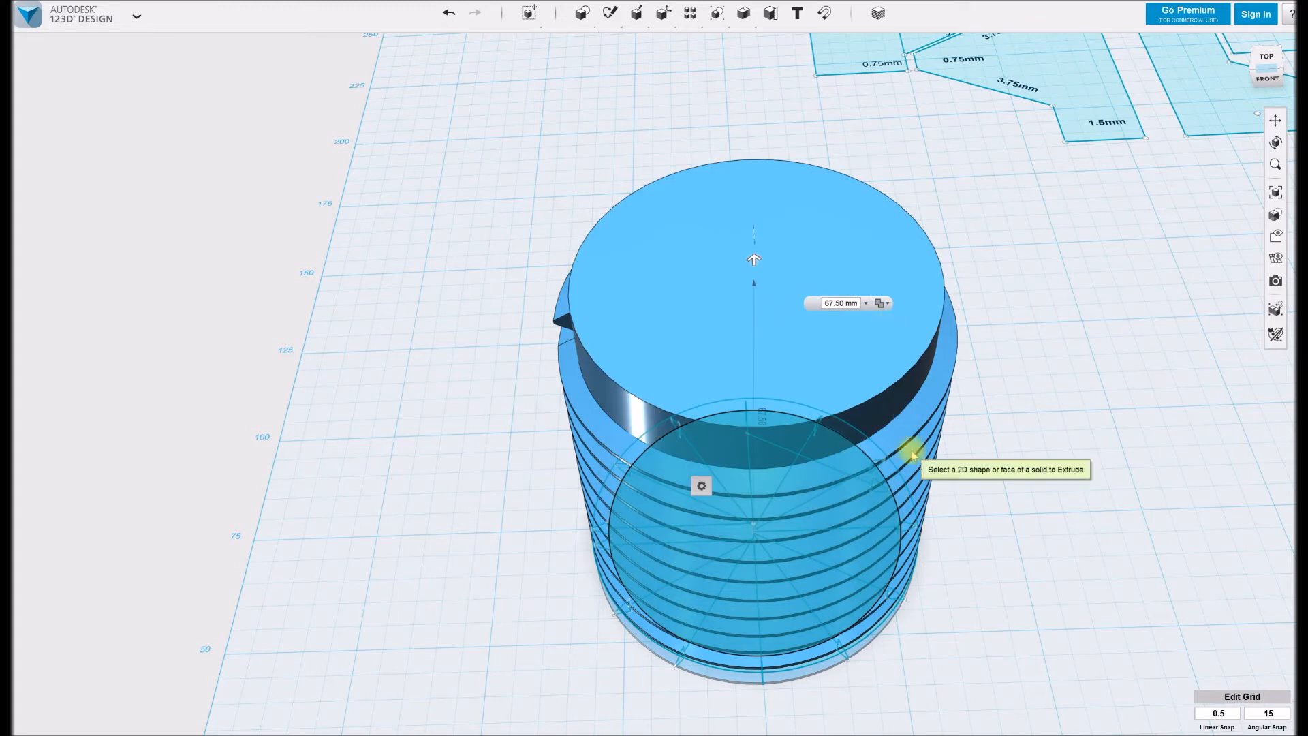
shift+middle_drag(891, 501, 806, 538)
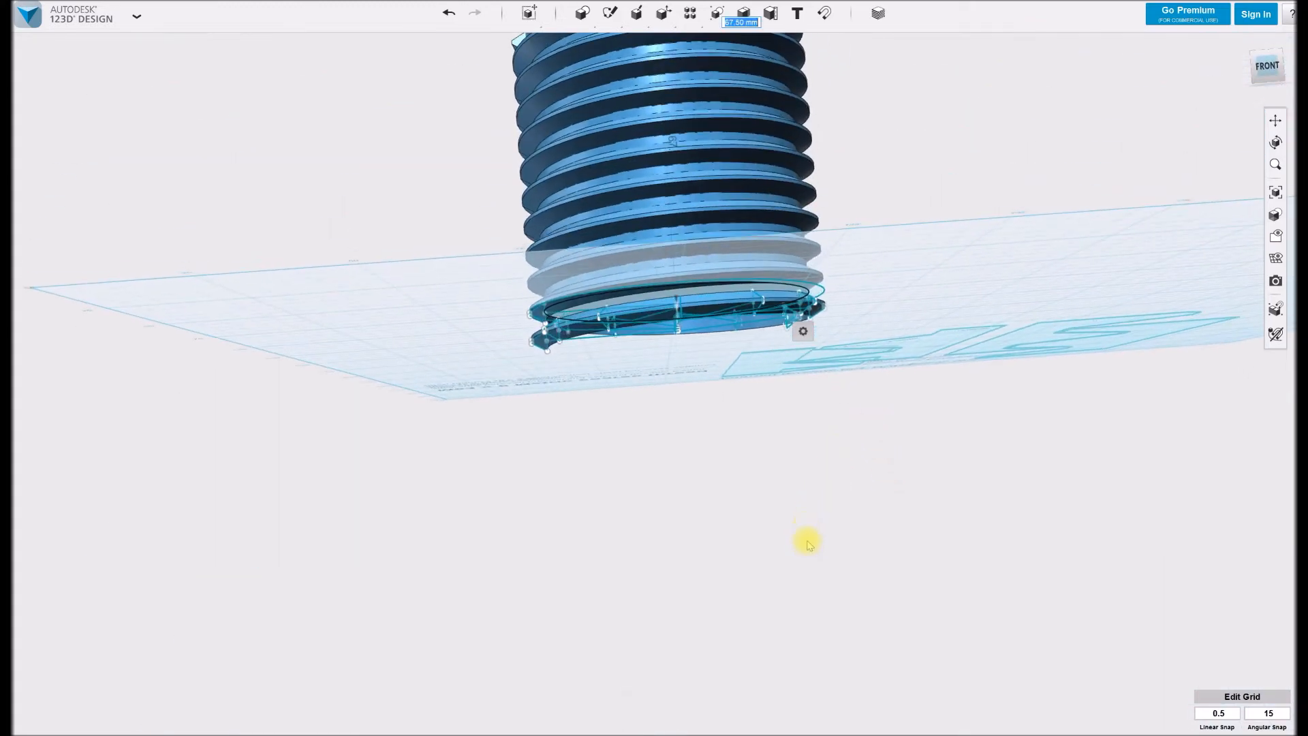
key(Return)
Try to extrude the core's underside 6 mm downward through the lowest thread turn, and undo the extrusion
shift+middle_drag(719, 386, 669, 388)
scroll(668, 392, up, 3)
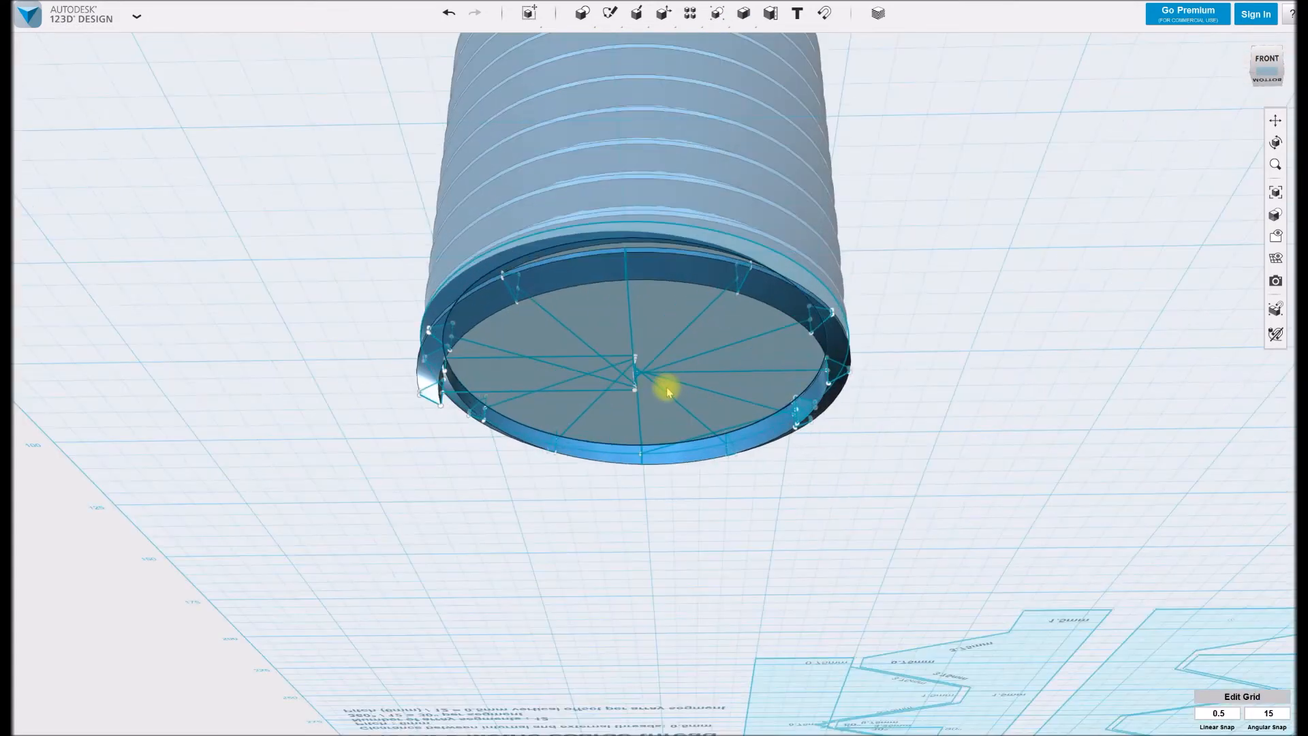
click(662, 322)
mouse_move(605, 292)
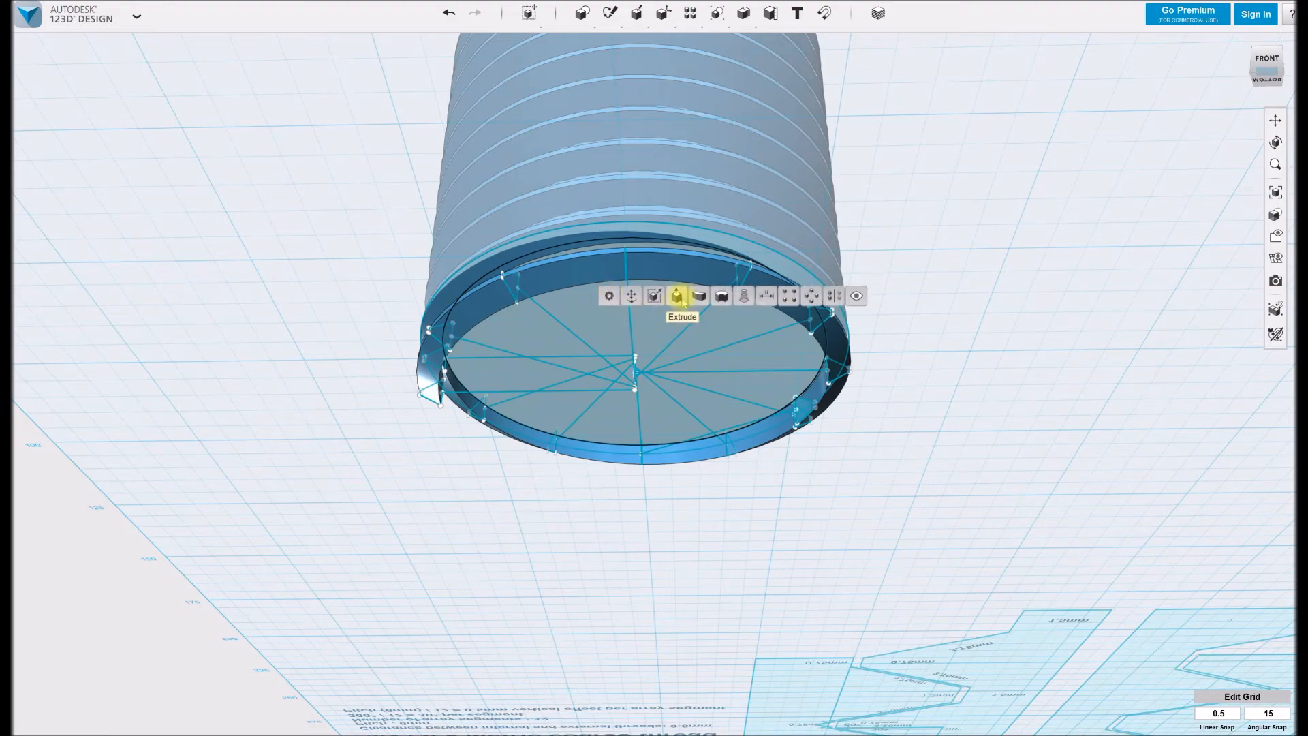
shift+middle_drag(625, 380, 795, 497)
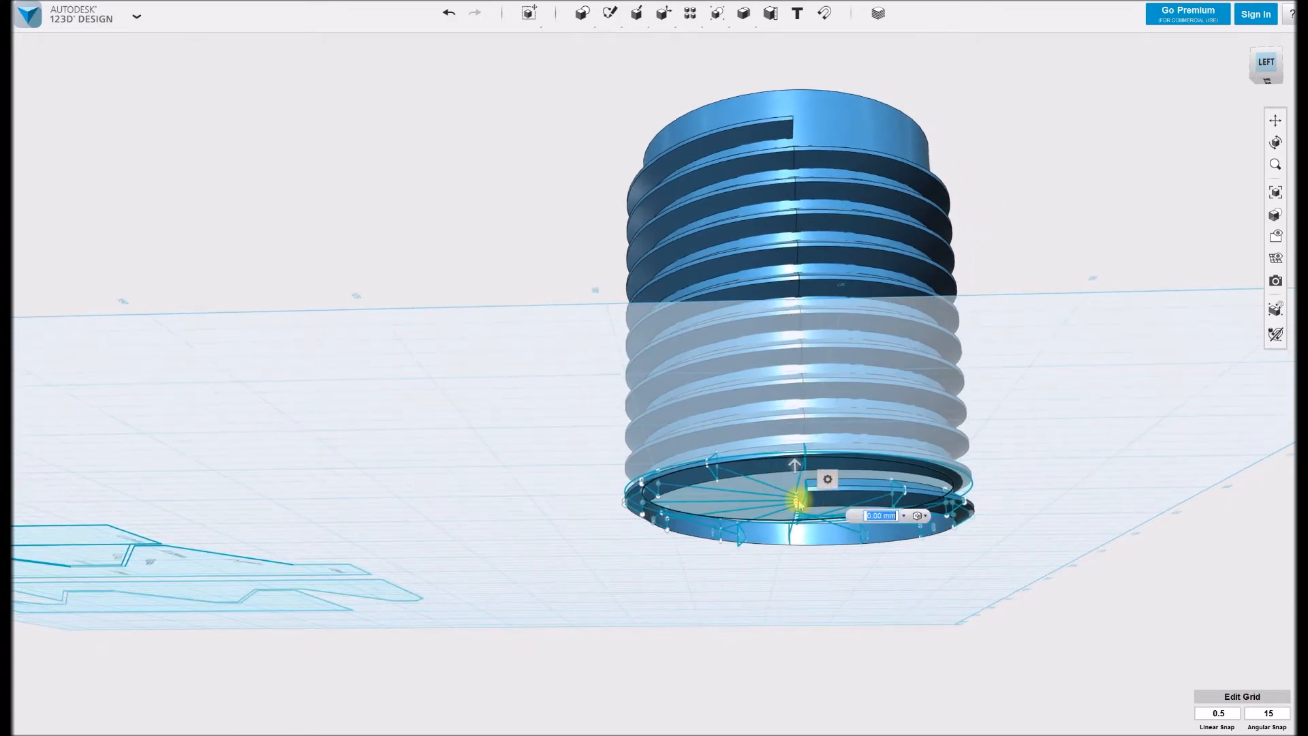
drag(794, 466, 798, 491)
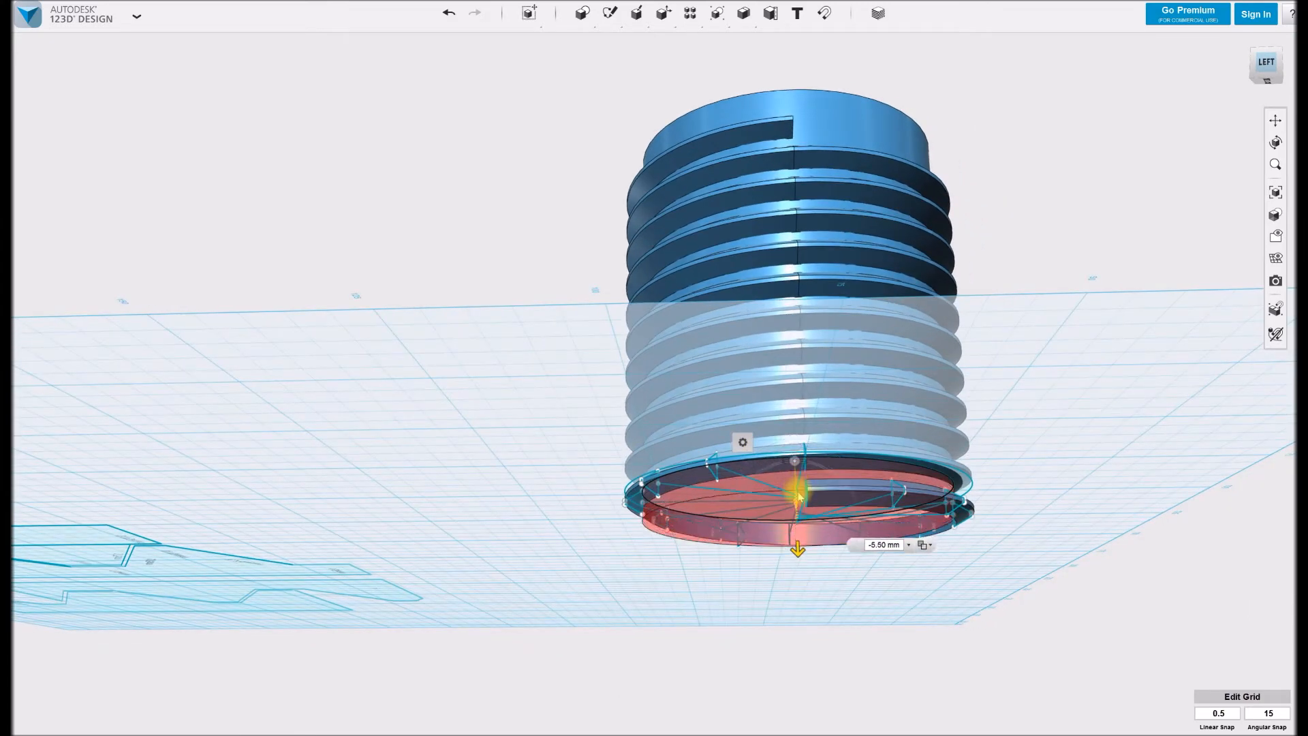
shift+middle_drag(798, 497, 864, 503)
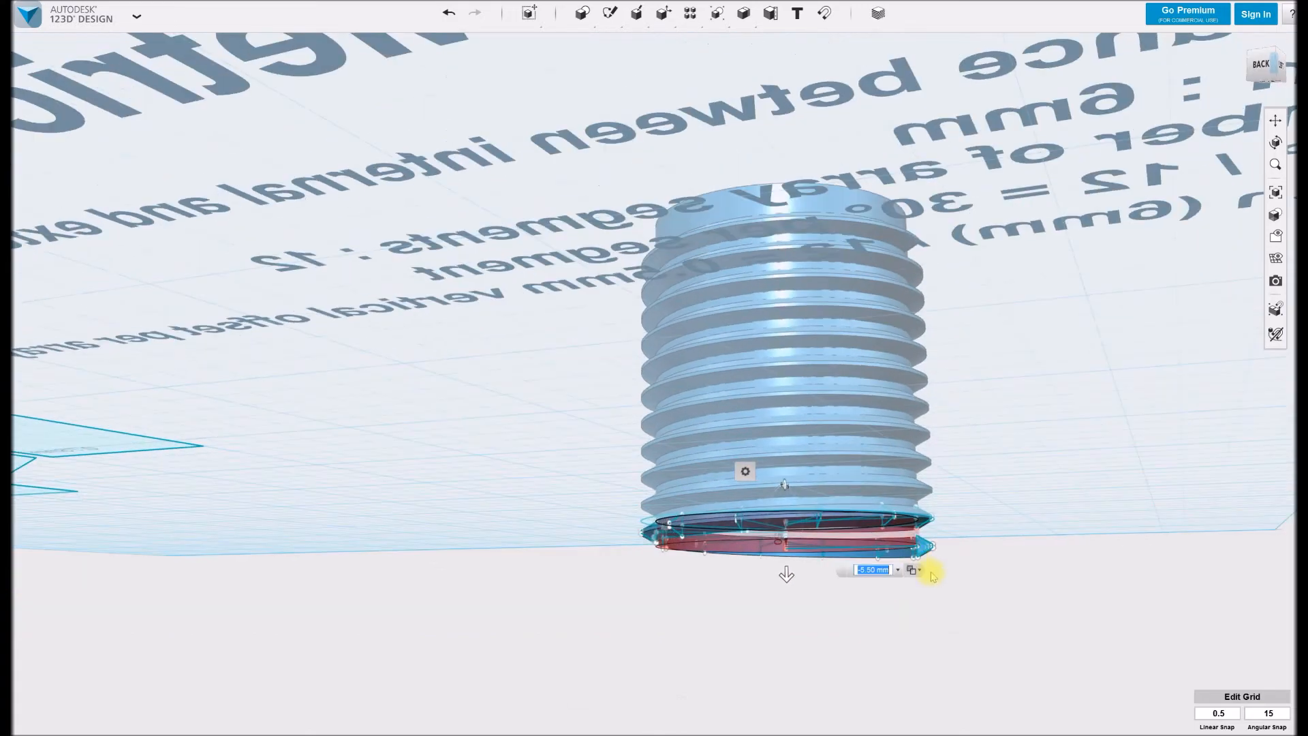
scroll(924, 557, up, 3)
scroll(924, 558, up, 5)
shift+middle_drag(913, 529, 920, 534)
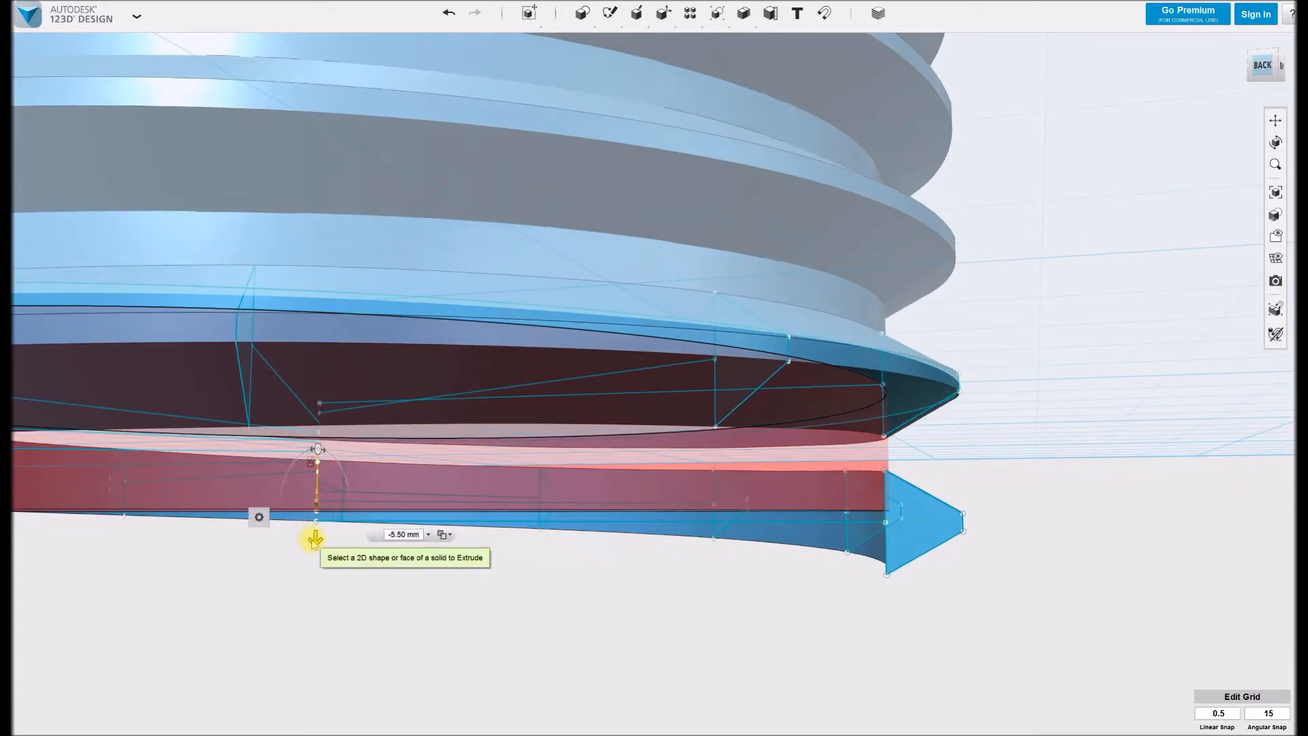
drag(314, 543, 314, 546)
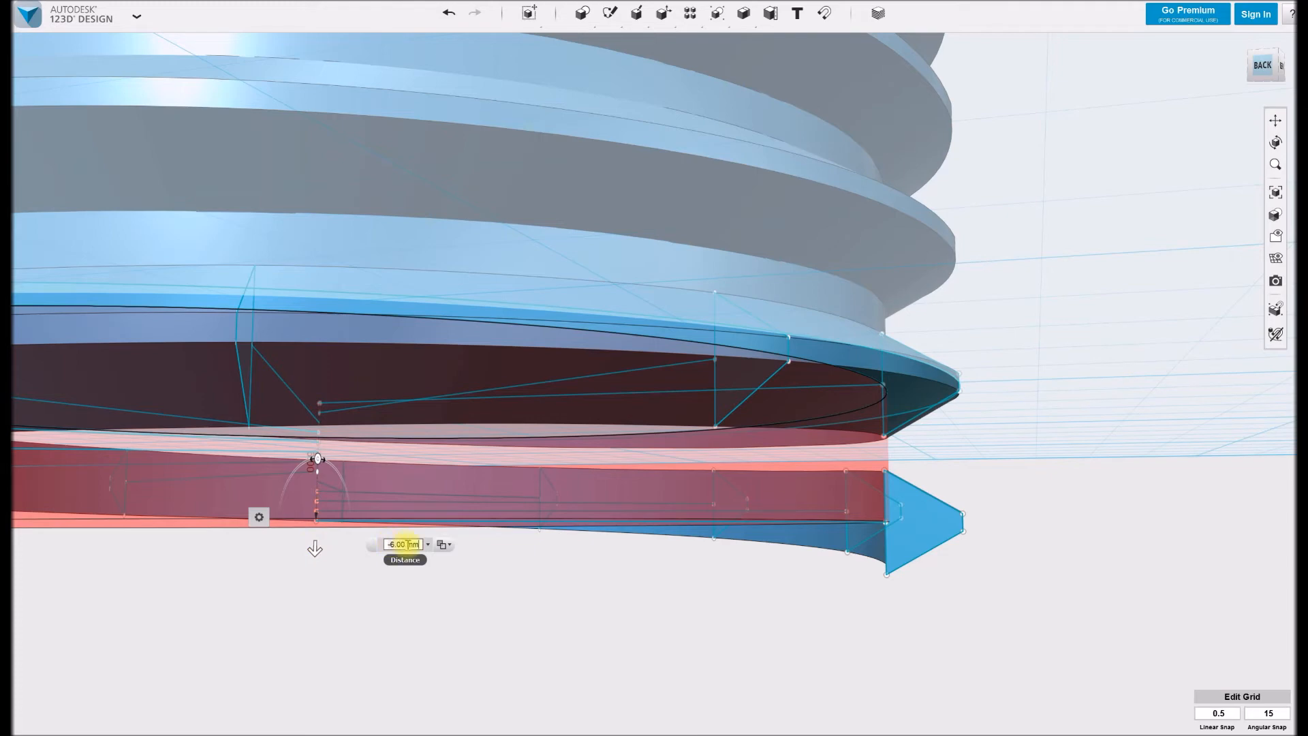
key(Return)
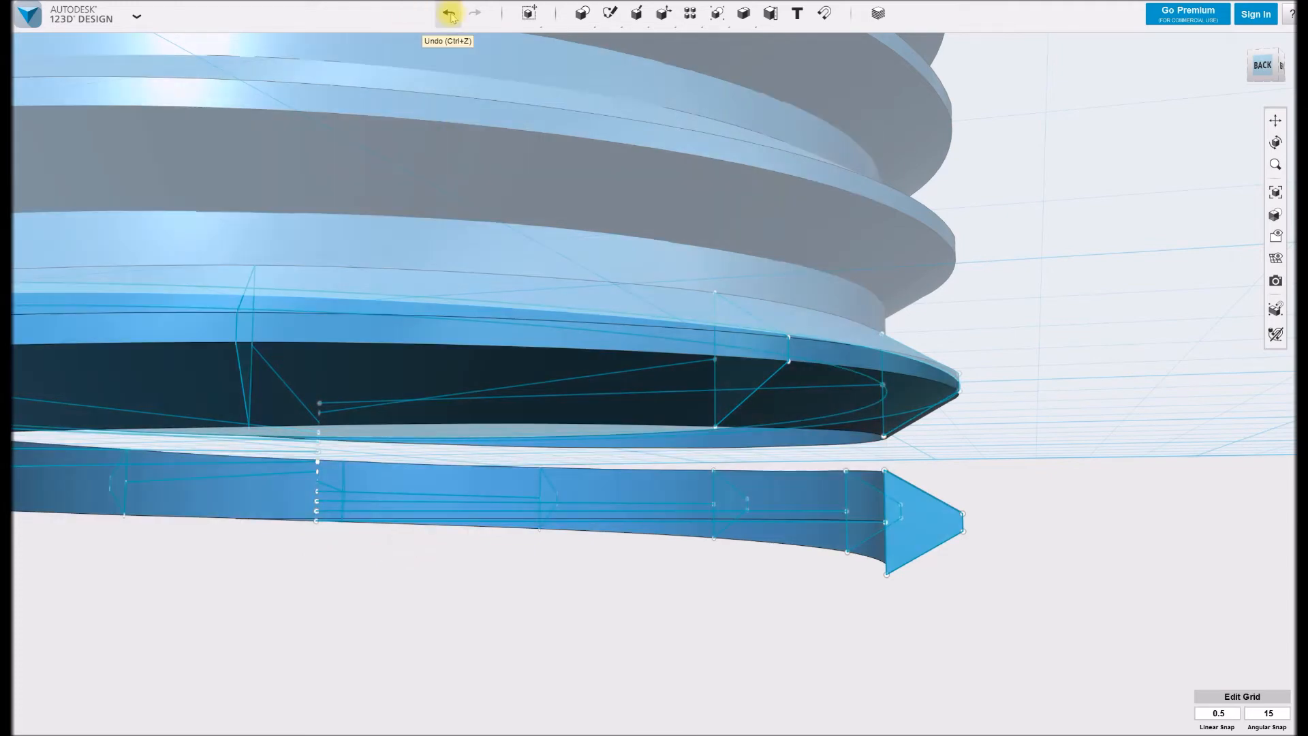
click(449, 12)
Extrude the core's base 6 mm downward into the lowest thread turn, using the Merge option
shift+middle_drag(594, 374, 573, 409)
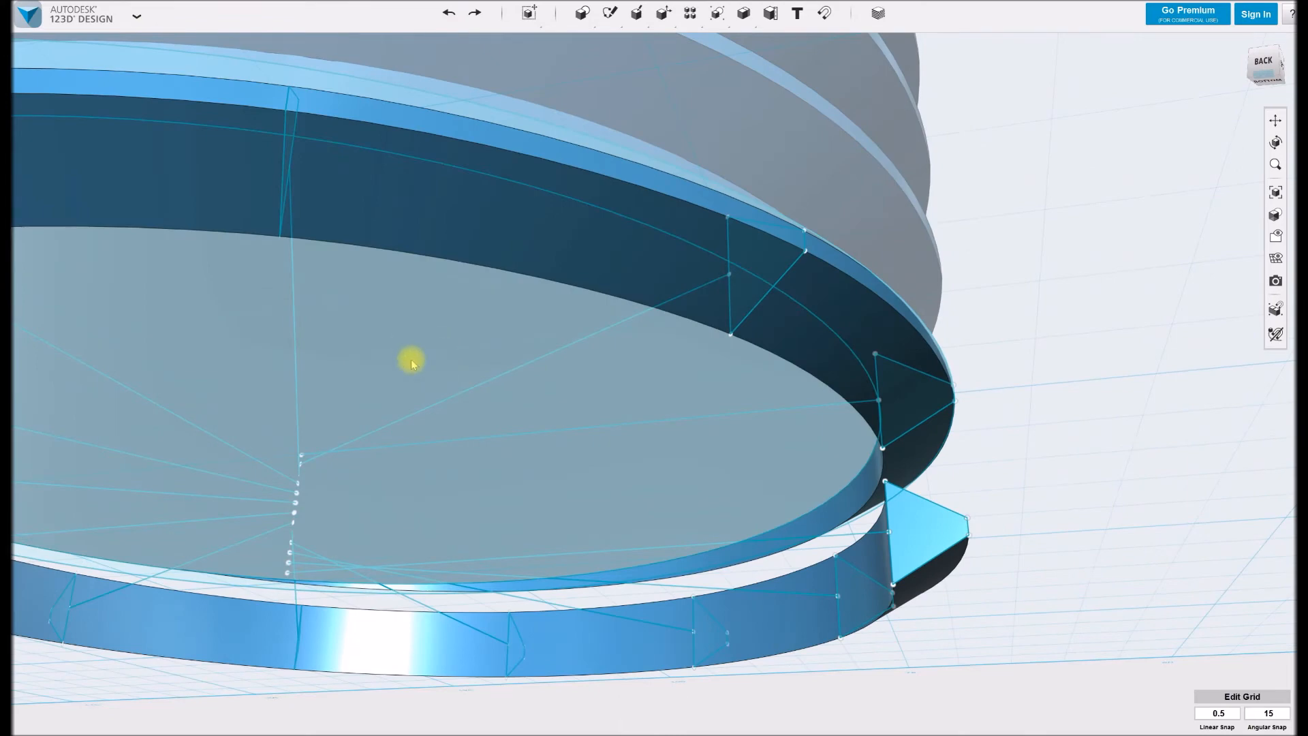
scroll(415, 378, up, 4)
scroll(417, 364, down, 5)
middle_drag(396, 363, 529, 358)
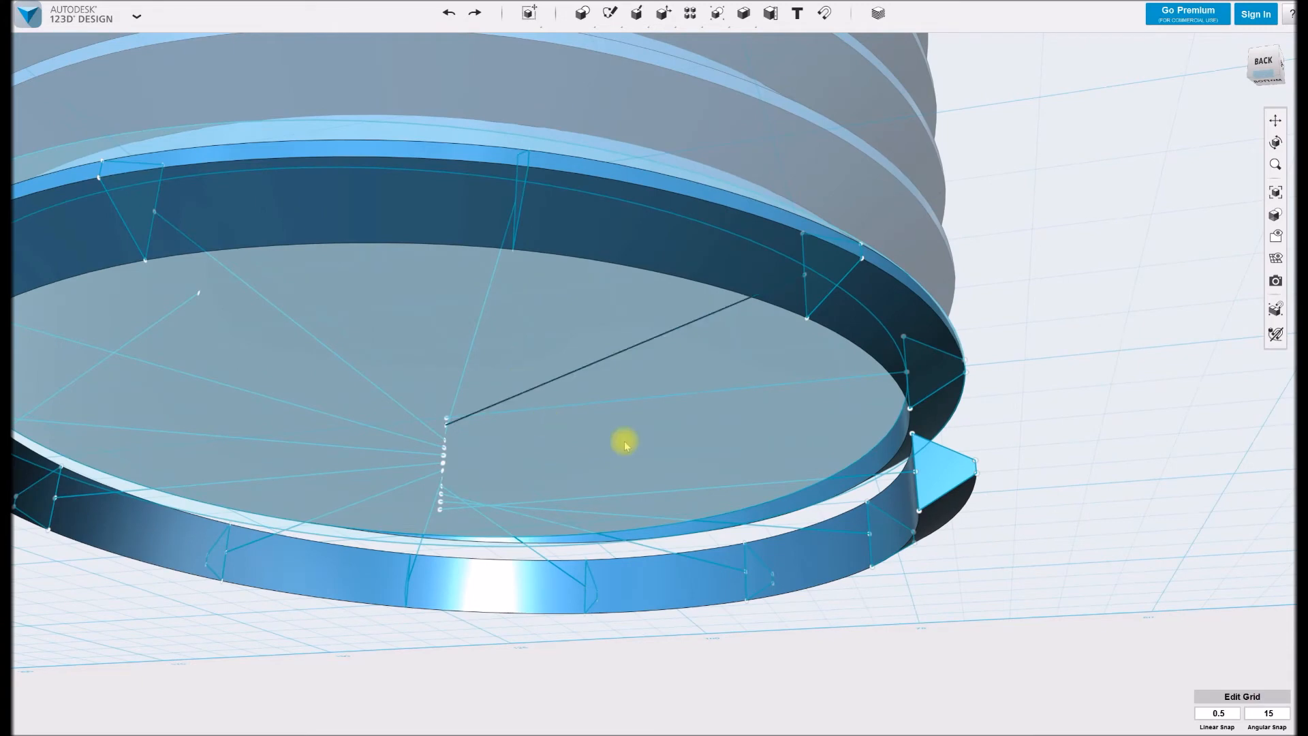
mouse_move(590, 346)
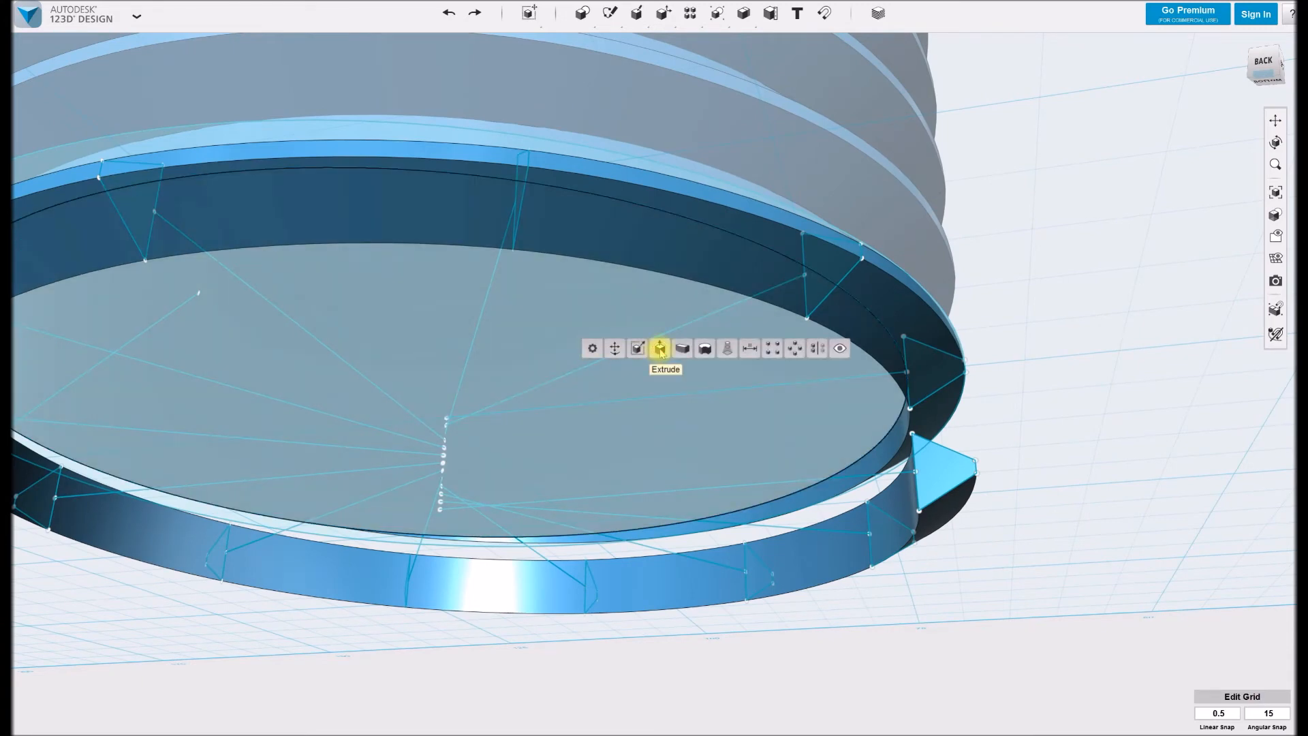
click(659, 348)
drag(447, 385, 449, 439)
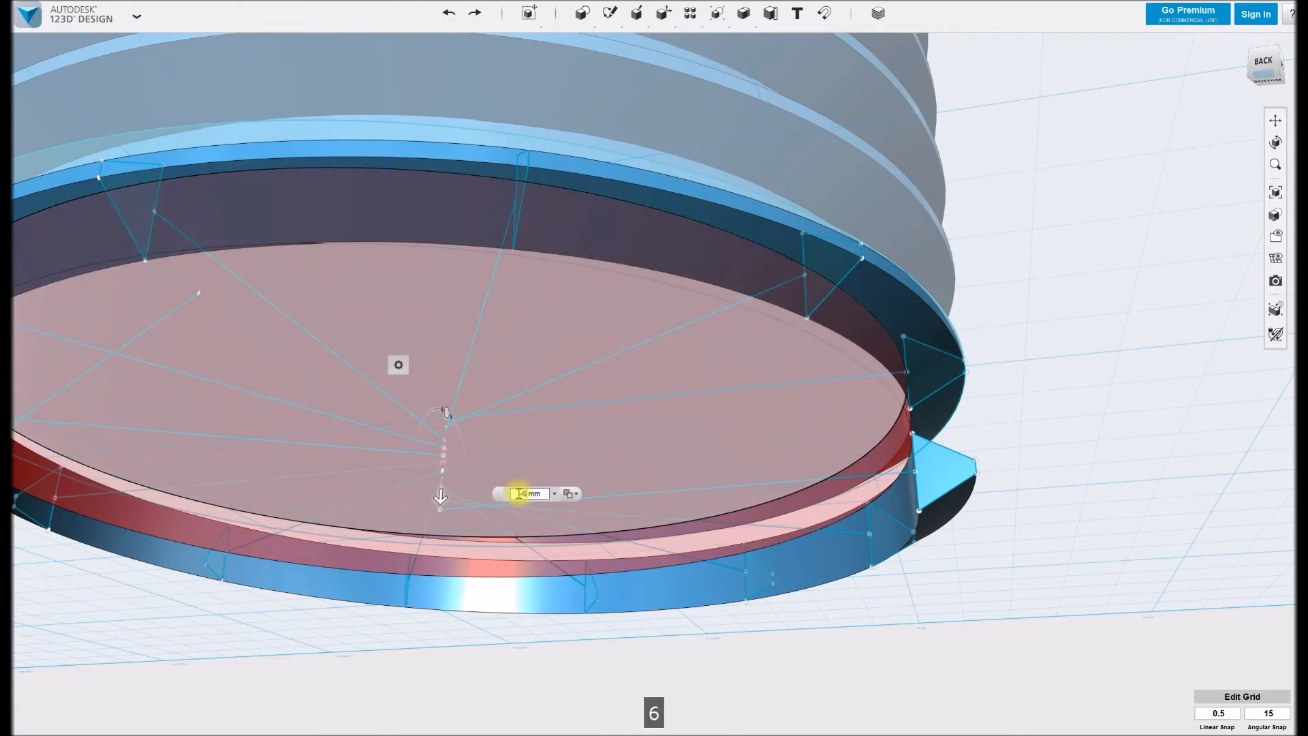
click(567, 531)
click(583, 549)
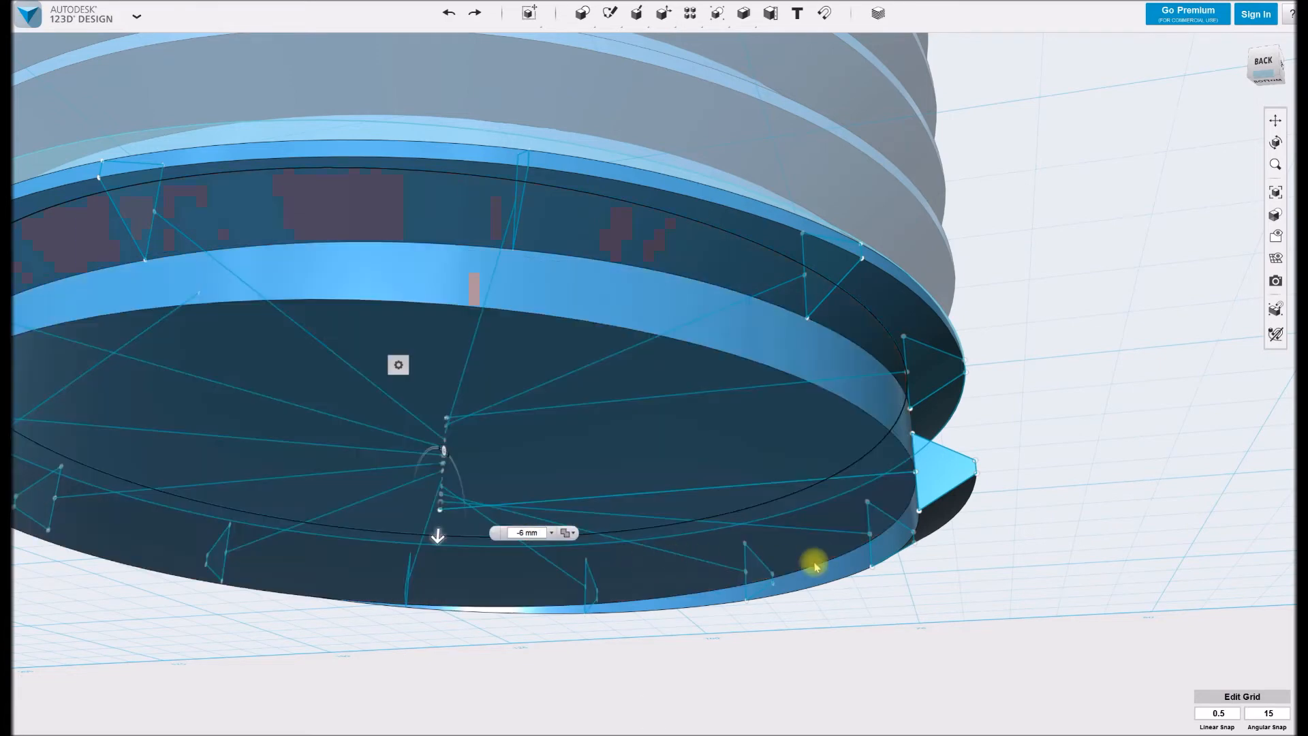
key(Return)
Examine the merged bolt from above and from the front
scroll(1050, 501, up, 4)
scroll(1050, 499, down, 3)
scroll(1039, 480, down, 4)
shift+middle_drag(1036, 461, 911, 528)
scroll(880, 499, up, 3)
scroll(870, 495, down, 7)
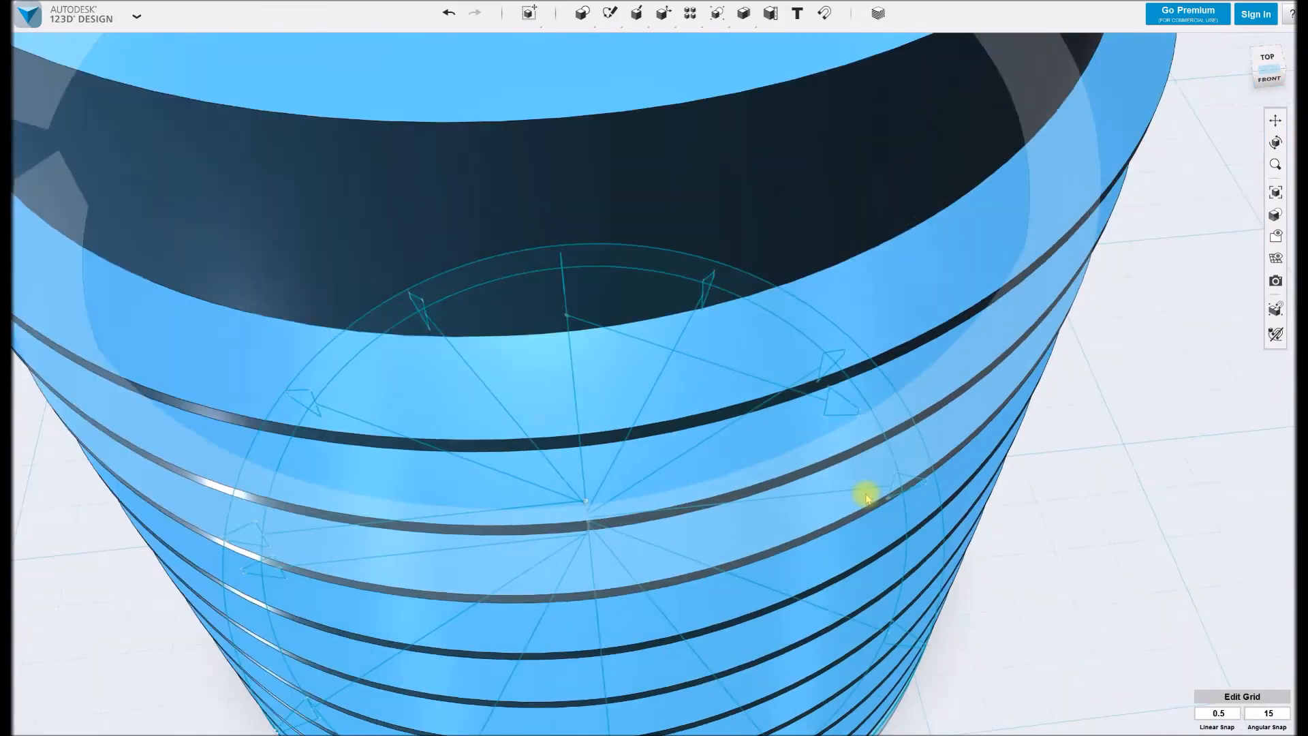
shift+middle_drag(843, 489, 841, 457)
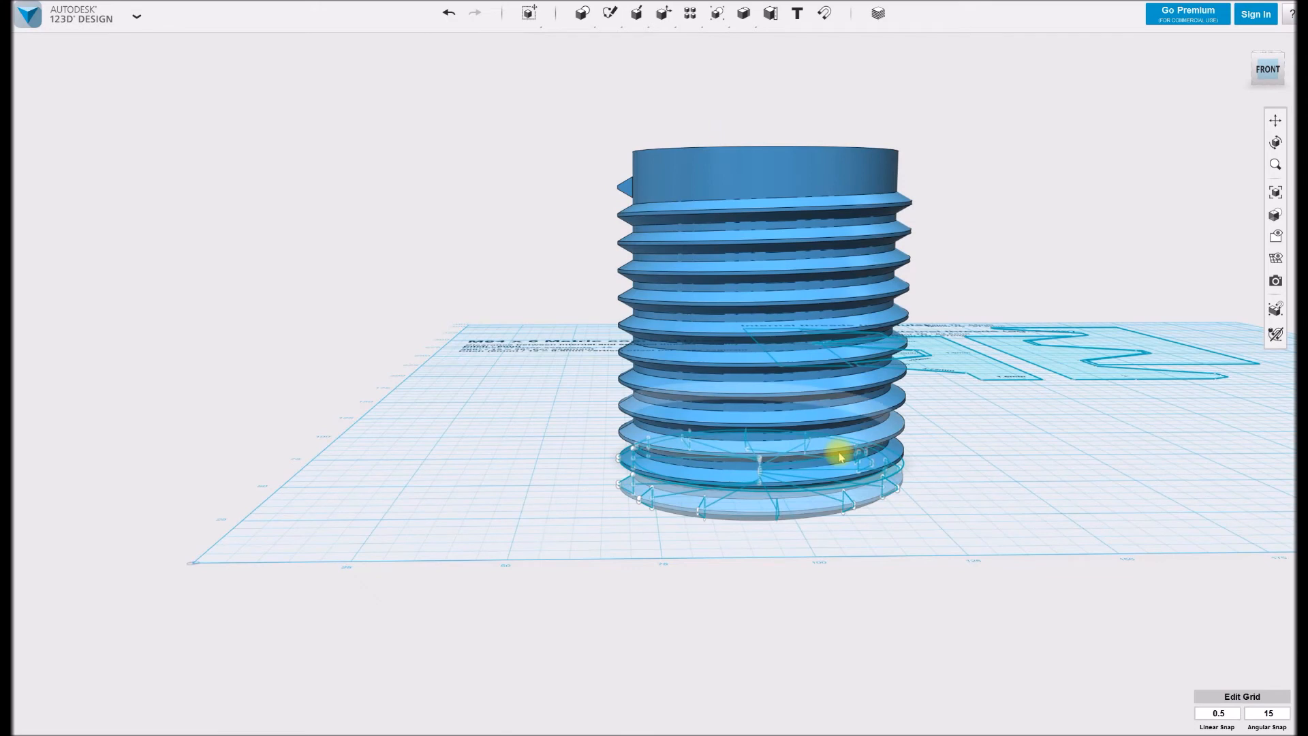
shift+middle_drag(768, 516, 771, 502)
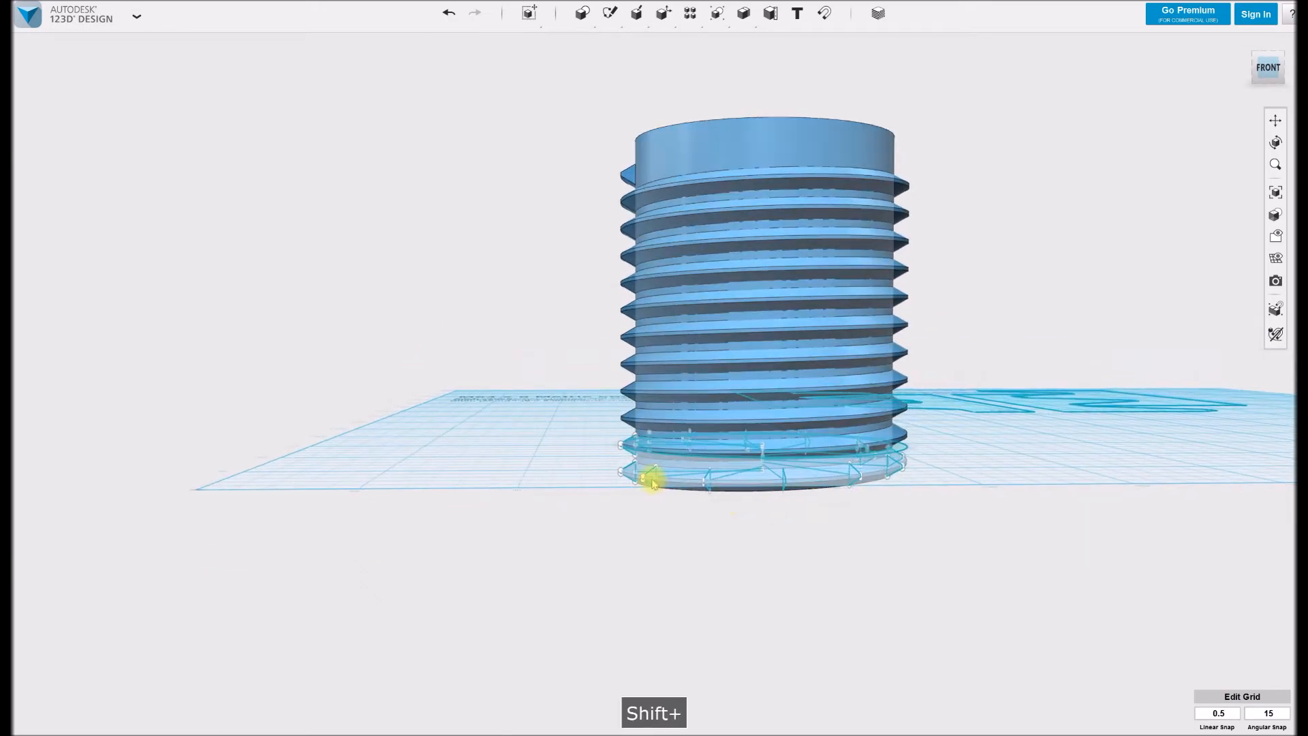
Draw a closed polyline along the lower flank of the starting thread profile, enclosing the profile below, with a base about 19 mm long
scroll(648, 470, up, 5)
shift+middle_drag(615, 468, 747, 469)
scroll(761, 403, up, 3)
shift+middle_drag(767, 388, 805, 390)
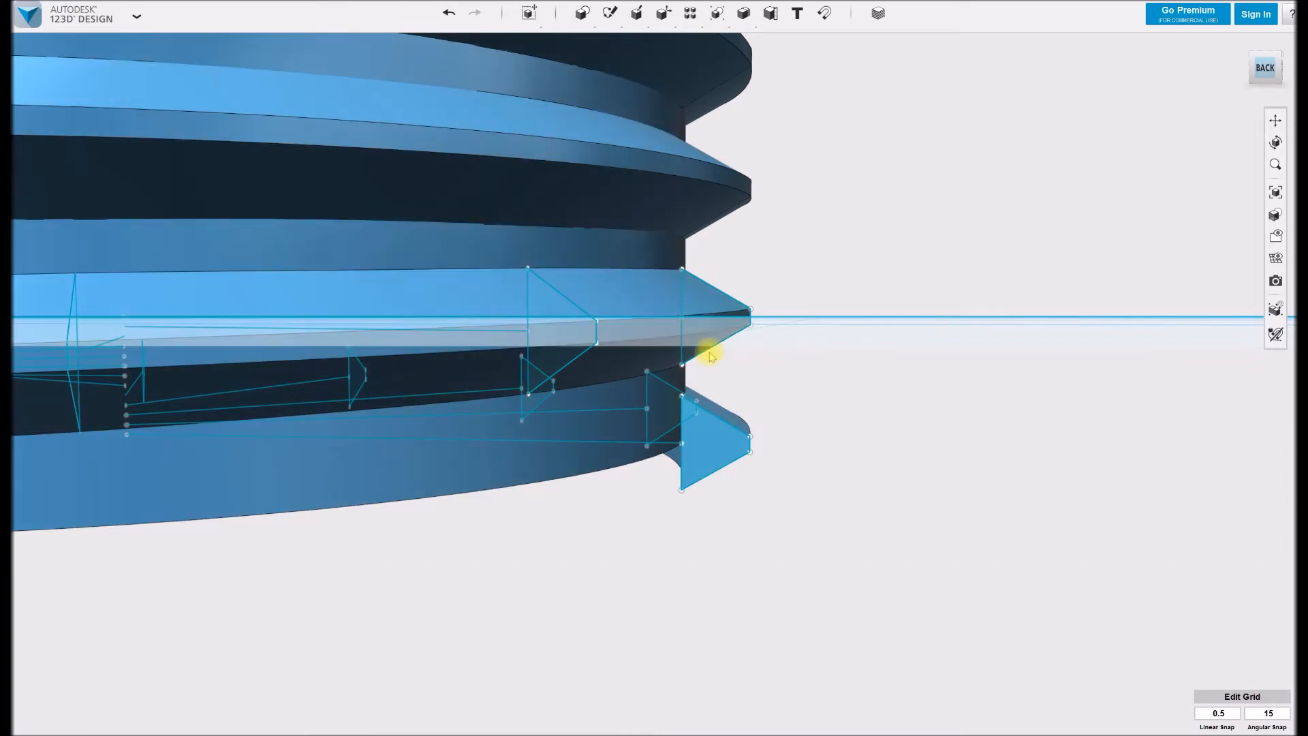
mouse_move(610, 14)
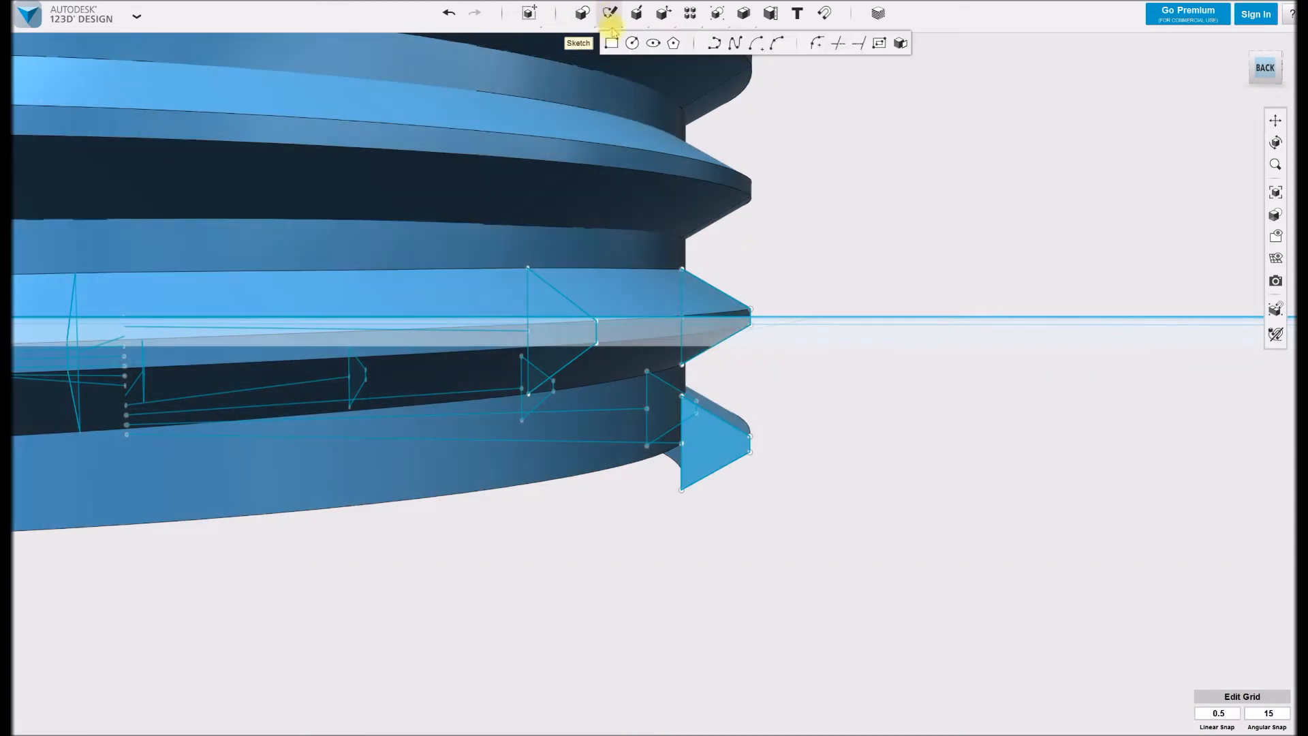
click(711, 41)
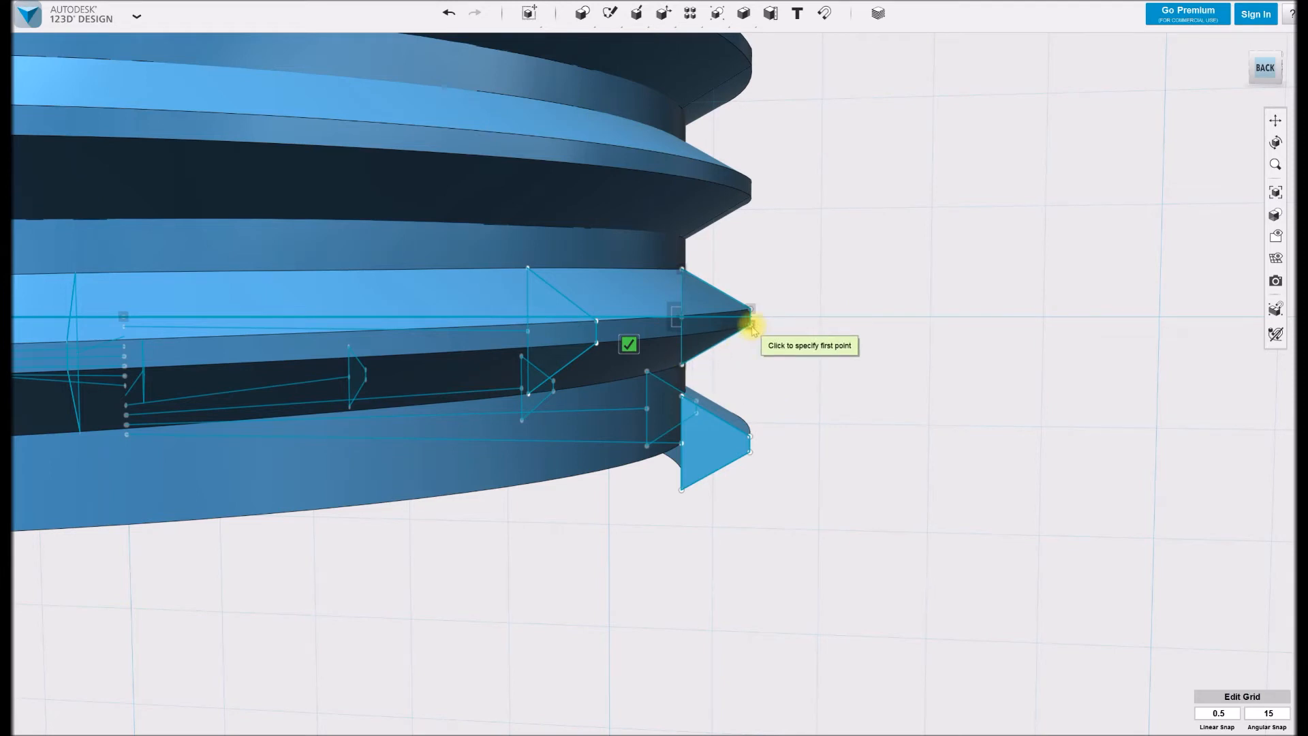
click(682, 367)
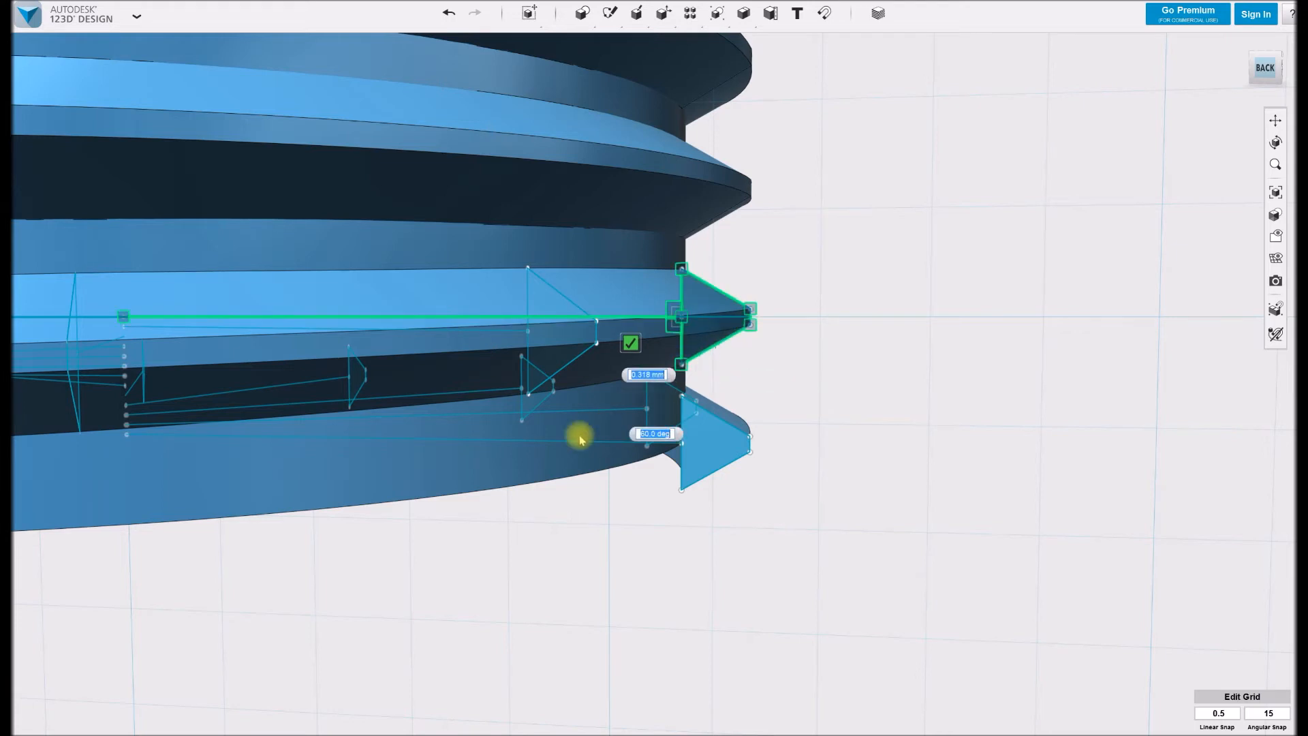
click(400, 527)
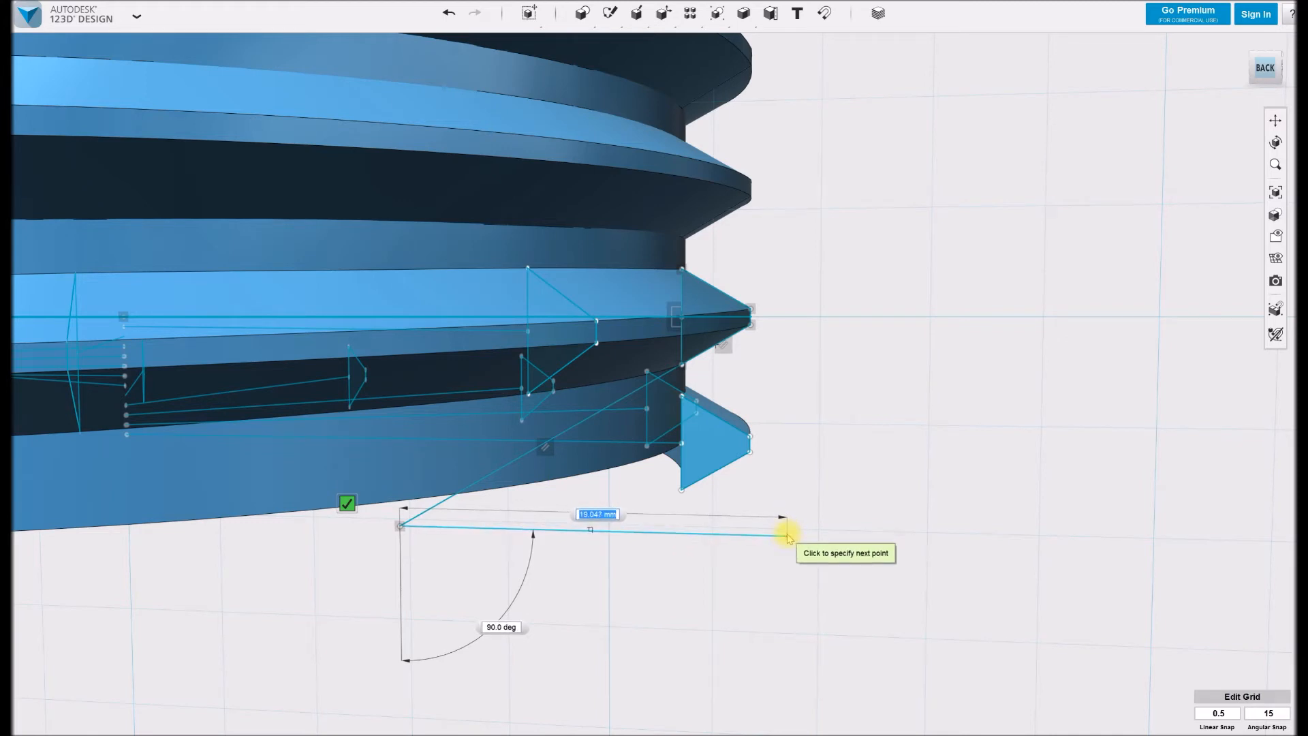
click(787, 536)
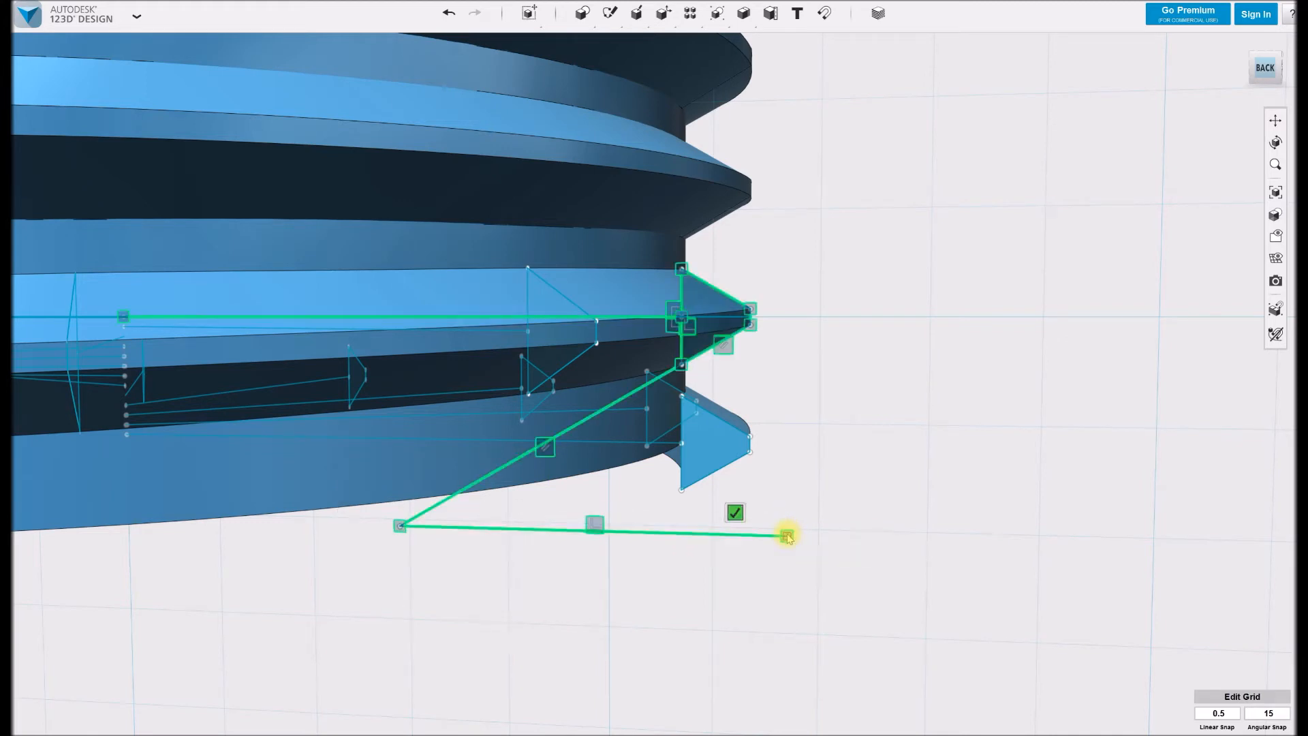
click(788, 326)
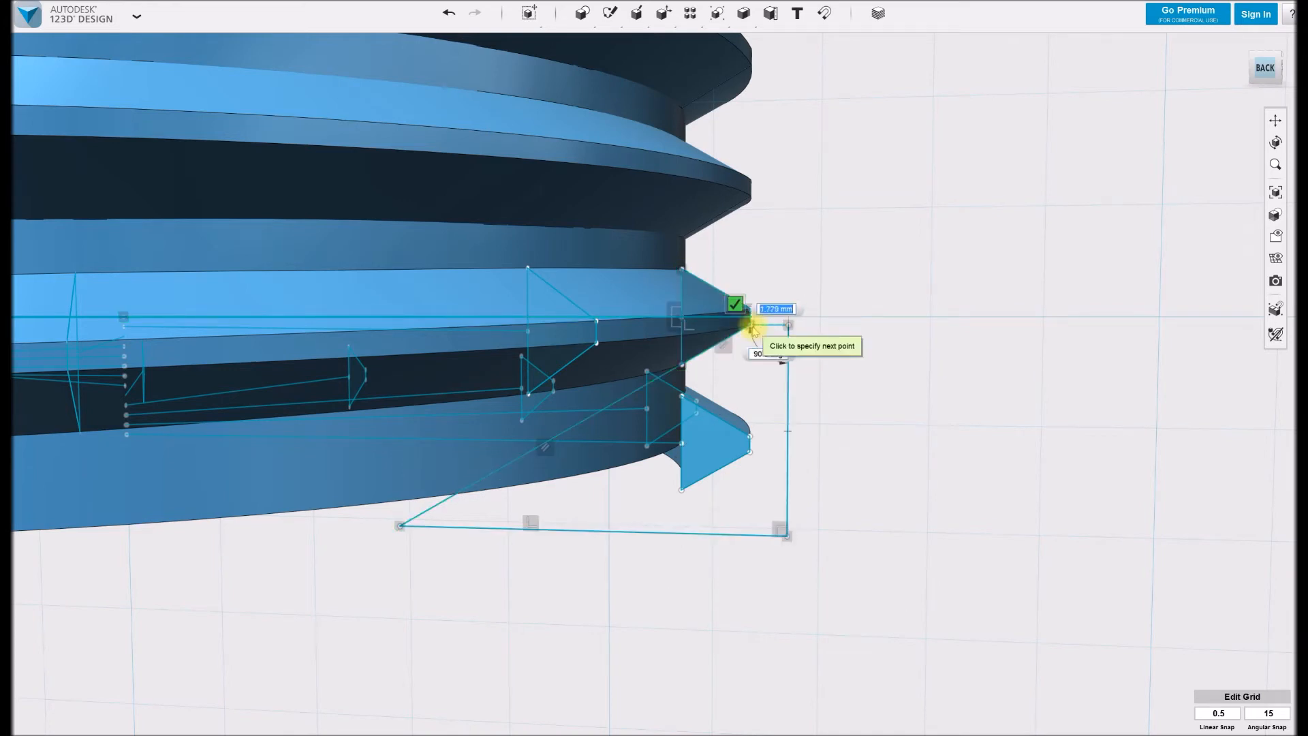
click(749, 324)
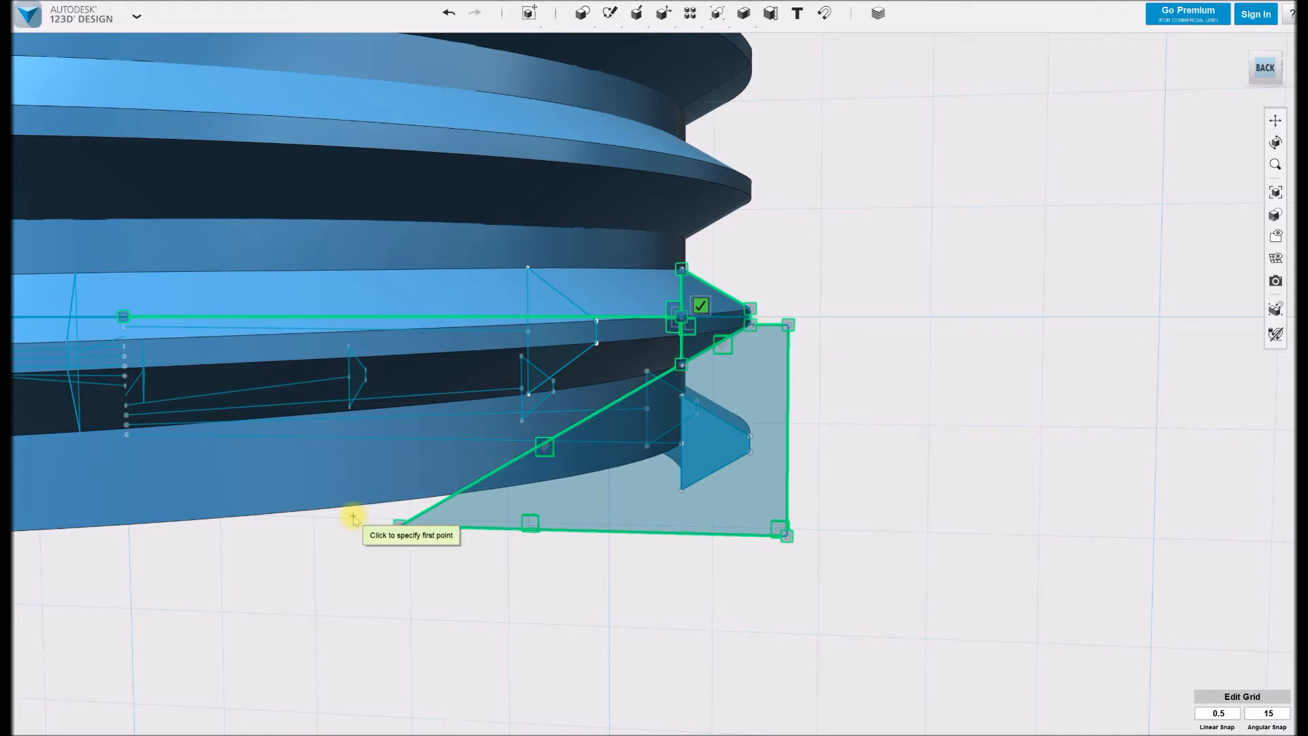
click(401, 526)
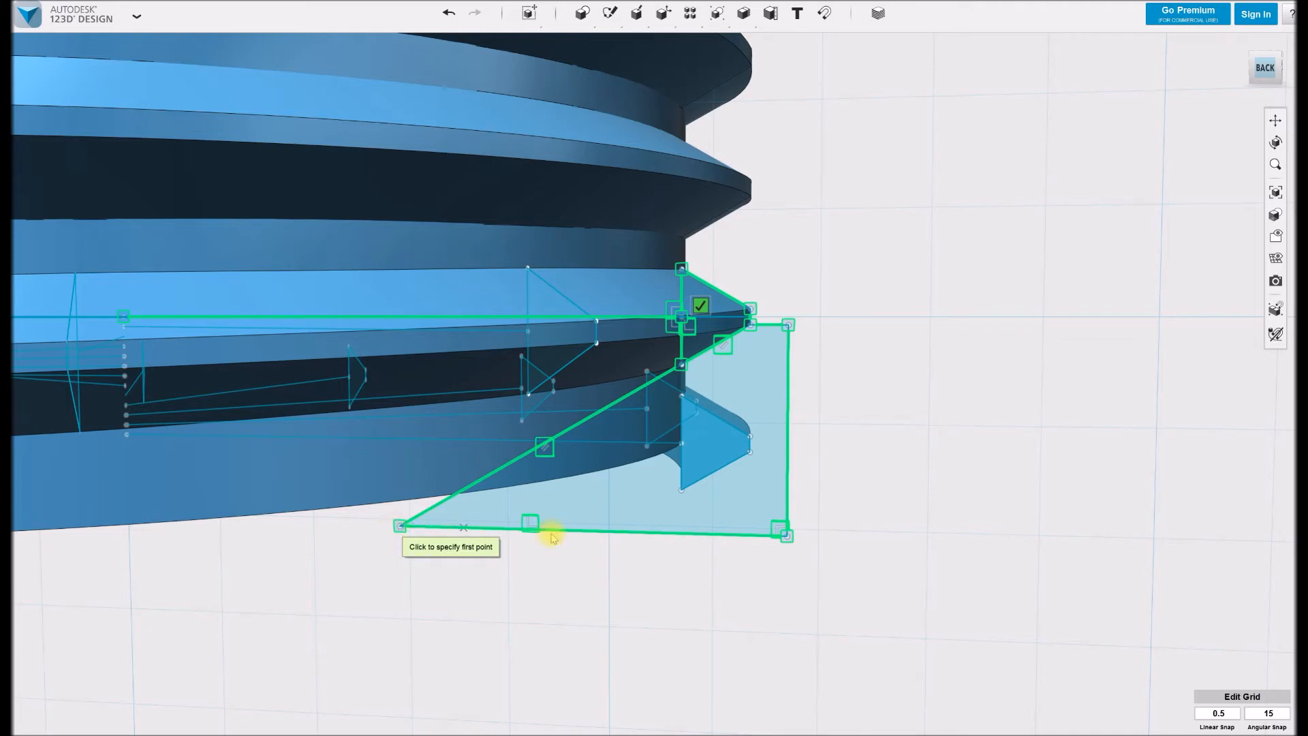
key(Escape)
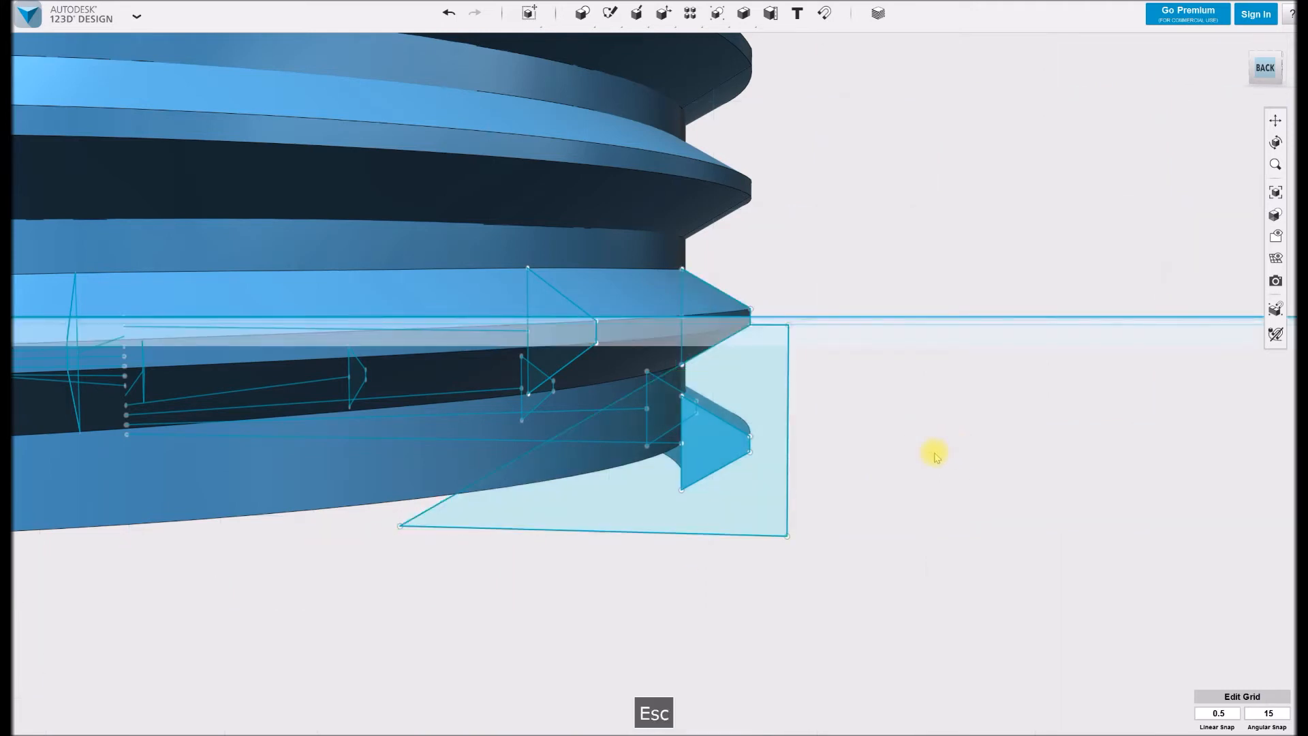
Hide all solids so that only the sketches are shown
scroll(558, 567, up, 2)
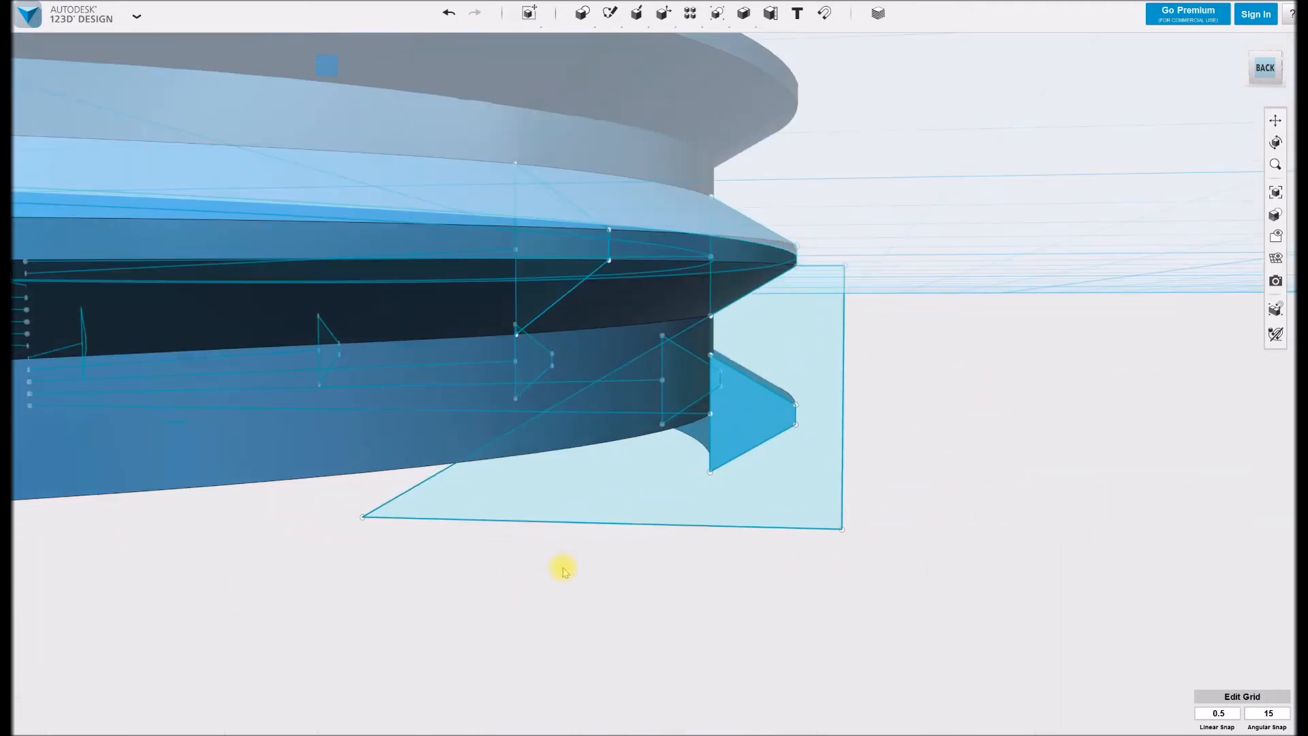
scroll(565, 571, down, 3)
mouse_move(1275, 236)
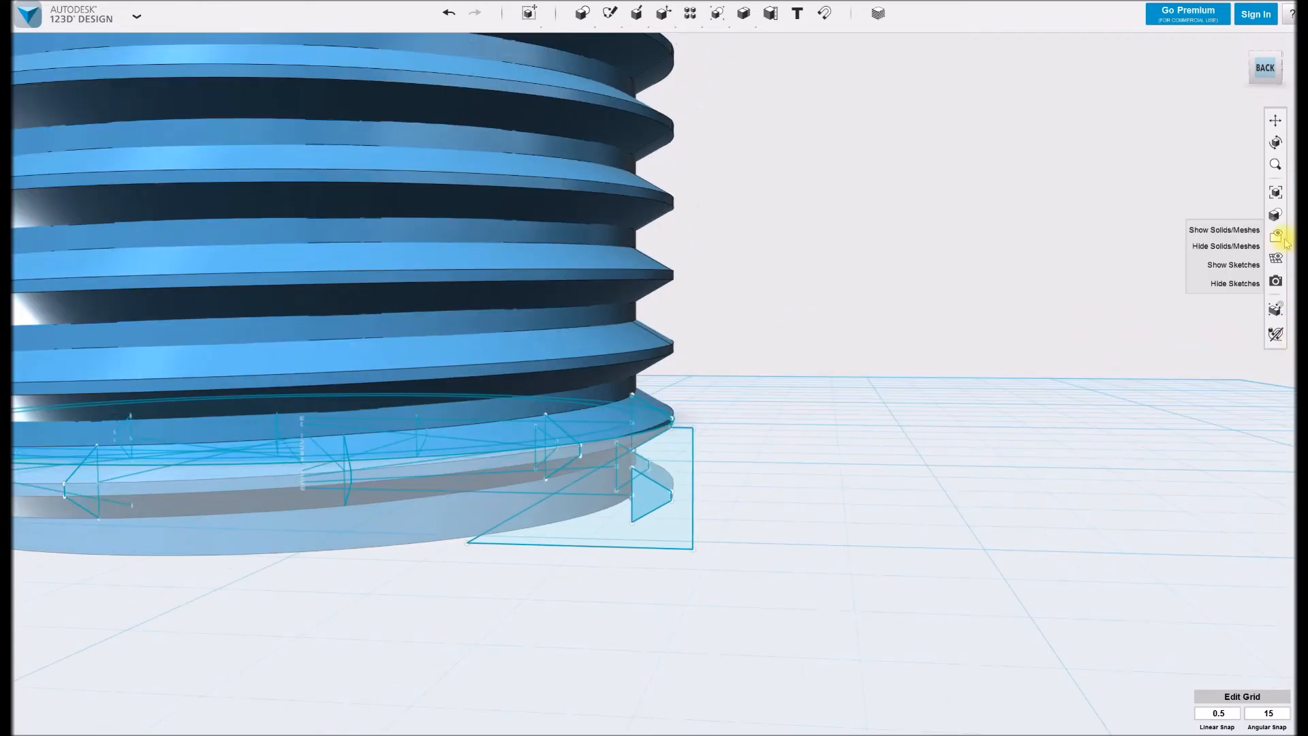
click(1230, 246)
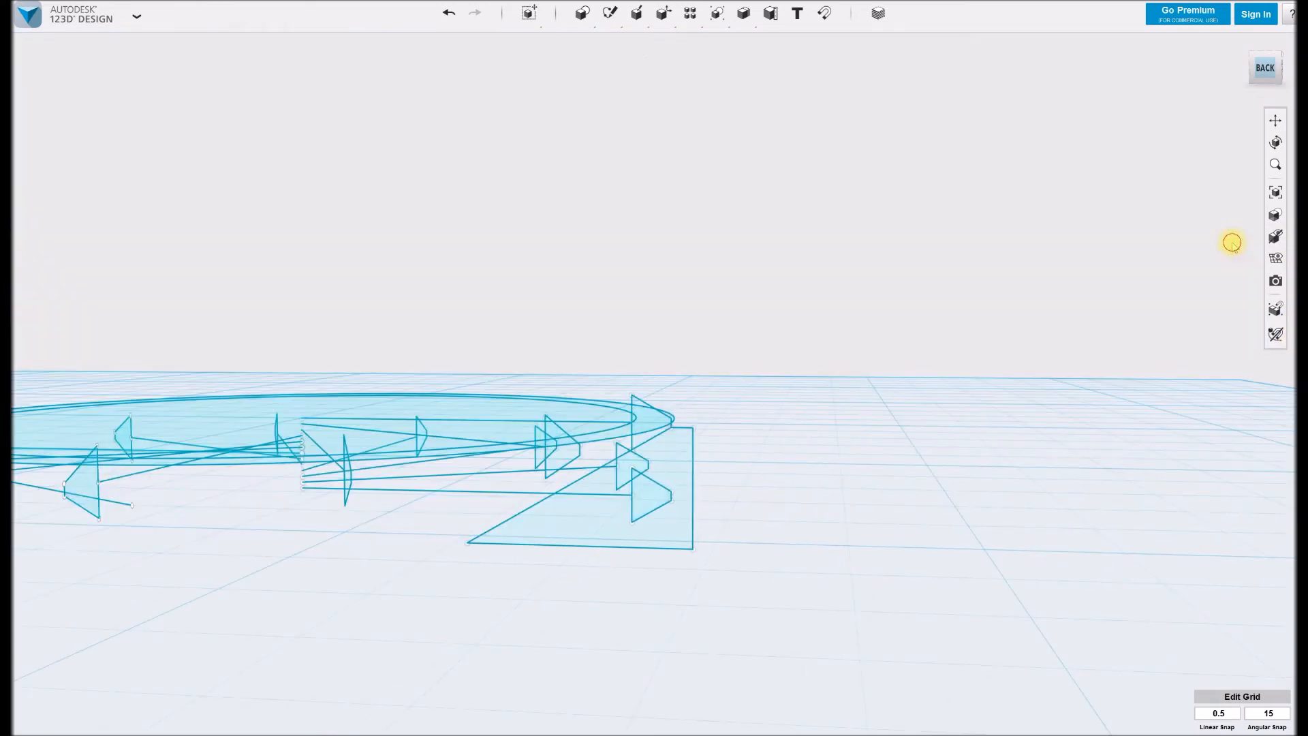
shift+middle_drag(565, 524, 450, 523)
scroll(1065, 571, up, 2)
scroll(1060, 563, down, 4)
middle_drag(1020, 510, 580, 454)
shift+middle_drag(873, 470, 852, 520)
mouse_move(608, 15)
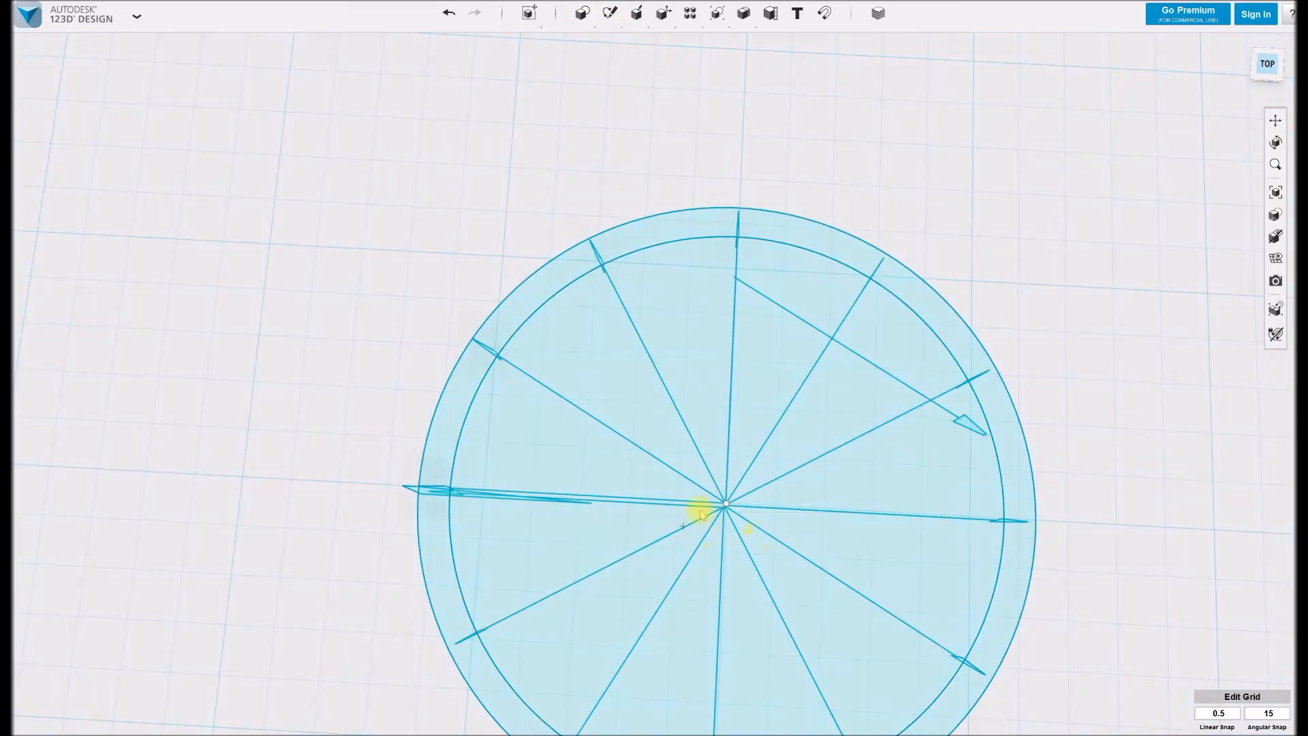
Draw a straight line about 40 mm long from the thread circles' centre outward past the outer circle
click(727, 505)
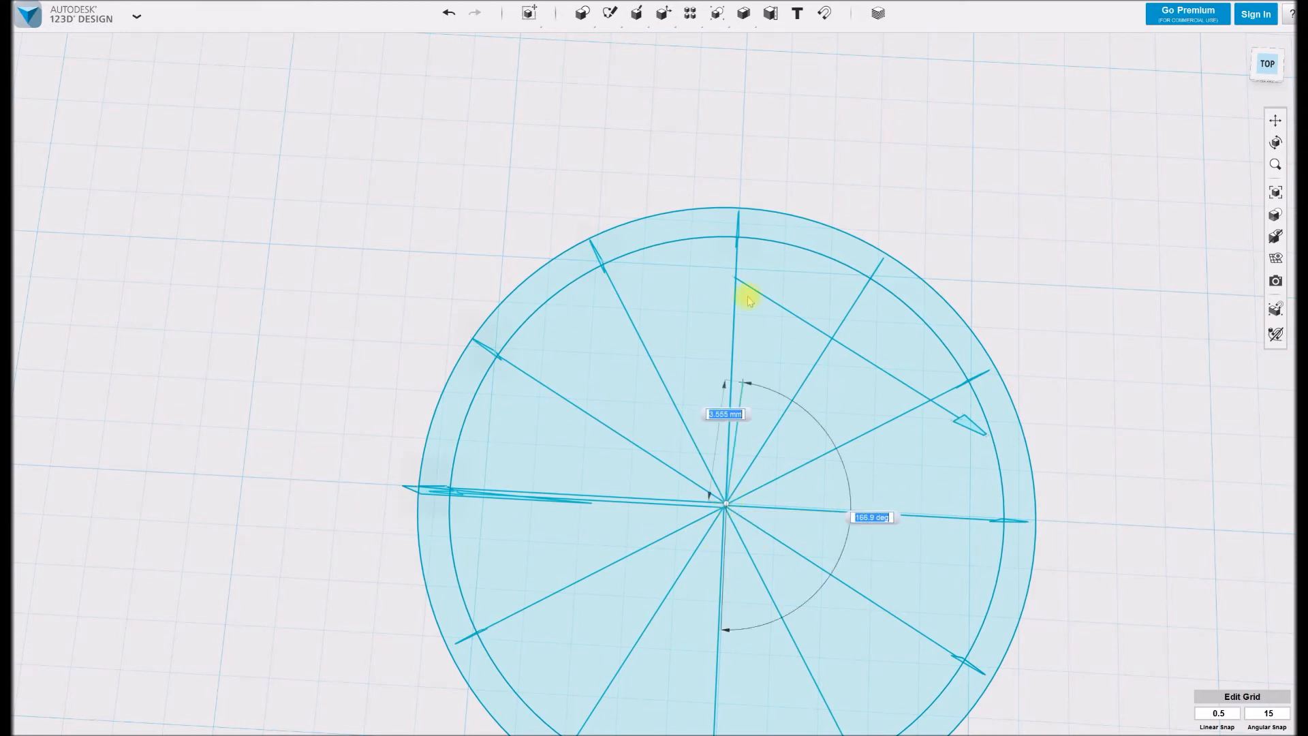
click(742, 136)
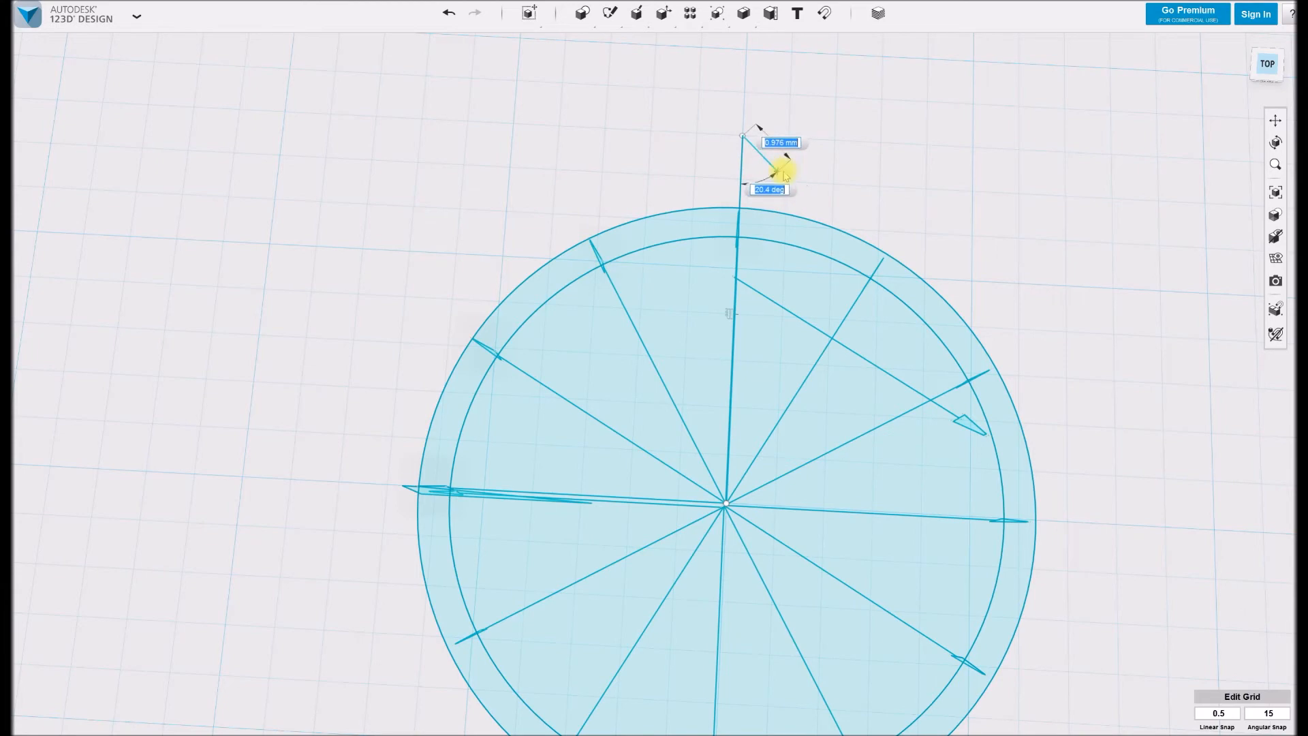
key(Escape)
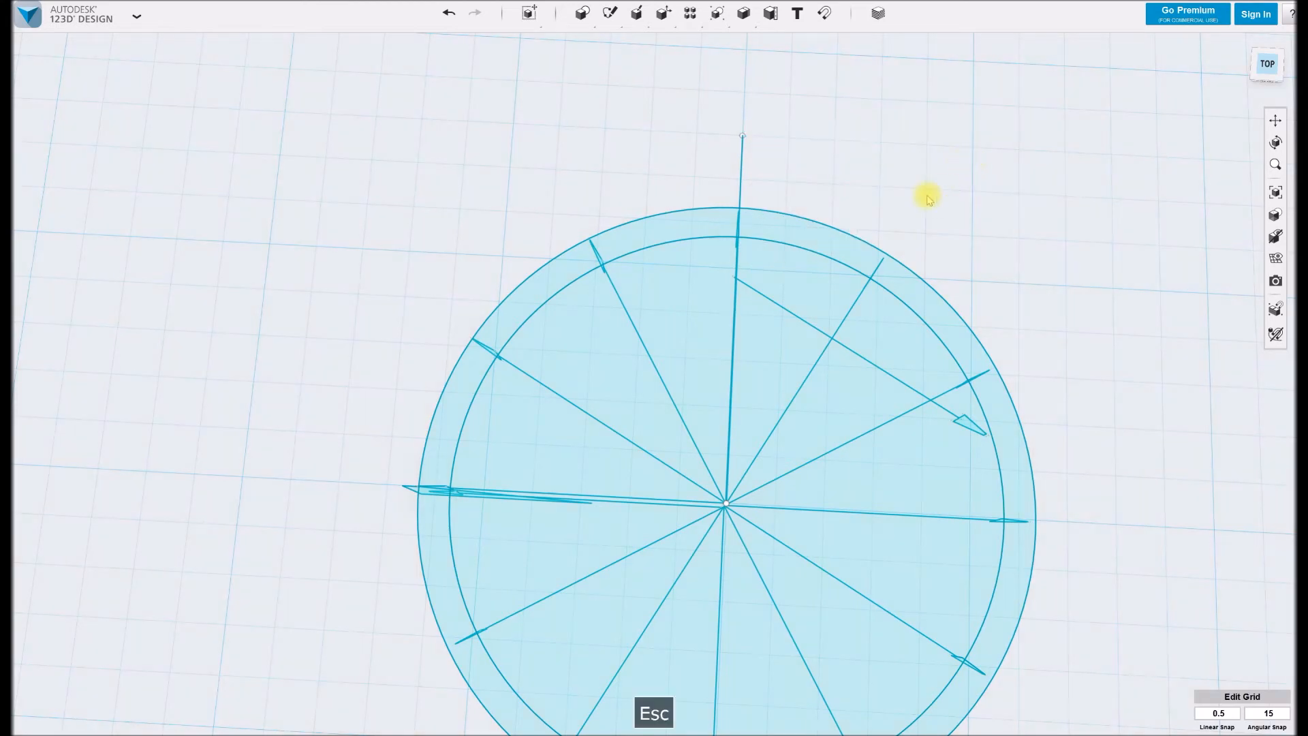
Rotate the 40 mm line 90 degrees about its end at the circle centre so it stands vertically as an axis
mouse_move(753, 175)
shift+middle_down()
mouse_move(780, 128)
mouse_move(767, 109)
mouse_move(718, 107)
mouse_move(665, 75)
mouse_move(680, 18)
shift+middle_up()
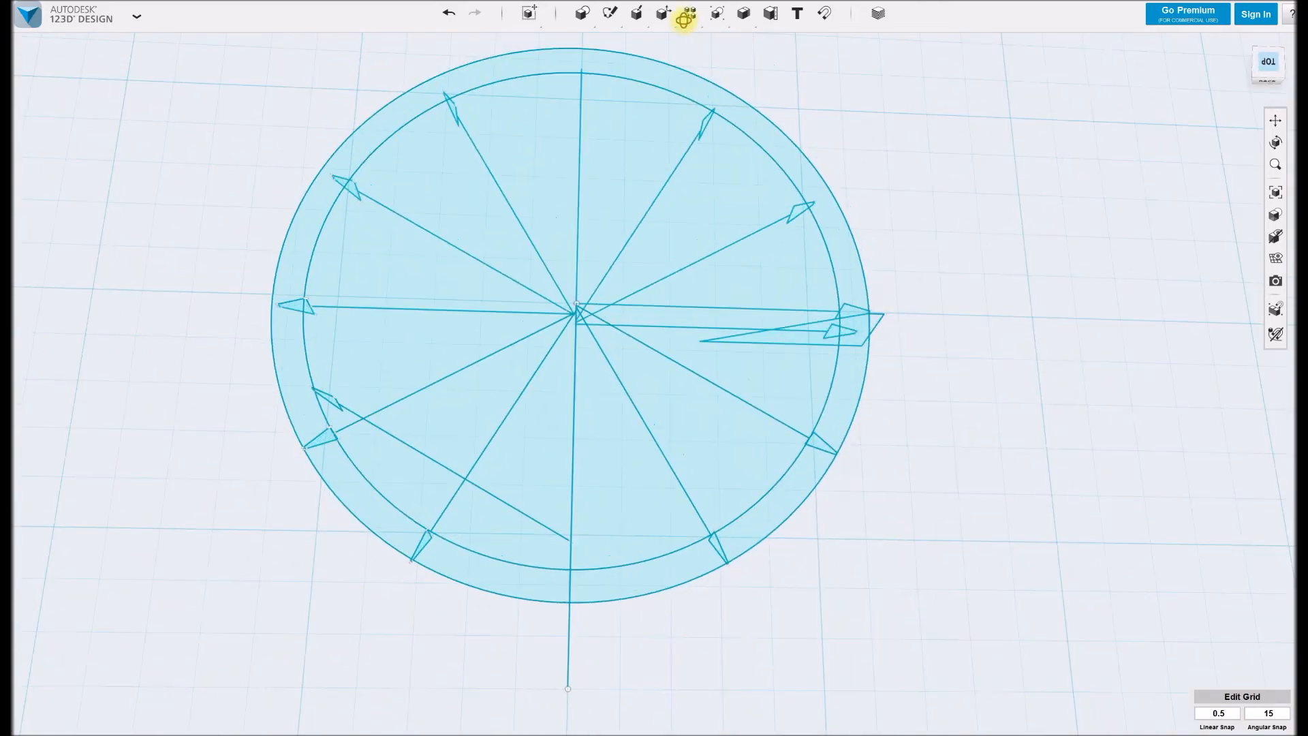
mouse_move(739, 339)
shift+middle_down()
mouse_move(724, 309)
mouse_move(867, 374)
mouse_move(843, 395)
mouse_move(861, 377)
mouse_move(878, 458)
mouse_move(909, 496)
mouse_move(908, 453)
shift+middle_up()
click(431, 397)
mouse_move(453, 455)
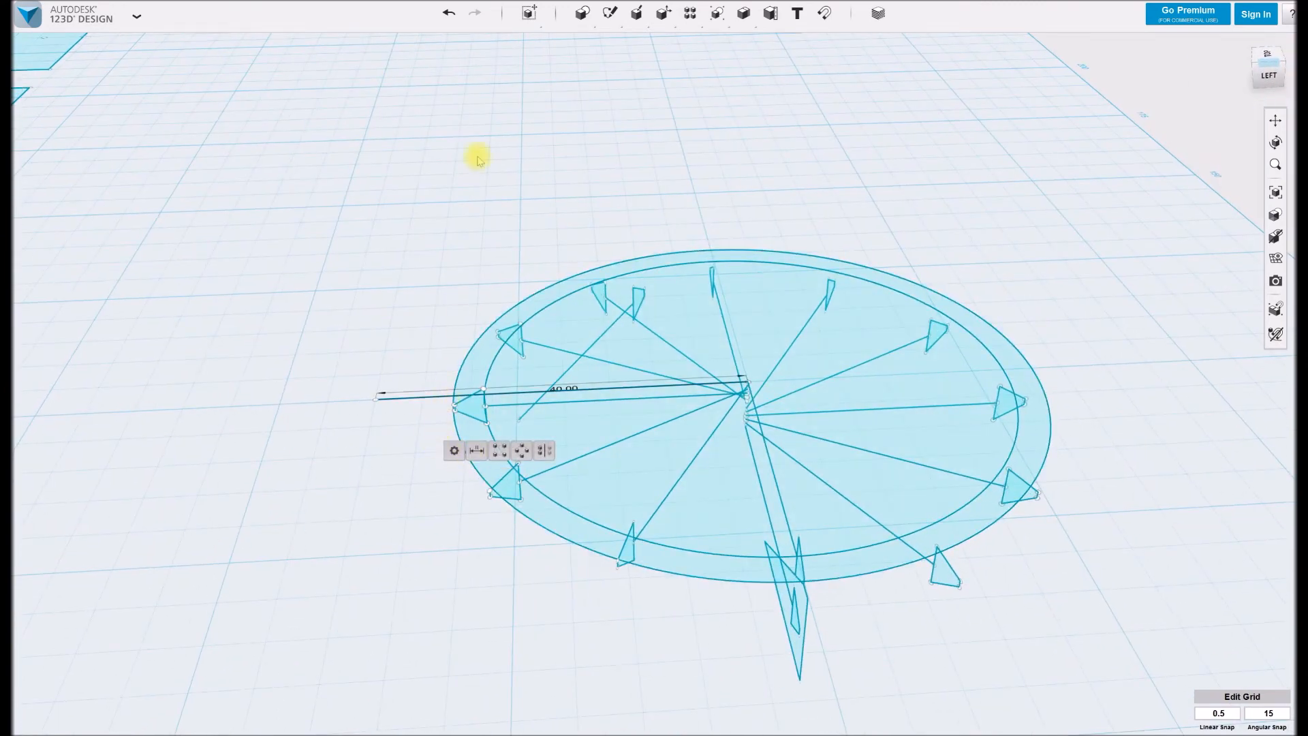
mouse_move(529, 12)
click(531, 43)
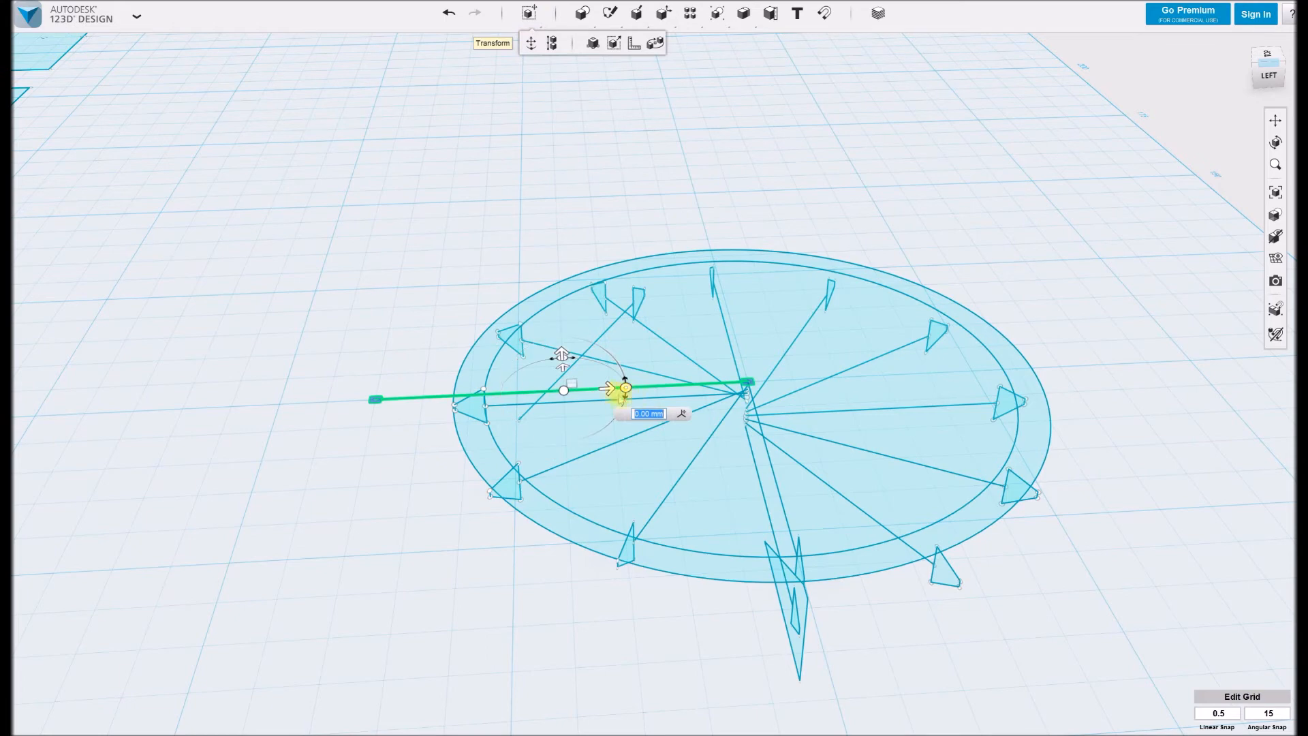
click(747, 383)
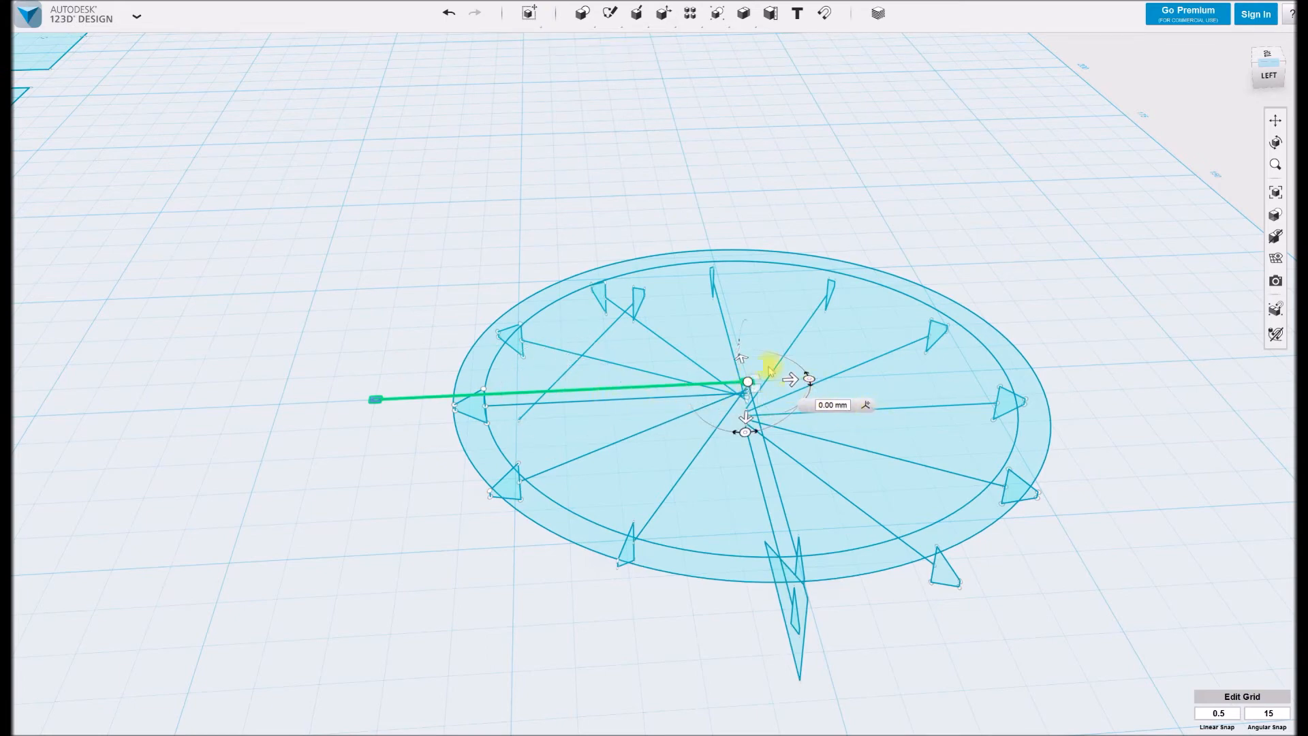
drag(745, 427, 702, 390)
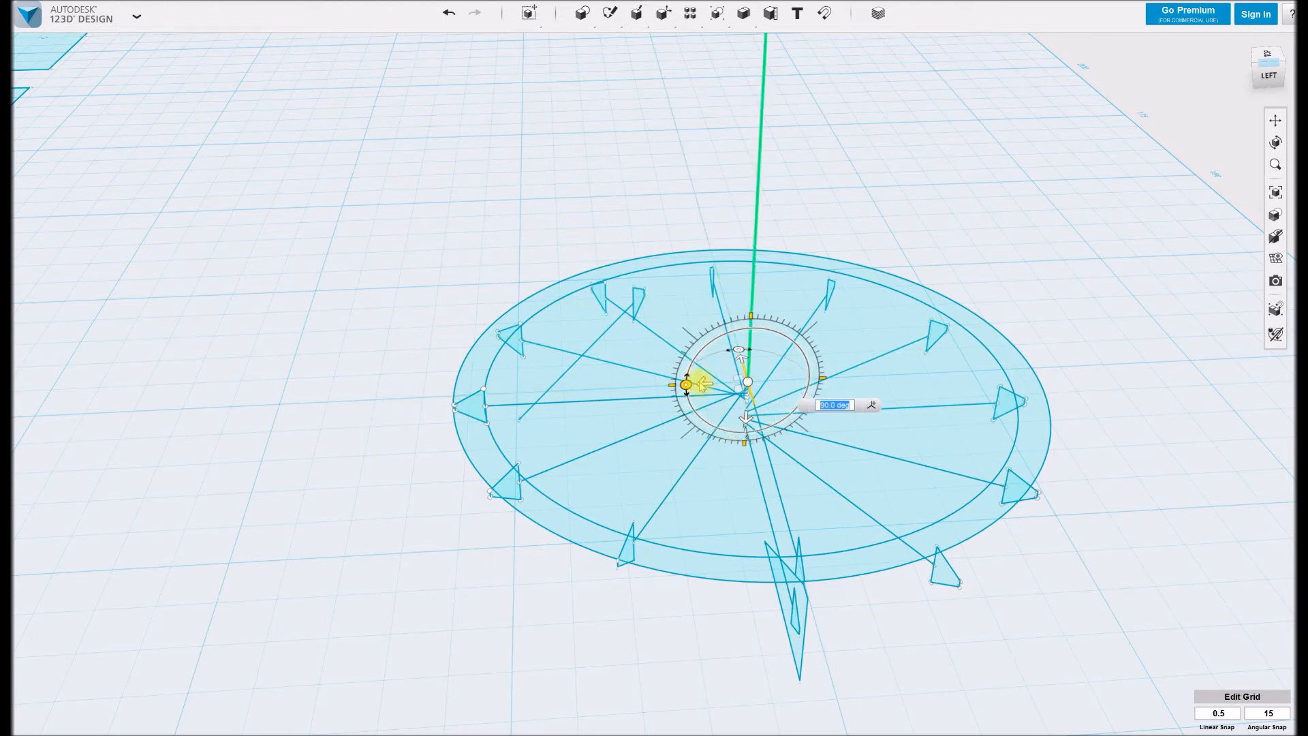
key(Return)
click(857, 149)
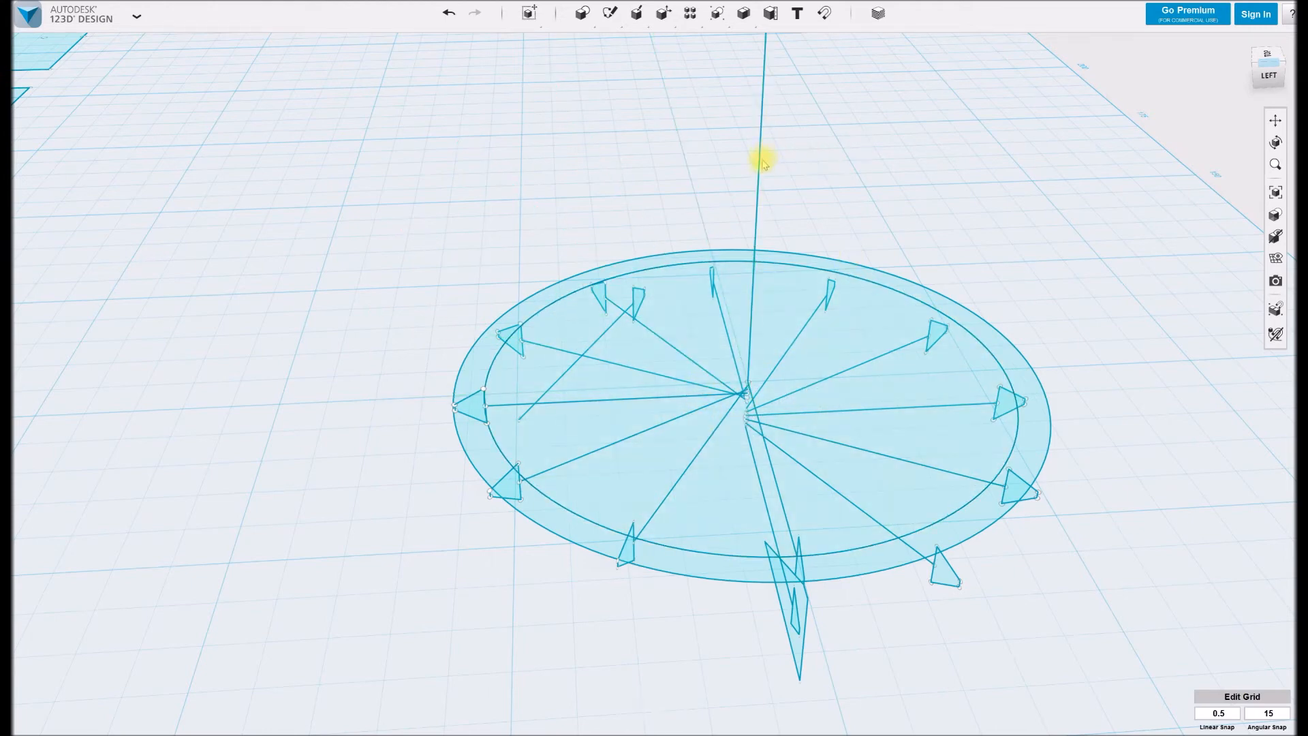
Show all solids again together with the sketches
mouse_move(940, 388)
shift+middle_down()
mouse_move(949, 400)
mouse_move(892, 394)
shift+middle_up()
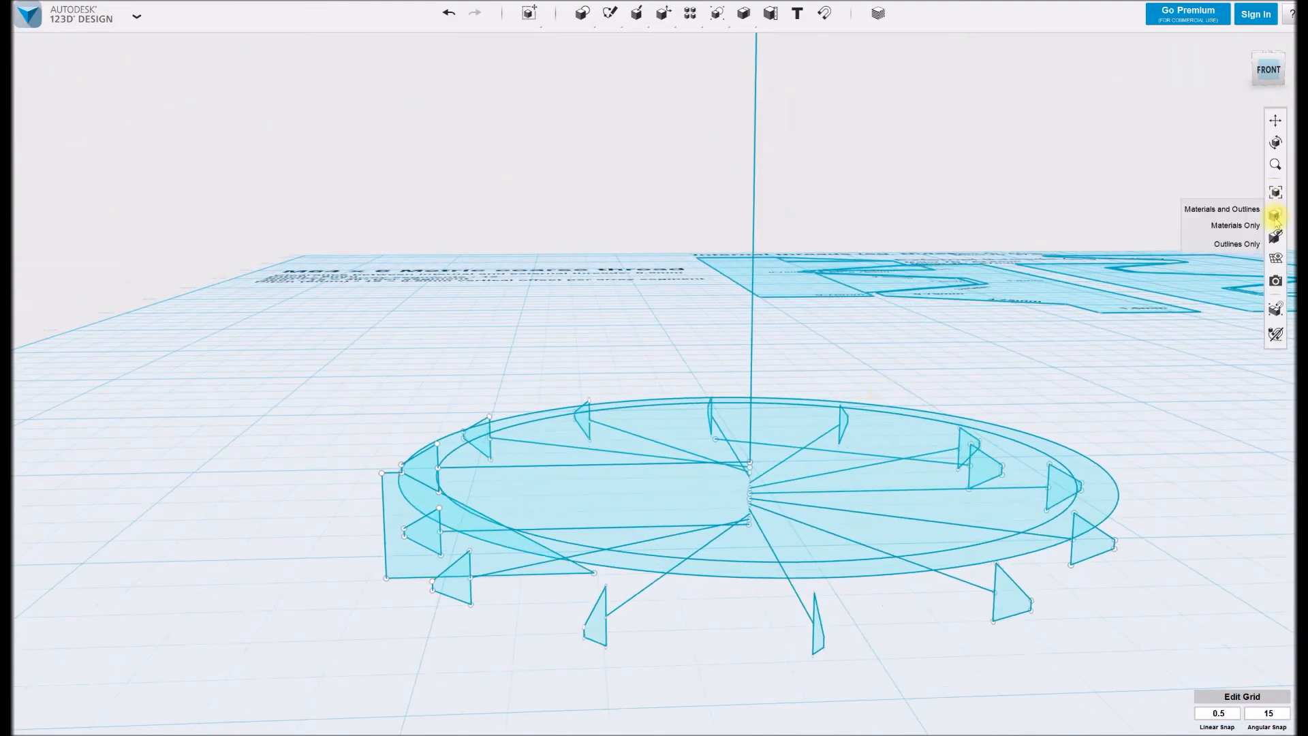
mouse_move(1276, 237)
click(1226, 230)
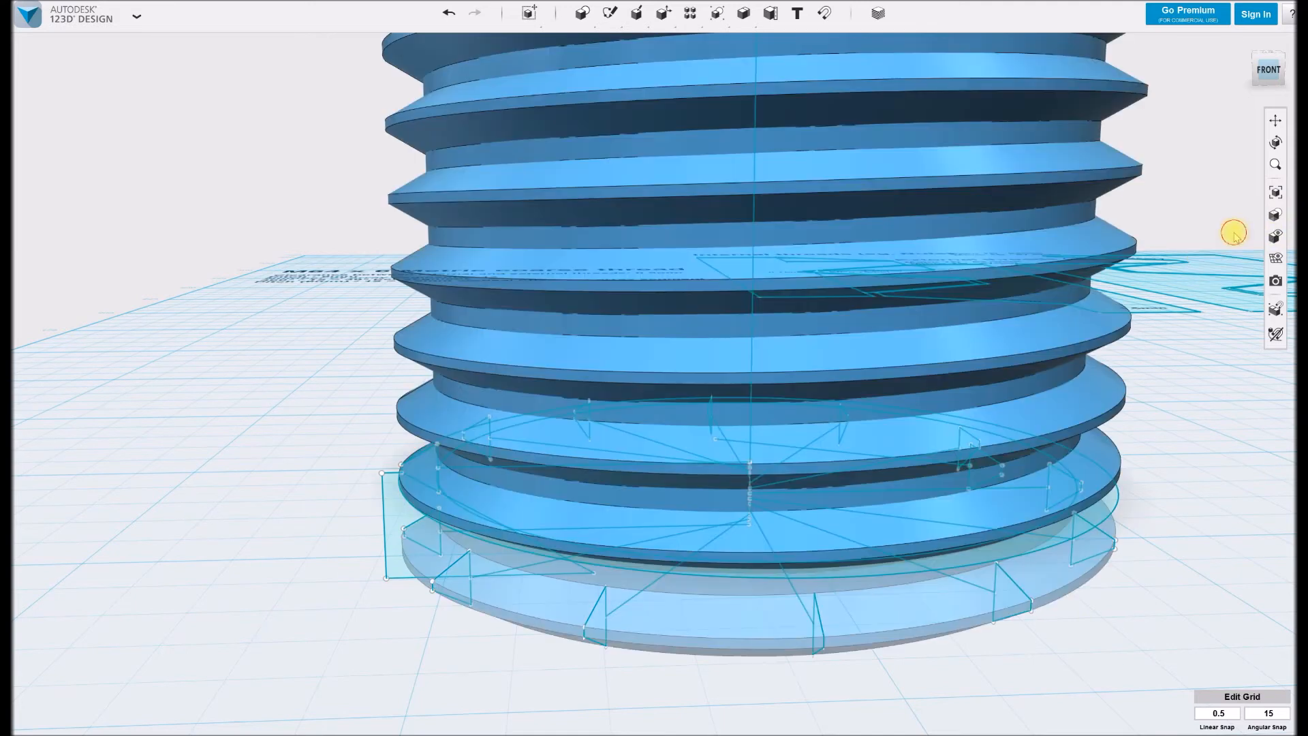
Revolve the trimming profile 360 degrees around the vertical line, subtracting it from the lower end of the bolt
mouse_move(611, 13)
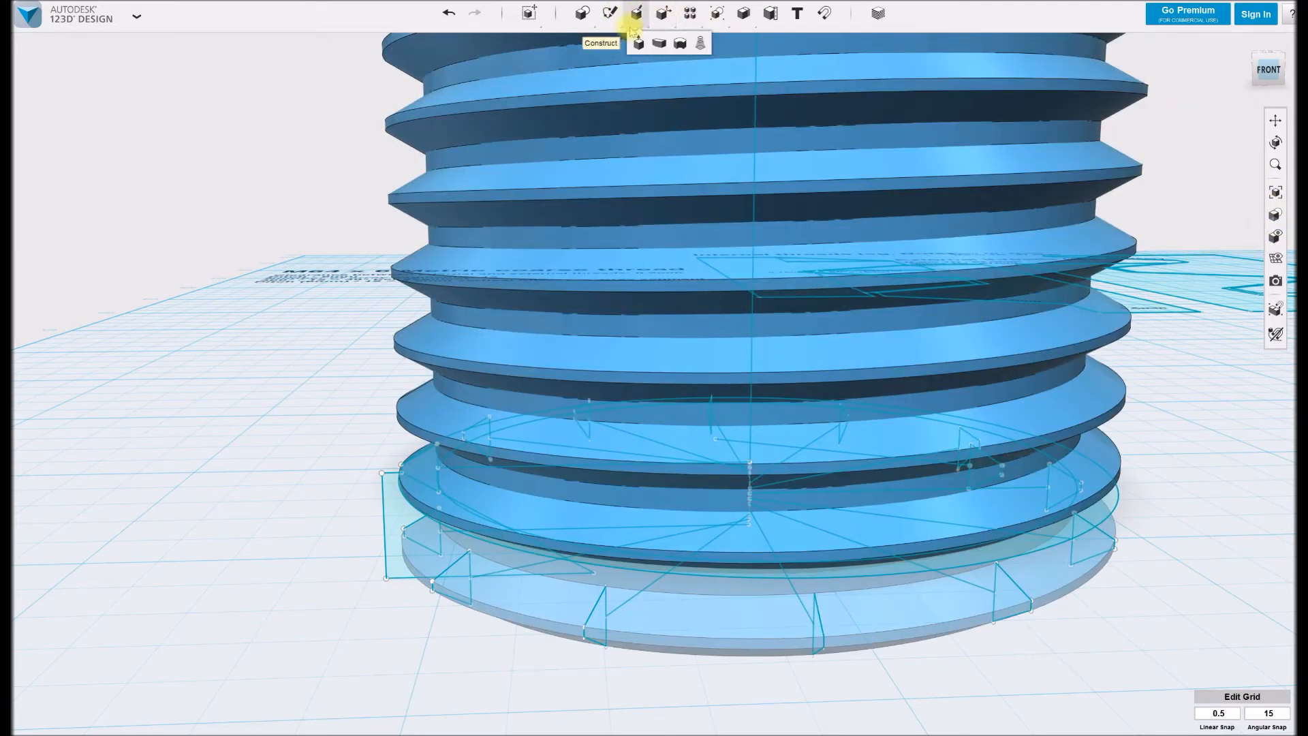
click(395, 505)
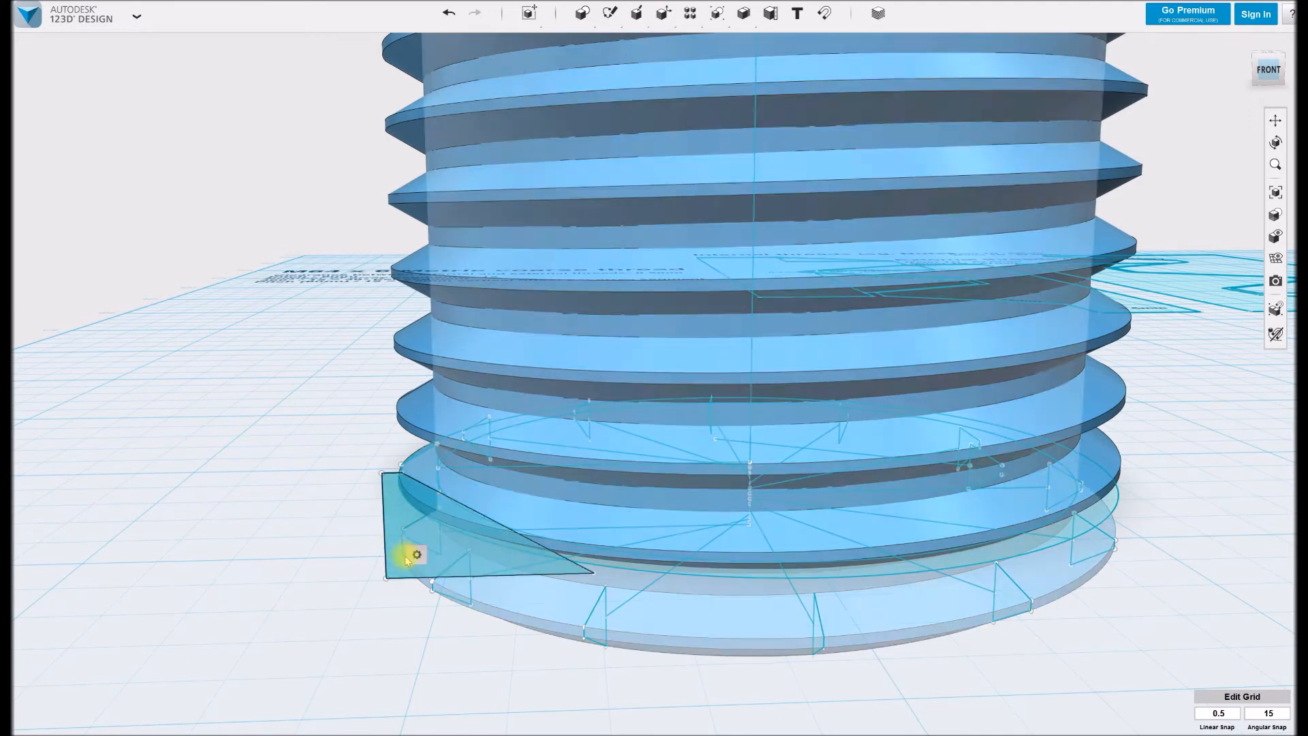
mouse_move(416, 553)
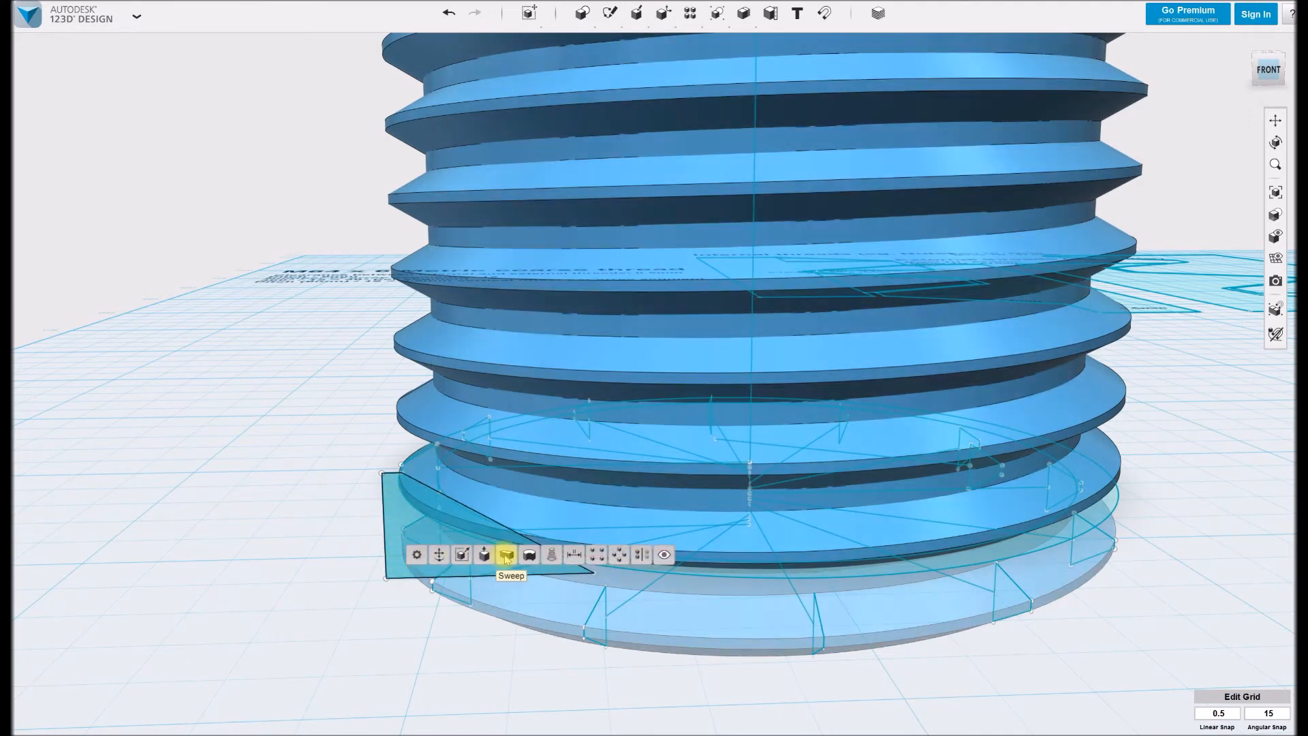
click(529, 555)
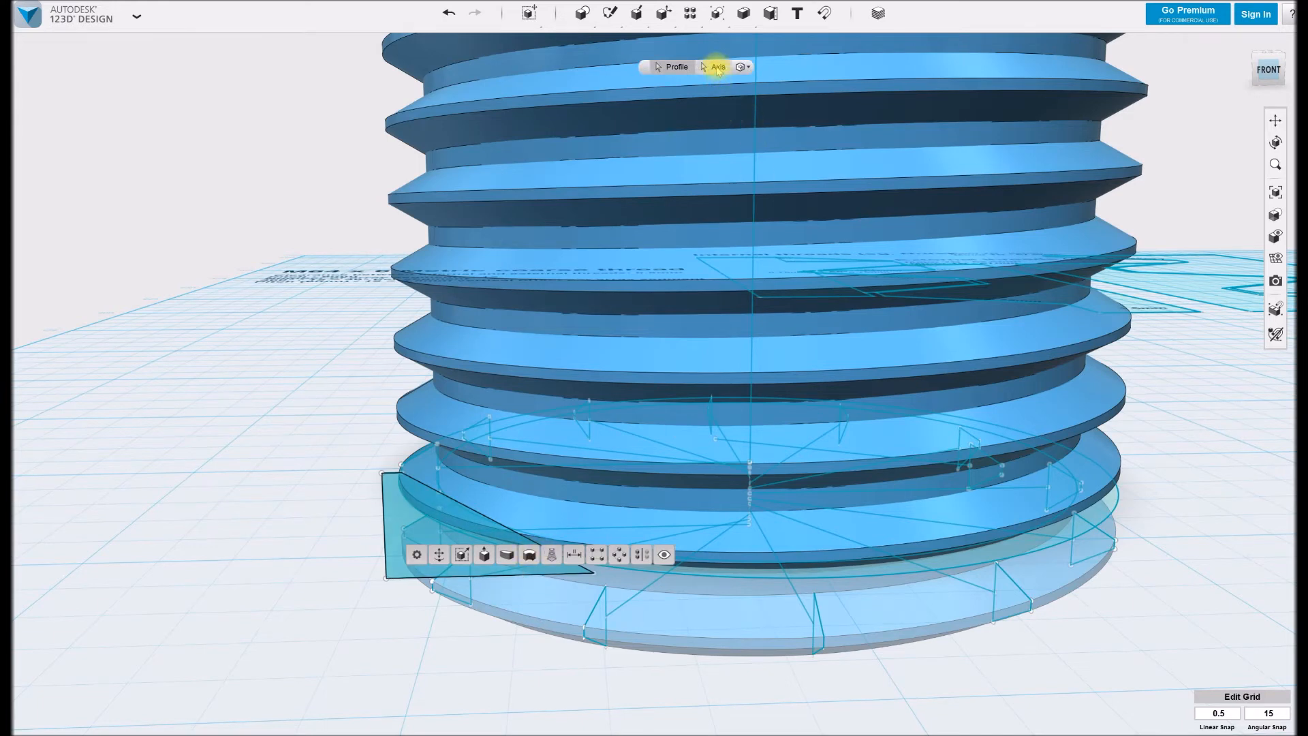
click(717, 68)
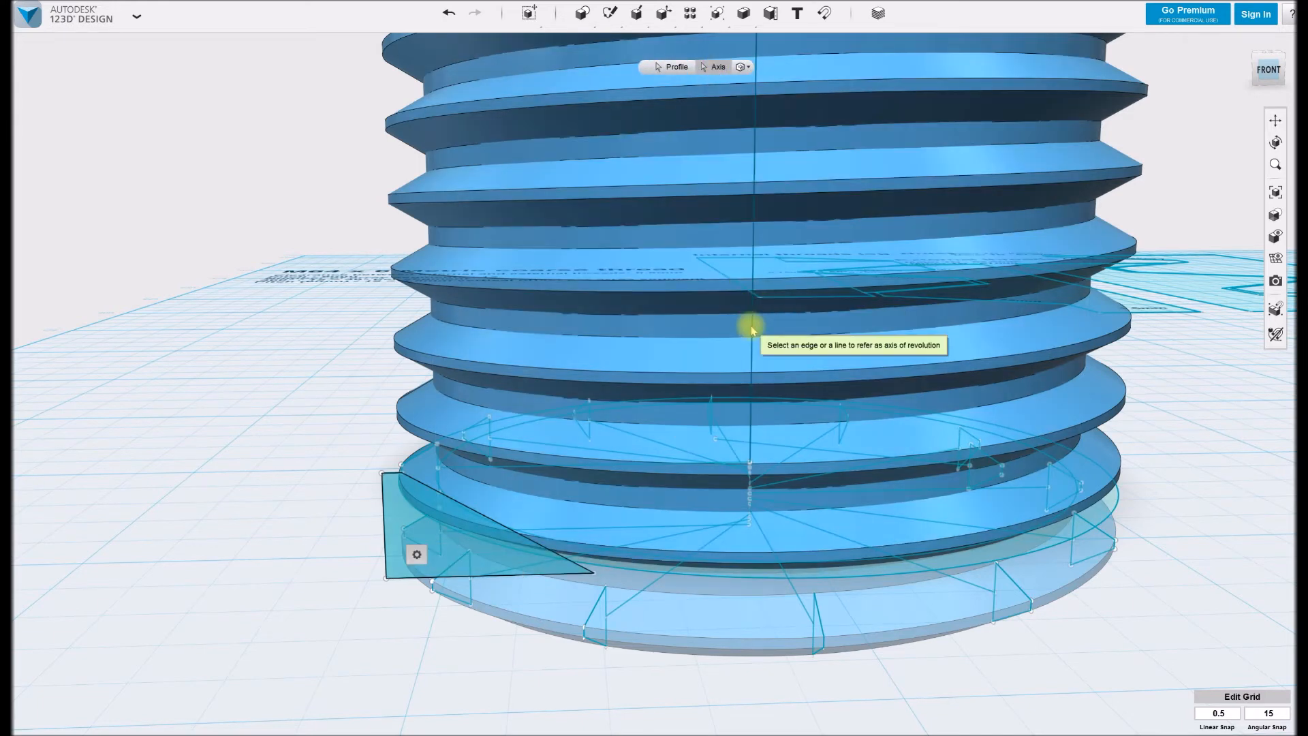
click(751, 330)
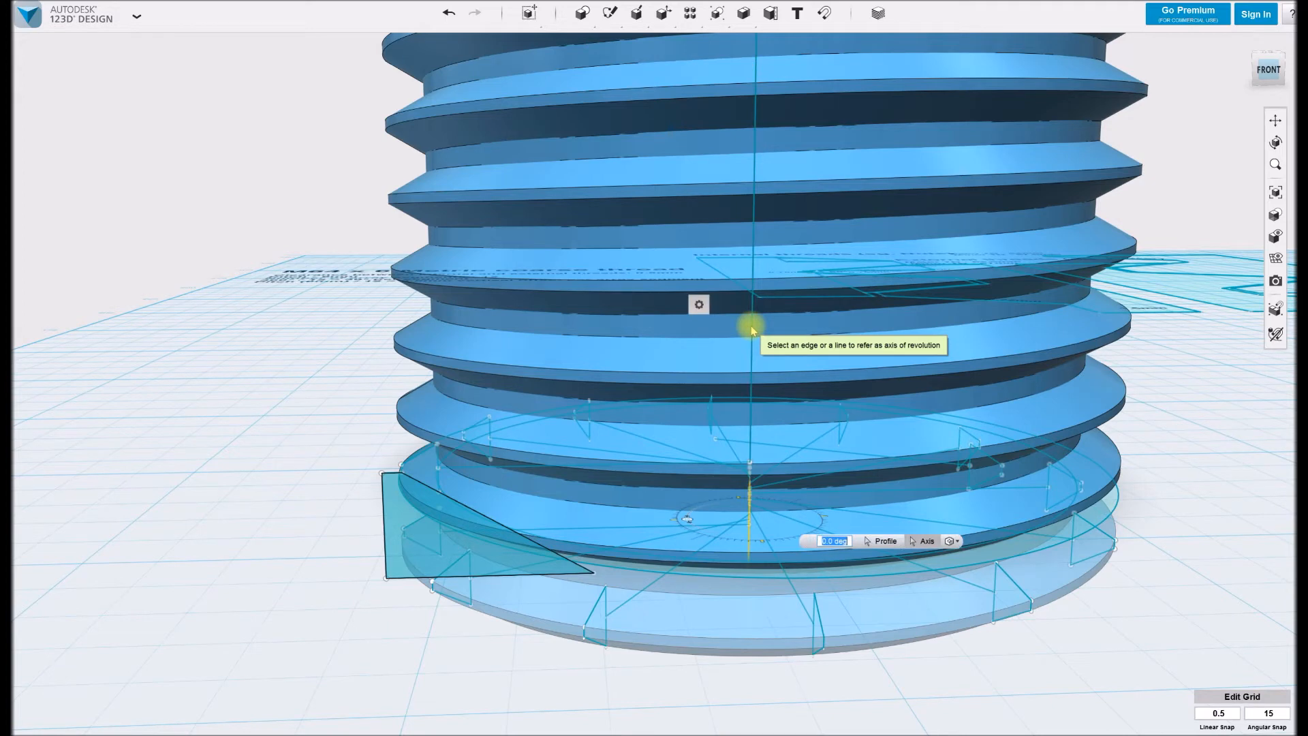
key(Return)
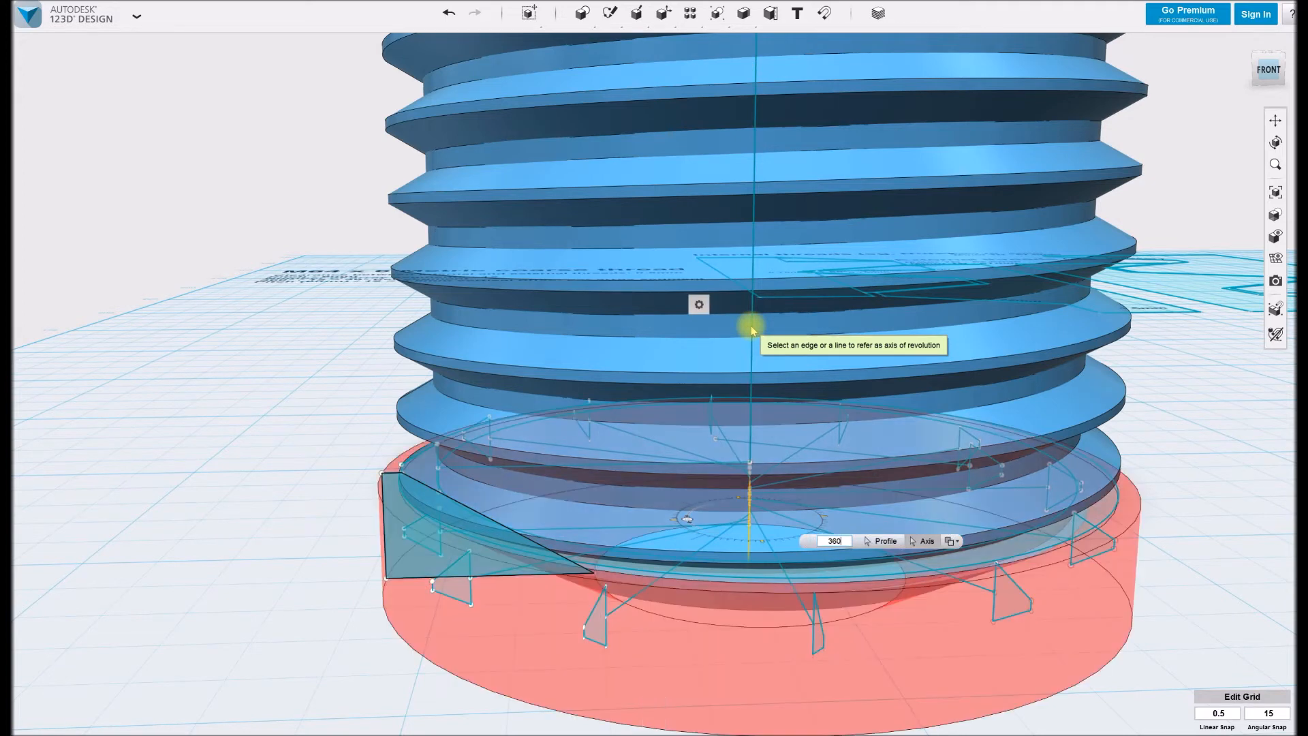
key(Return)
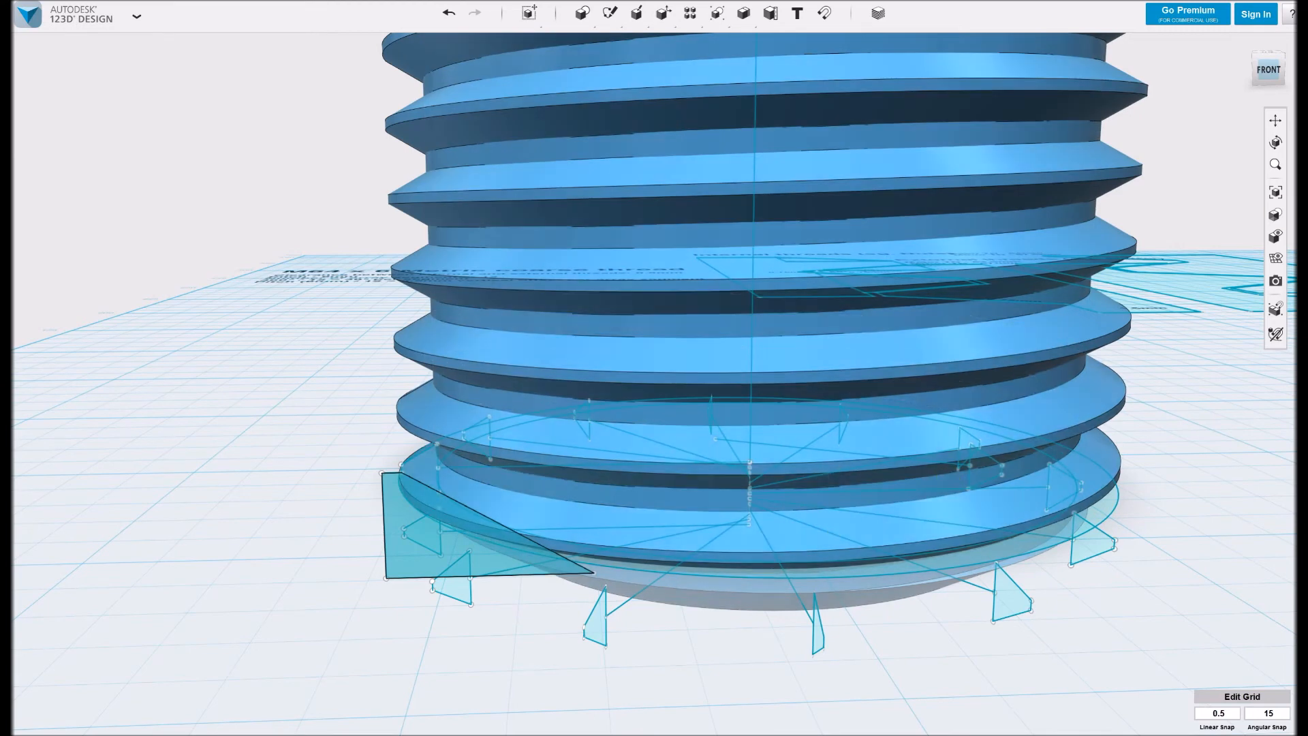
Hide all sketches and inspect the trimmed lower end of the bolt
mouse_move(1274, 236)
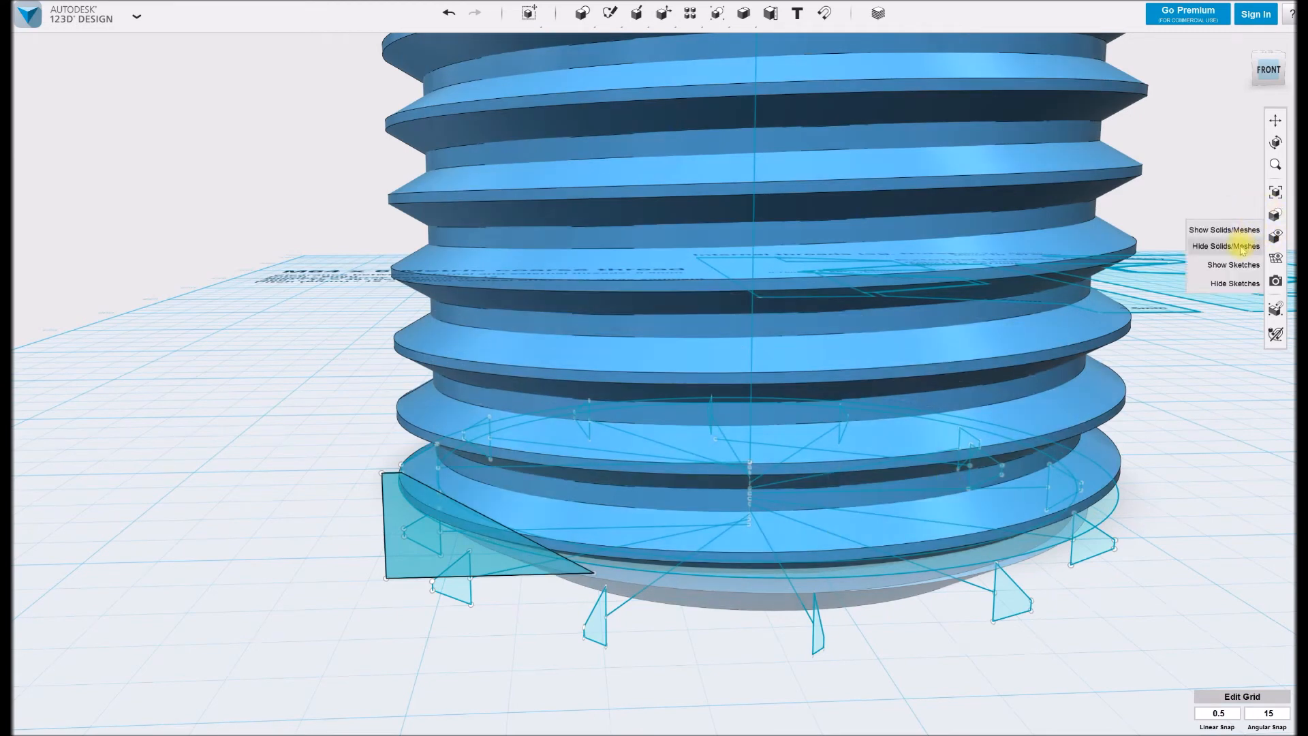
click(1238, 287)
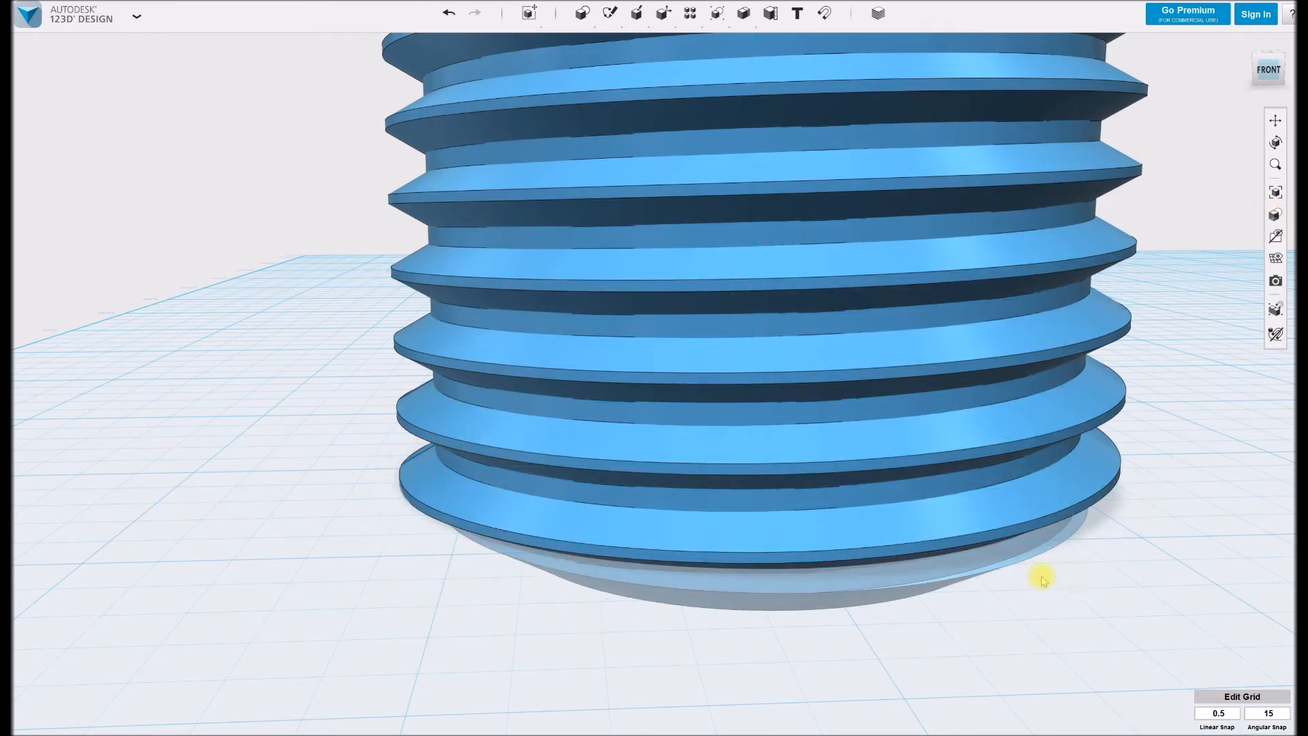
scroll(1043, 577, up, 2)
scroll(1027, 578, down, 5)
shift+middle_drag(977, 560, 581, 545)
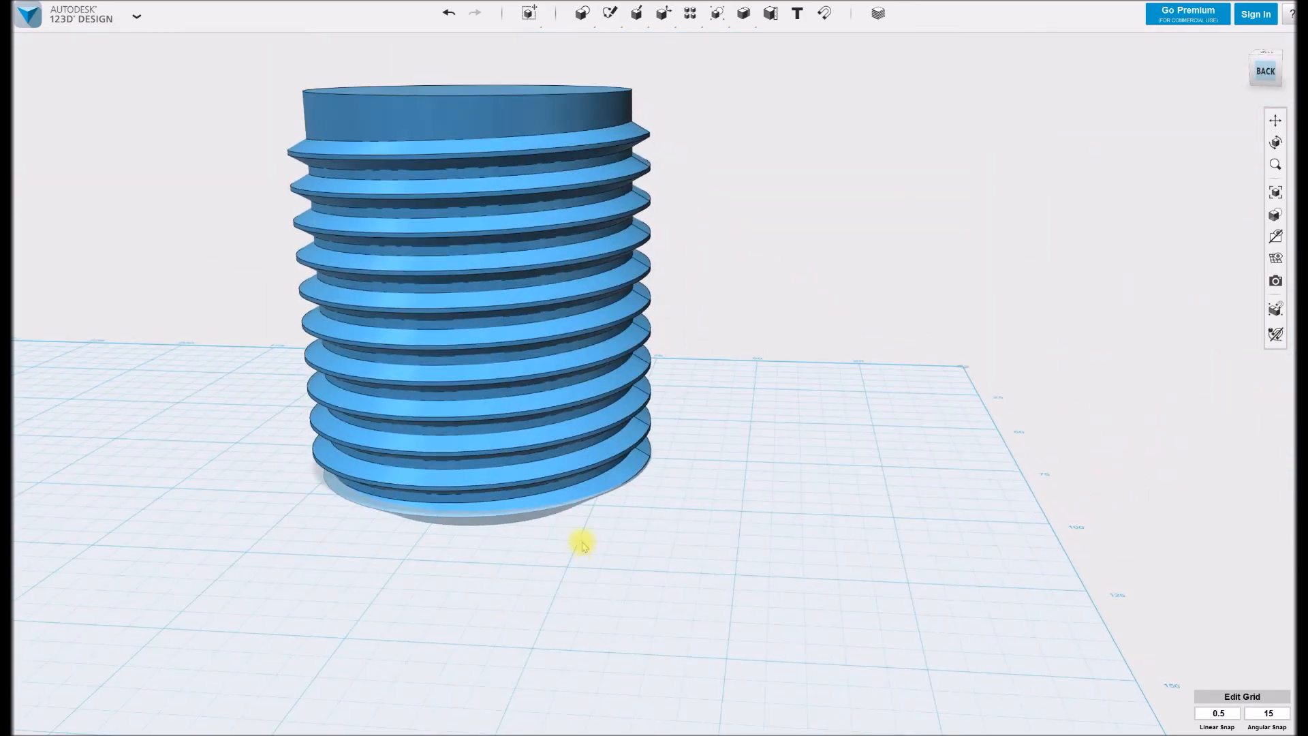
Sketch a six-sided polygon with a 47.5 mm radius centred on the top face of the bolt's core
middle_drag(521, 396, 688, 593)
mouse_move(911, 446)
shift+middle_down()
mouse_move(811, 444)
mouse_move(748, 423)
mouse_move(681, 341)
mouse_move(693, 377)
mouse_move(821, 442)
shift+middle_up()
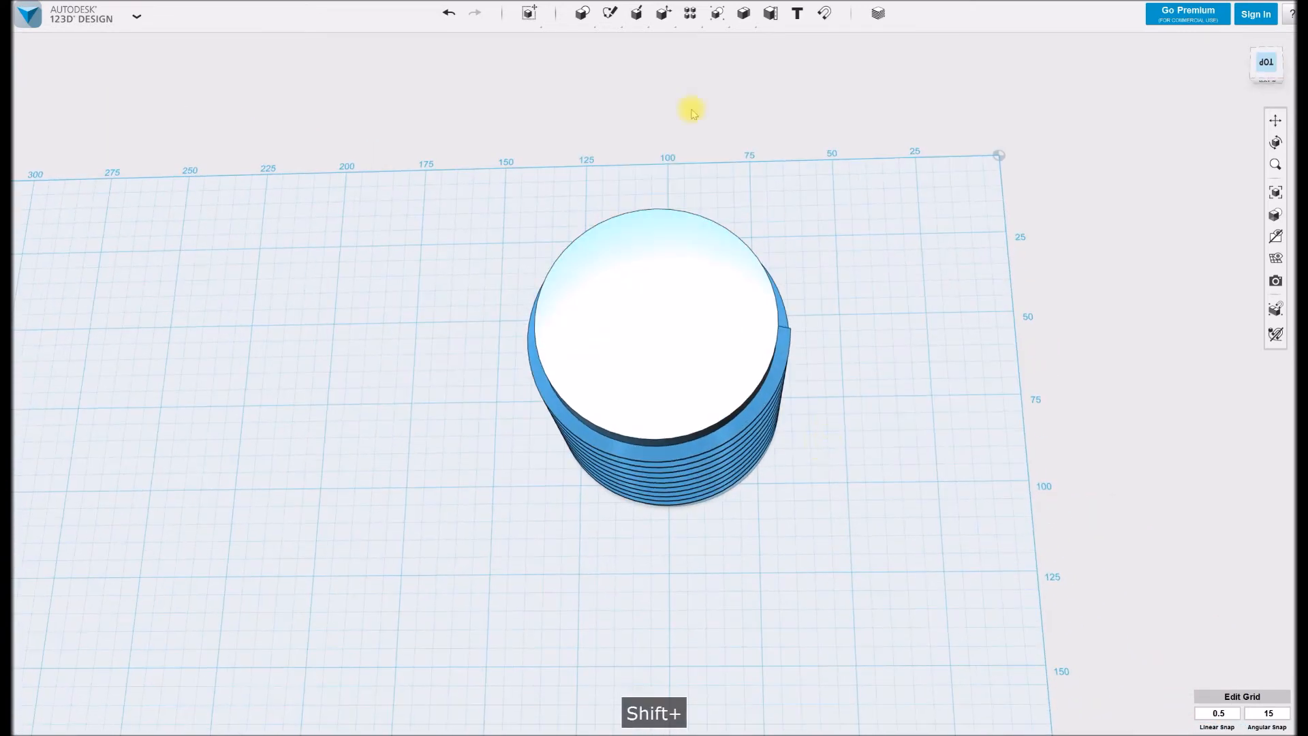
mouse_move(610, 14)
click(673, 44)
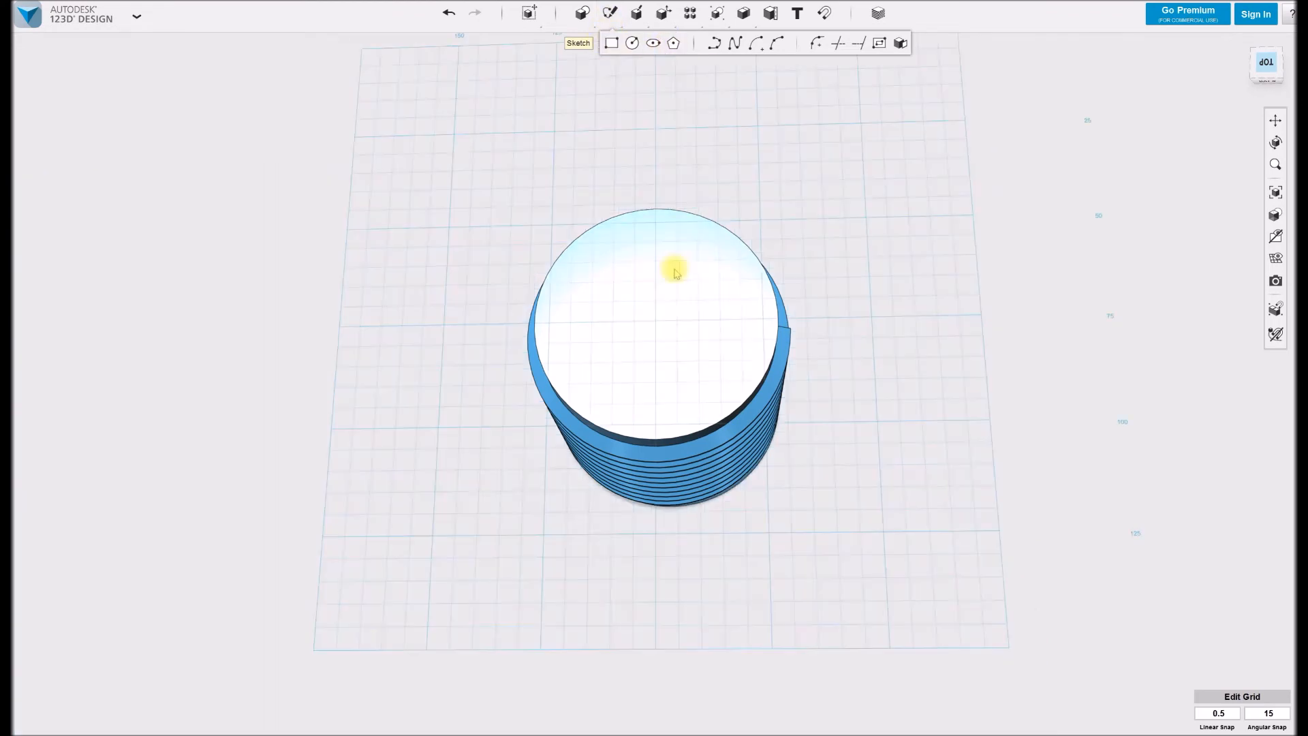
click(657, 326)
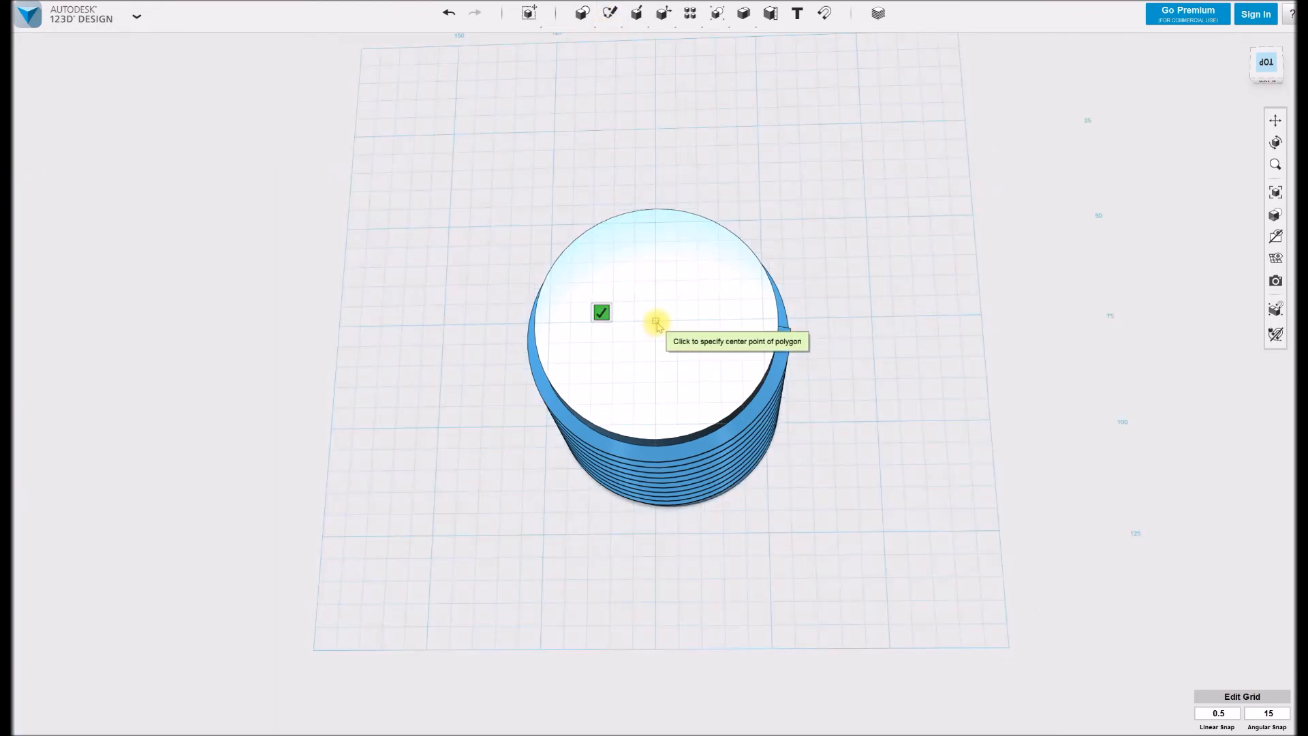
click(656, 322)
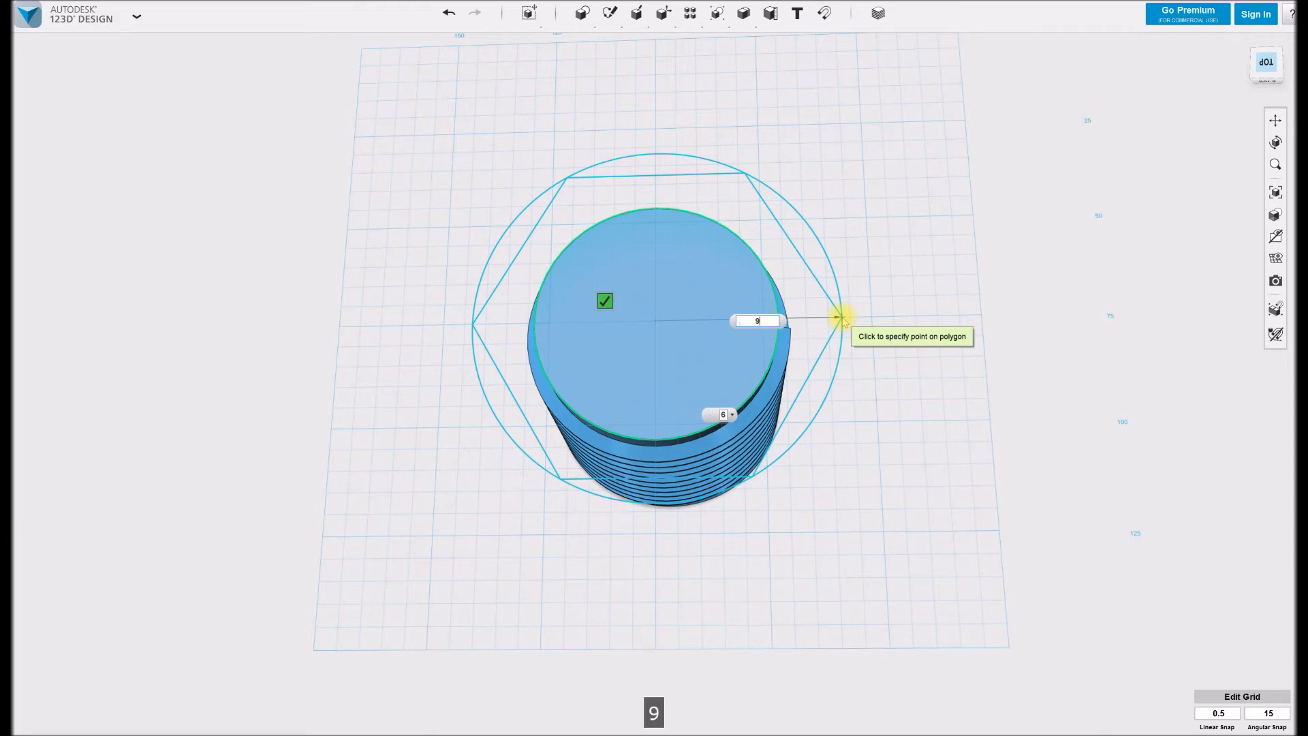
text(5)
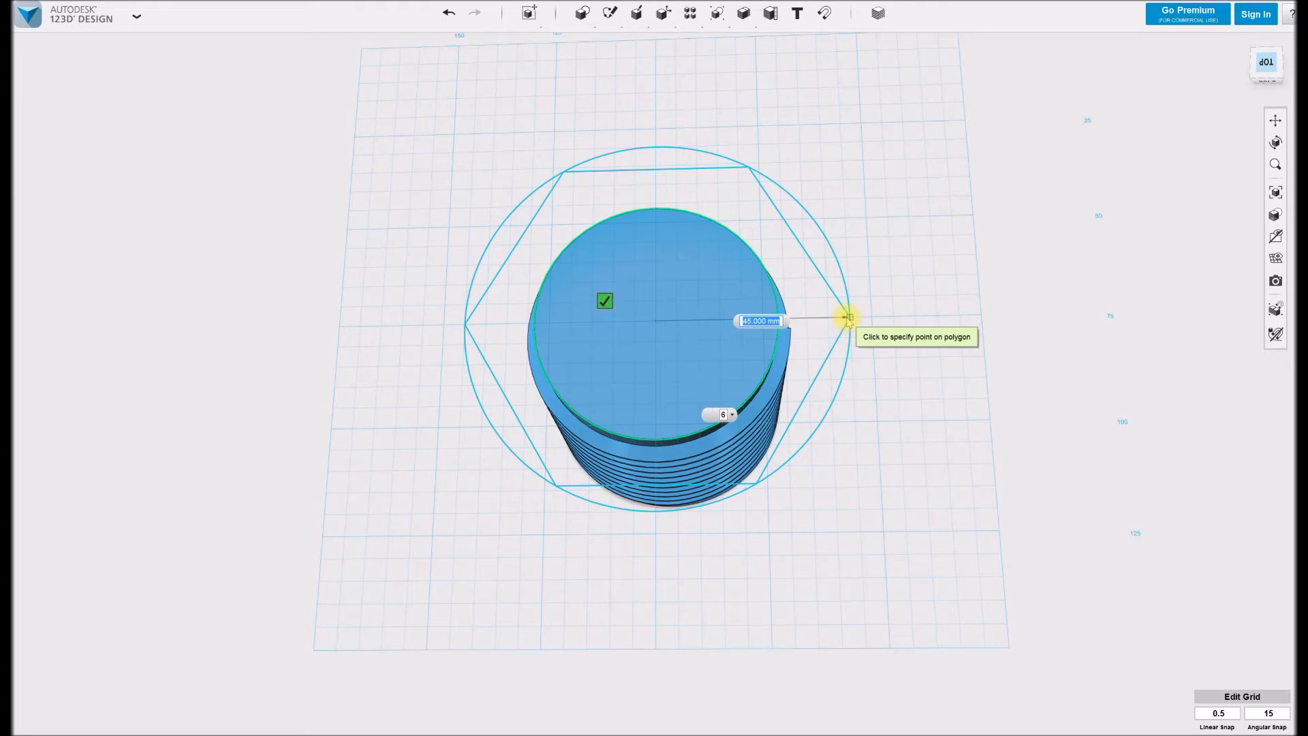
text(7.5)
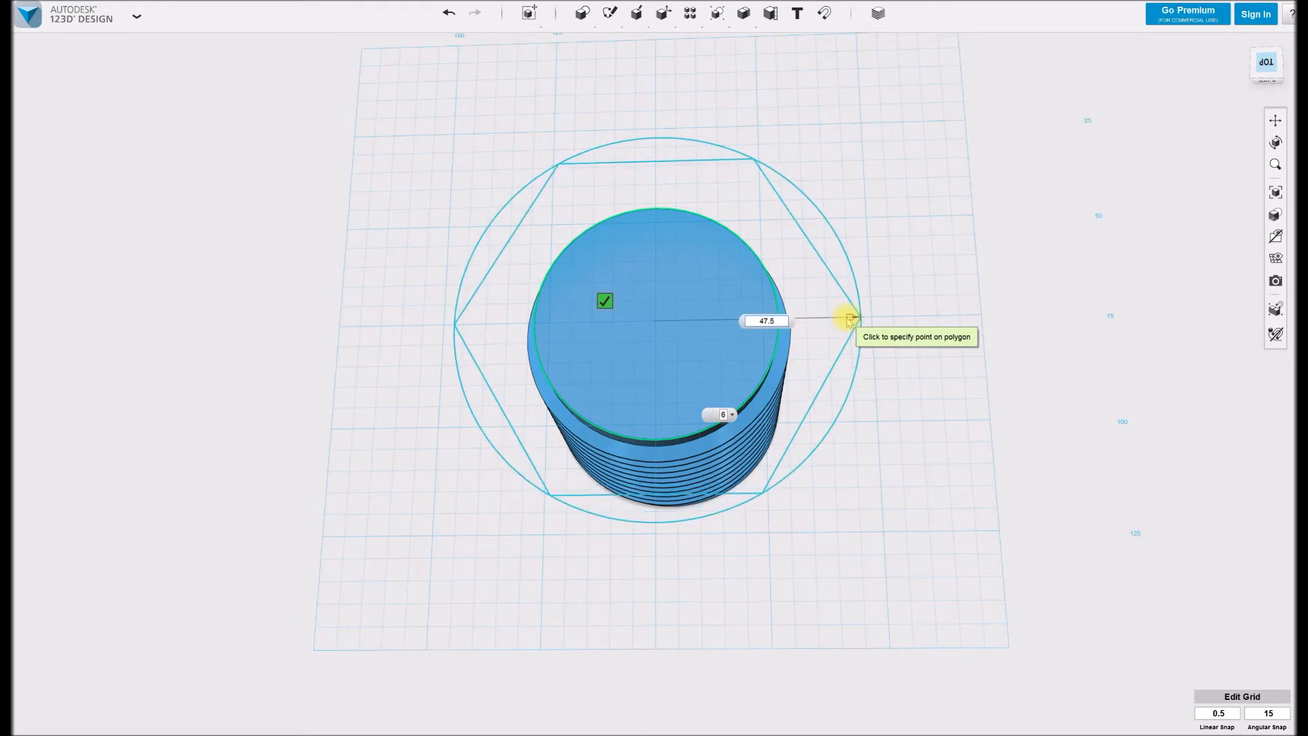
key(Return)
key(Return)
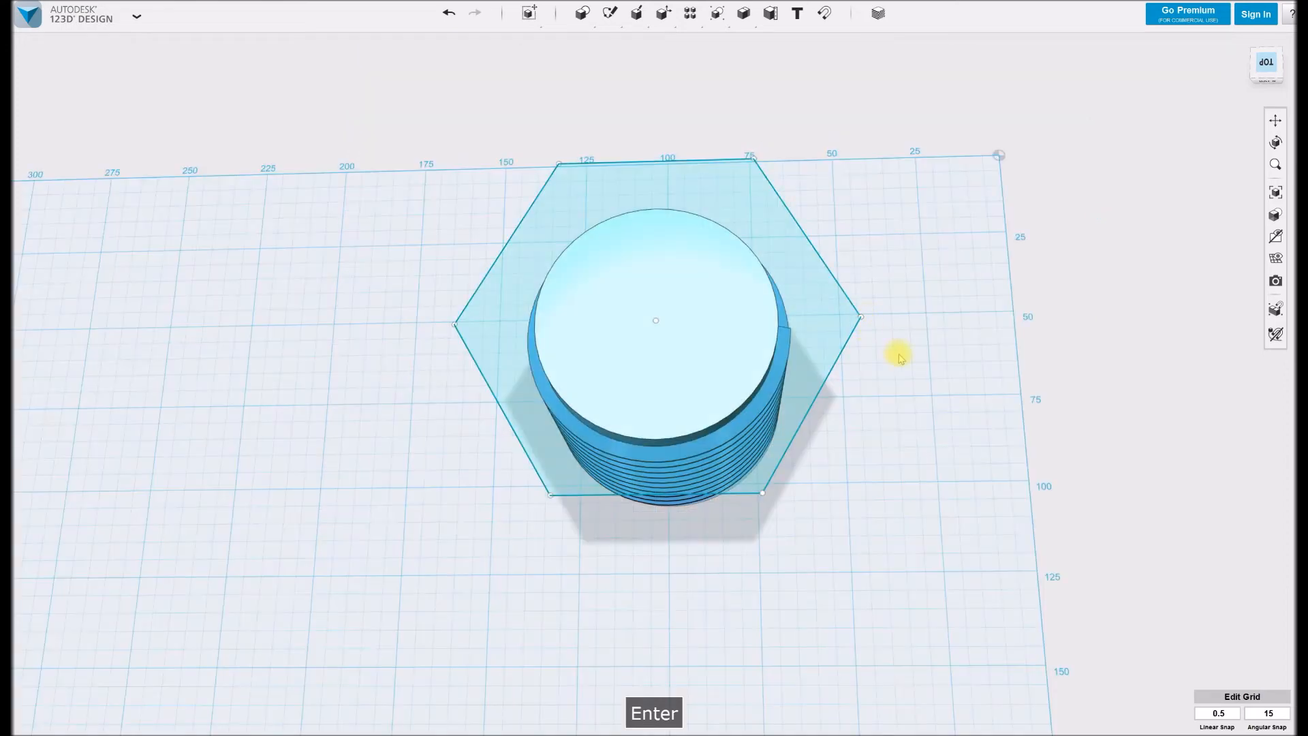
Extrude the hexagon 10 mm downward around the top of the core to form the bolt head
shift+middle_drag(891, 368, 890, 234)
shift+middle_drag(826, 207, 810, 322)
click(797, 311)
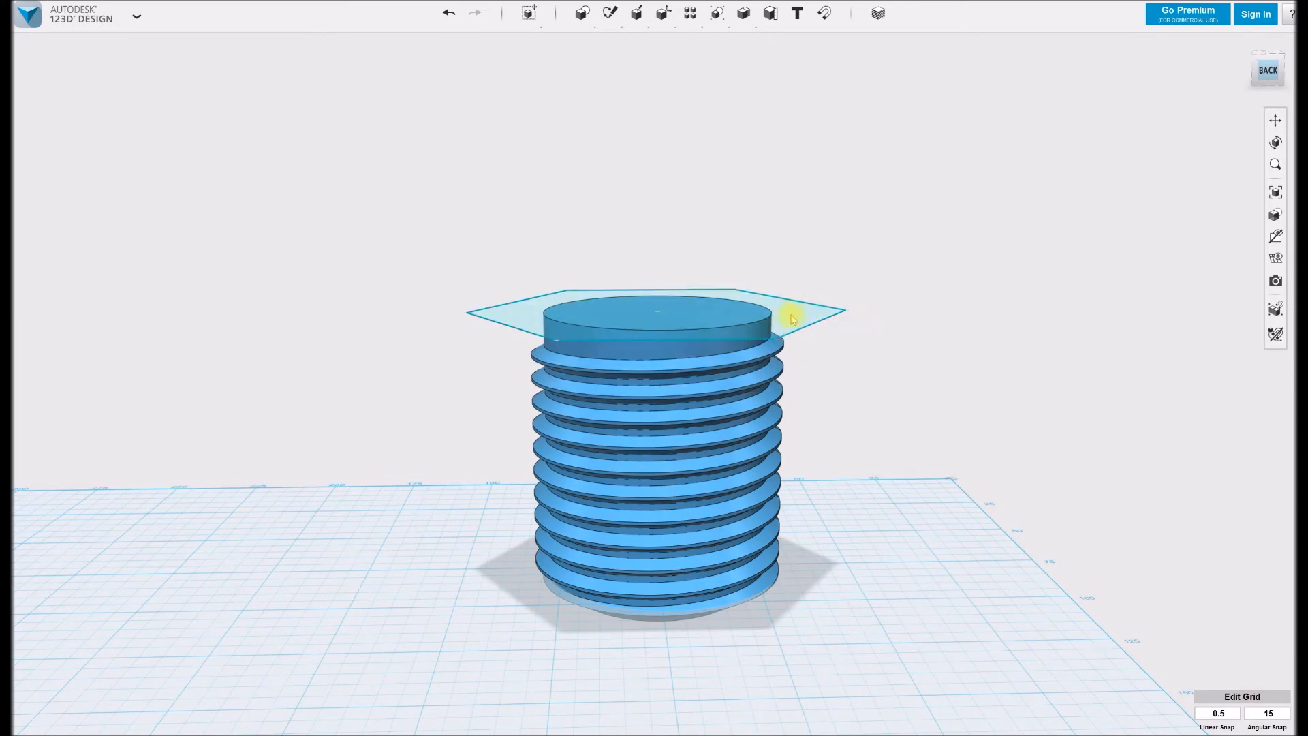
click(793, 316)
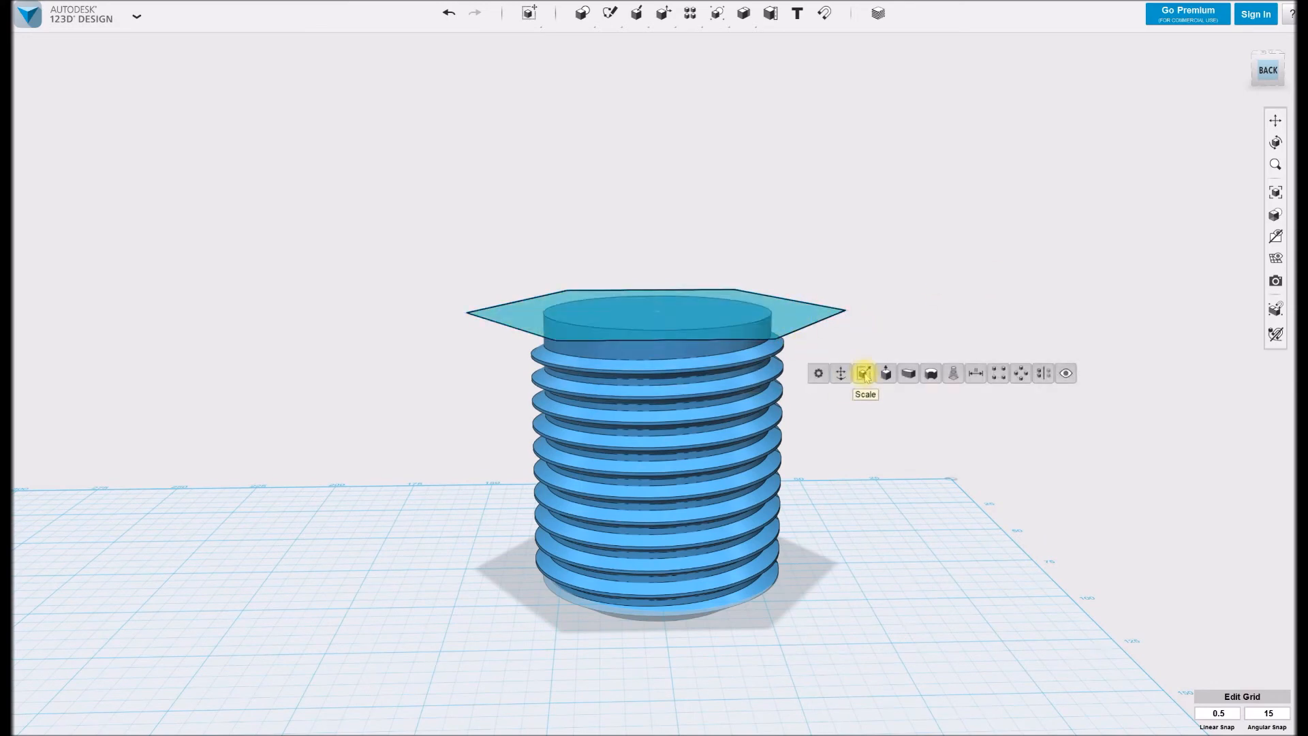
click(884, 372)
shift+middle_drag(885, 372, 688, 293)
drag(674, 291, 677, 334)
click(805, 384)
click(834, 463)
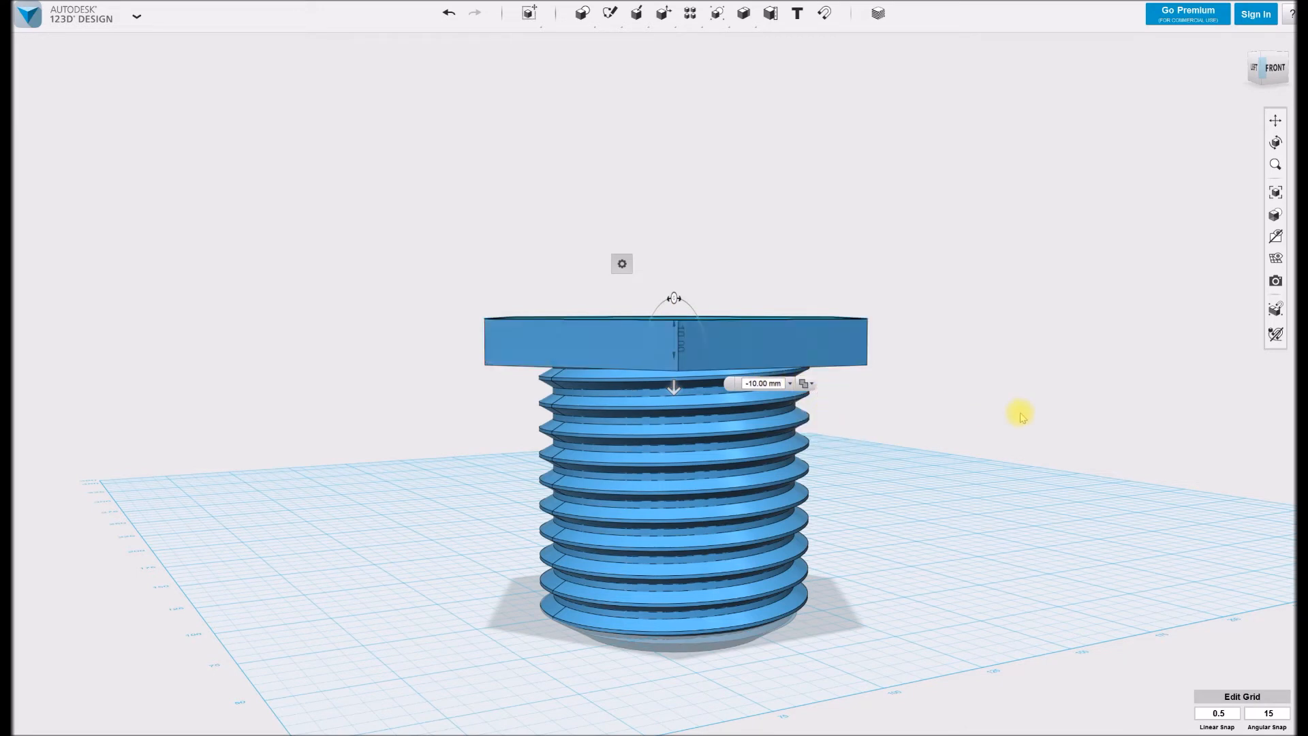
key(Return)
Extrude the top face of the hexagonal bolt head 9 mm upward to thicken the head
shift+middle_drag(856, 294, 849, 300)
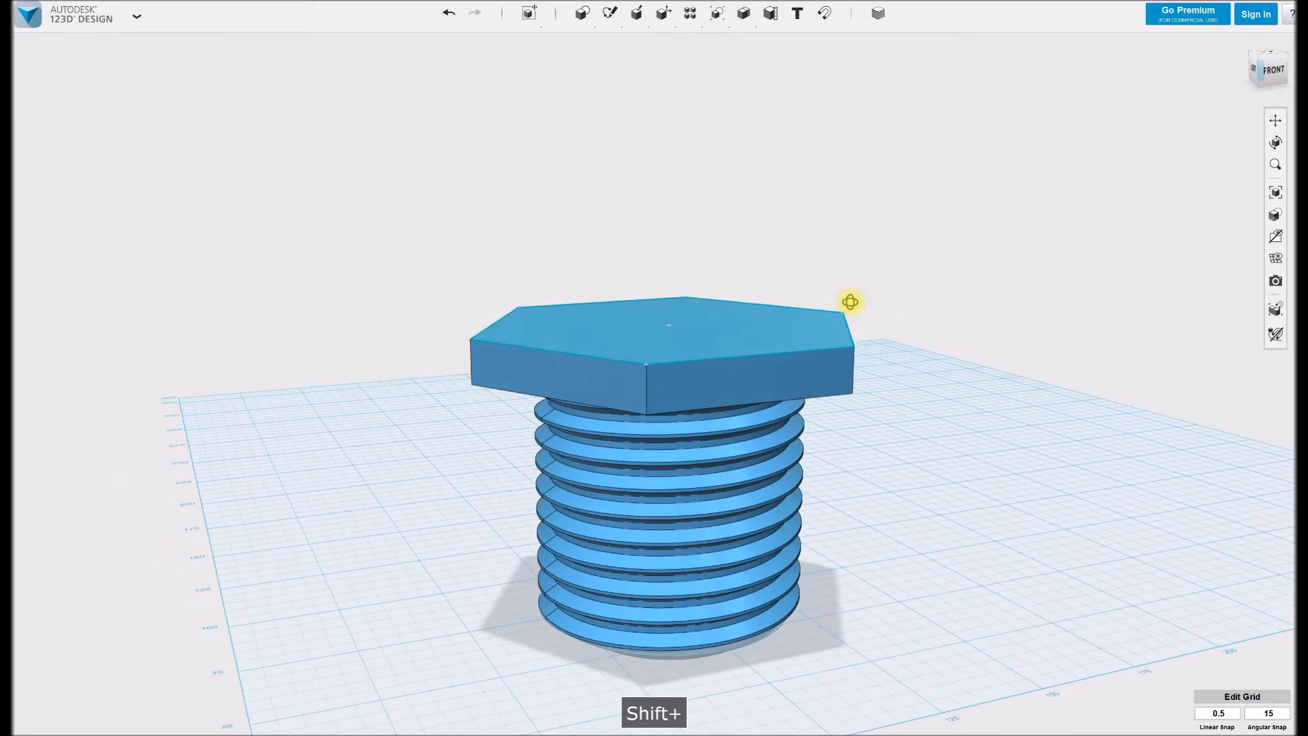
click(761, 335)
mouse_move(712, 319)
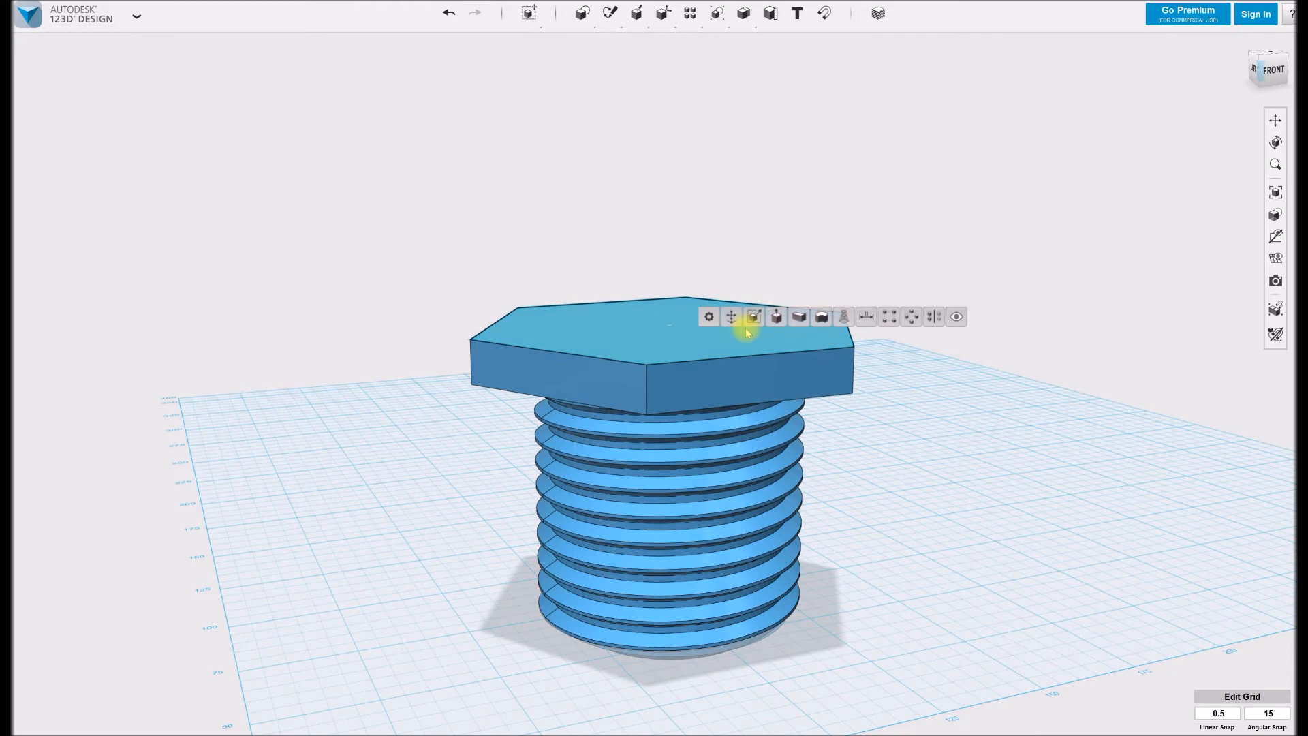
click(776, 316)
drag(670, 296, 669, 256)
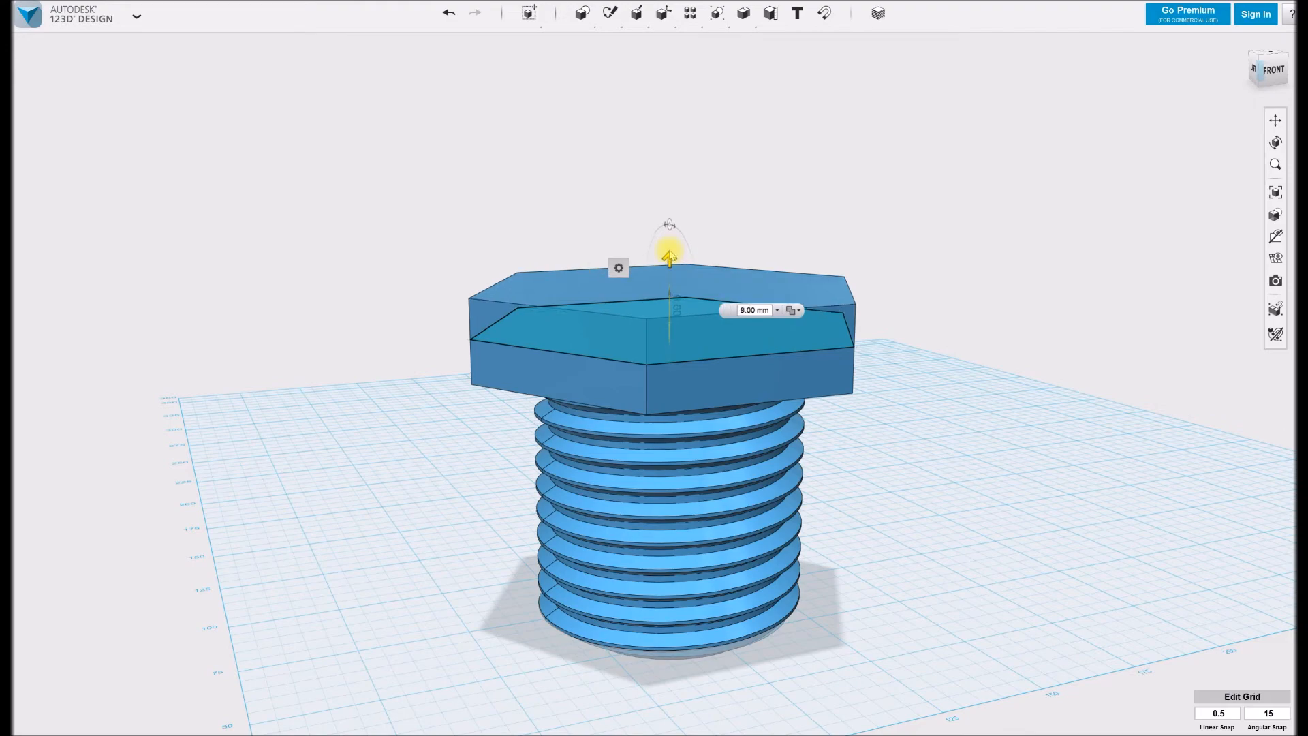
key(Return)
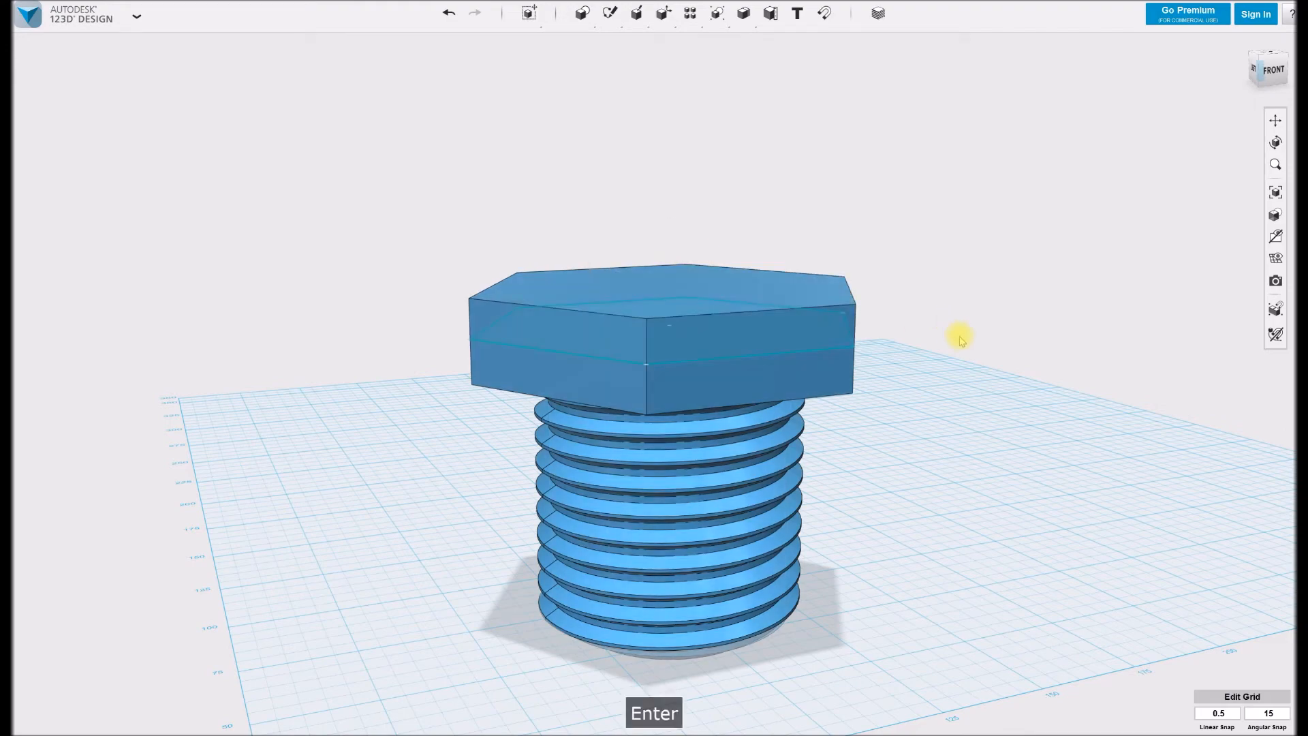
Examine the bolt's head, the thread just beneath it and the trimmed lower end from several sides
shift+middle_drag(952, 391, 1288, 371)
shift+middle_drag(732, 486, 783, 406)
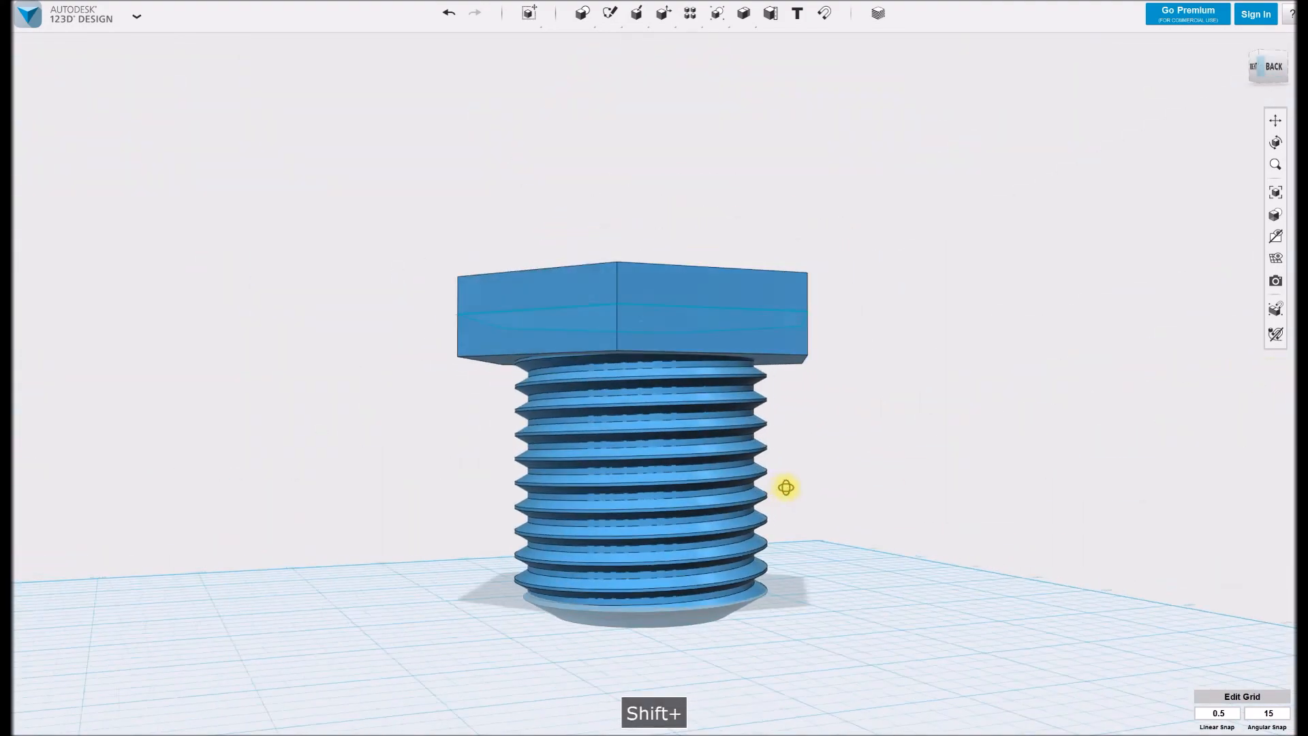
scroll(610, 439, up, 5)
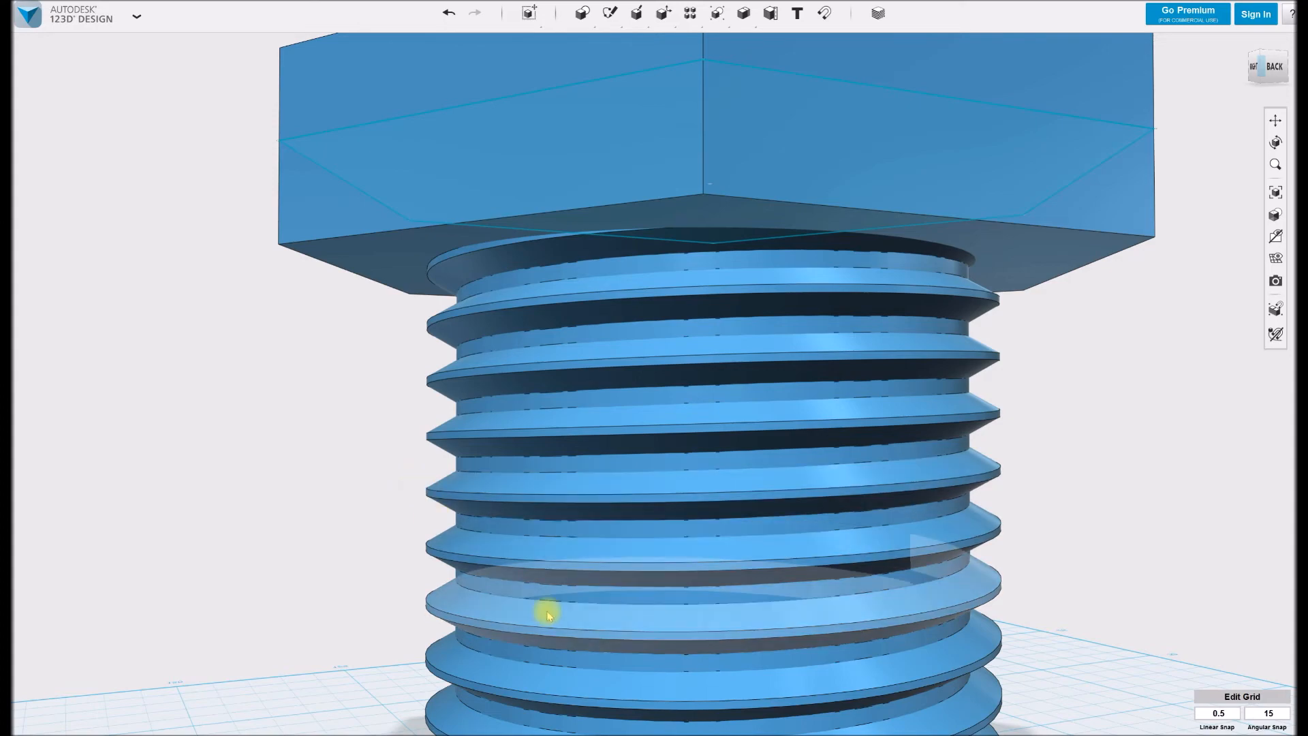
scroll(546, 612, up, 3)
scroll(543, 609, down, 8)
middle_drag(583, 574, 498, 513)
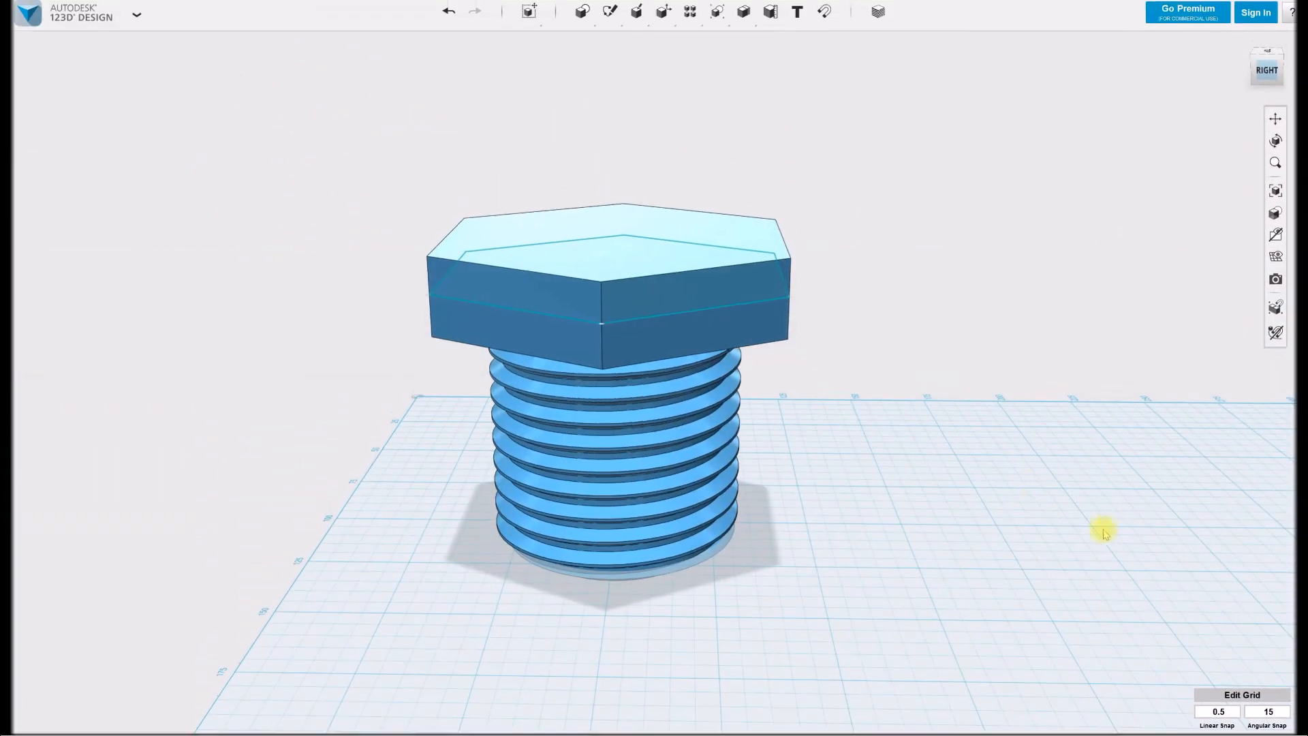
scroll(1141, 525, up, 2)
scroll(1112, 526, down, 6)
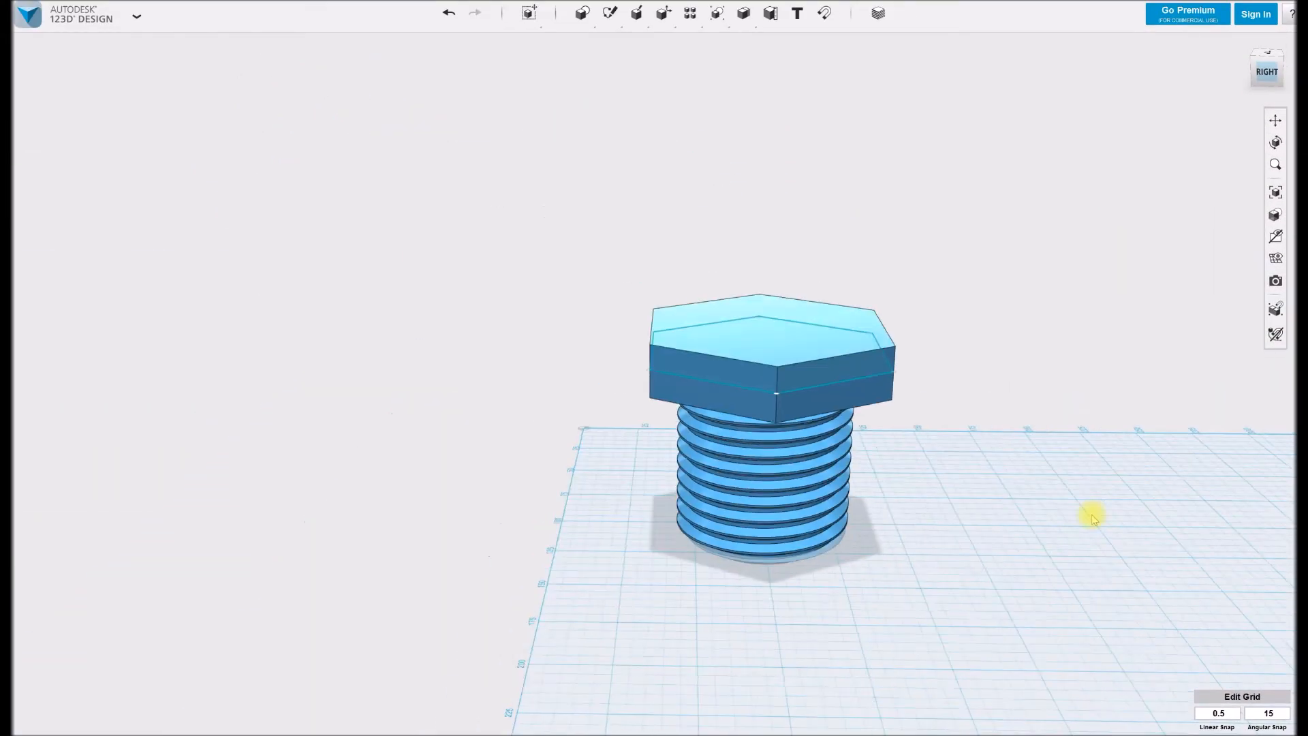
Show all sketches again and switch to the top view with empty grid space beside the bolt
middle_drag(1110, 502, 821, 380)
mouse_move(1275, 258)
click(1236, 265)
mouse_move(826, 516)
shift+middle_down()
mouse_move(721, 502)
mouse_move(764, 516)
shift+middle_up()
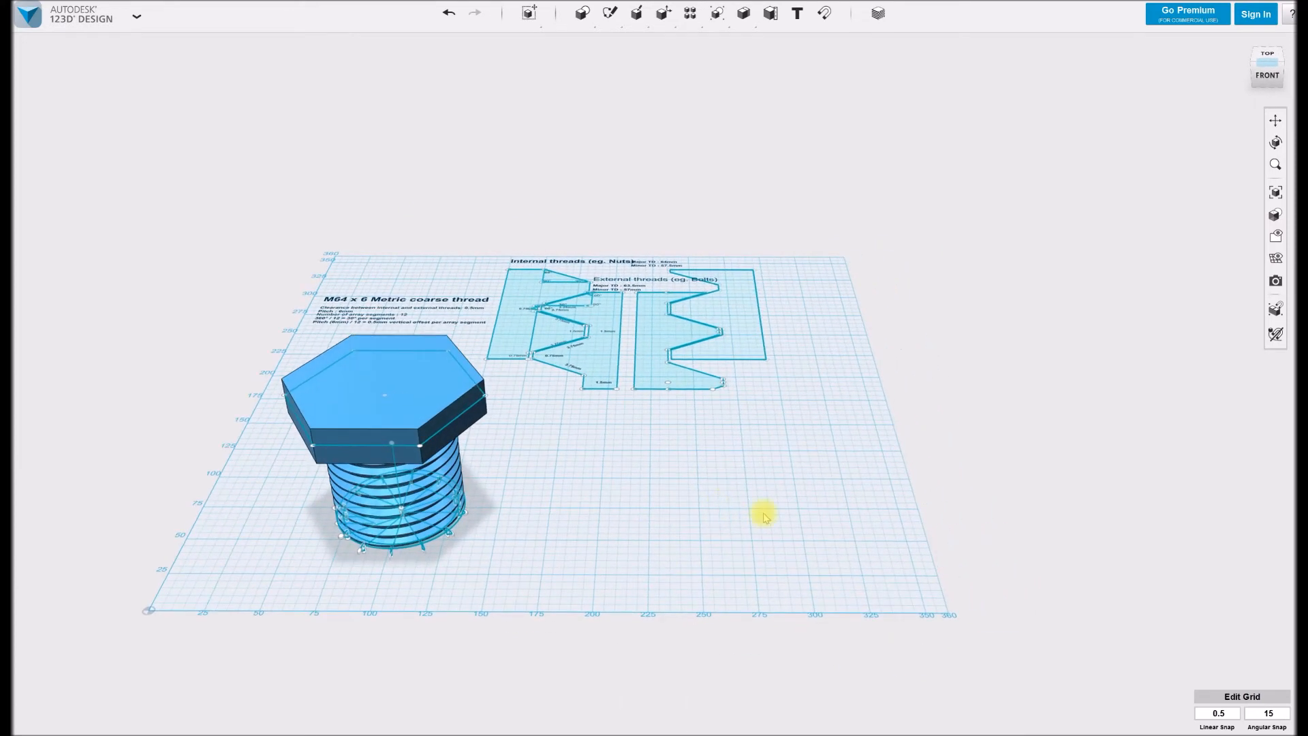
scroll(759, 458, up, 4)
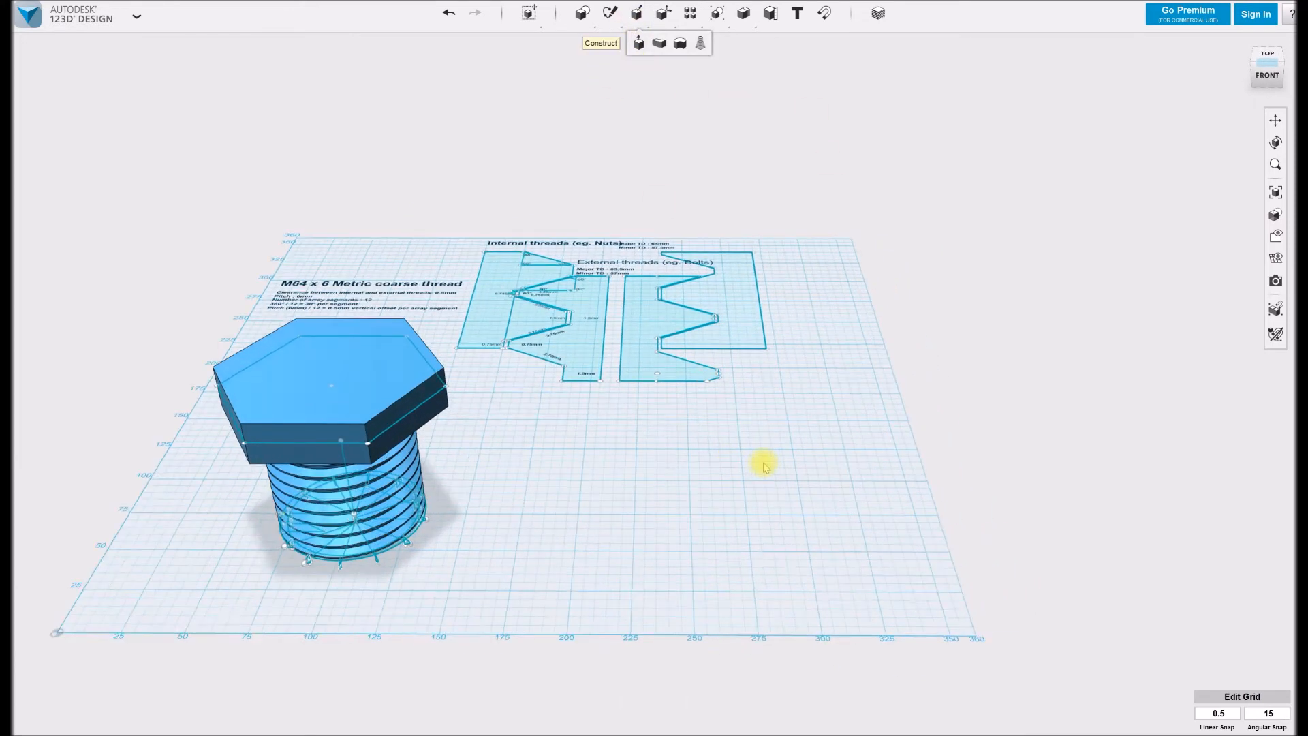
click(1267, 54)
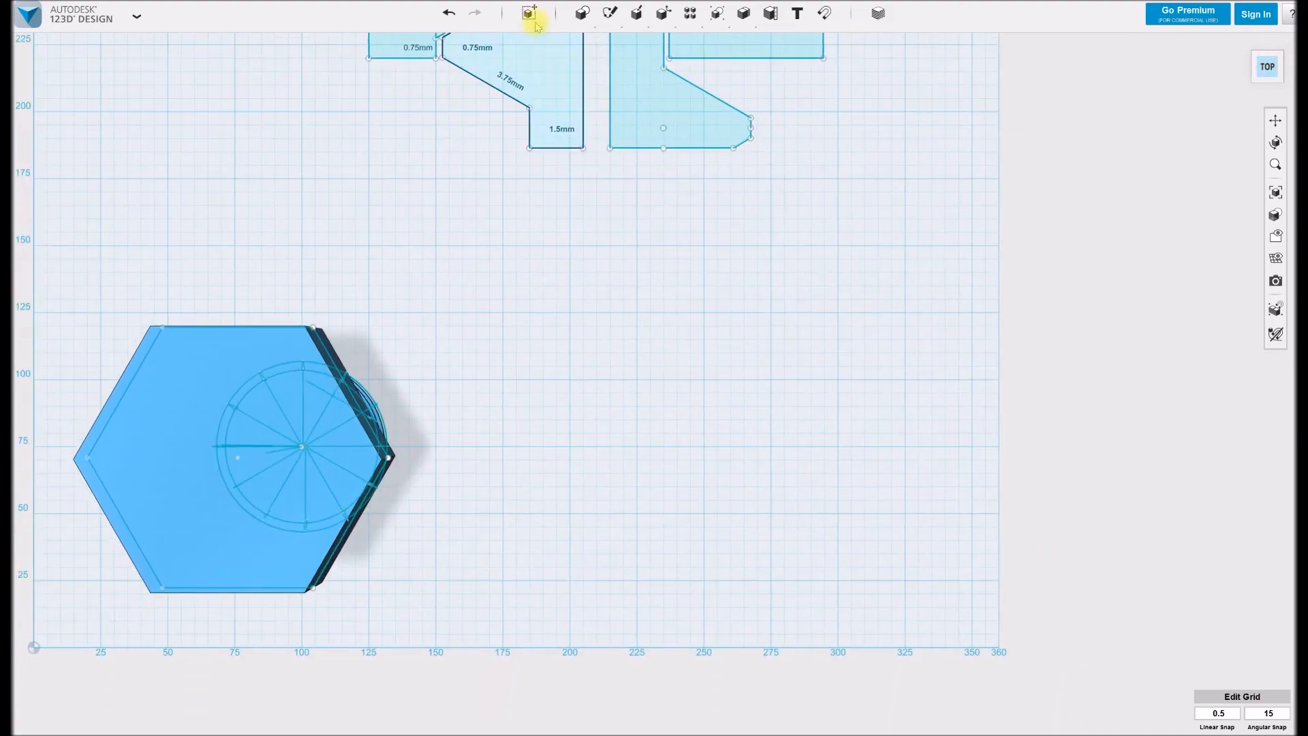
Sketch two concentric circles, 57.5 mm and 64 mm in diameter, on the empty grid beside the bolt
mouse_move(610, 13)
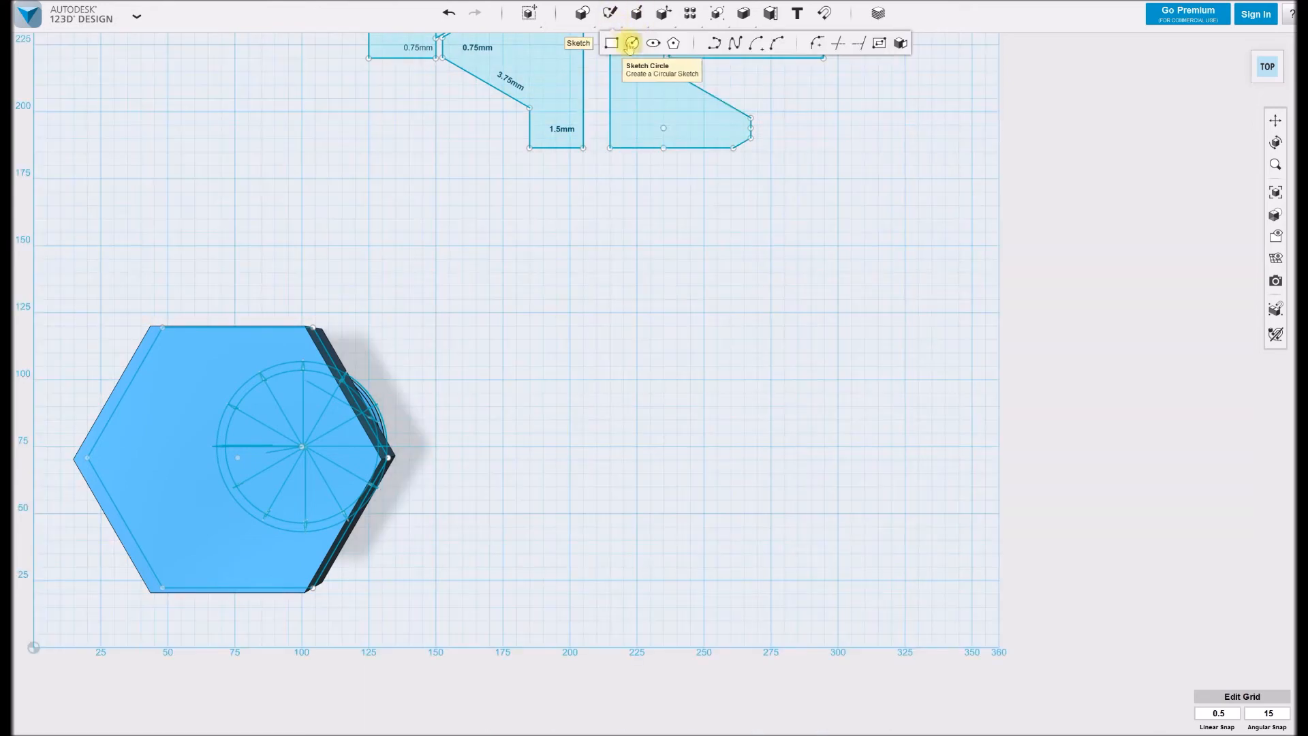
click(770, 447)
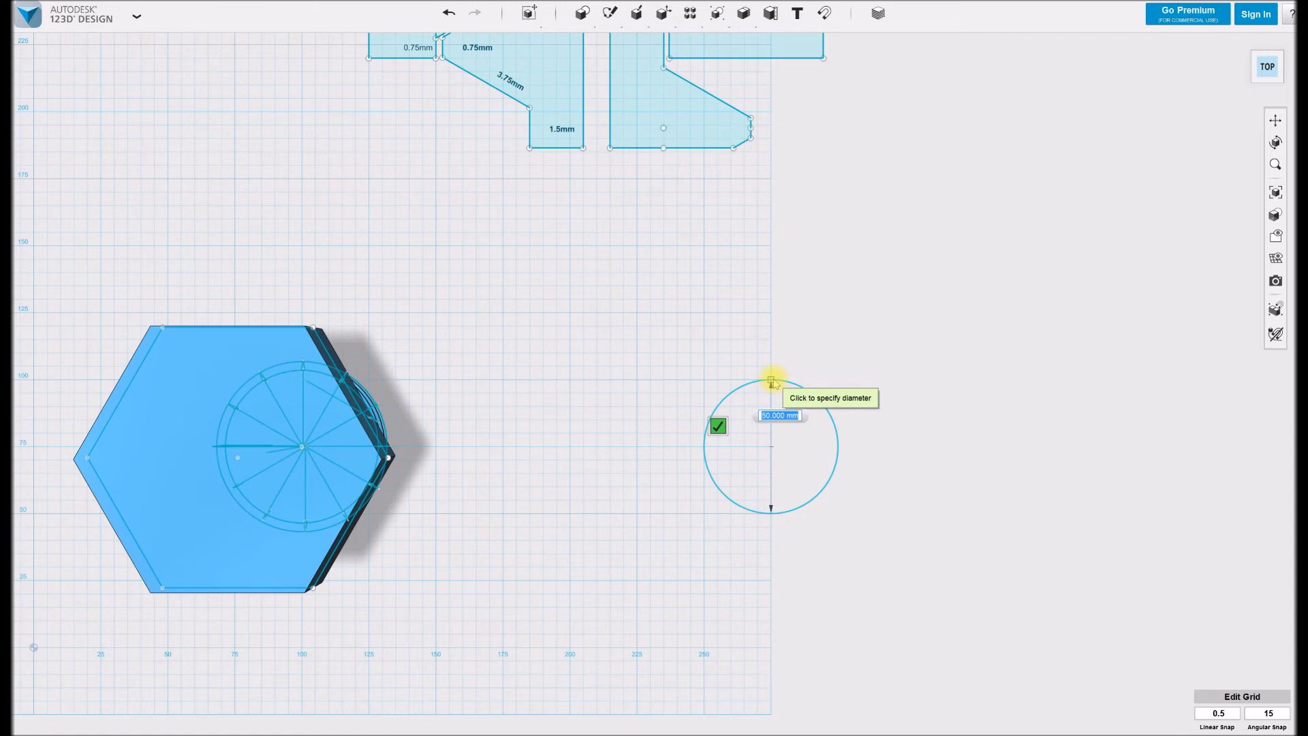
text(57.5)
key(Return)
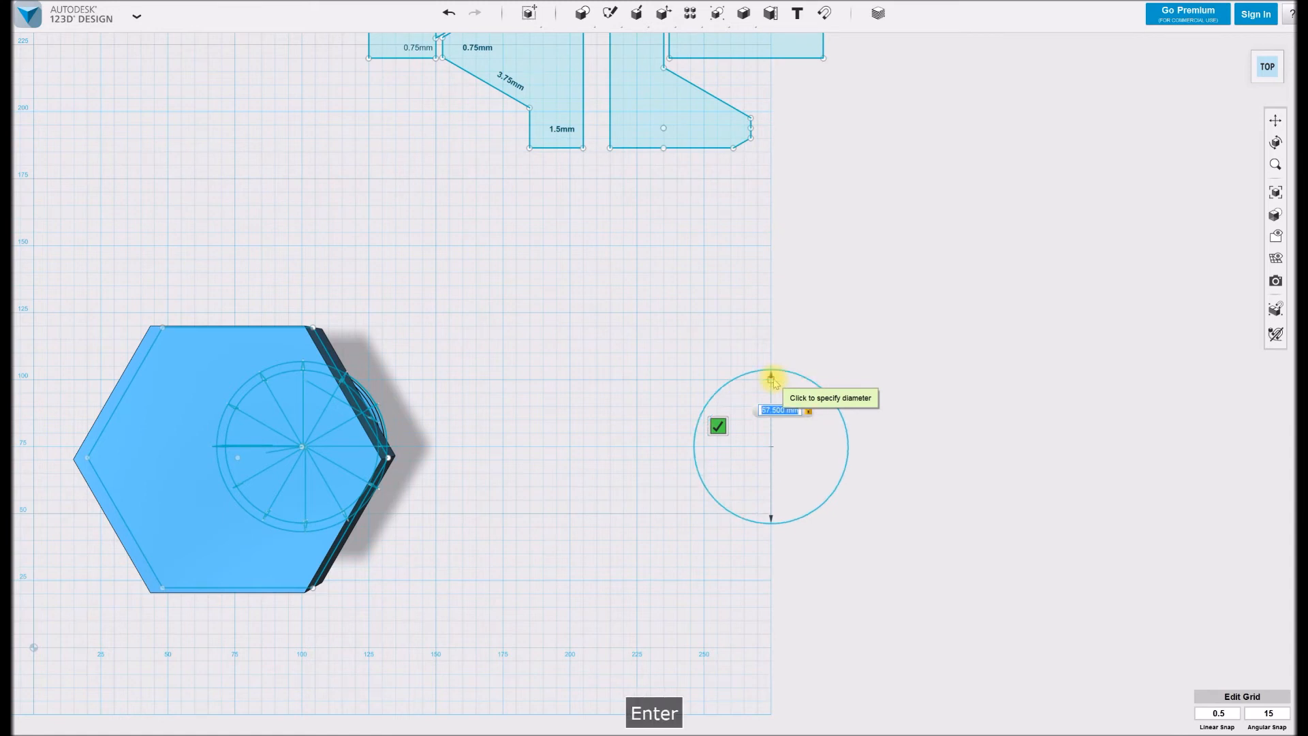
click(770, 446)
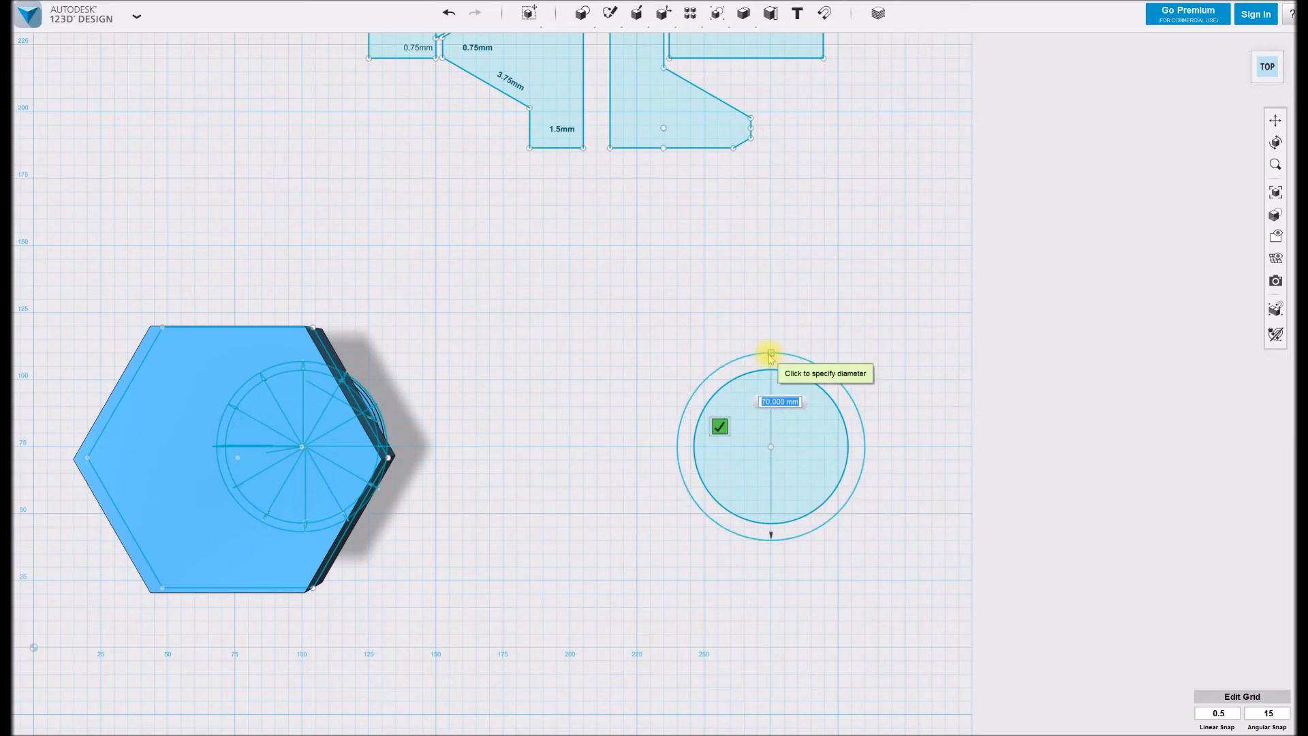
text(64)
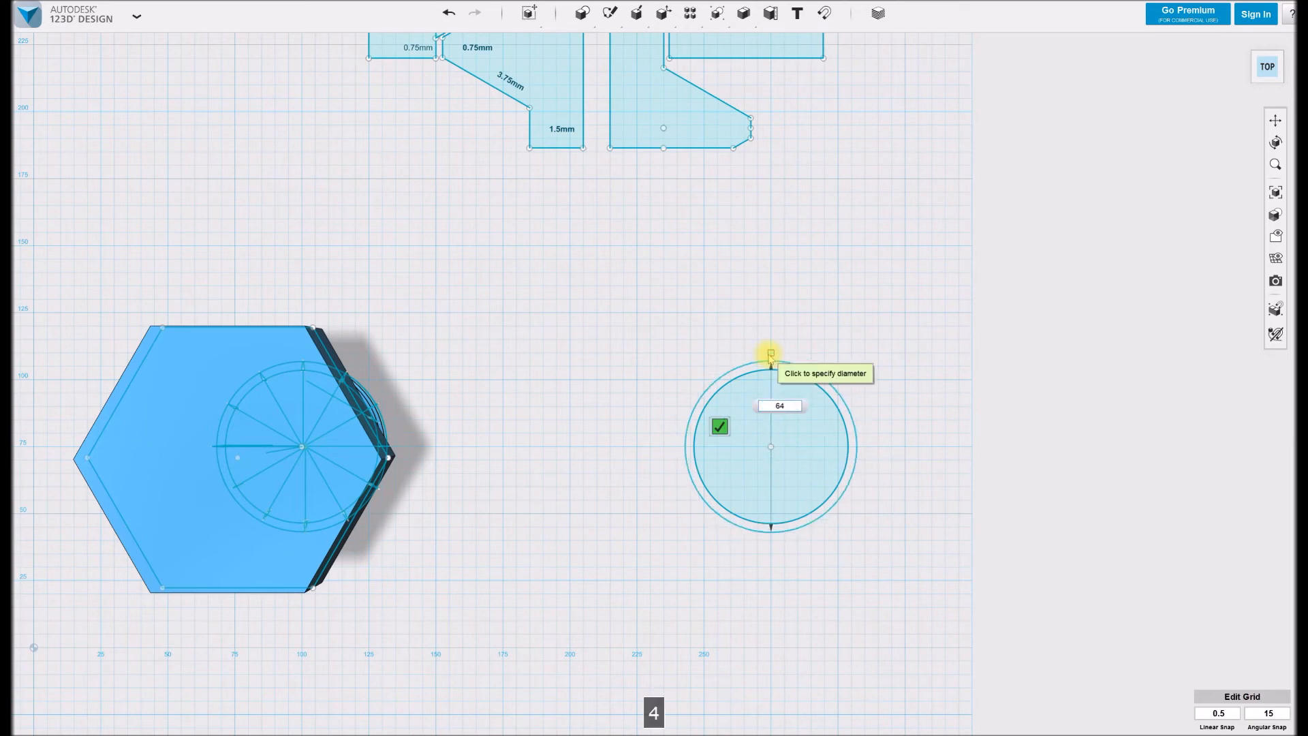
key(Return)
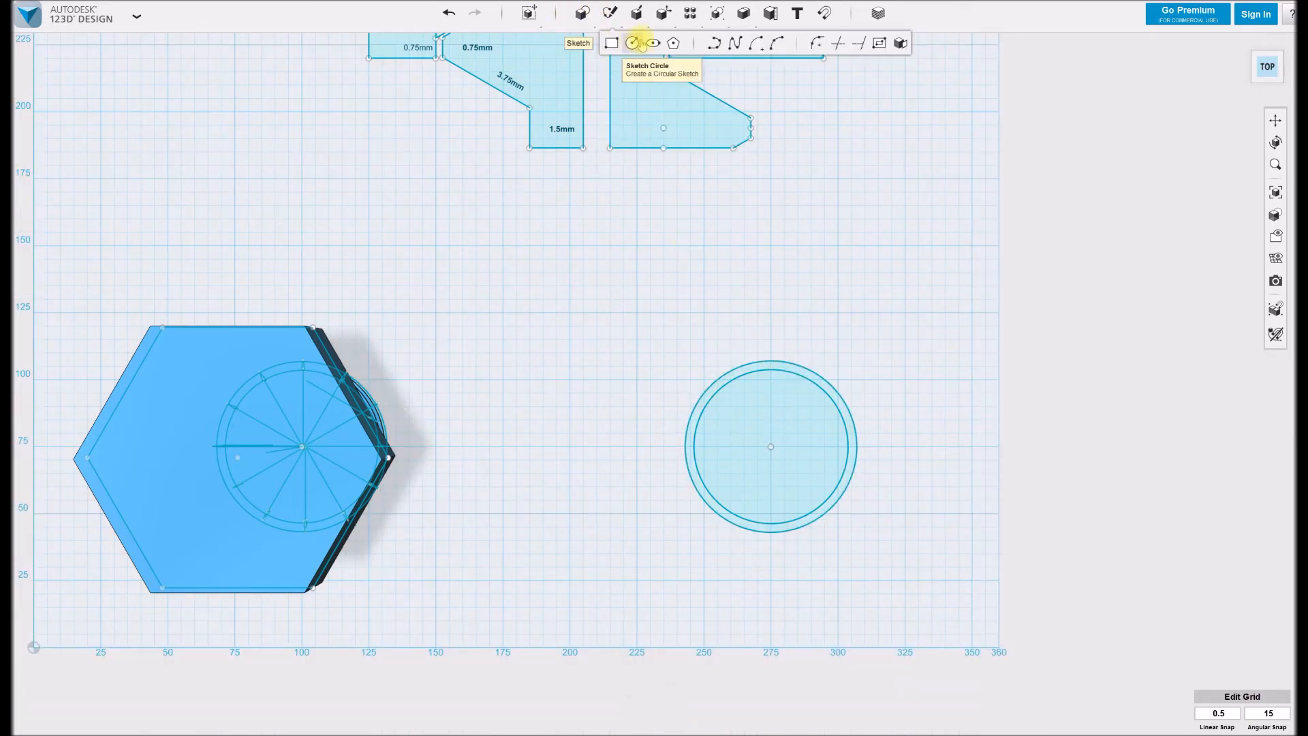
Within the circle sketch, draw a 32 mm polyline segment at 90 degrees from the centre to the outer circle, pointing towards the bolt
click(712, 42)
click(943, 427)
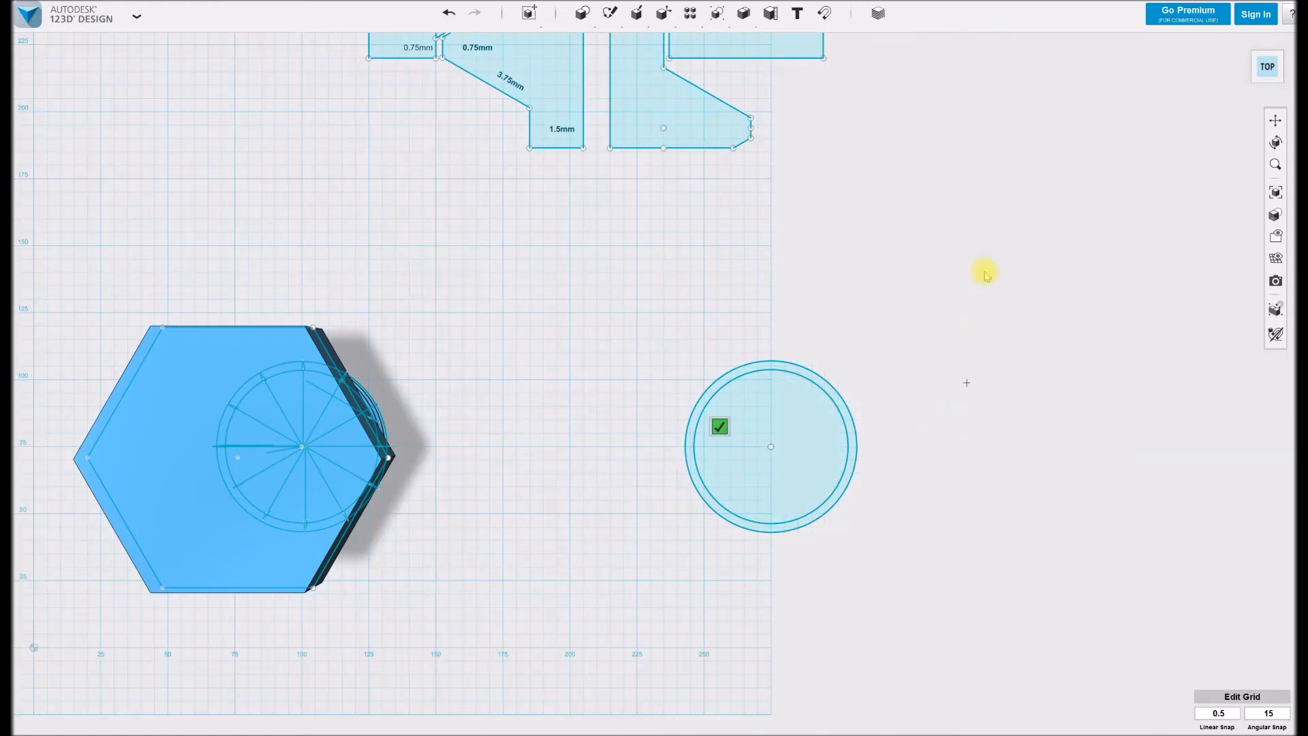
click(770, 447)
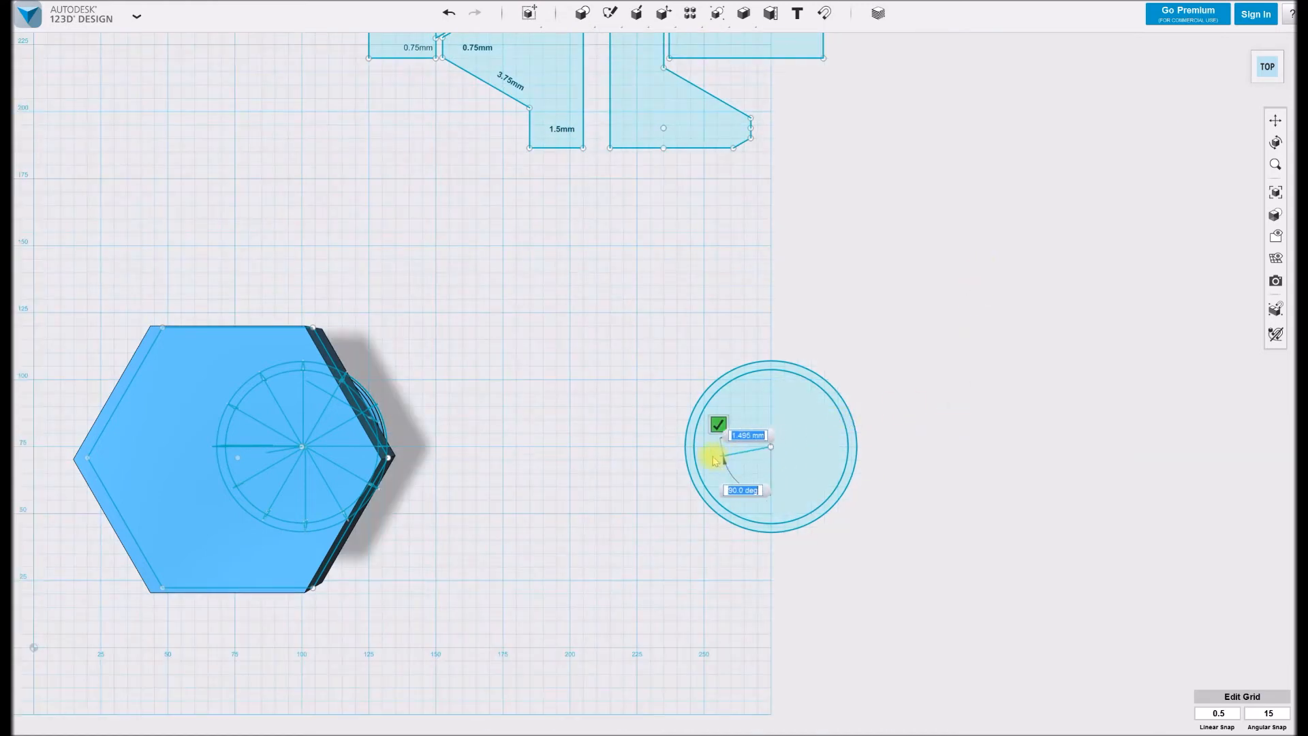
scroll(684, 448, up, 2)
scroll(685, 448, up, 4)
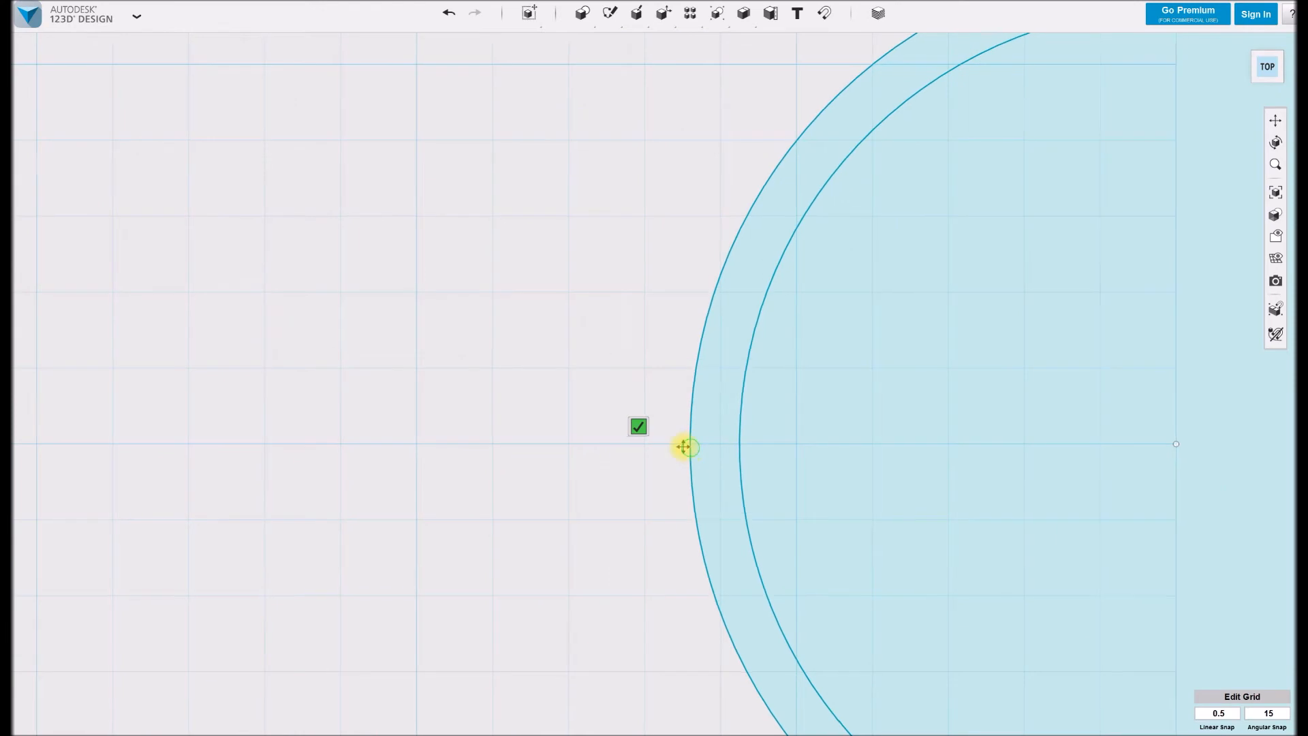
middle_drag(689, 447, 586, 439)
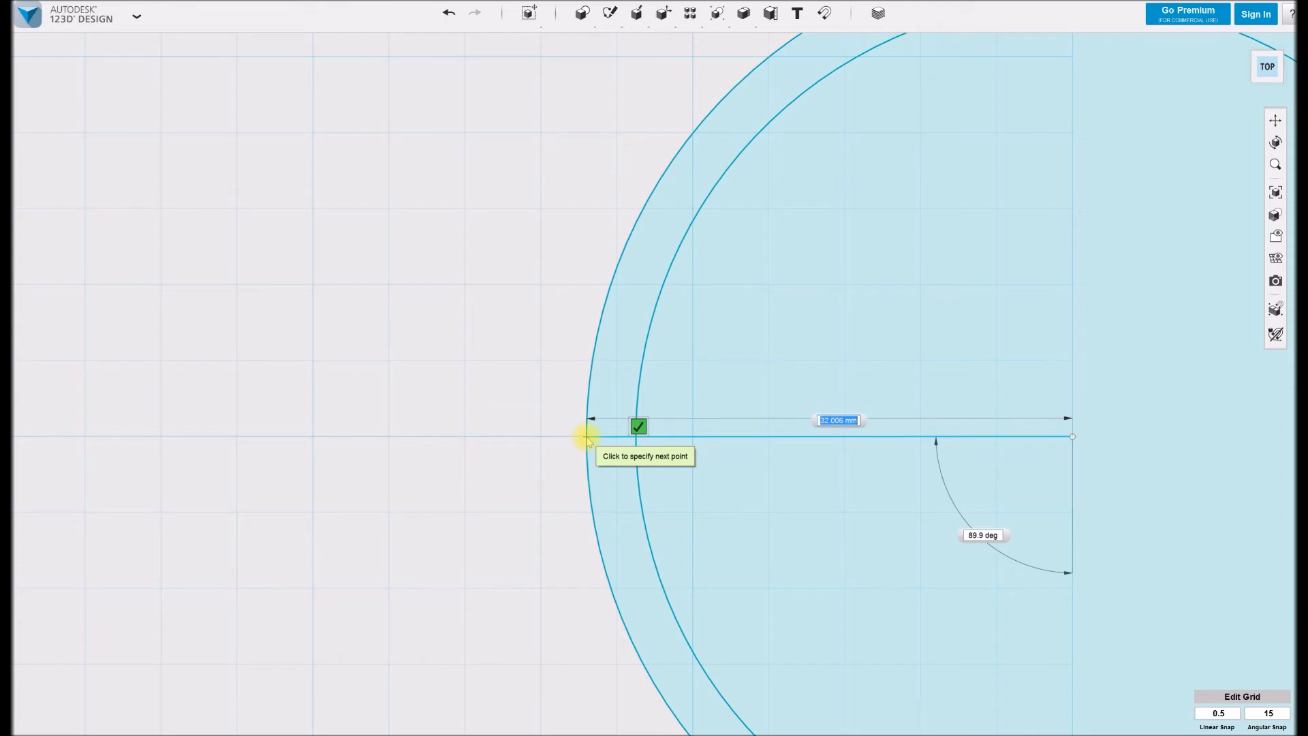
text(32)
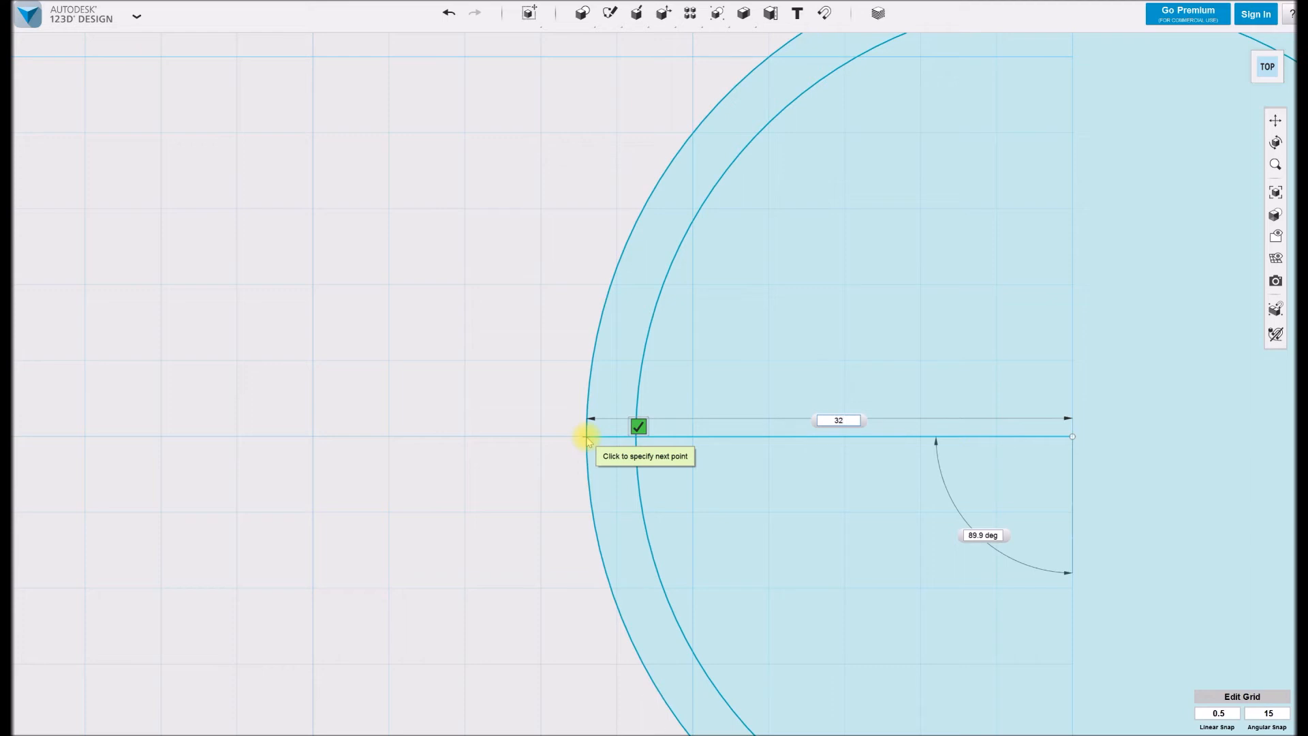
key(Tab)
text(9)
key(Return)
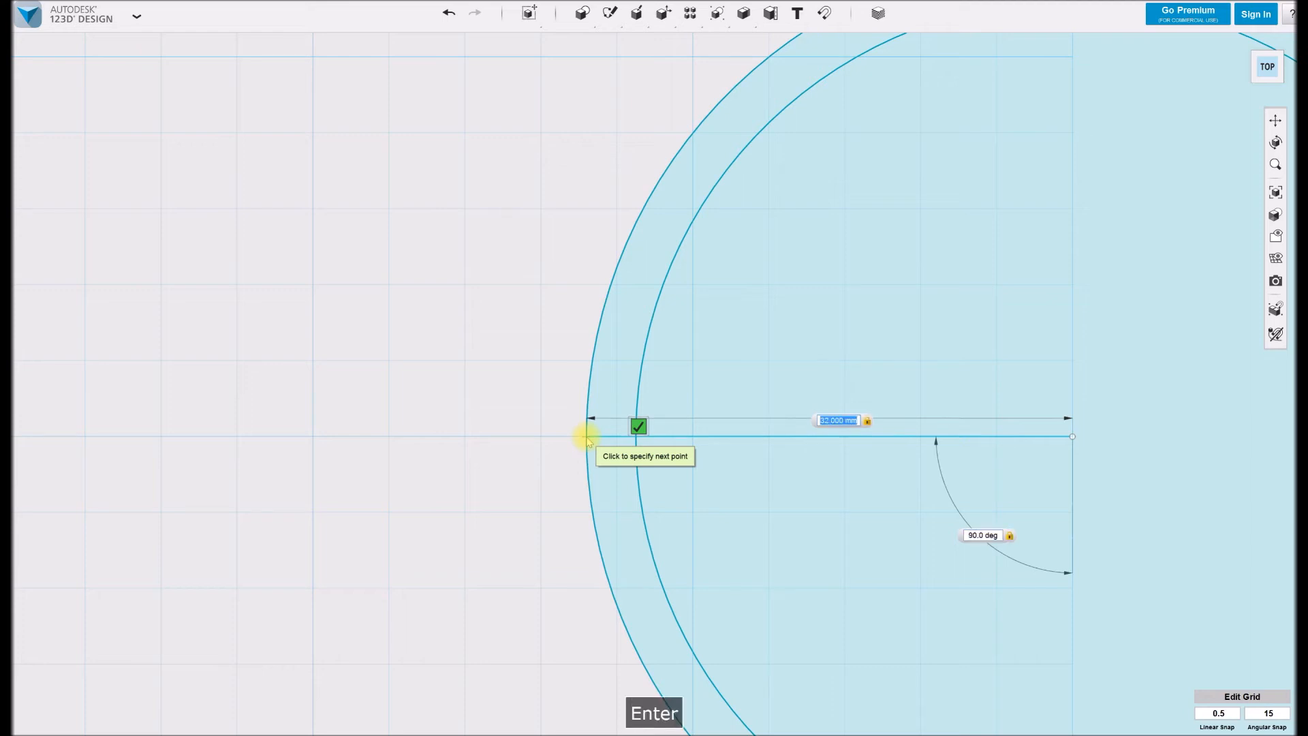
click(586, 436)
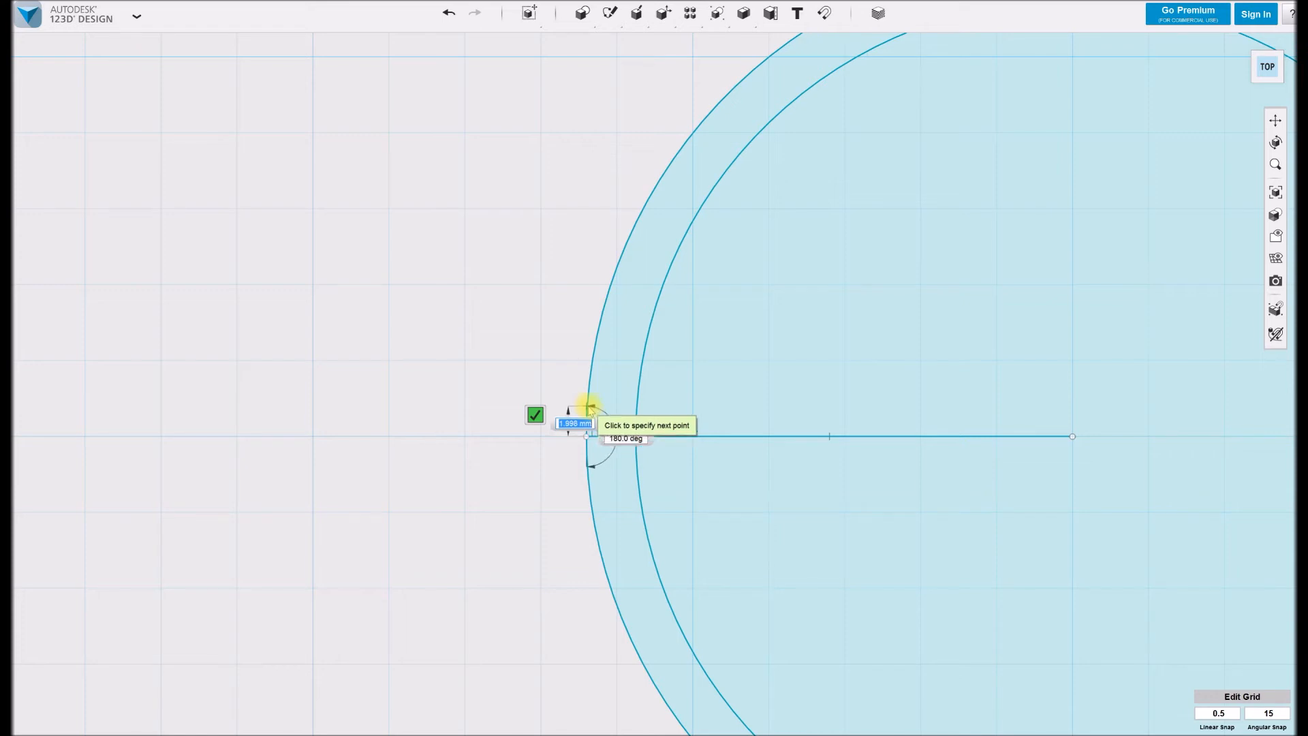
Continue the polyline with a 2.25 mm vertical segment at 180 degrees, going up from the horizontal line's outer end
text(2.25)
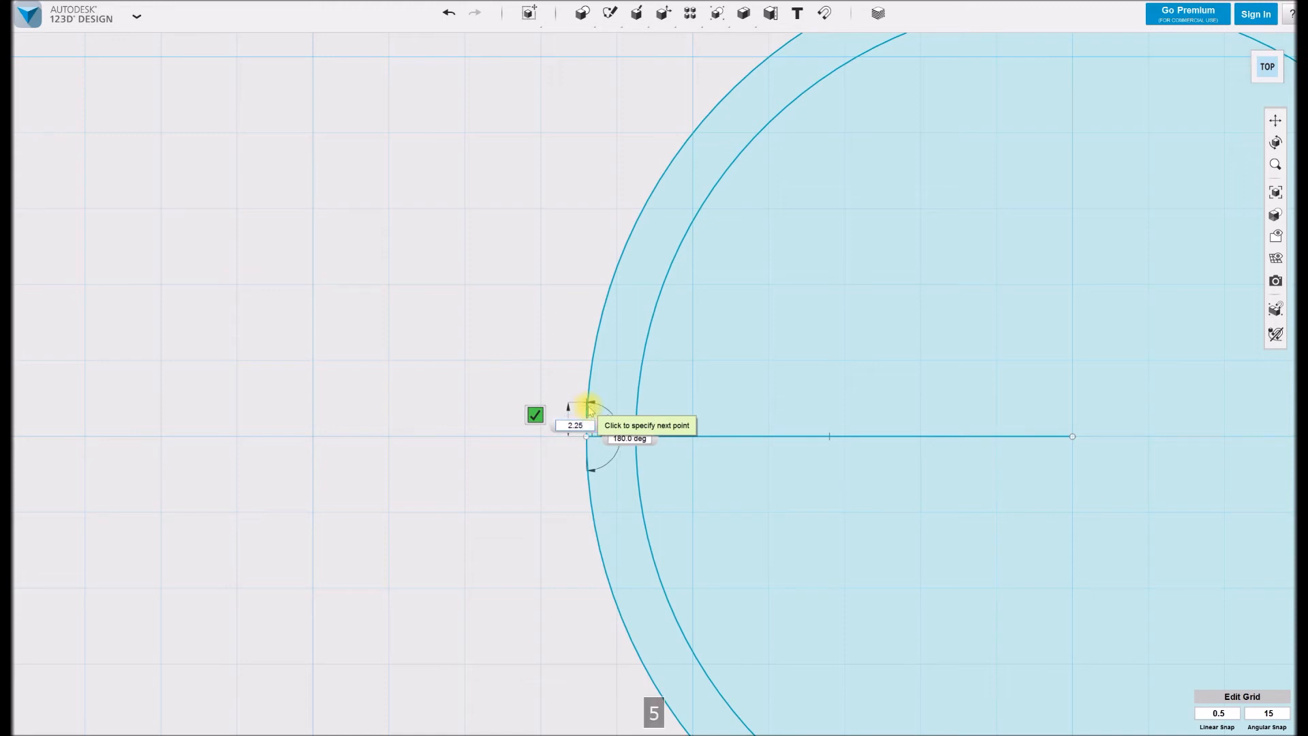
key(Return)
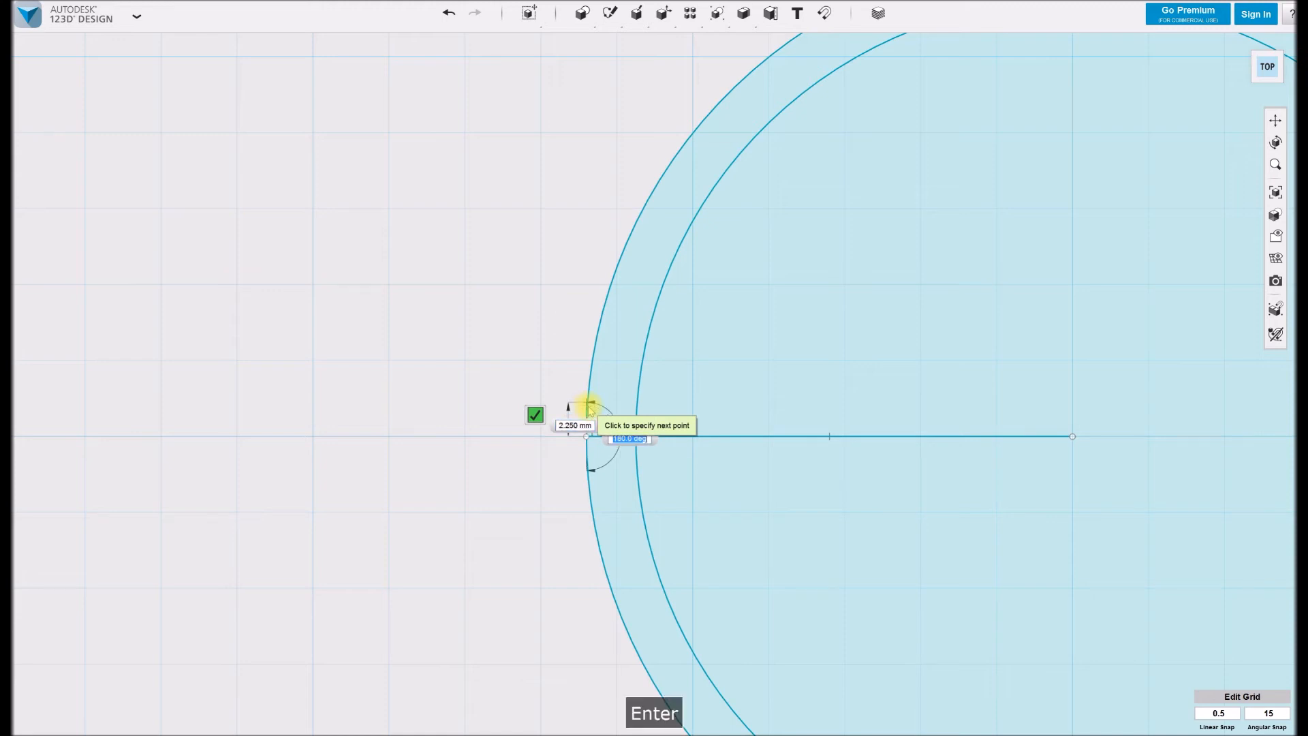
key(Return)
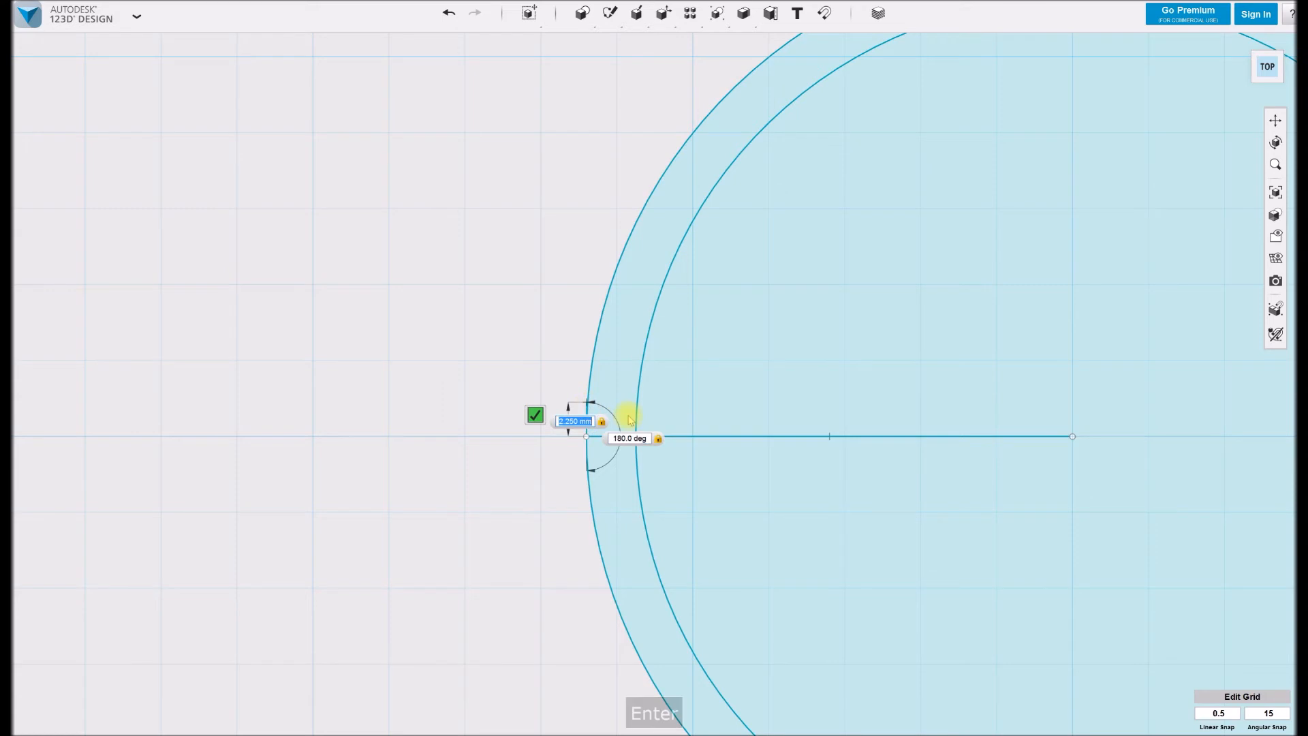
click(586, 402)
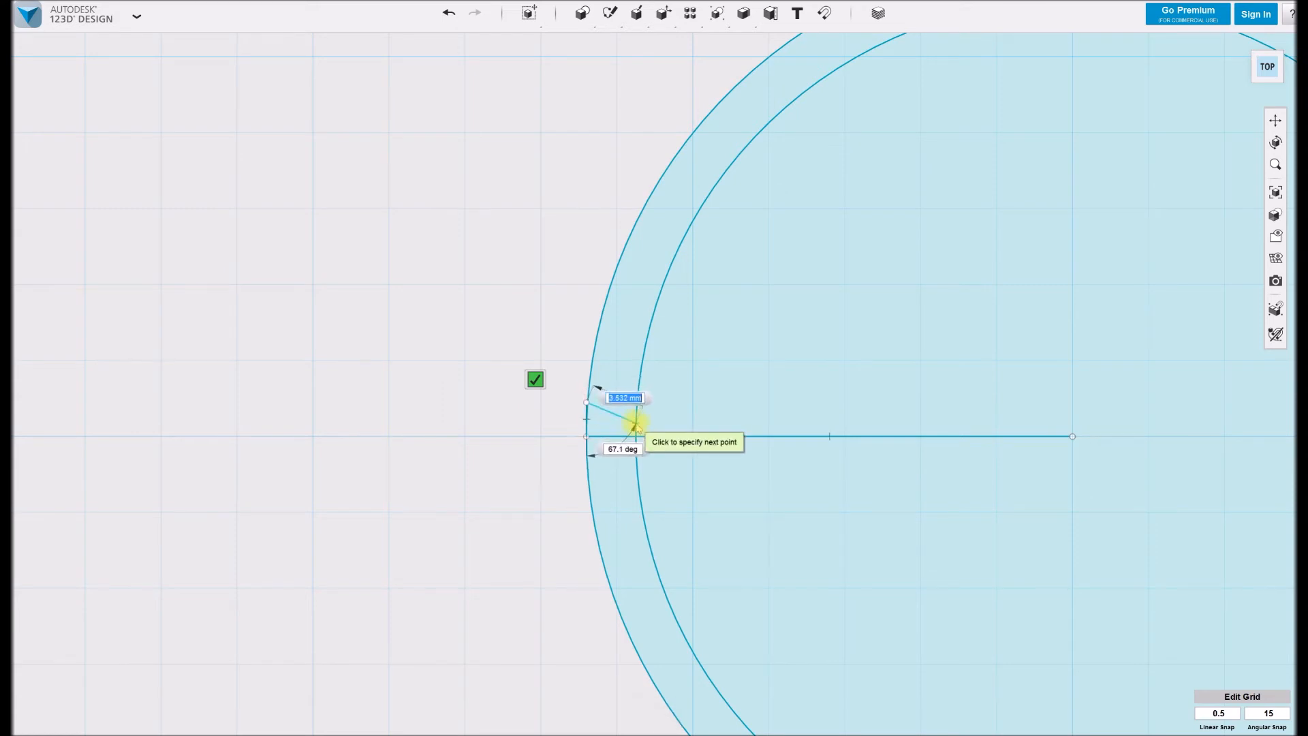
Add the thread profile's upper flank as a 3.75 mm segment at 60 degrees, sloping inward to the inner circle
text(3.75)
key(Return)
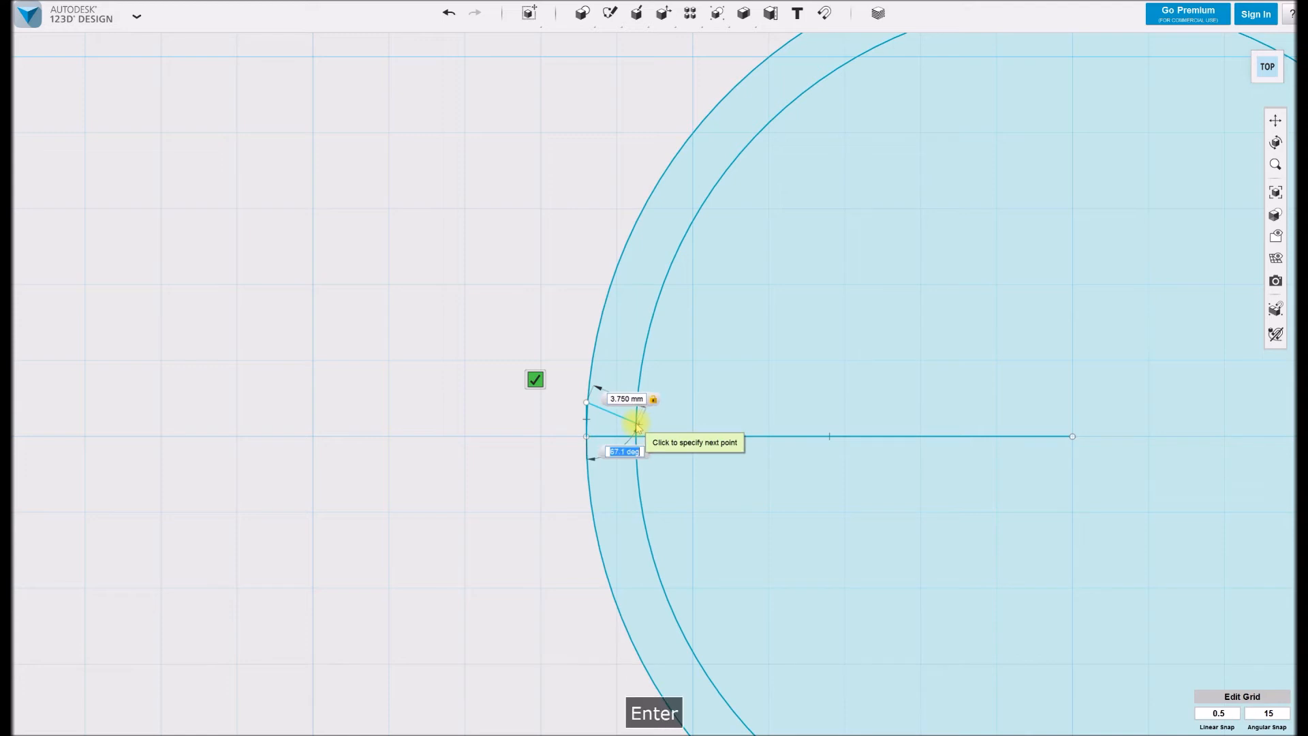
text(60)
key(Return)
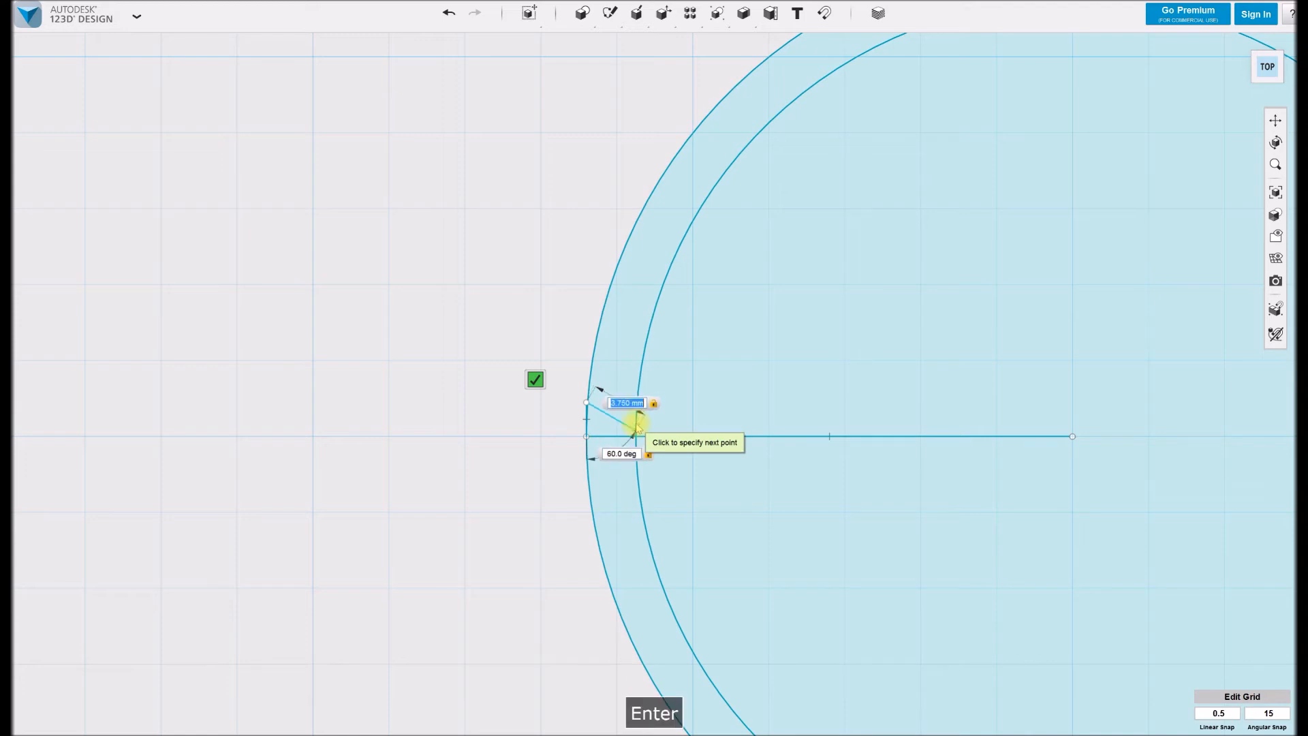
click(636, 430)
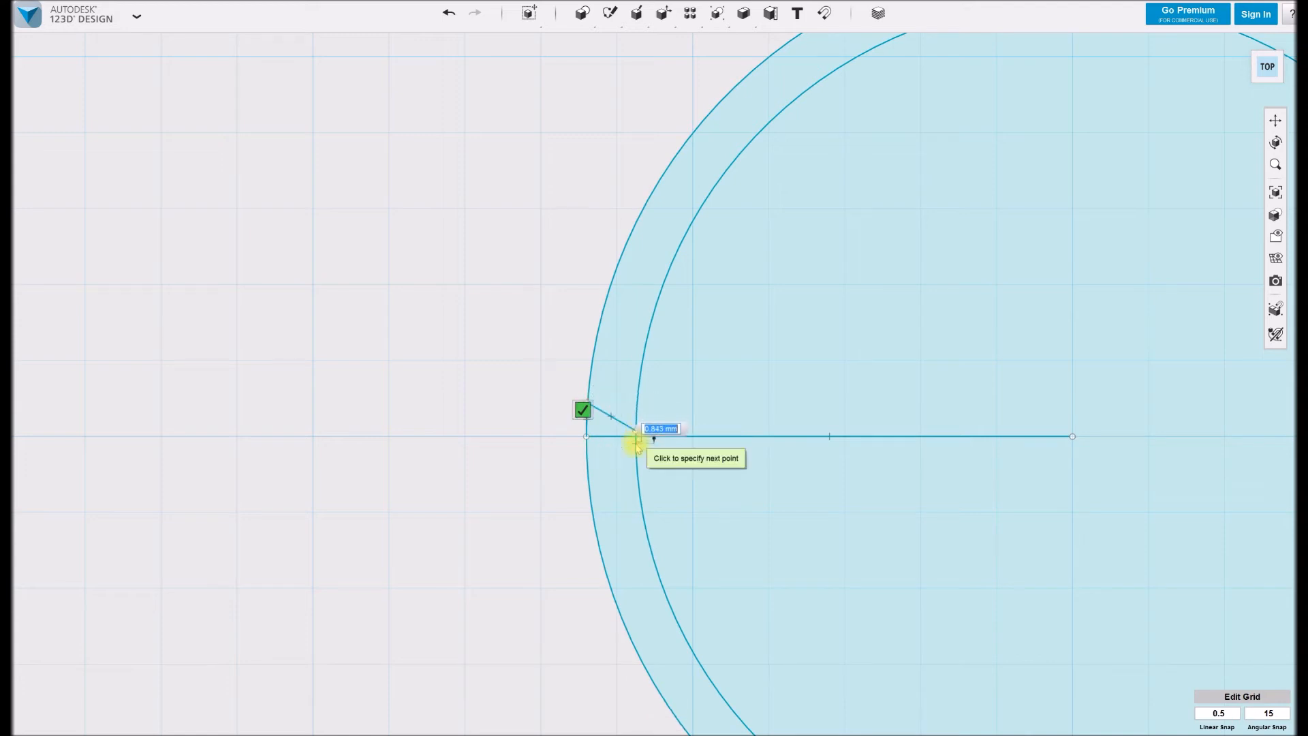
Add a 0.75 mm segment straight down from the flank's inner end to form the thread crest
text(.7)
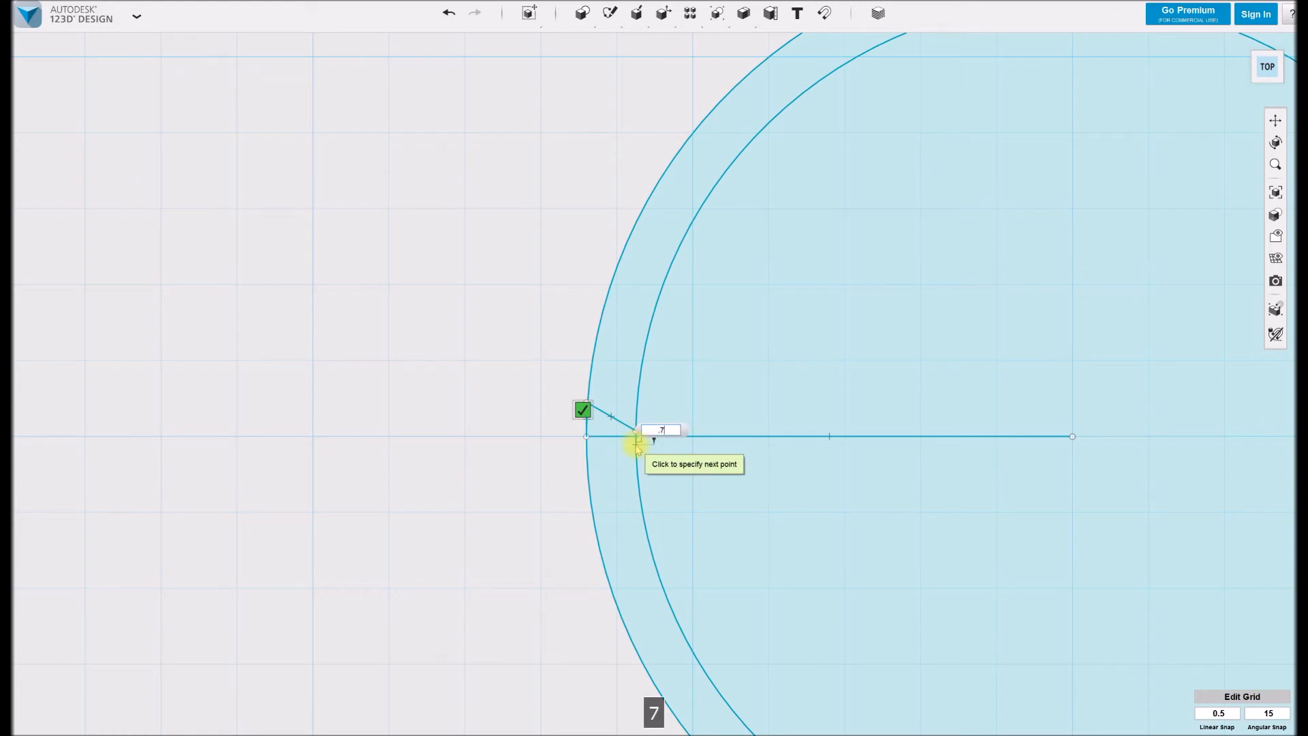
text(5)
key(Tab)
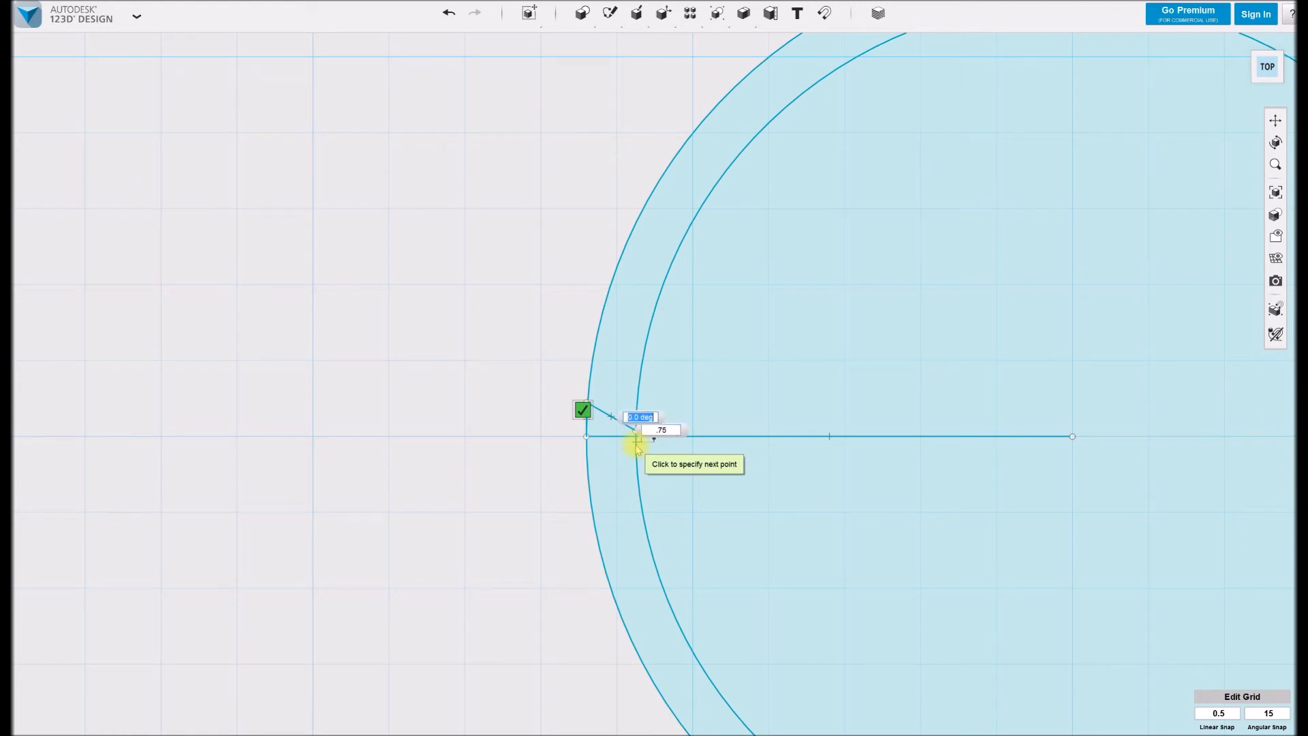
key(Return)
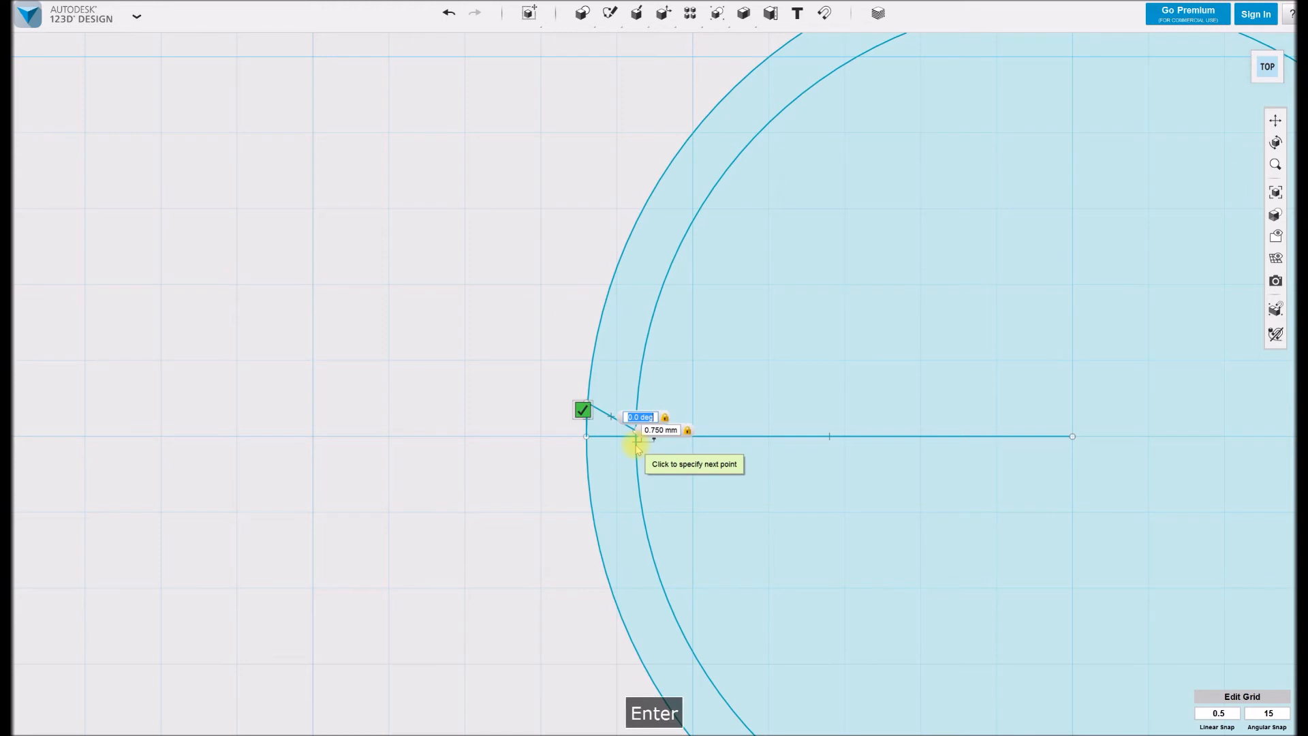
click(636, 442)
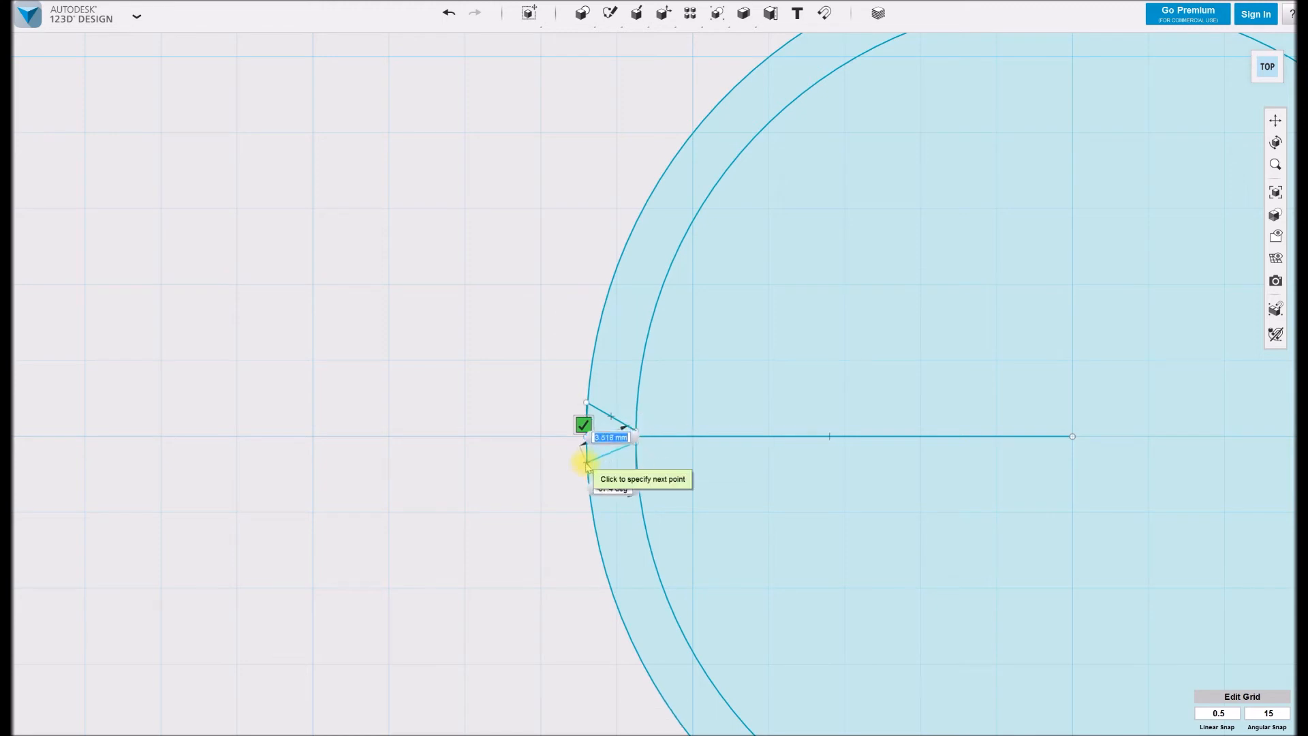
Add the thread profile's lower flank as a 3.75 mm segment at 60 degrees, sloping outward from the crest
text(3.75)
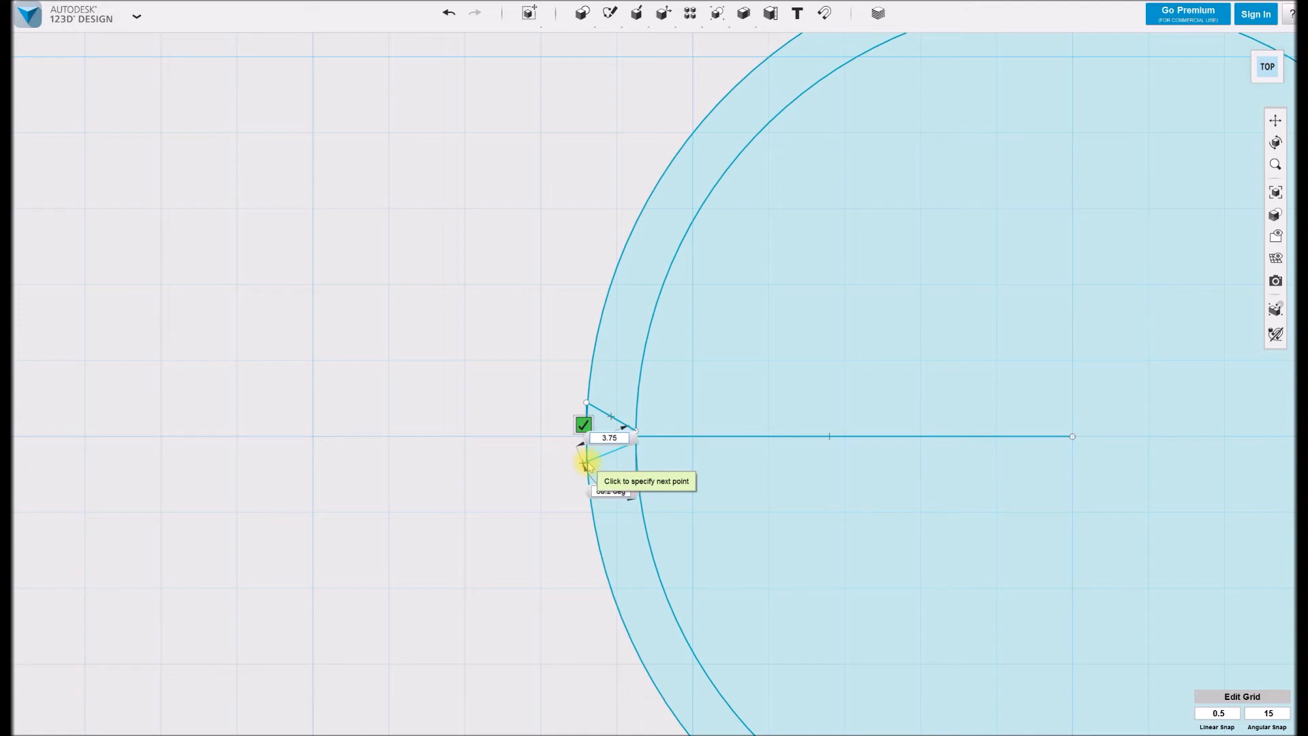
key(Return)
text(60)
key(Return)
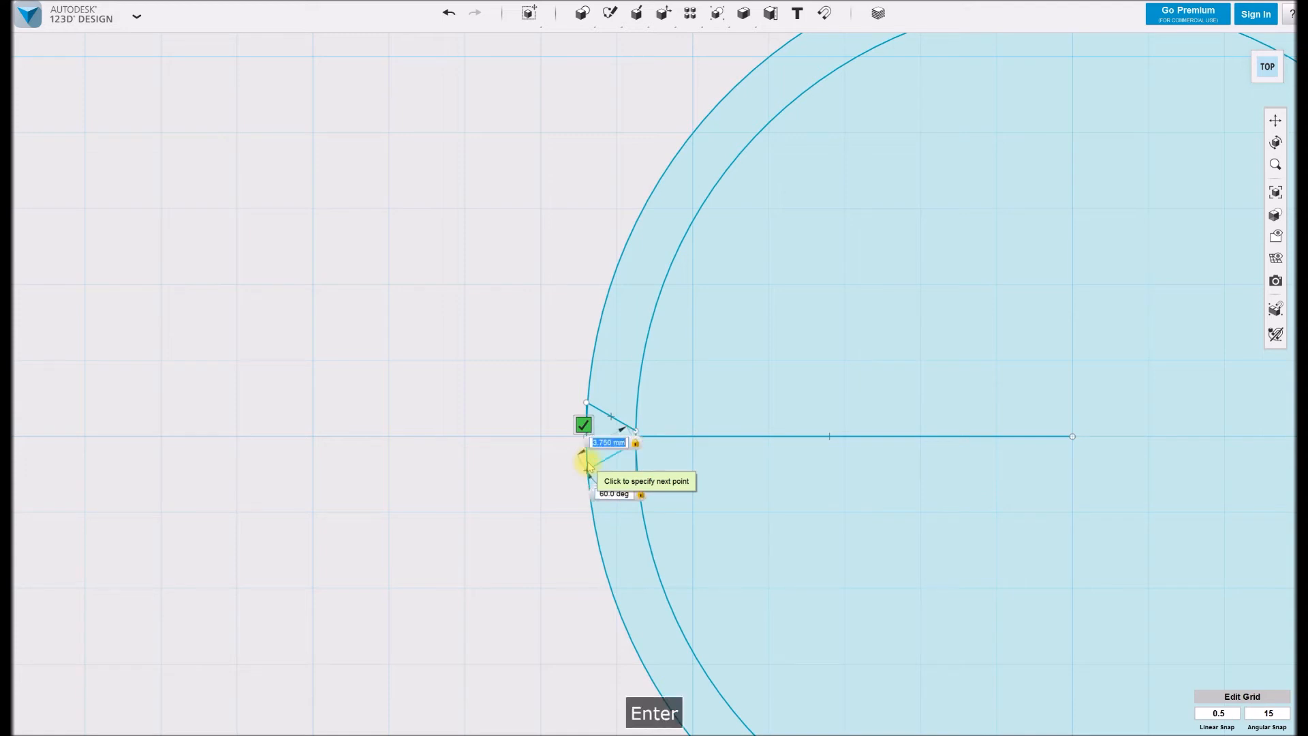
click(587, 466)
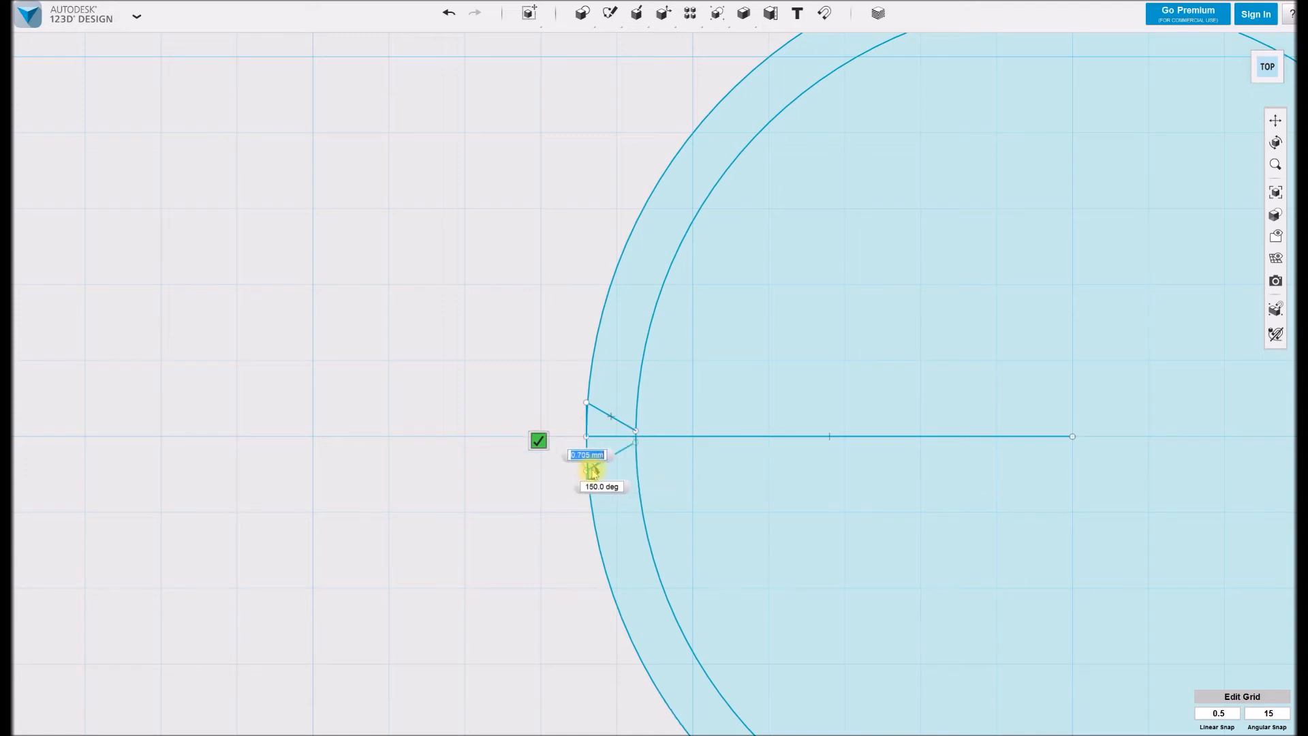
Close the thread profile with a 2.25 mm vertical segment back to the horizontal line's outer end and finish the polyline
click(587, 403)
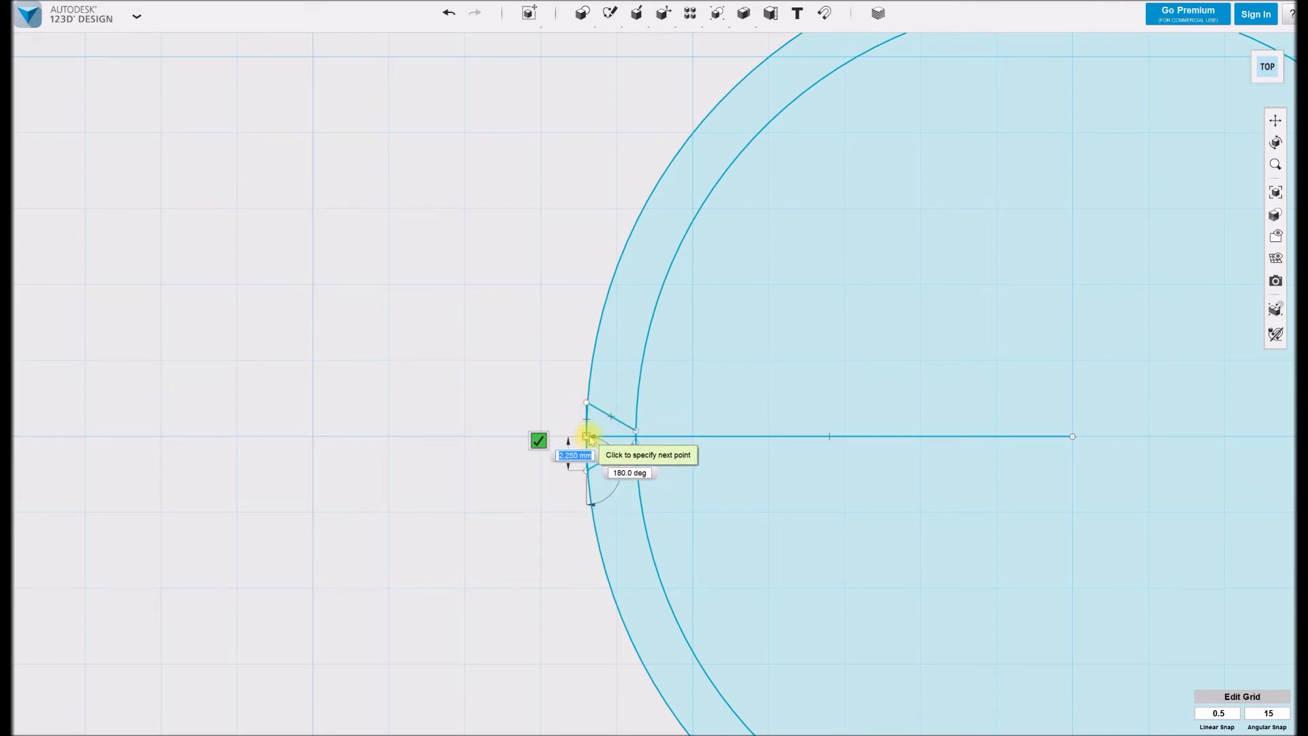
click(587, 436)
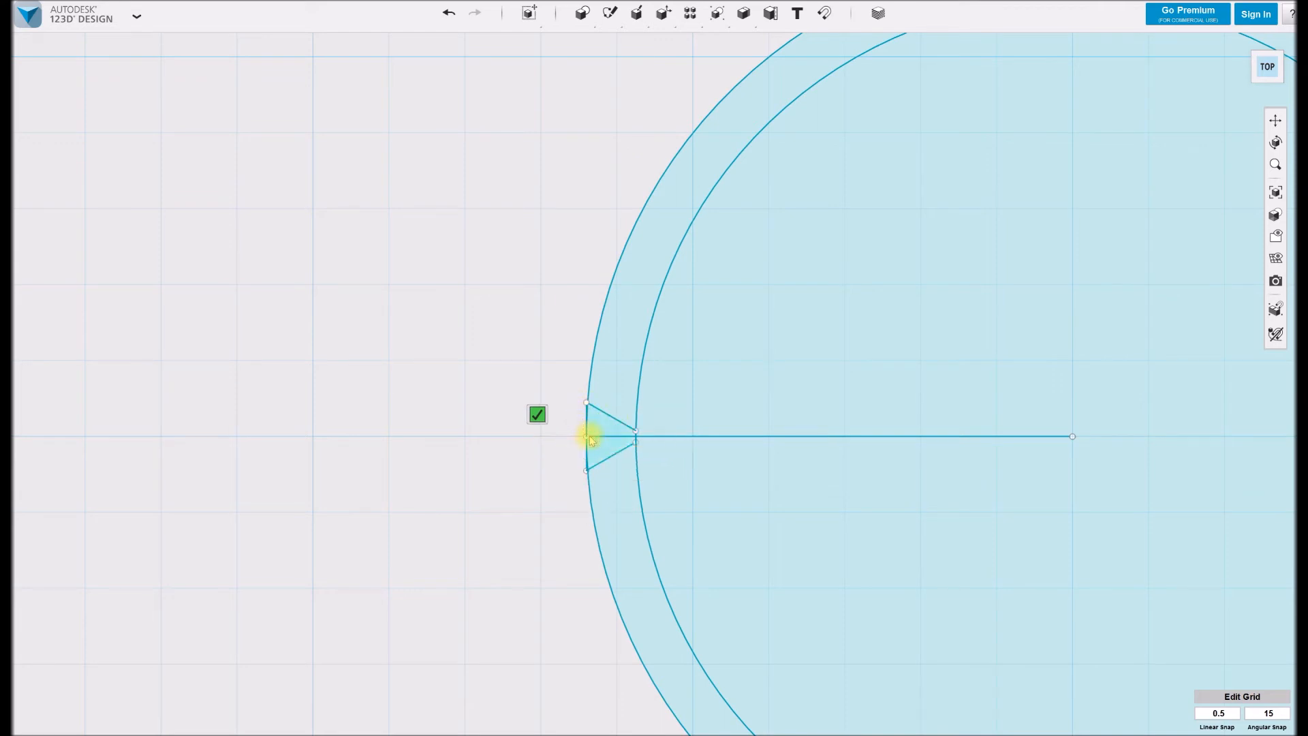
click(538, 413)
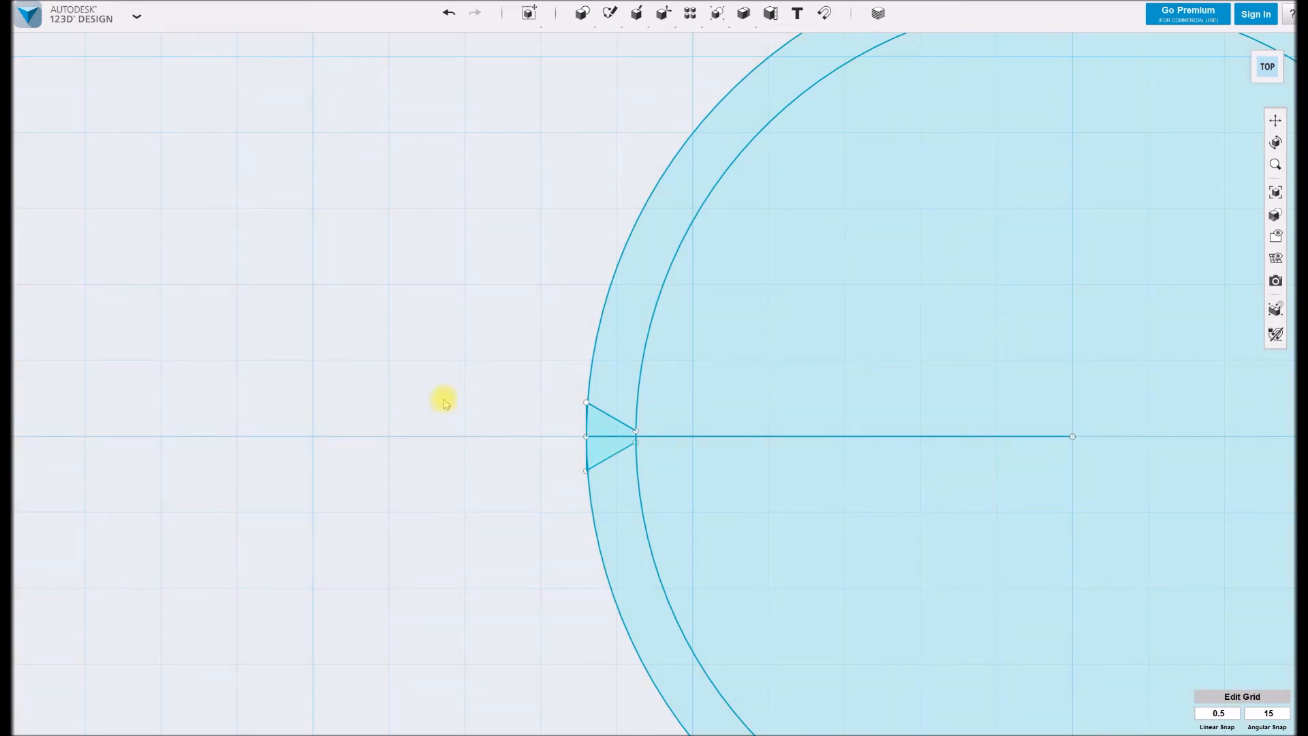
Trim away the section of the horizontal line that crosses the inside of the thread profile
mouse_move(610, 15)
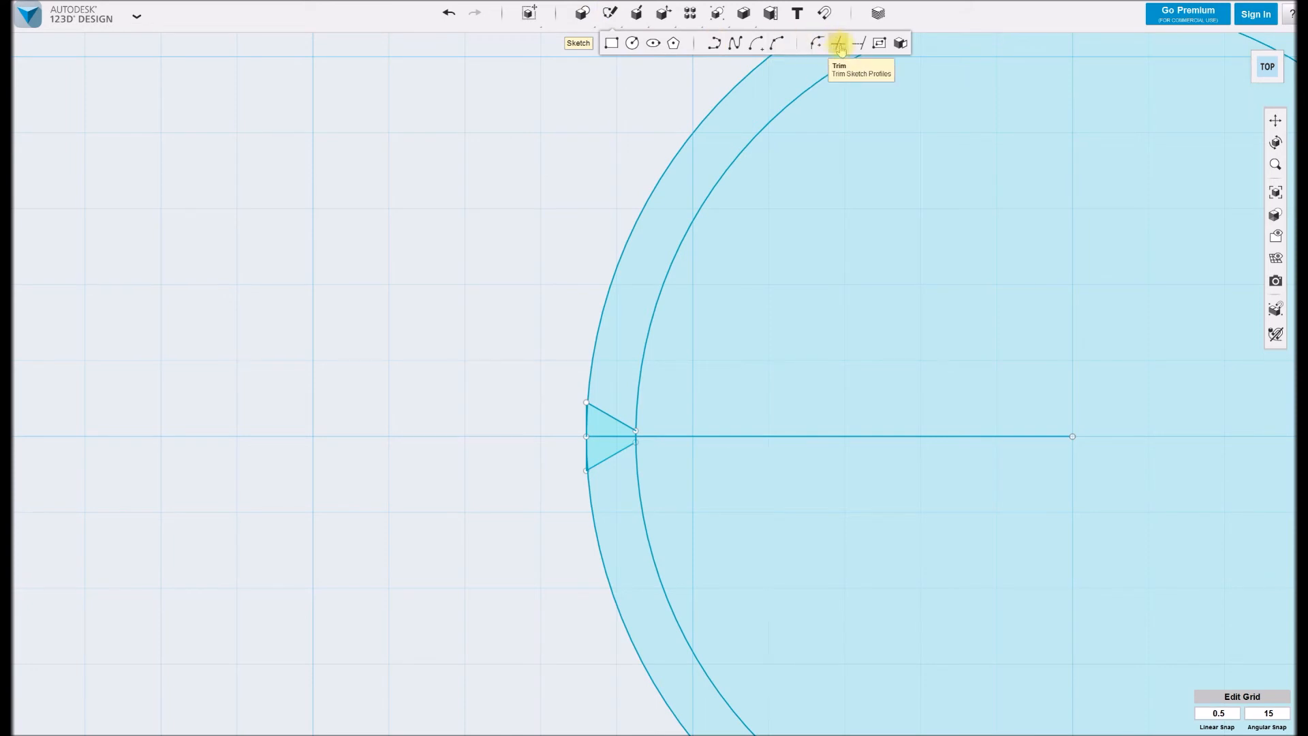
click(840, 45)
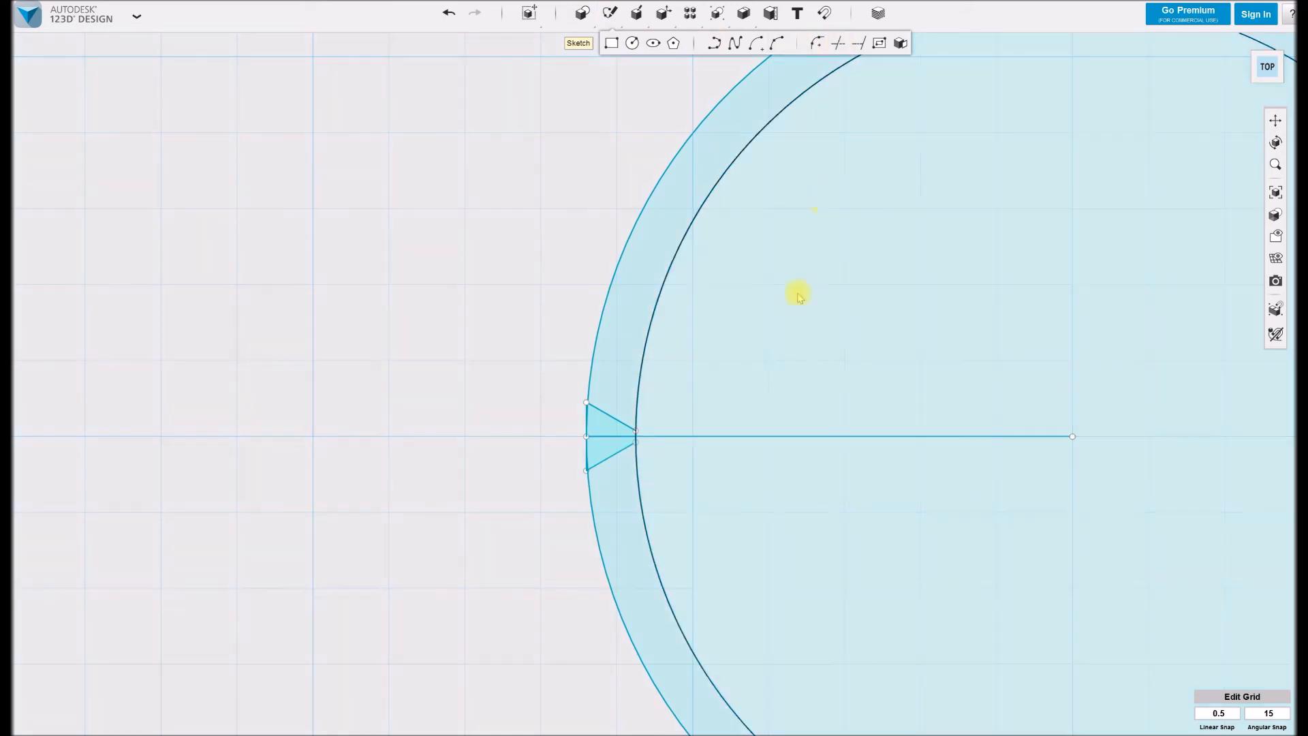
click(616, 437)
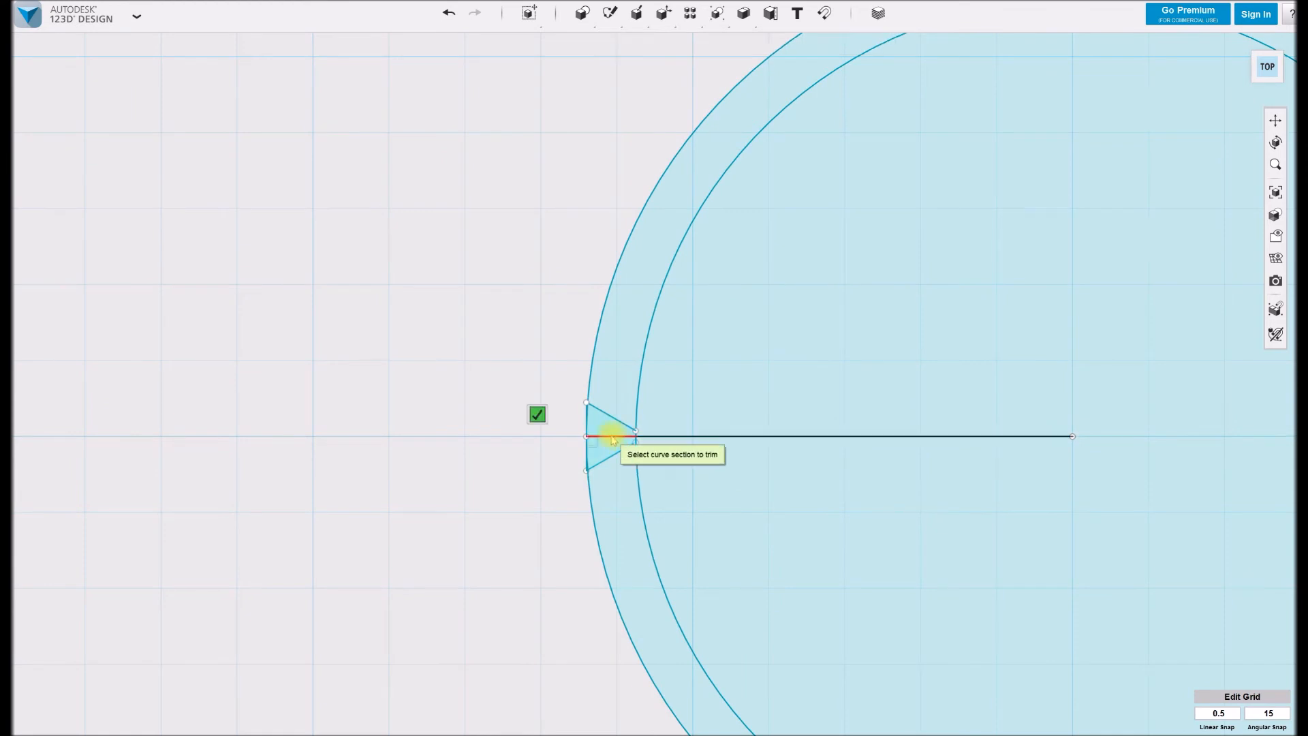
click(611, 438)
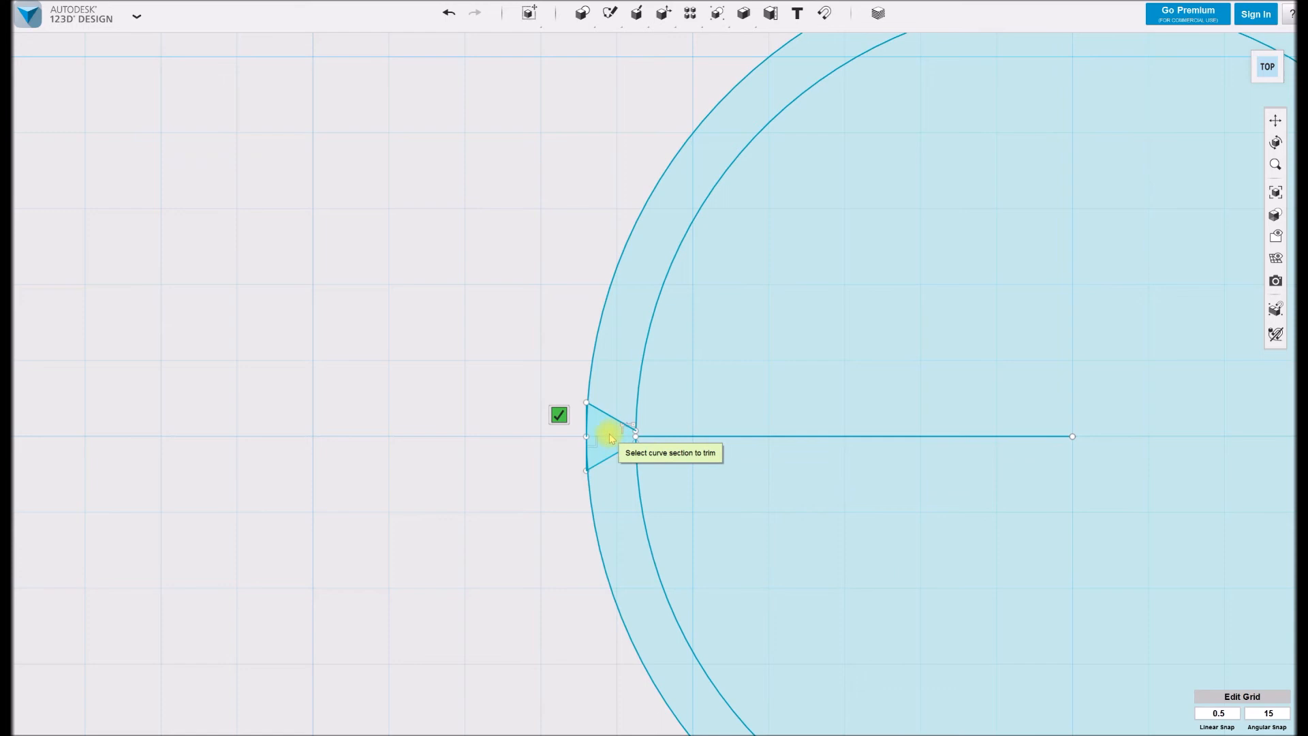
click(559, 415)
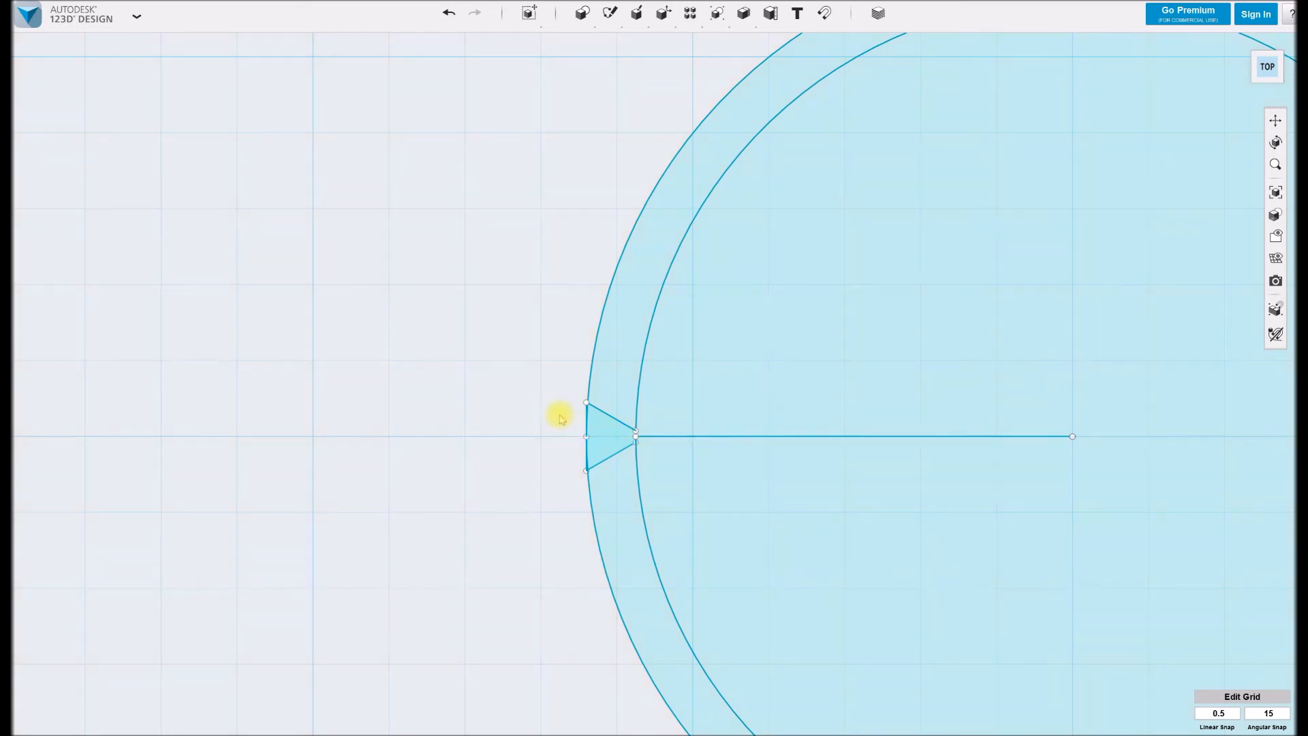
Move the profile sketch's pivot to the circle centre and rotate the sketch -90 degrees so the thread profile stands upright
scroll(559, 418, down, 3)
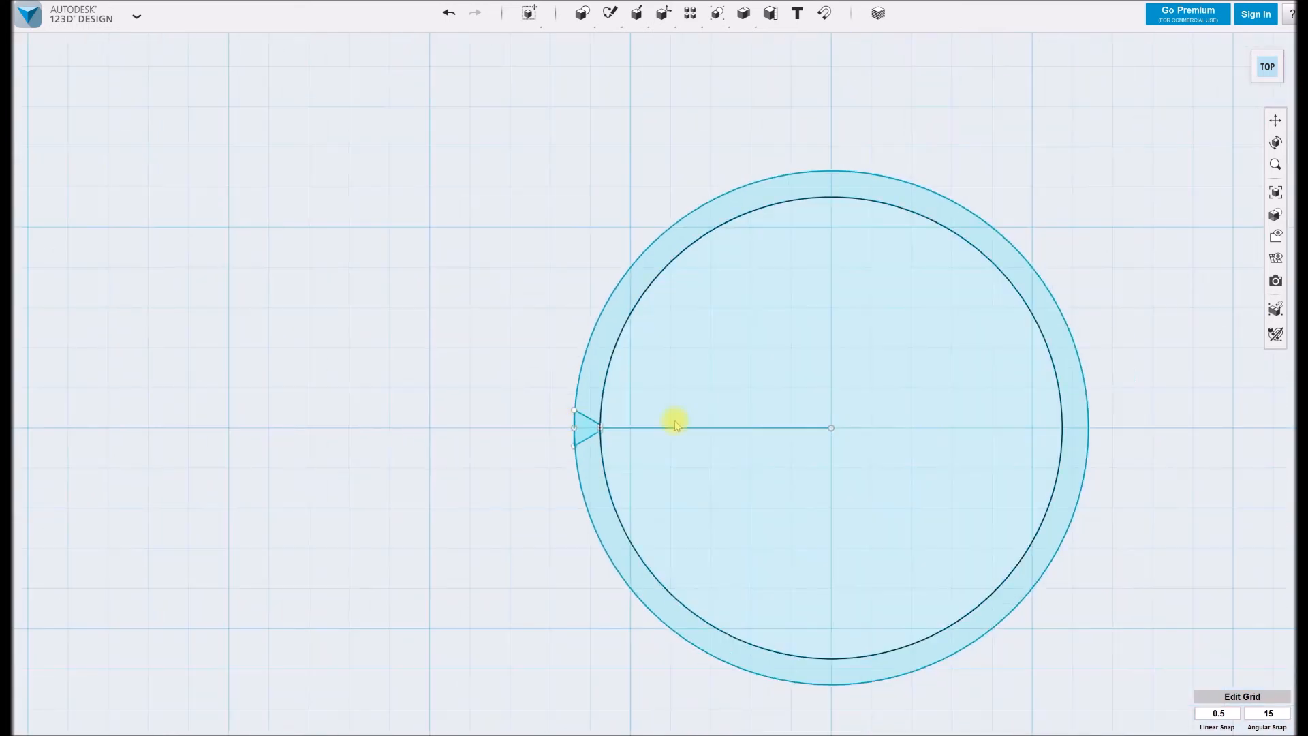
shift+middle_drag(767, 446, 672, 496)
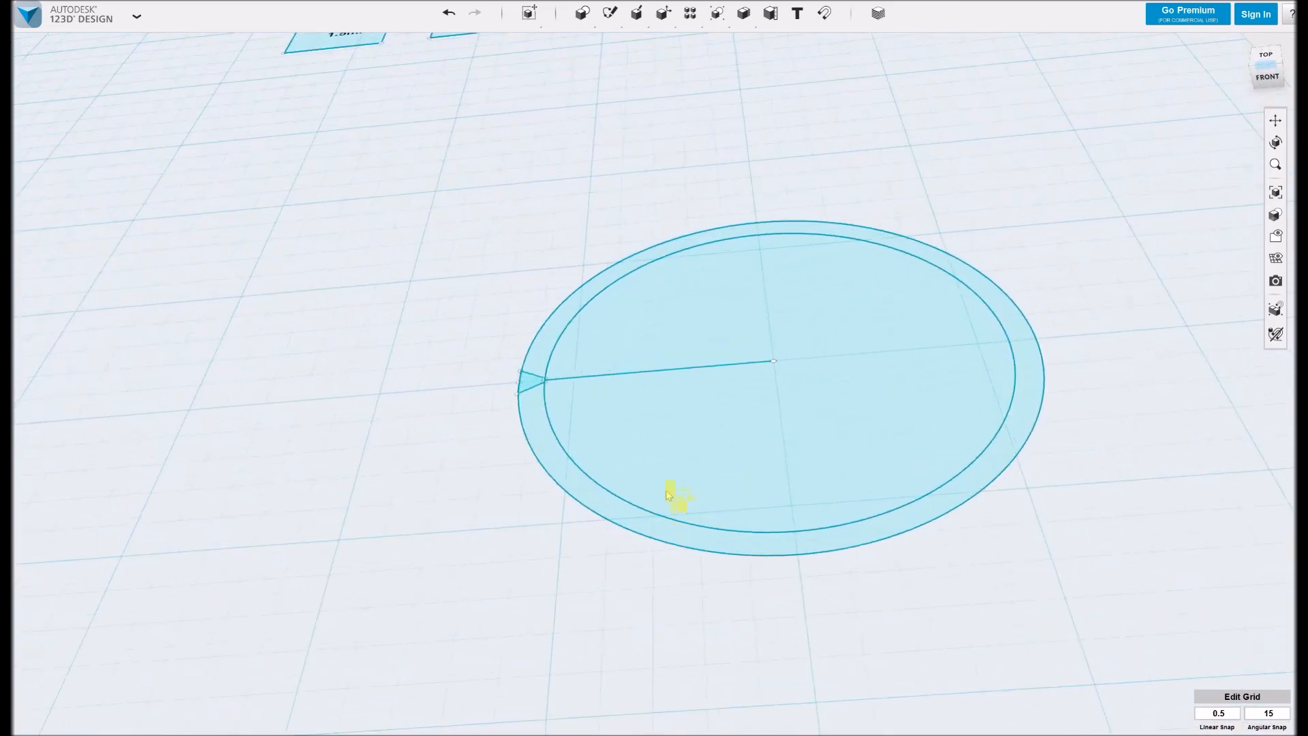
click(531, 387)
click(572, 432)
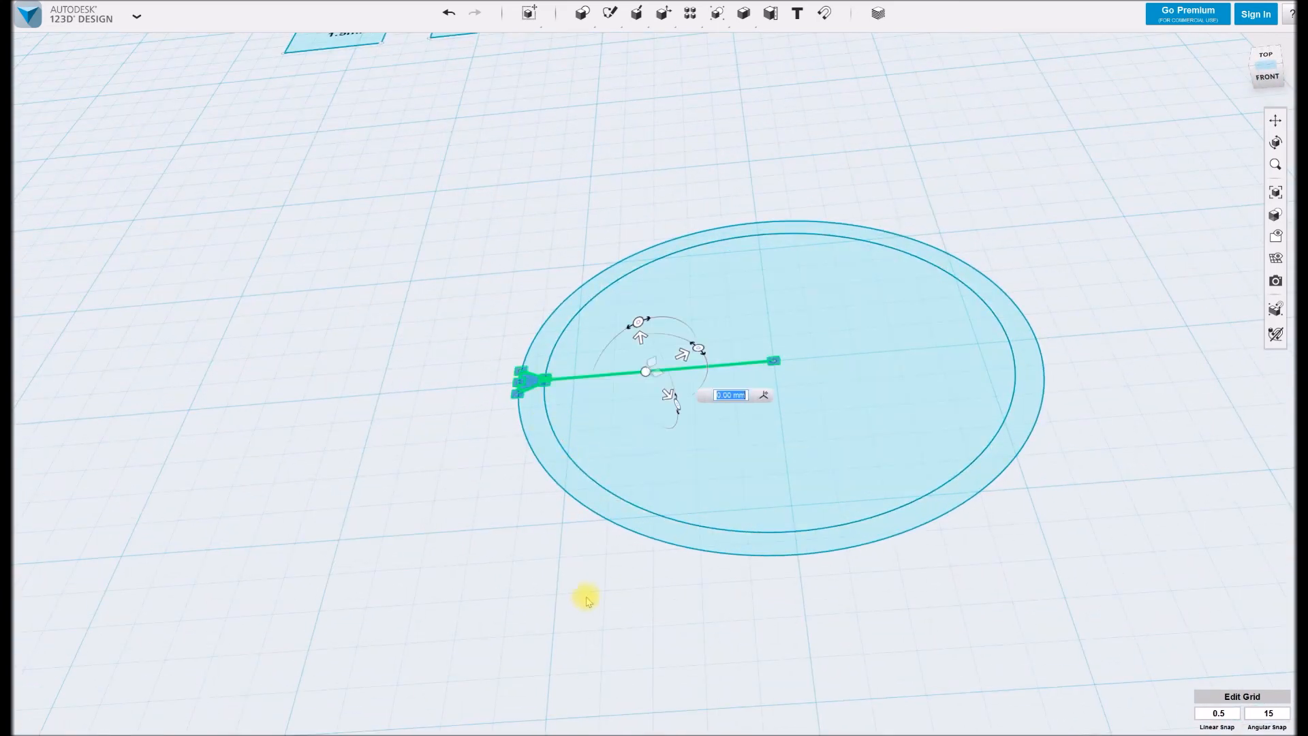
click(762, 395)
click(773, 361)
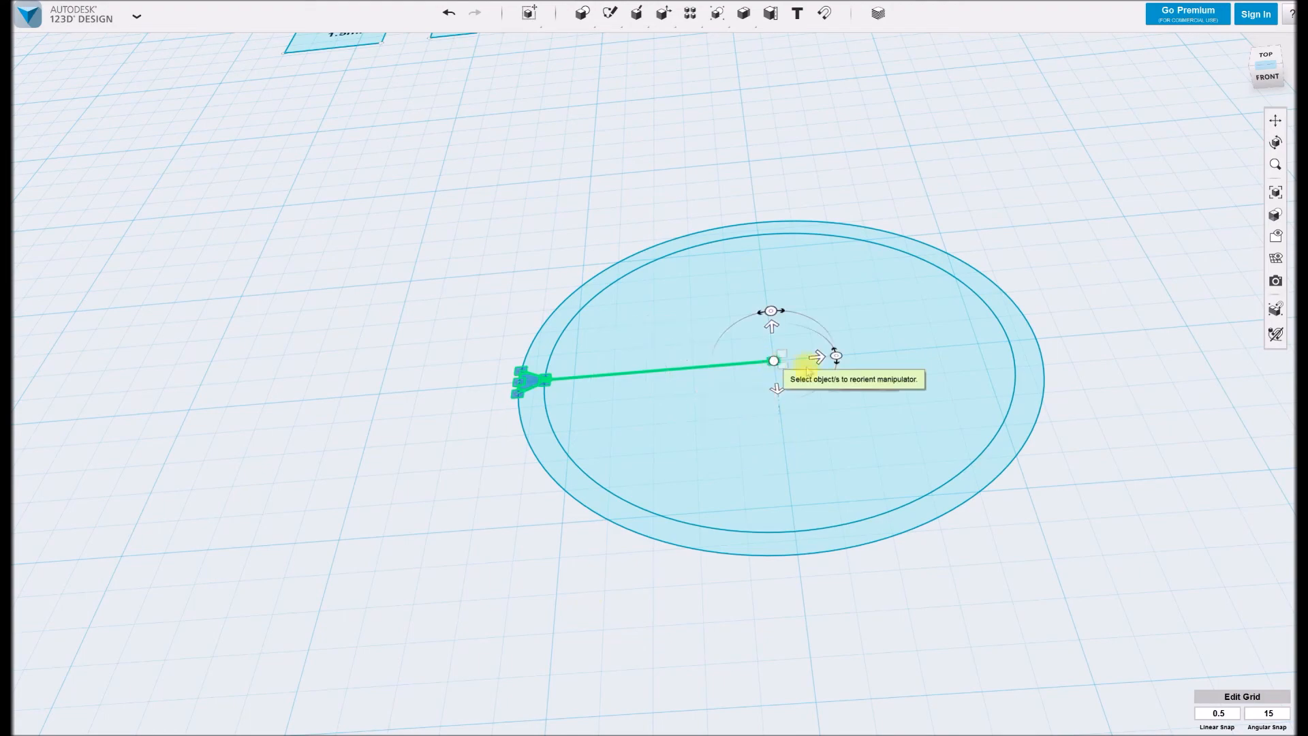
click(893, 387)
mouse_move(911, 573)
shift+middle_down()
mouse_move(897, 571)
mouse_move(915, 549)
mouse_move(981, 540)
mouse_move(917, 555)
mouse_move(915, 567)
shift+middle_up()
drag(536, 406, 597, 362)
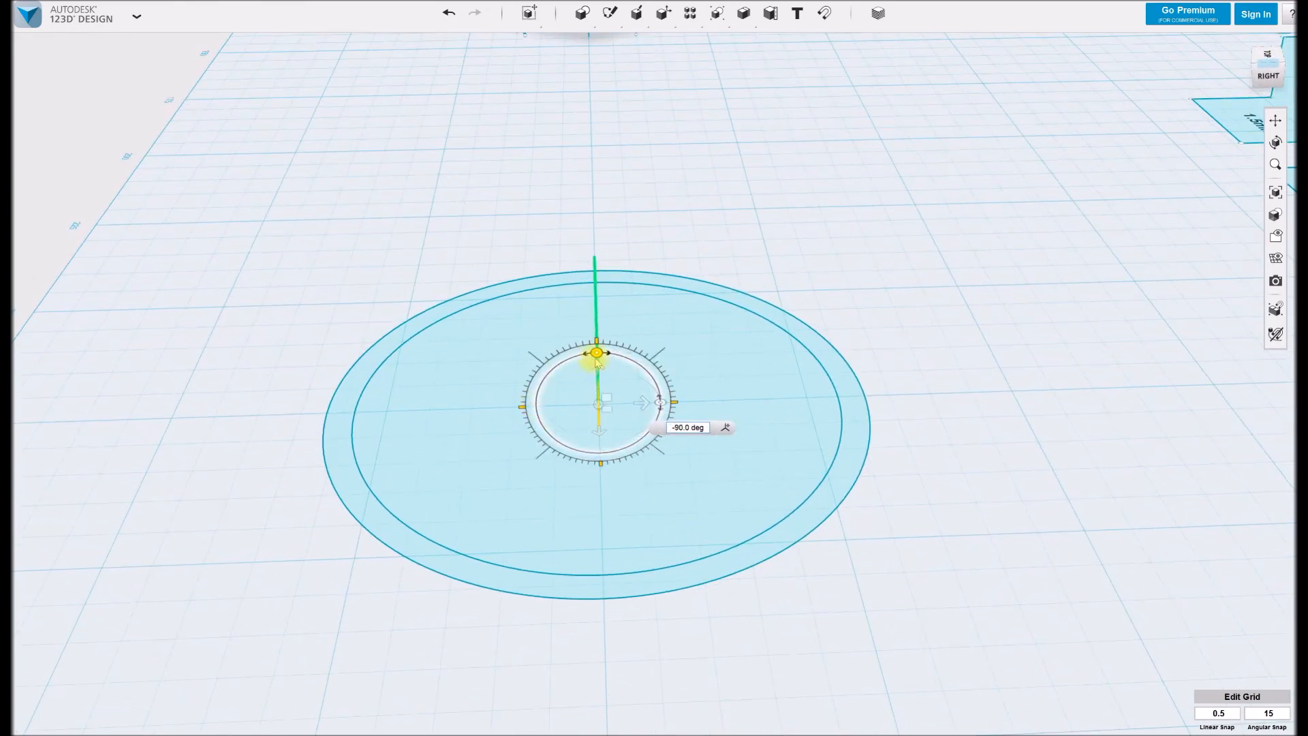
key(Return)
Paste a copy of the upright thread profile, rotate it -30 degrees about the circle centre and lower it slightly
shift+middle_drag(502, 611, 554, 612)
scroll(553, 411, up, 2)
middle_drag(552, 410, 355, 533)
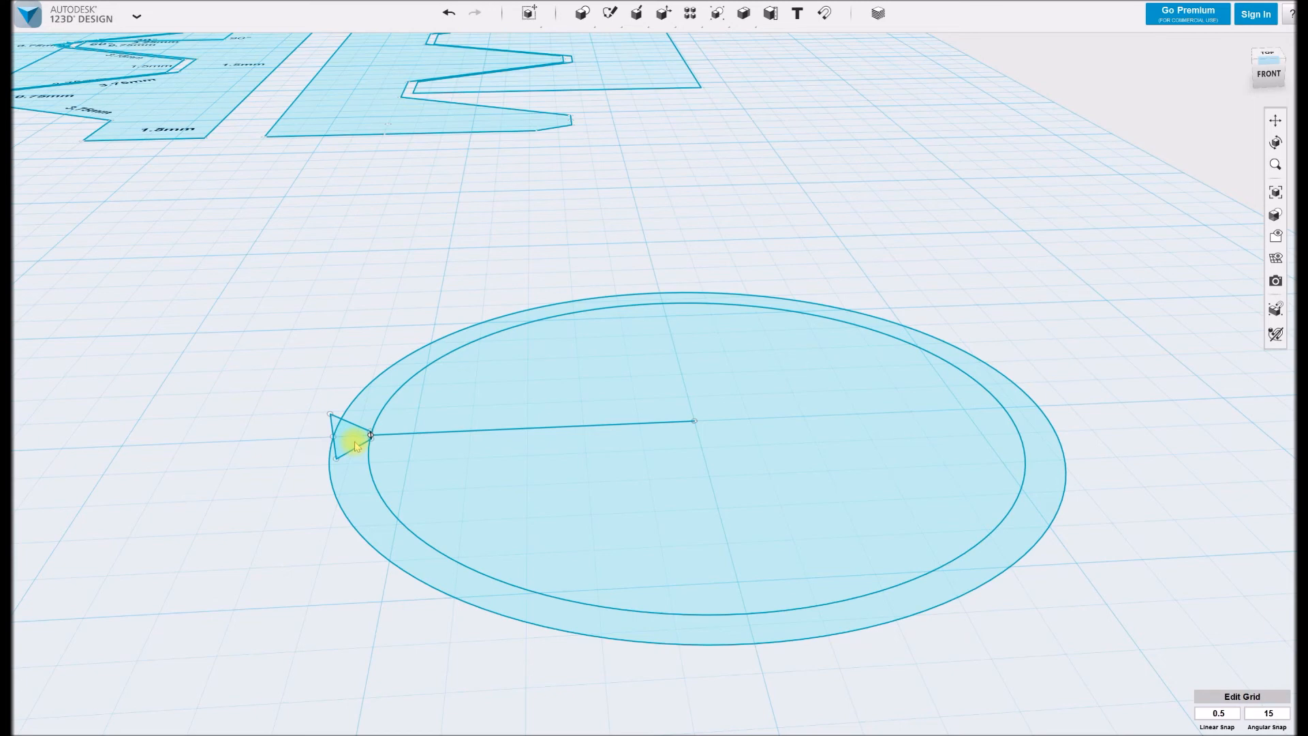
mouse_move(359, 438)
middle_down()
mouse_move(485, 435)
mouse_move(517, 459)
mouse_move(494, 383)
middle_up()
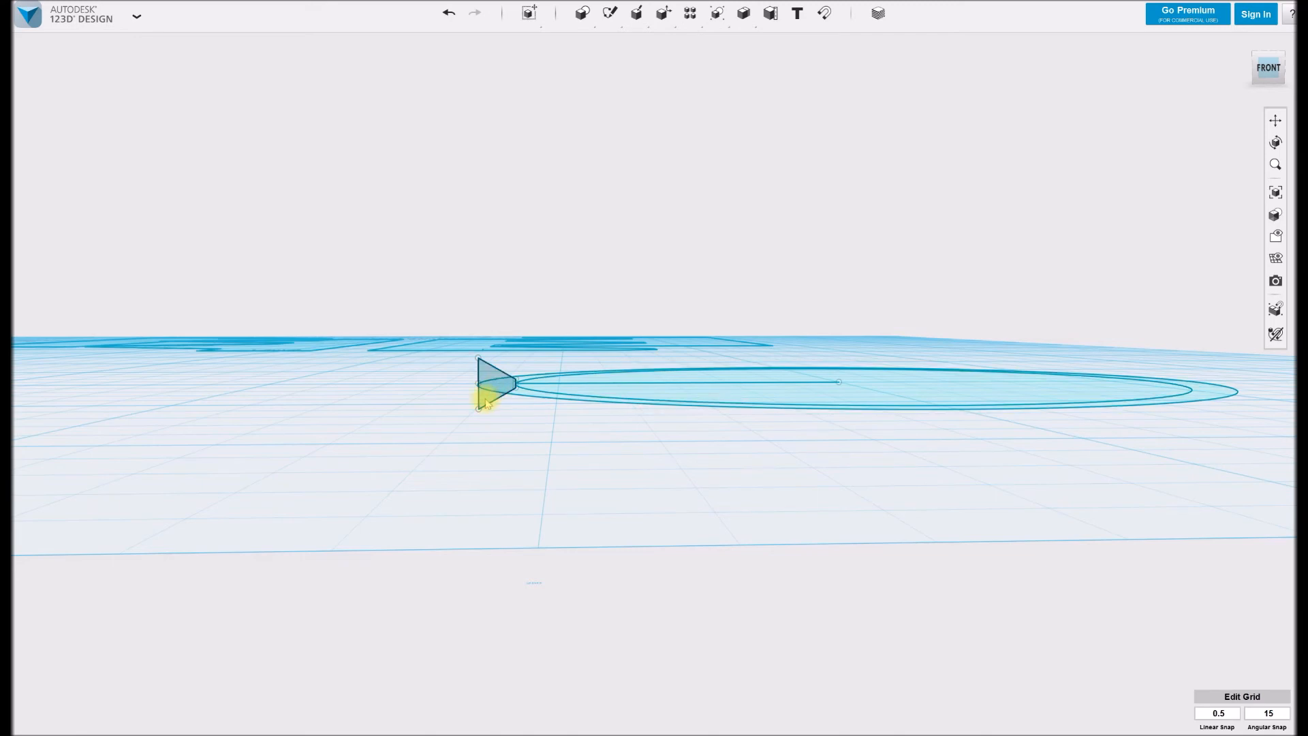
mouse_move(486, 402)
shift+middle_down()
mouse_move(616, 449)
mouse_move(539, 447)
shift+middle_up()
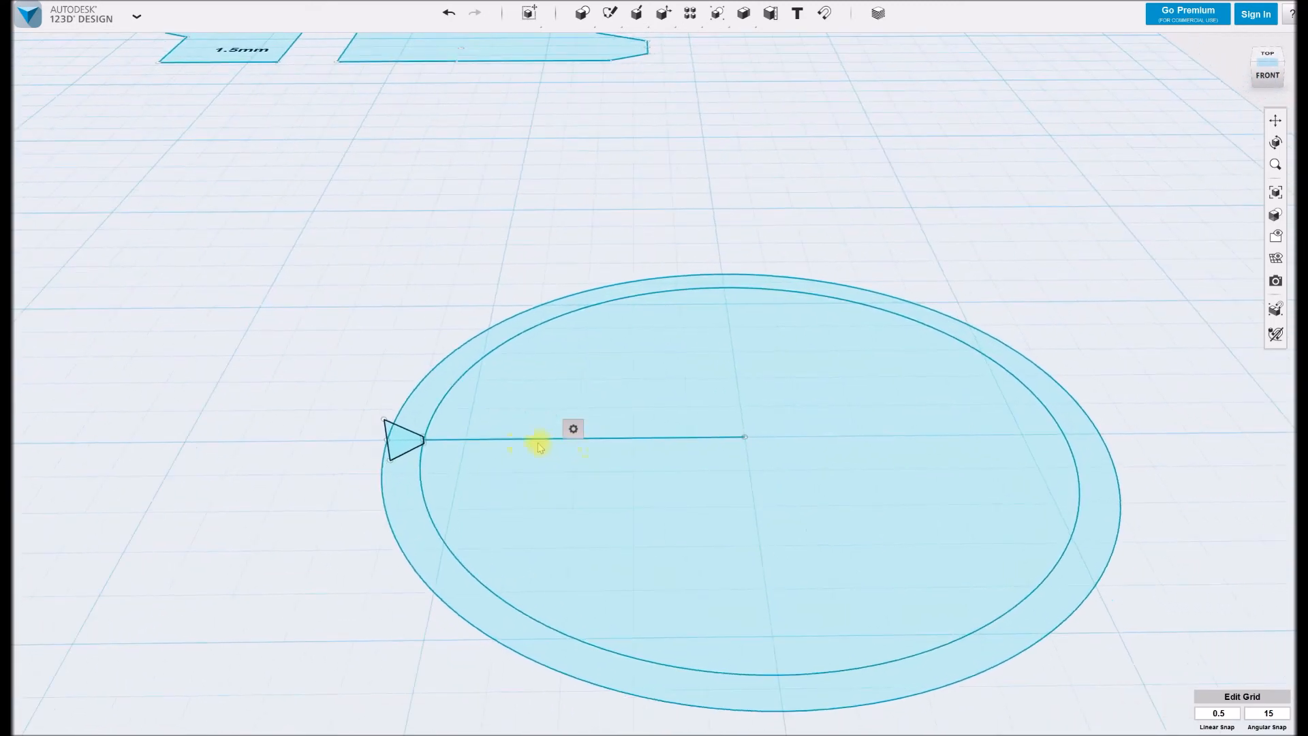
key(ctrl+v)
click(690, 461)
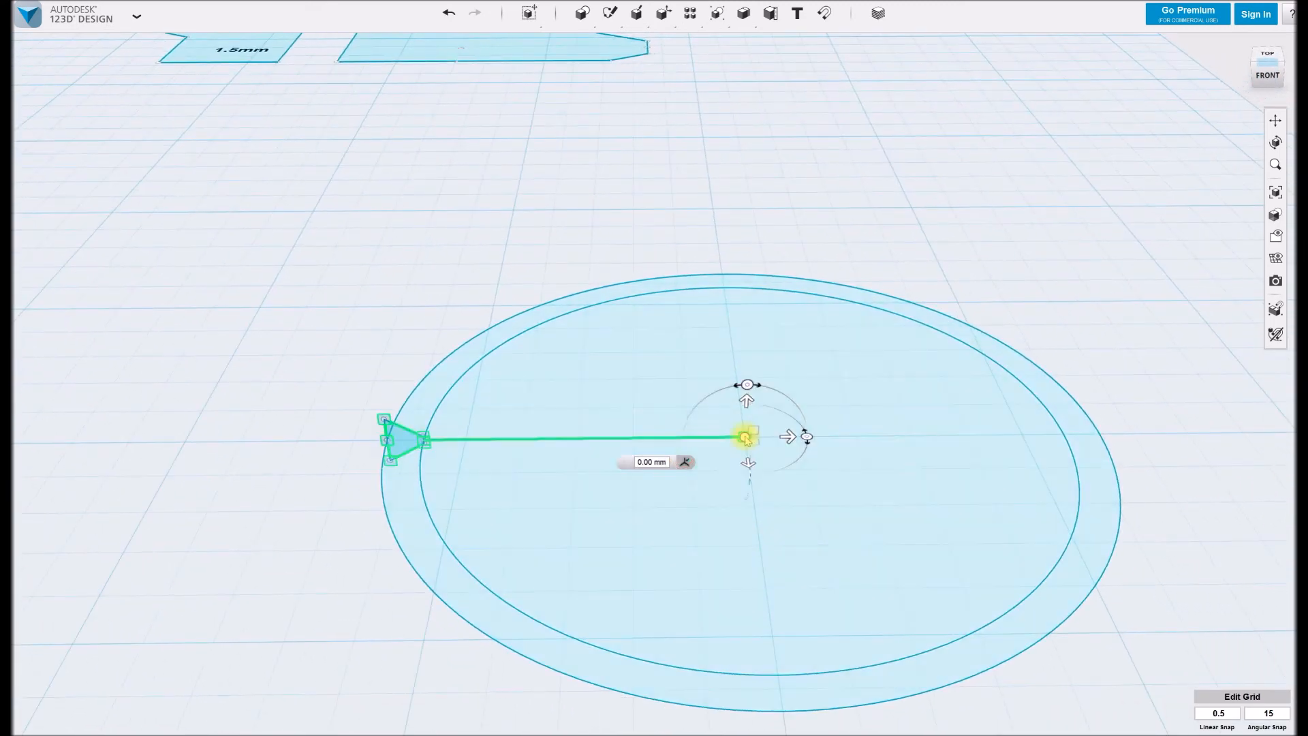
click(744, 436)
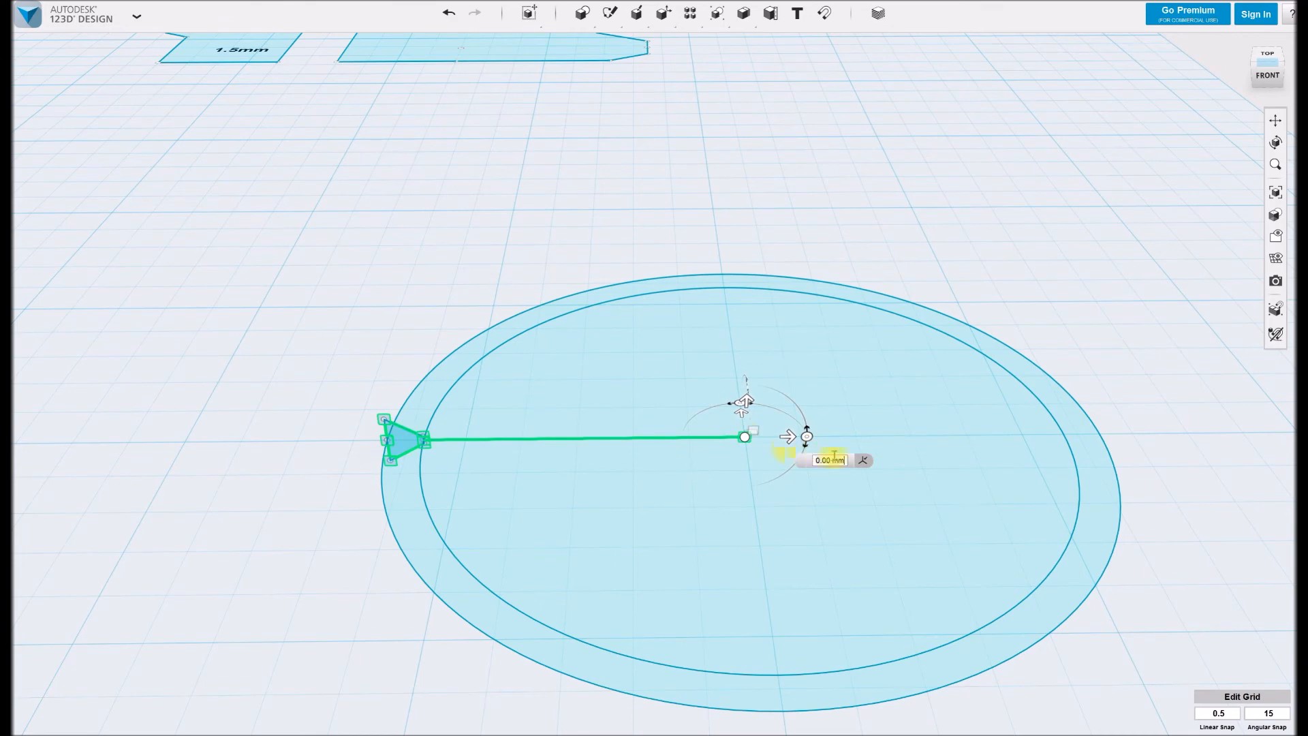
shift+middle_drag(761, 412, 744, 417)
click(743, 417)
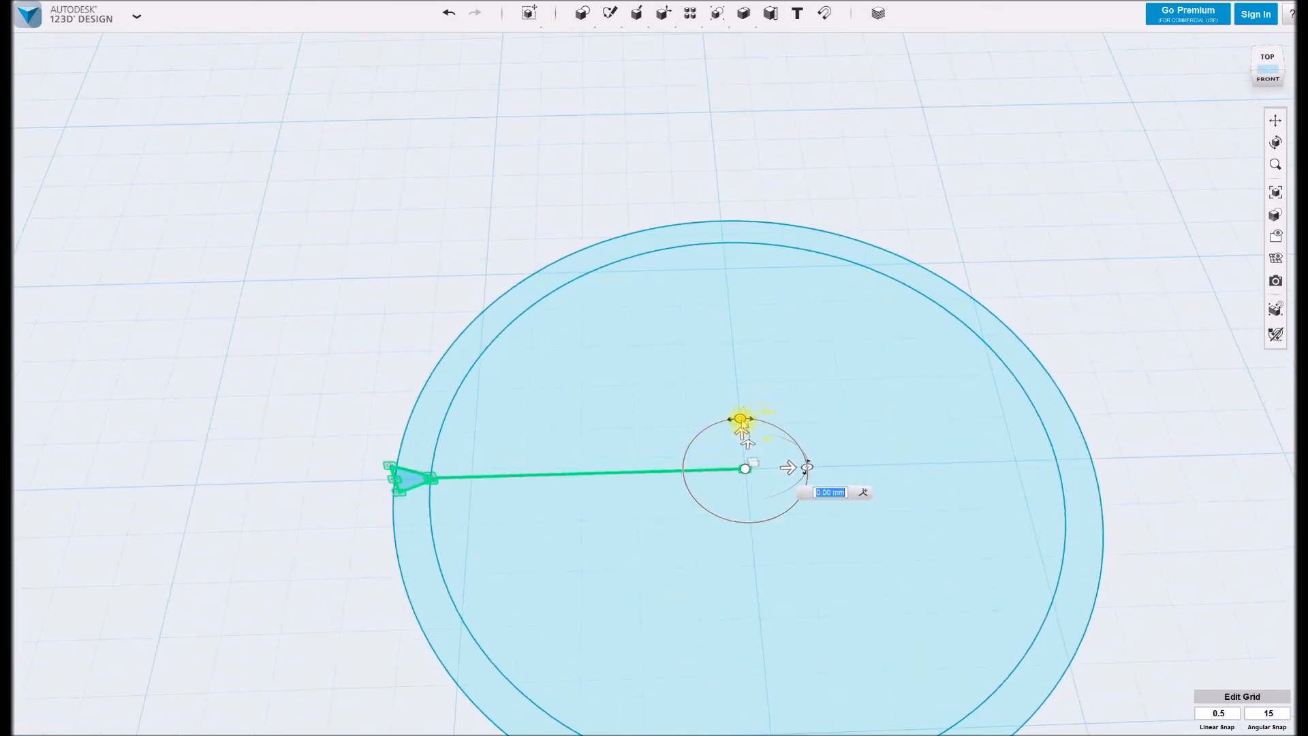
drag(741, 417, 769, 431)
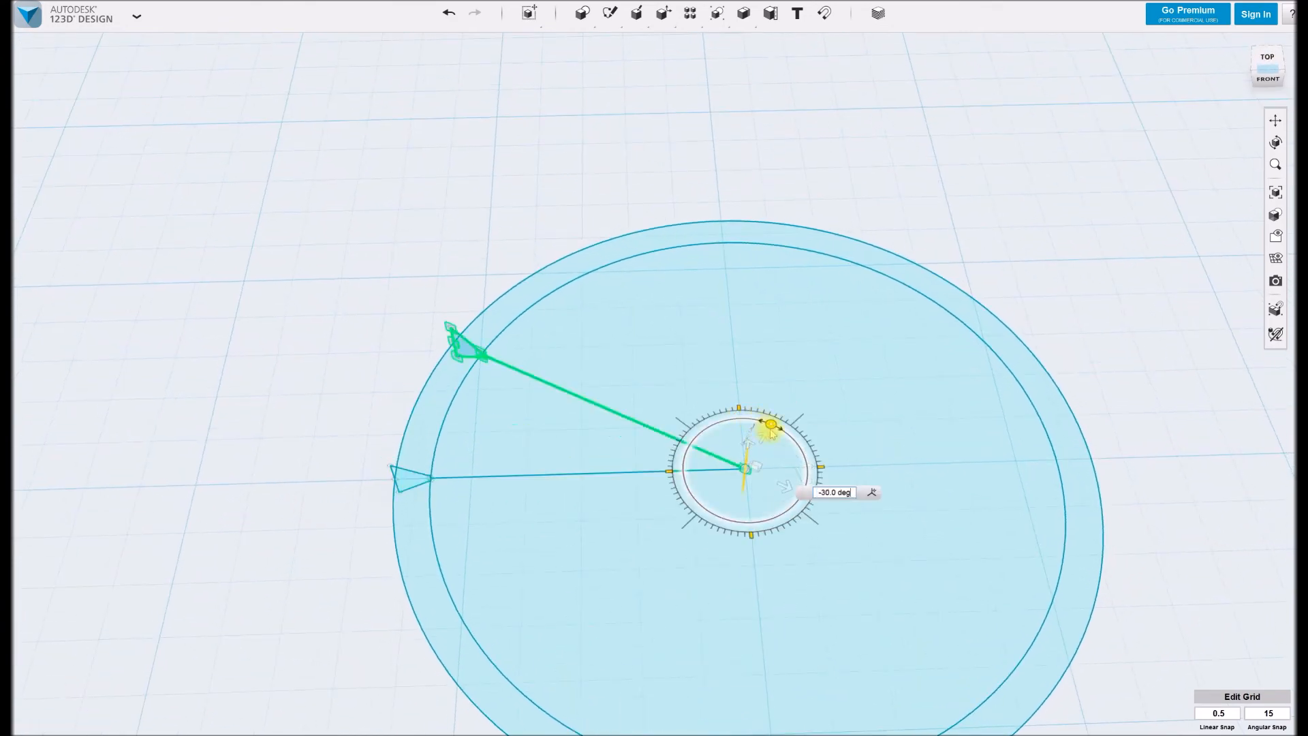
mouse_move(750, 504)
shift+middle_down()
mouse_move(736, 491)
mouse_move(745, 458)
shift+middle_up()
drag(744, 386, 743, 390)
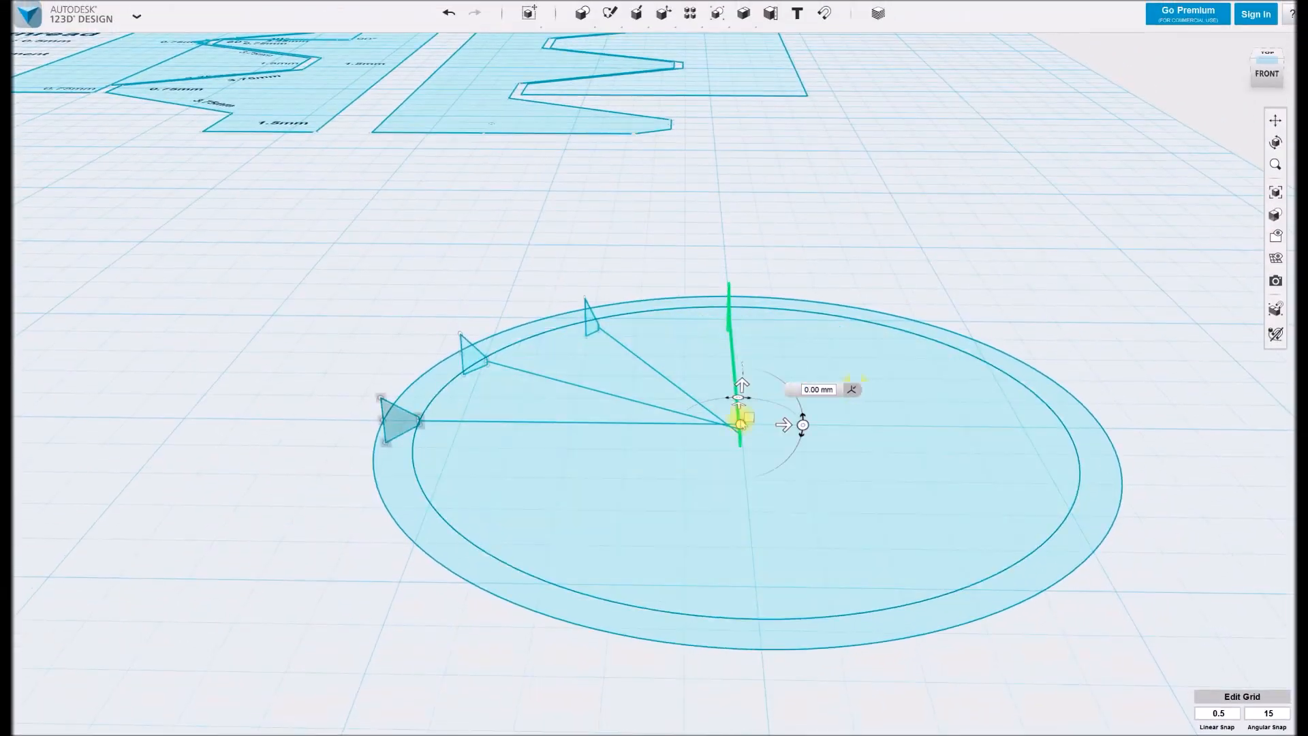
Paste further profile copies at 30-degree increments about the circle centre, each slightly lower, until they complete one helical turn
key(ctrl+v)
drag(812, 444, 745, 373)
key(Return)
key(ctrl+v)
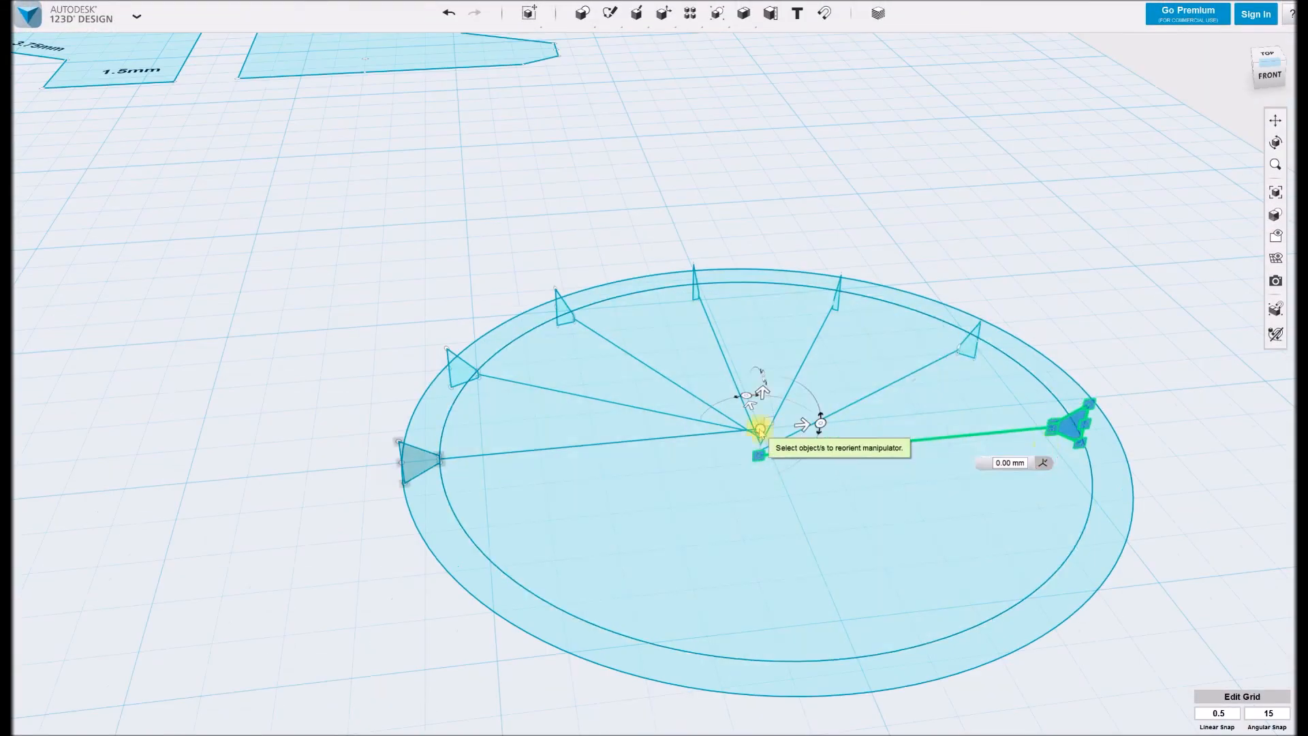
key(ctrl+v)
drag(984, 477, 1007, 574)
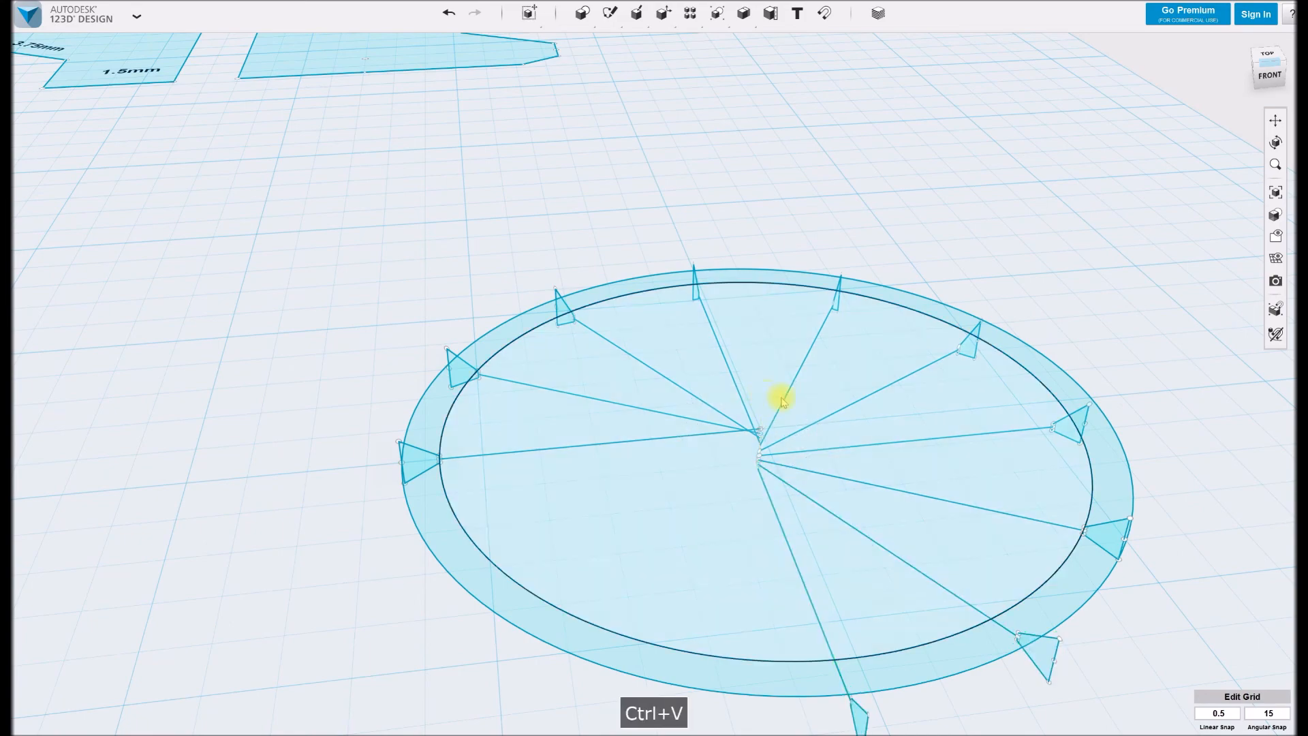
key(ctrl+c)
key(ctrl+v)
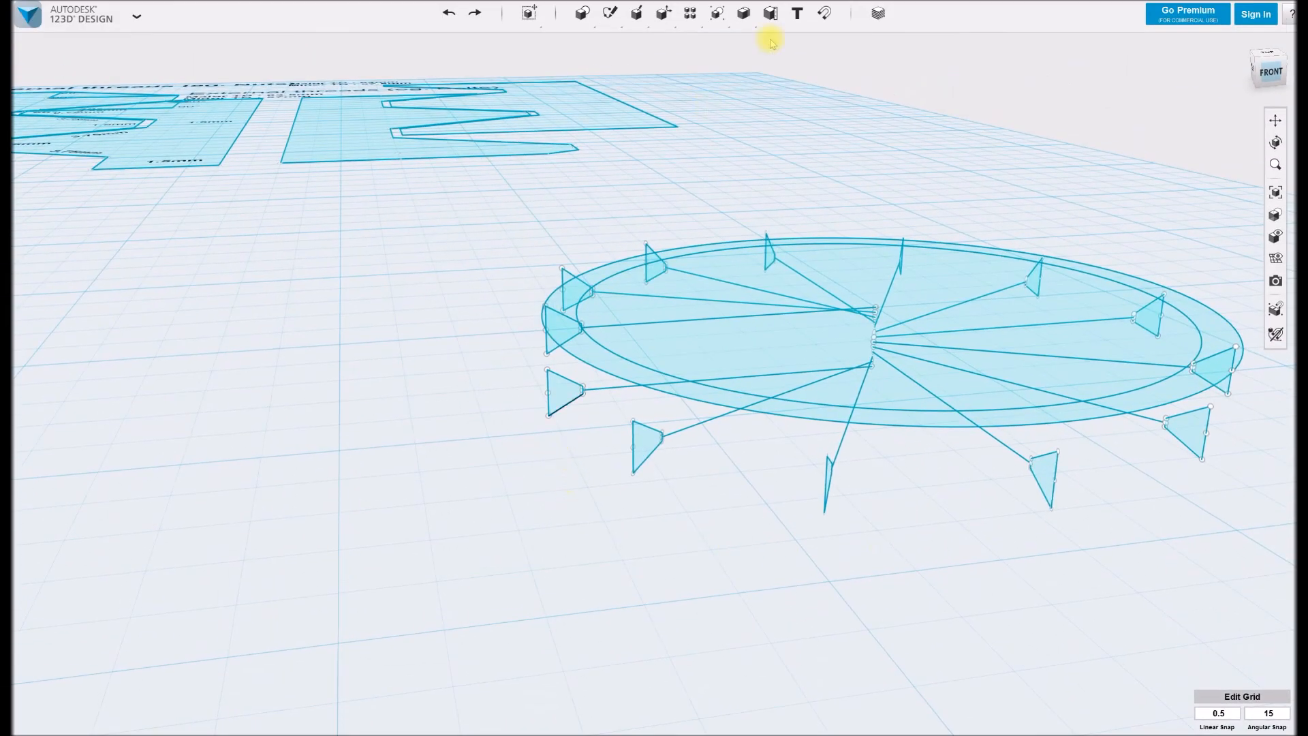
Measure the vertical gap between the first profile's bottom corner and the last profile's top corner
click(771, 13)
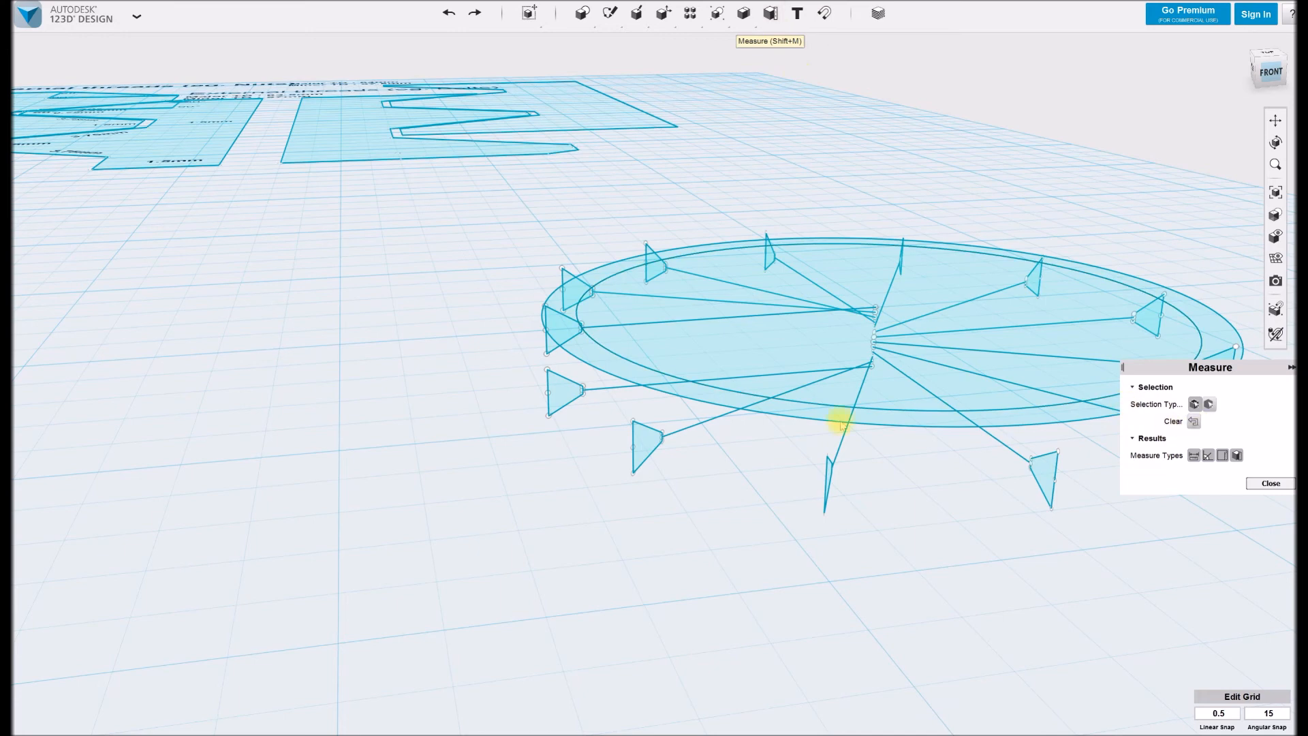
click(546, 368)
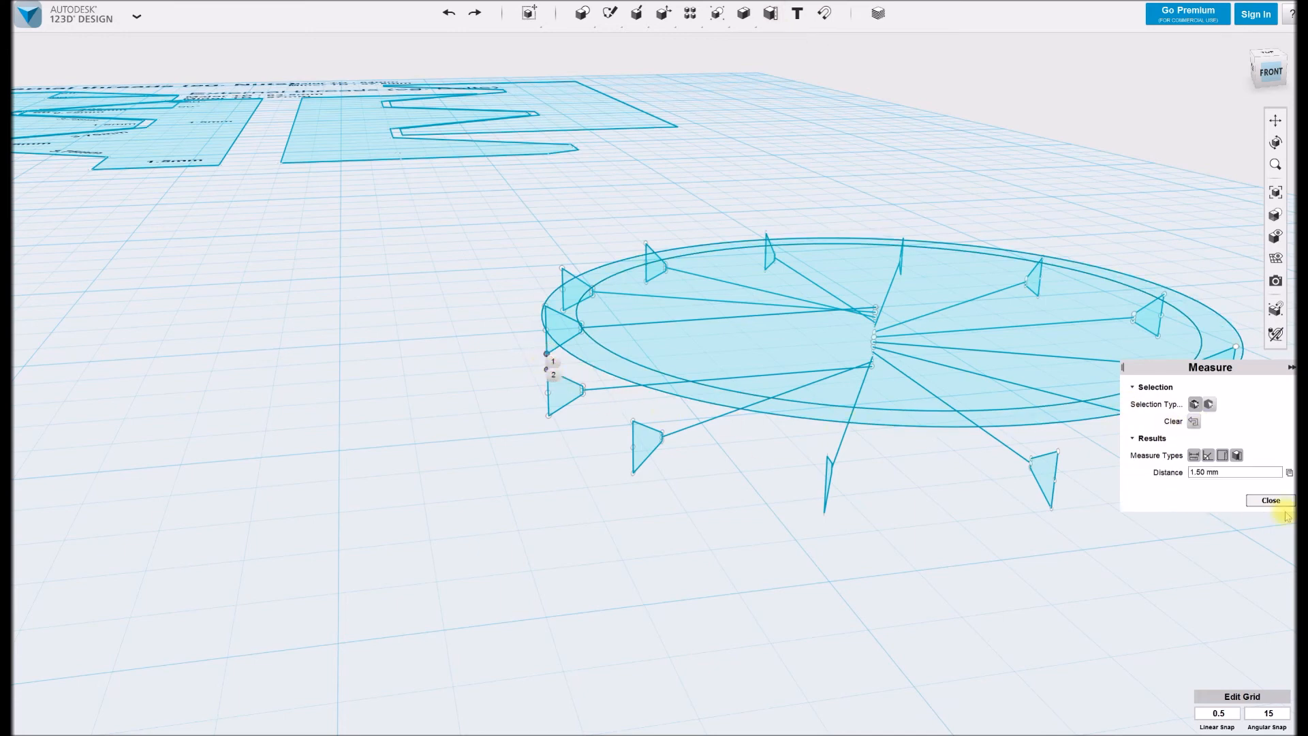
click(1271, 501)
Loft all the helically arranged thread profiles, selected in order from the first to the last, into one solid thread turn
mouse_move(743, 24)
click(551, 345)
shift+middle_drag(562, 390, 606, 381)
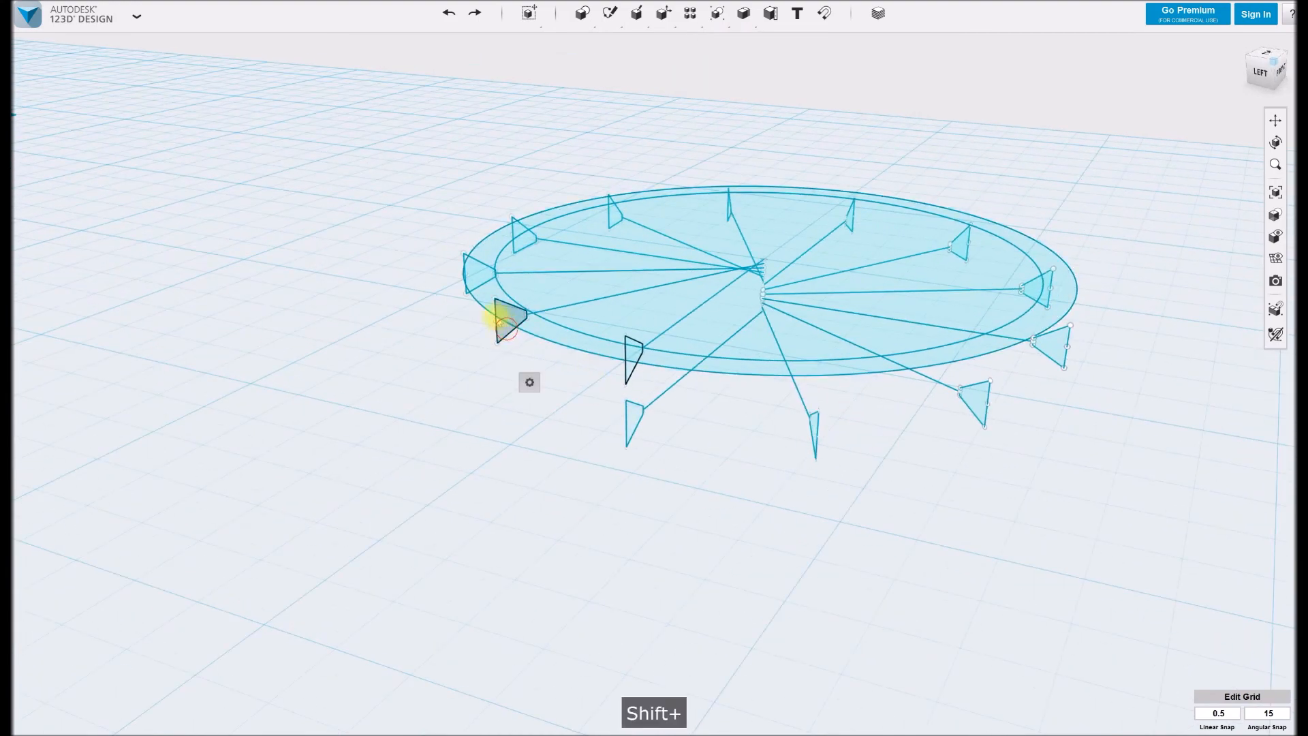
shift+click(494, 332)
shift+middle_drag(487, 334, 175, 374)
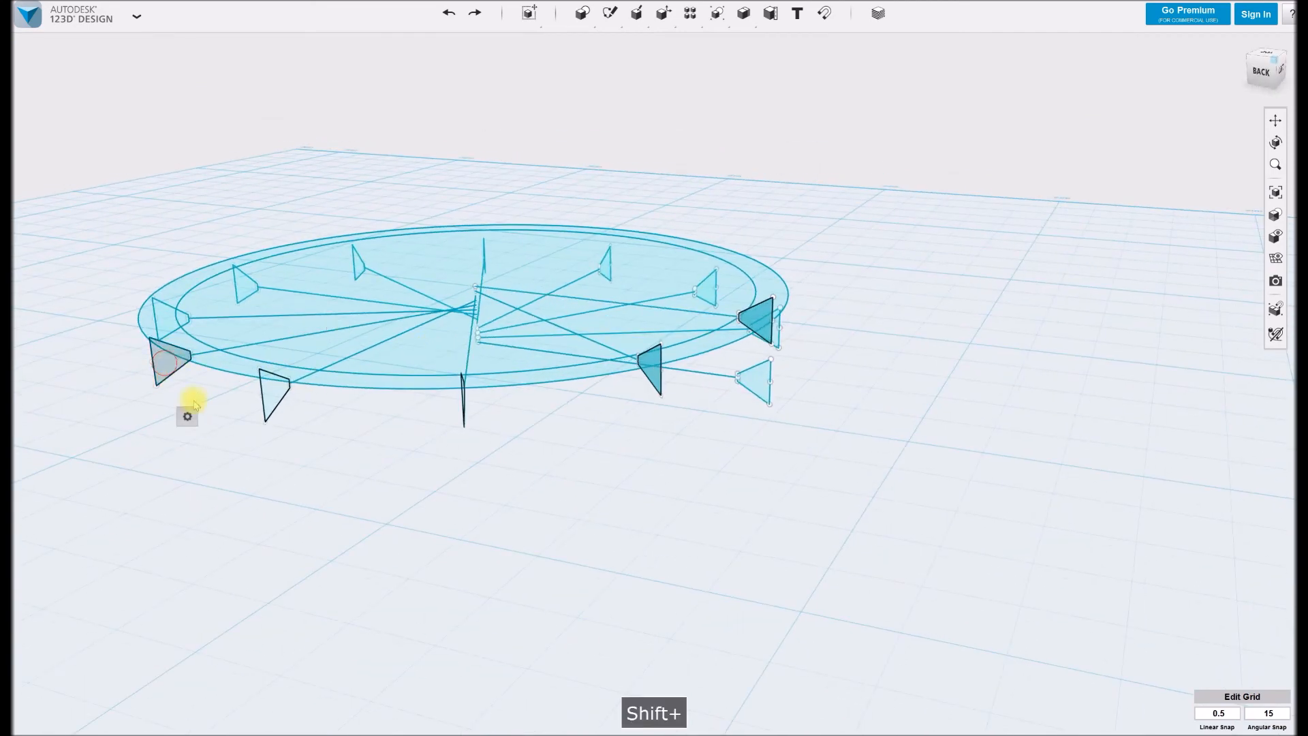
shift+middle_drag(225, 412, 478, 421)
shift+click(409, 377)
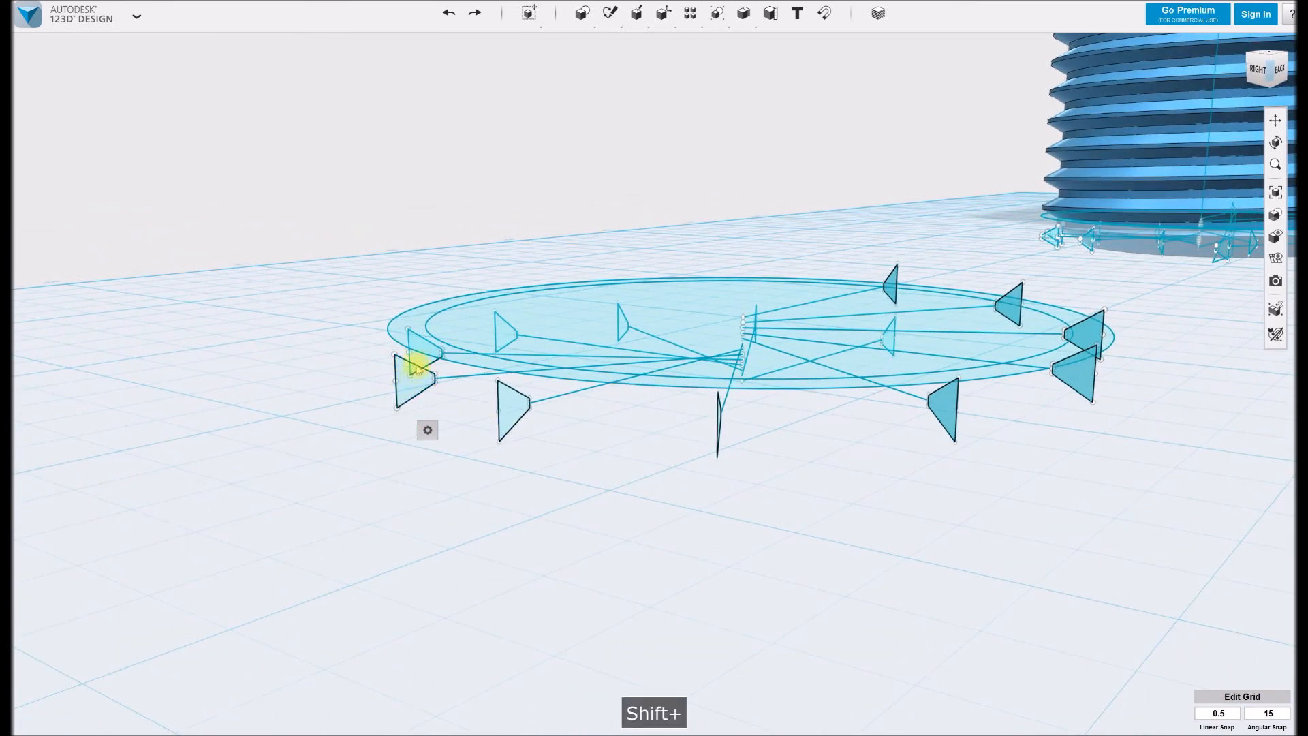
mouse_move(425, 411)
shift+middle_drag(470, 386, 468, 418)
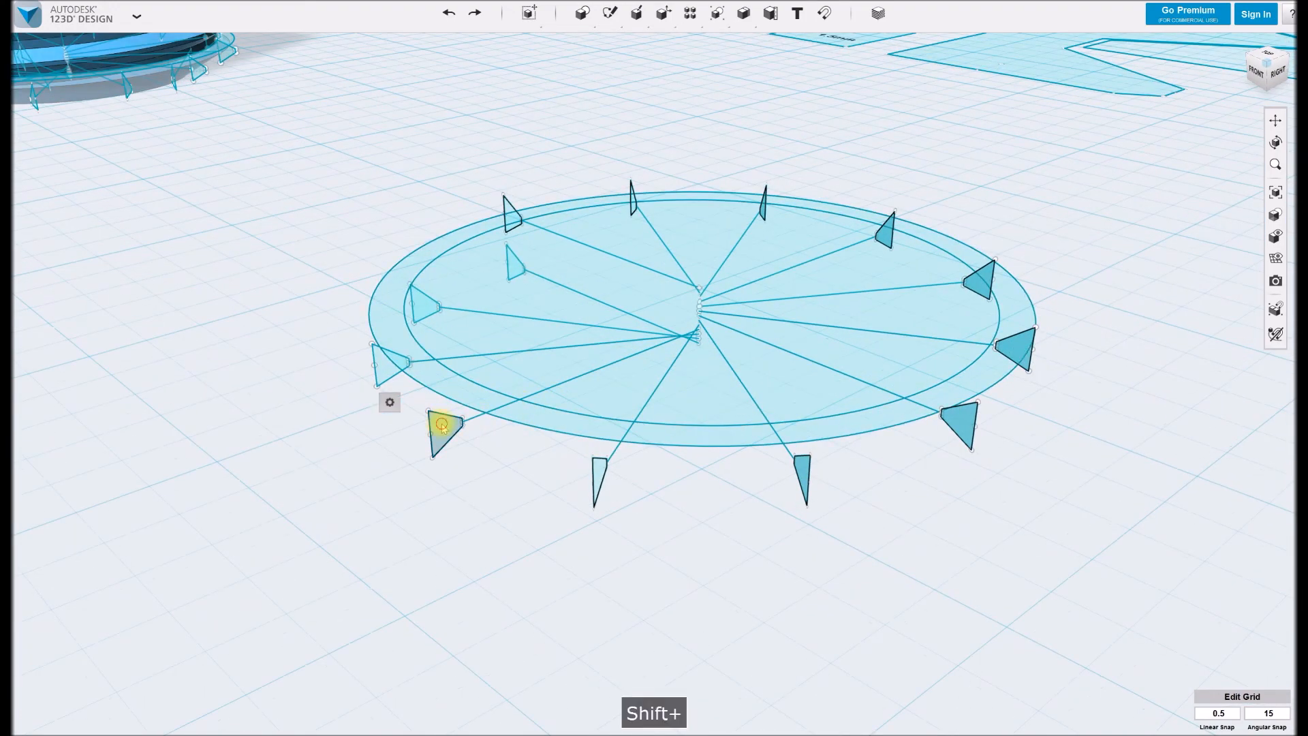
mouse_move(369, 407)
shift+middle_down()
mouse_move(411, 398)
mouse_move(362, 412)
shift+middle_up()
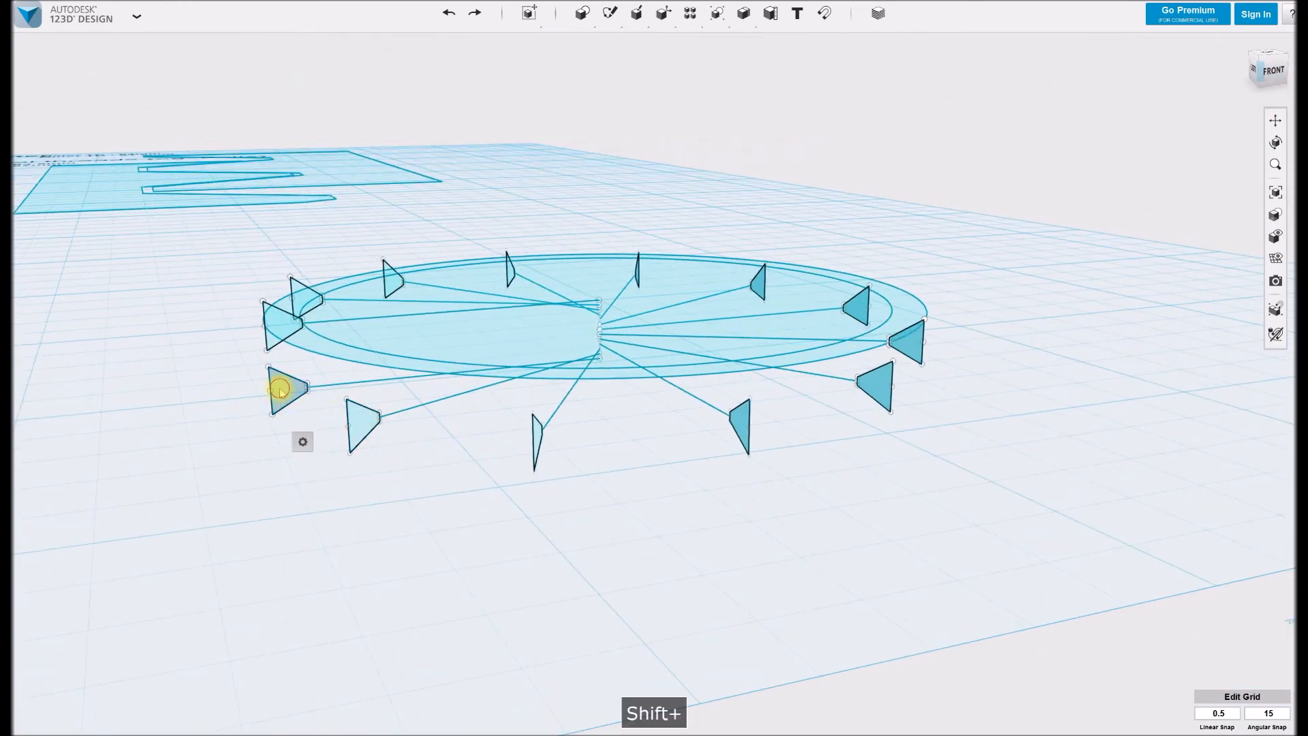
mouse_move(636, 15)
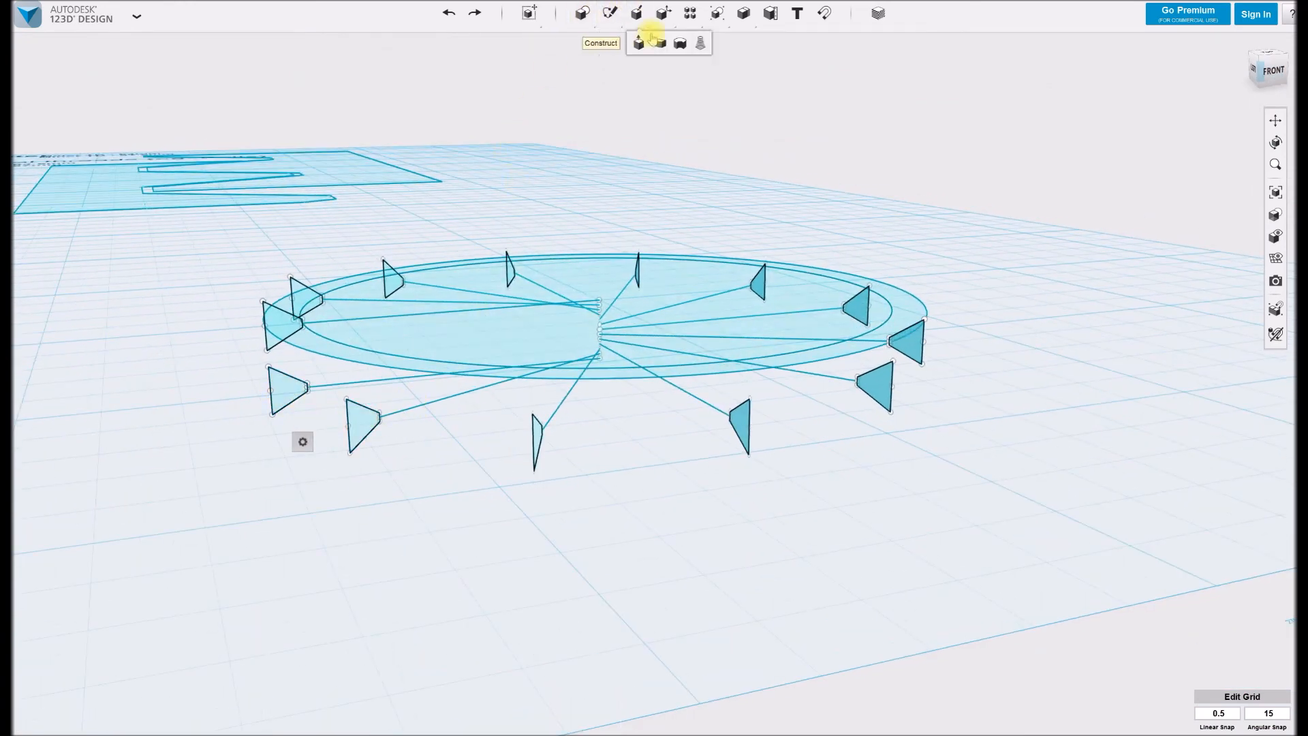
click(701, 43)
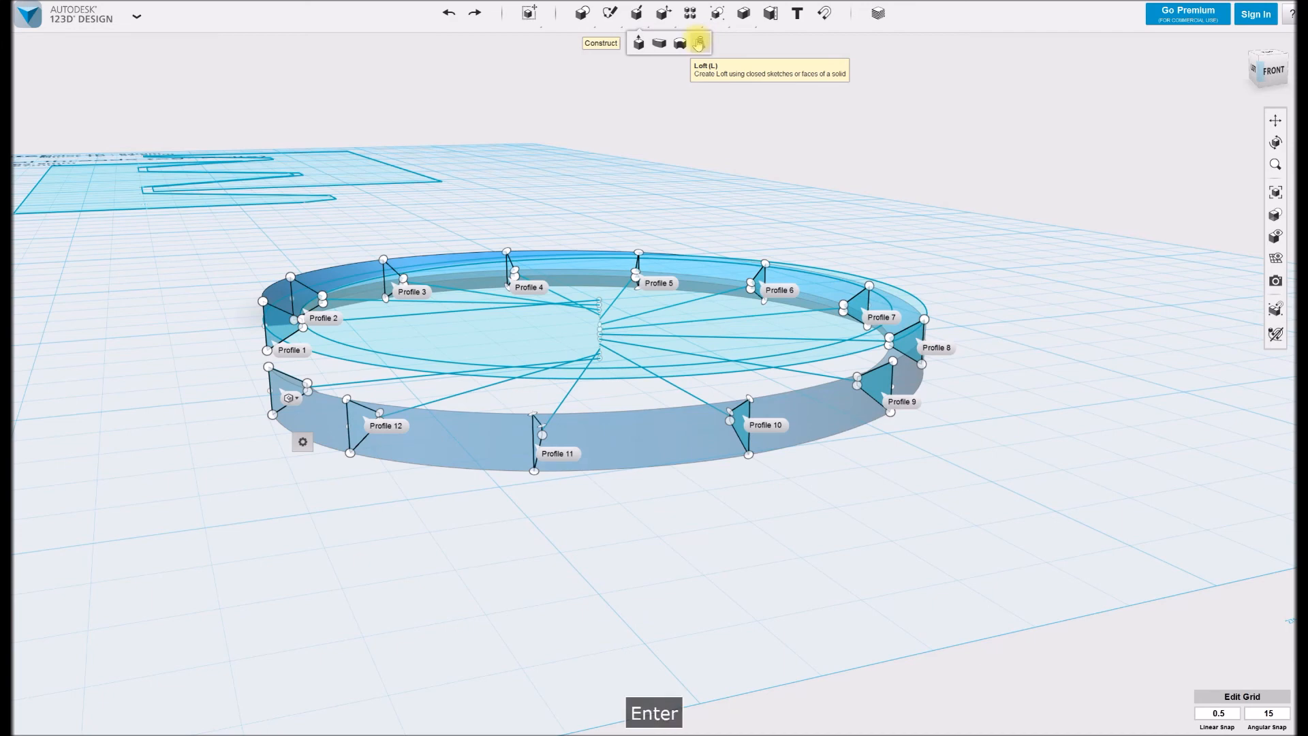
shift+middle_drag(1040, 443, 1028, 441)
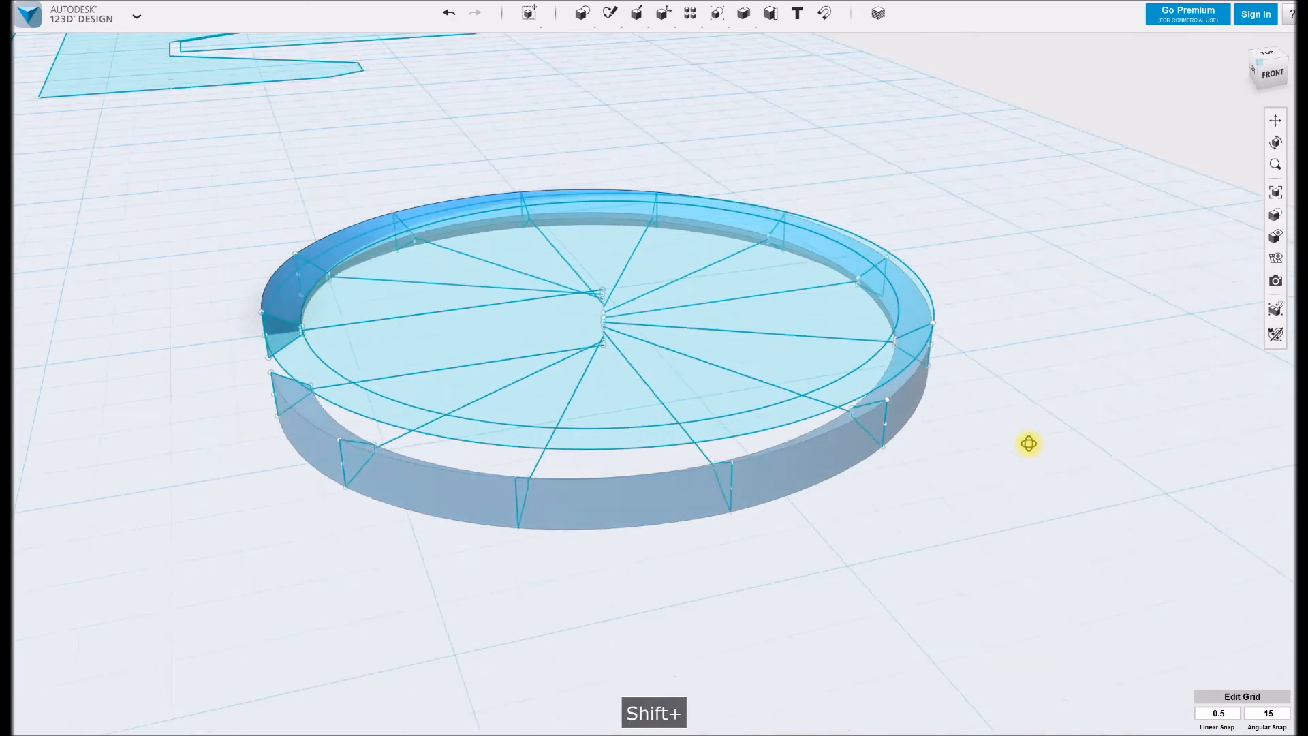
Hide all sketches and the grid to inspect the lofted thread turn on its own
mouse_move(1276, 238)
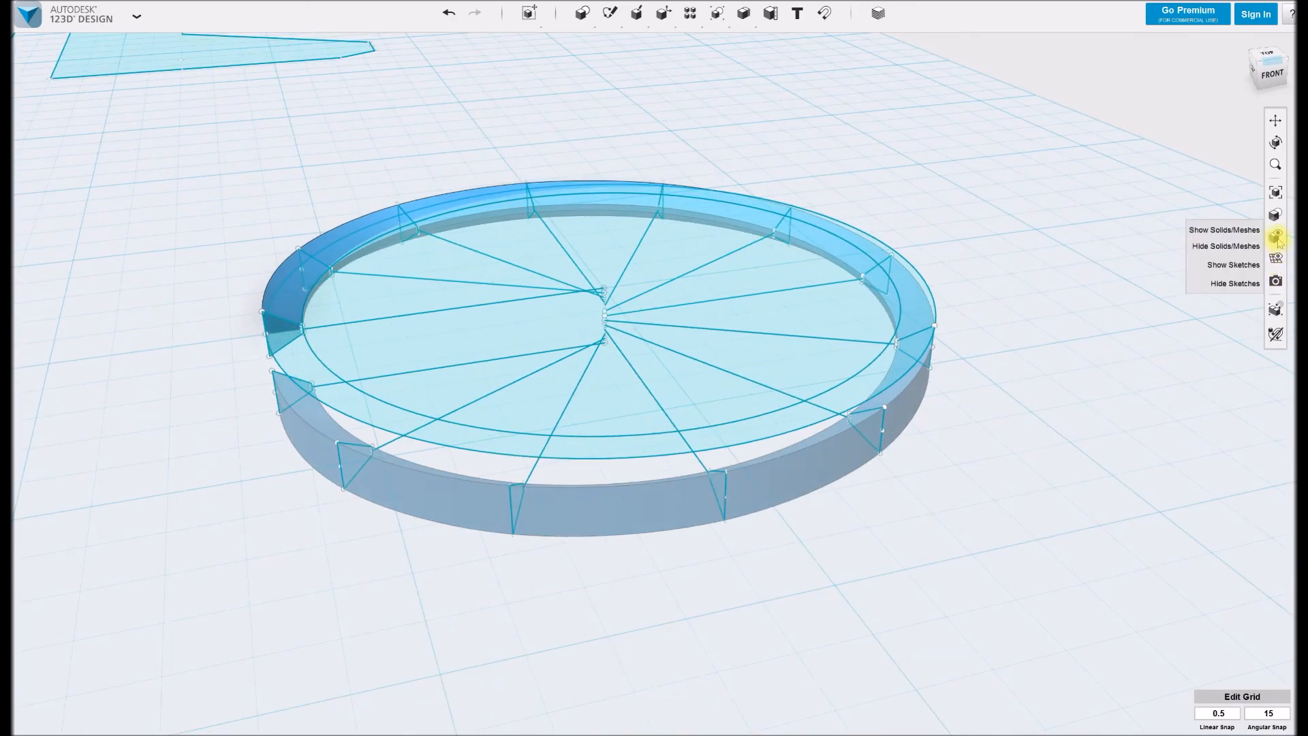
click(1249, 284)
click(1274, 261)
shift+middle_drag(534, 528, 1048, 522)
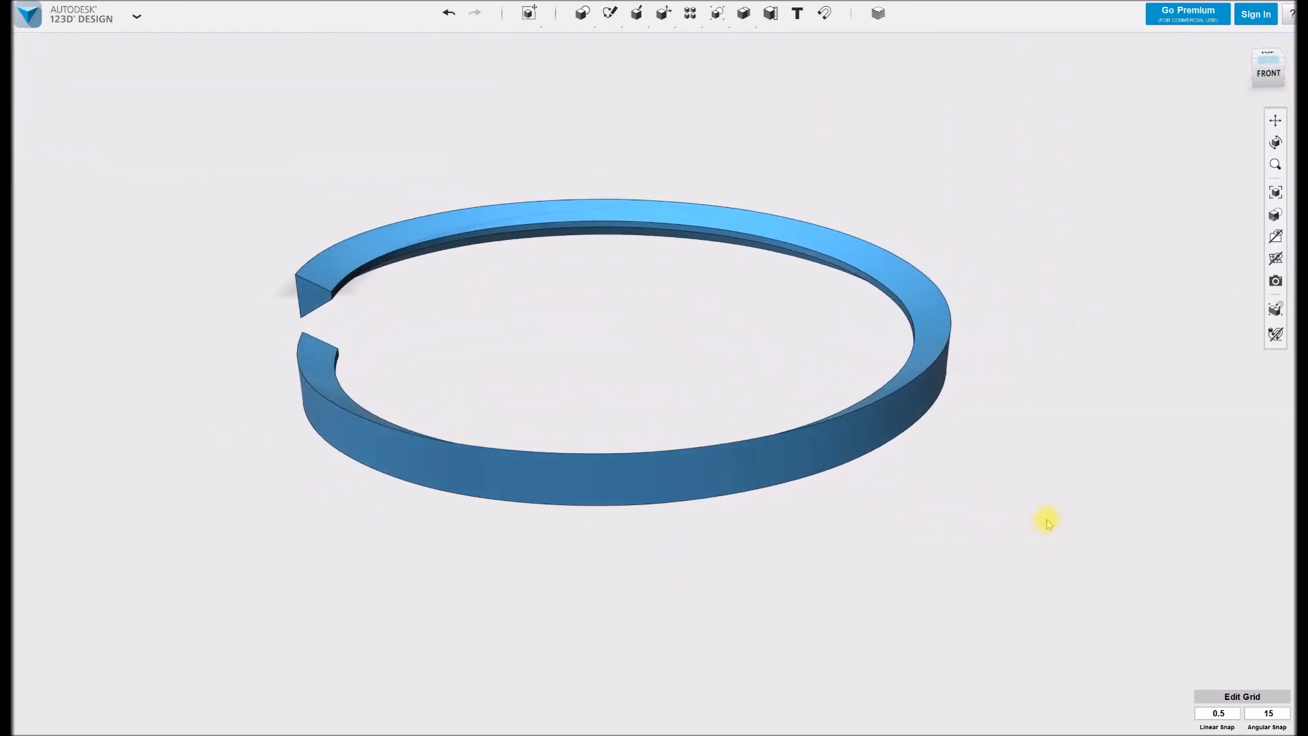
Bring the grid, the solids and the sketches back into view
click(1267, 258)
mouse_move(1276, 238)
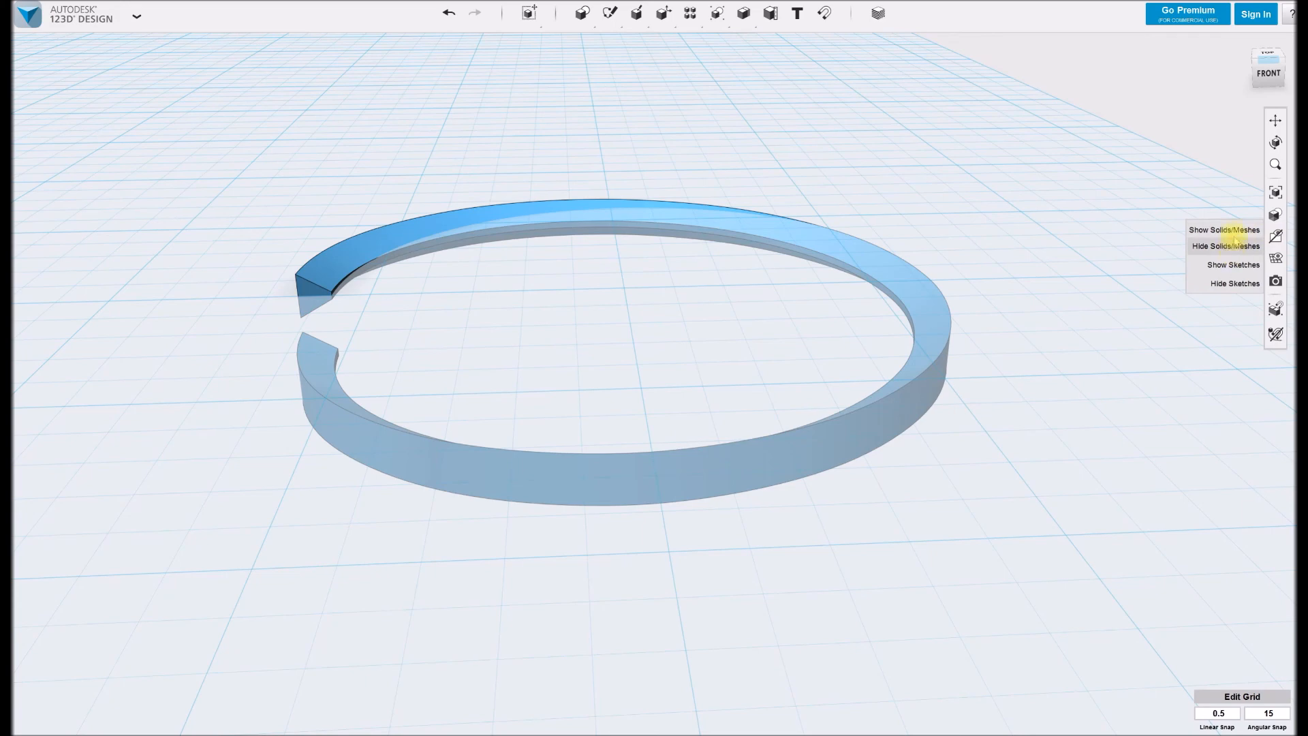
click(1236, 230)
mouse_move(1273, 237)
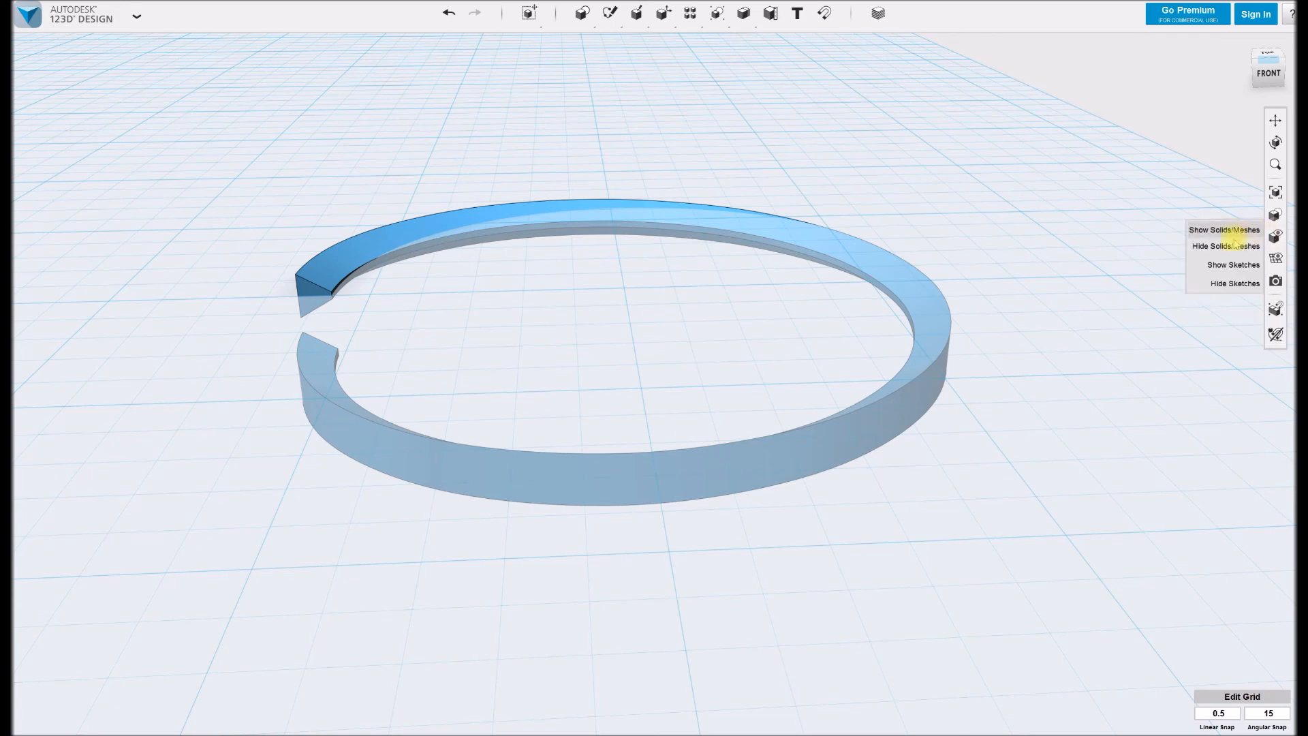
click(1229, 268)
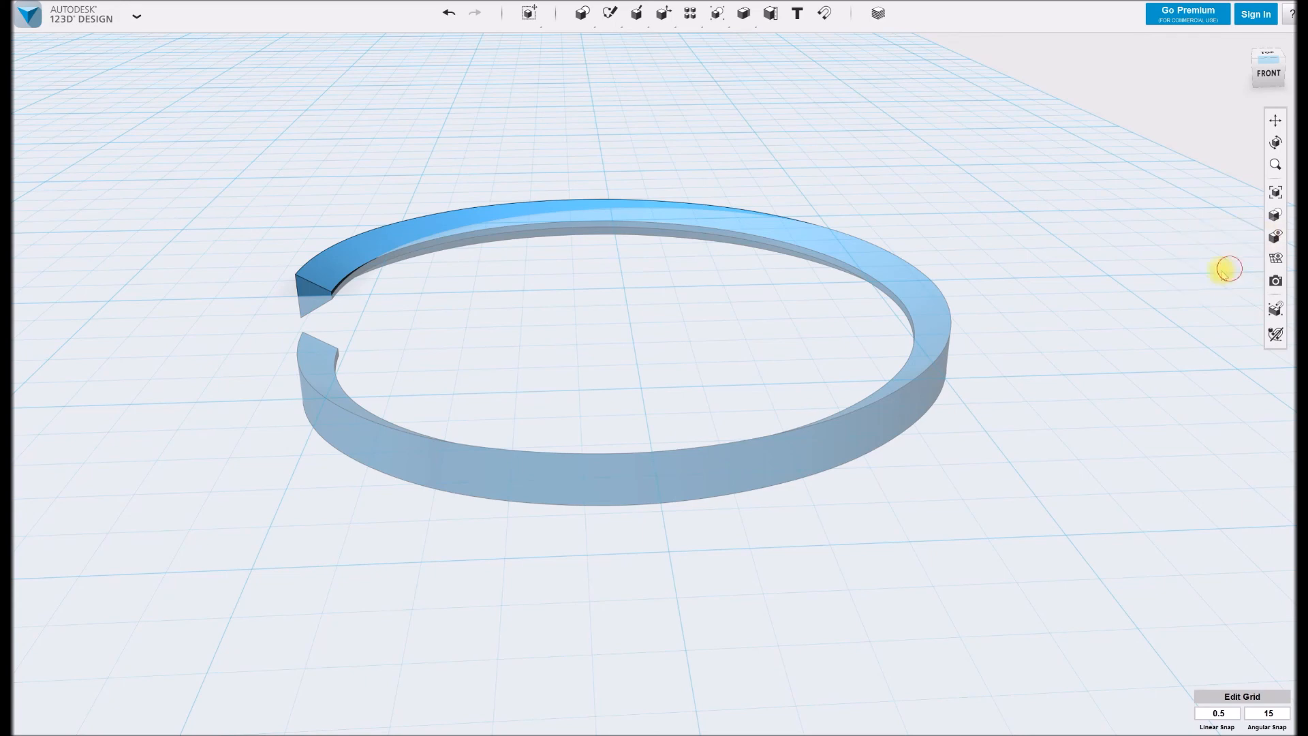
Copy the lofted thread turn, paste it and raise the copy 6 mm
click(325, 265)
key(ctrl+c)
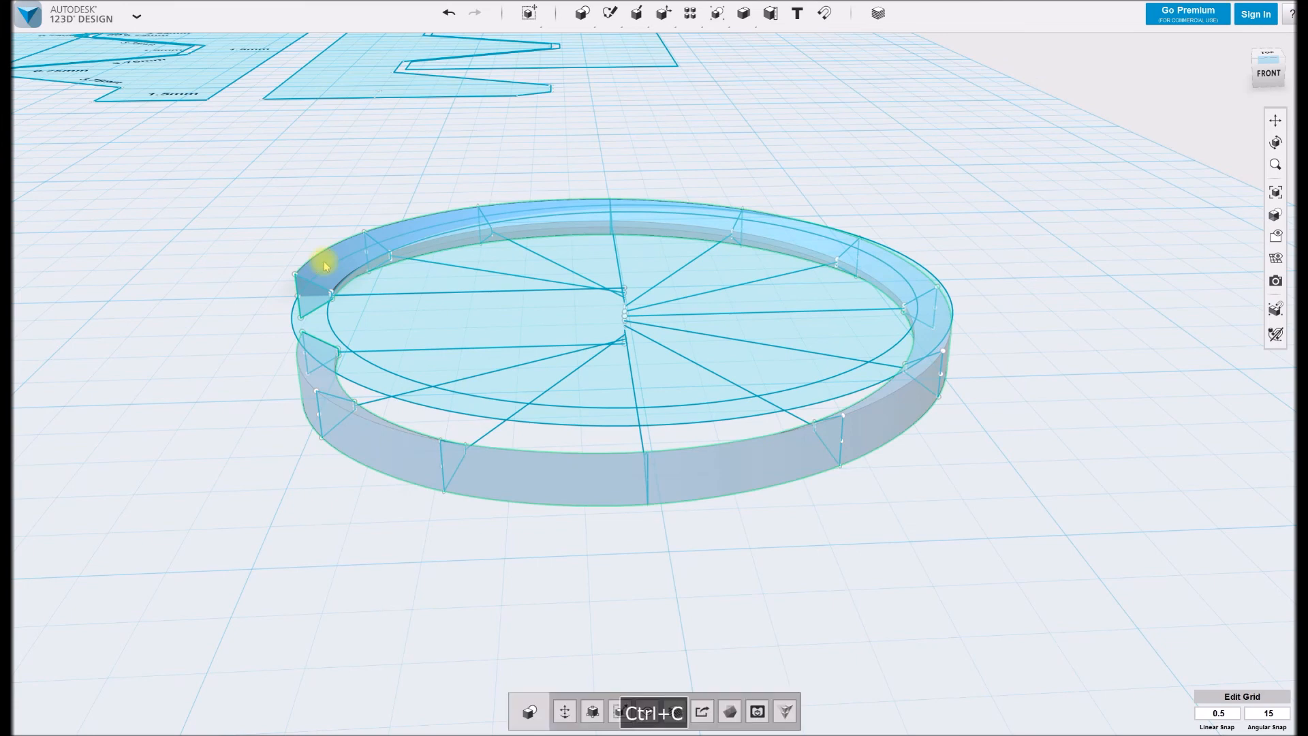
key(ctrl+v)
drag(624, 257, 621, 215)
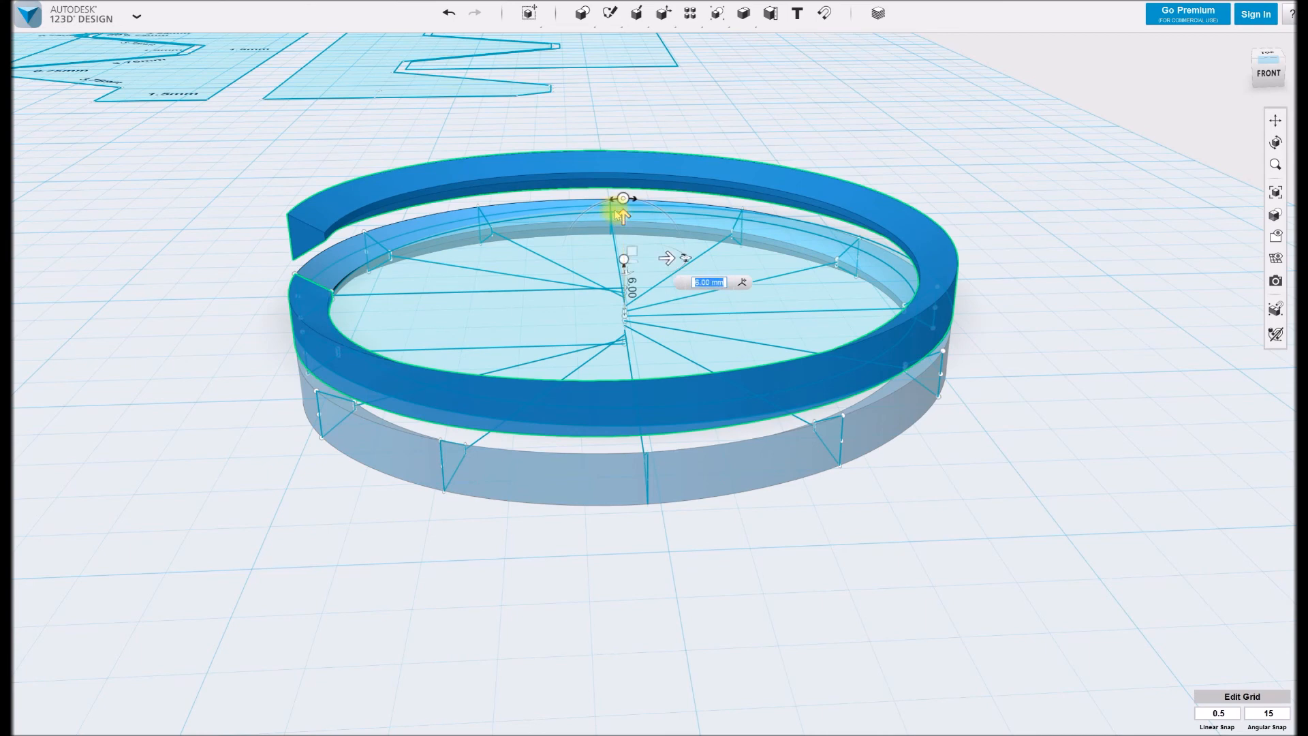
key(Return)
Paste two further copies of the thread turn, stacking each one 6 mm above the previous turn
key(ctrl+v)
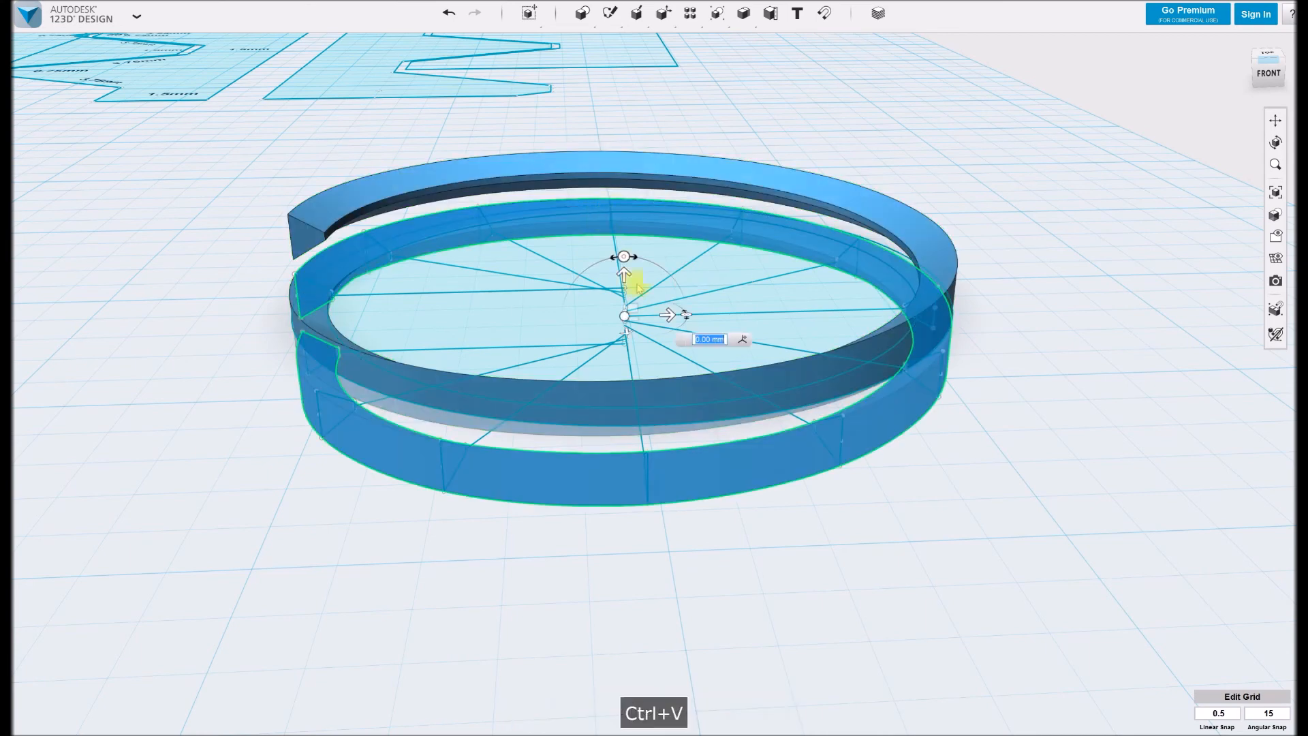
drag(624, 274, 622, 155)
key(Return)
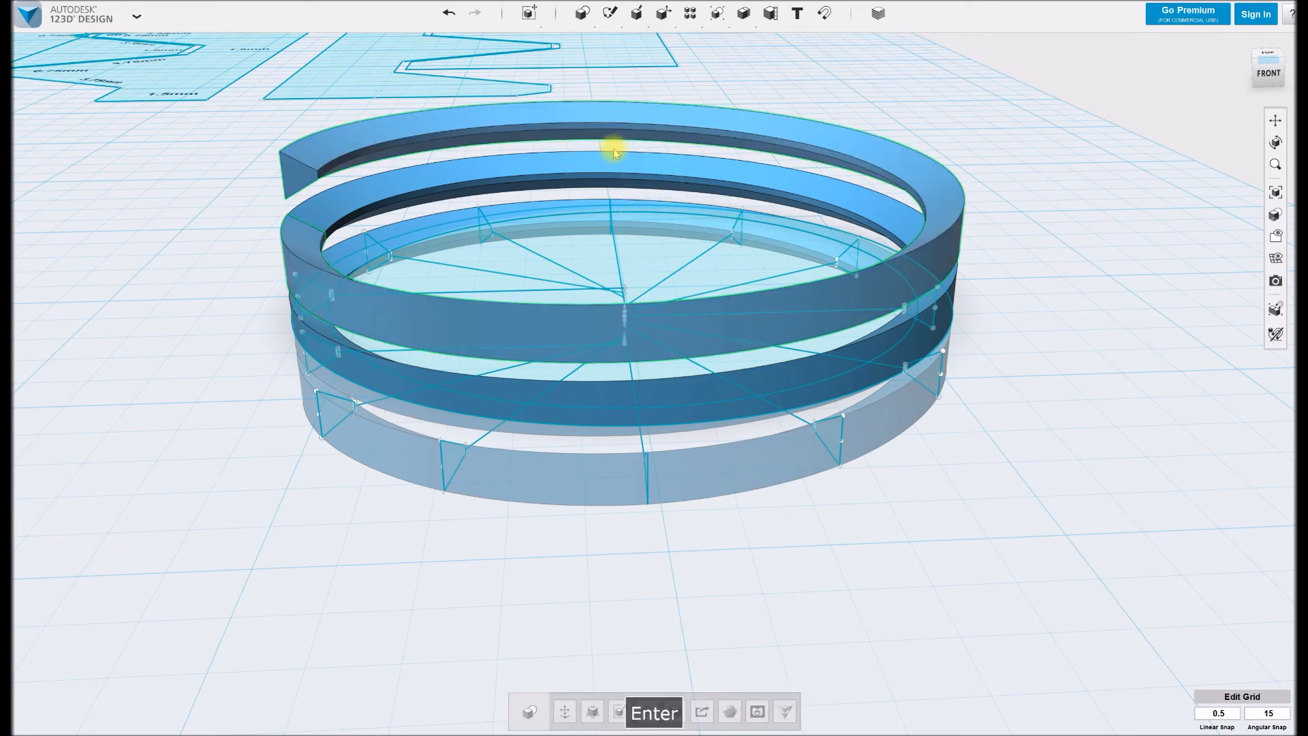
key(ctrl+v)
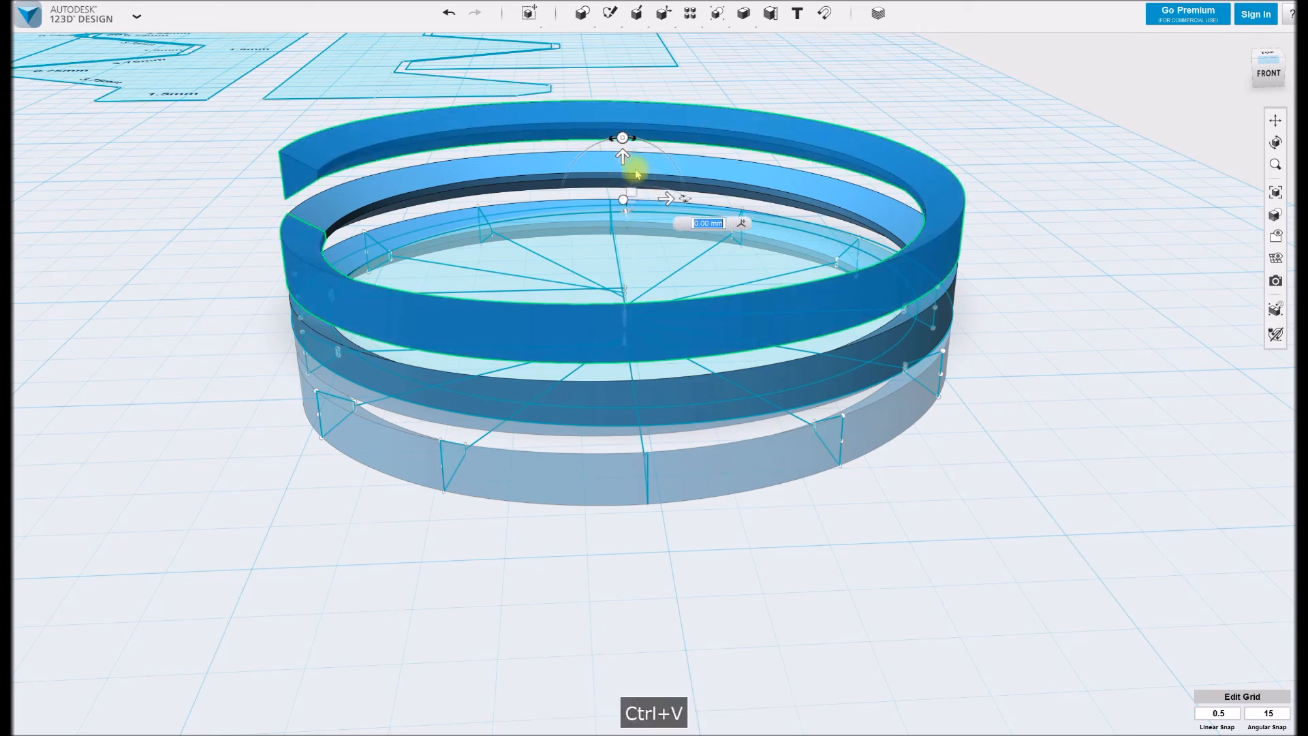
drag(622, 155, 622, 93)
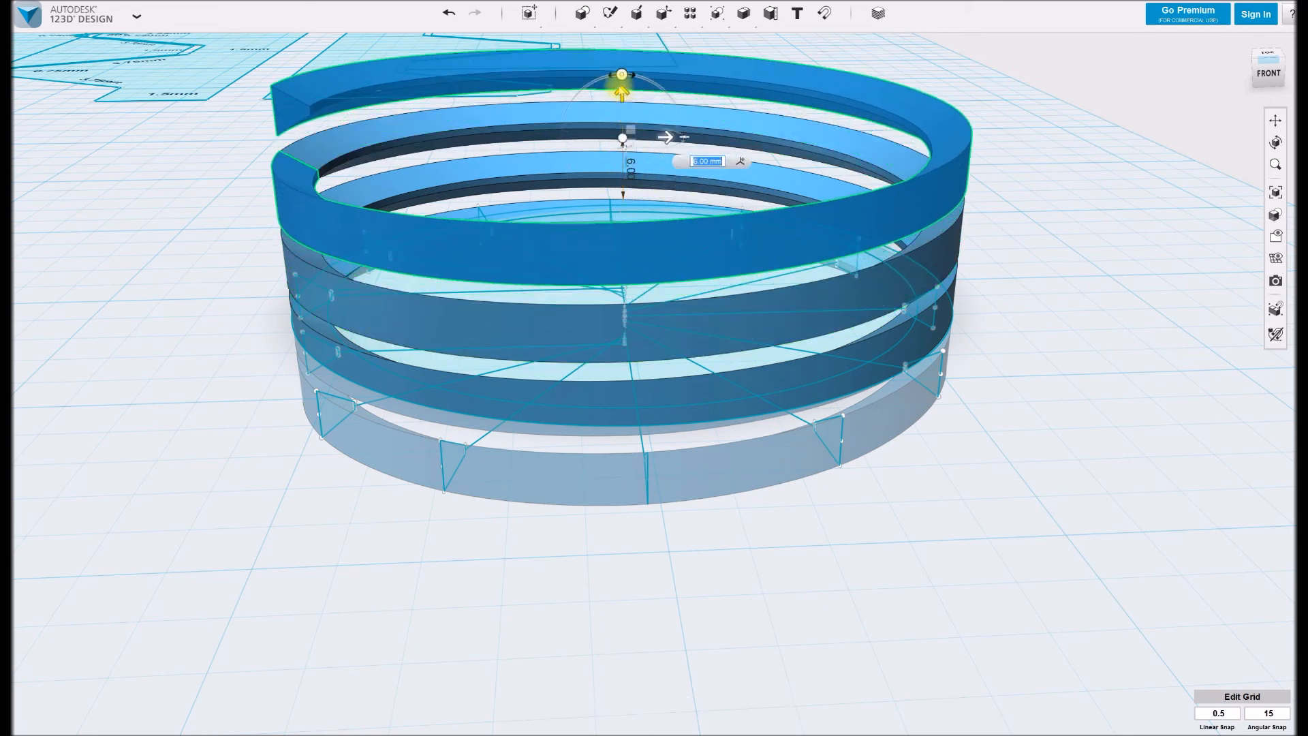
key(Return)
Duplicate the topmost thread turn twice more, raising each copy 6 mm above the one below
key(ctrl+c)
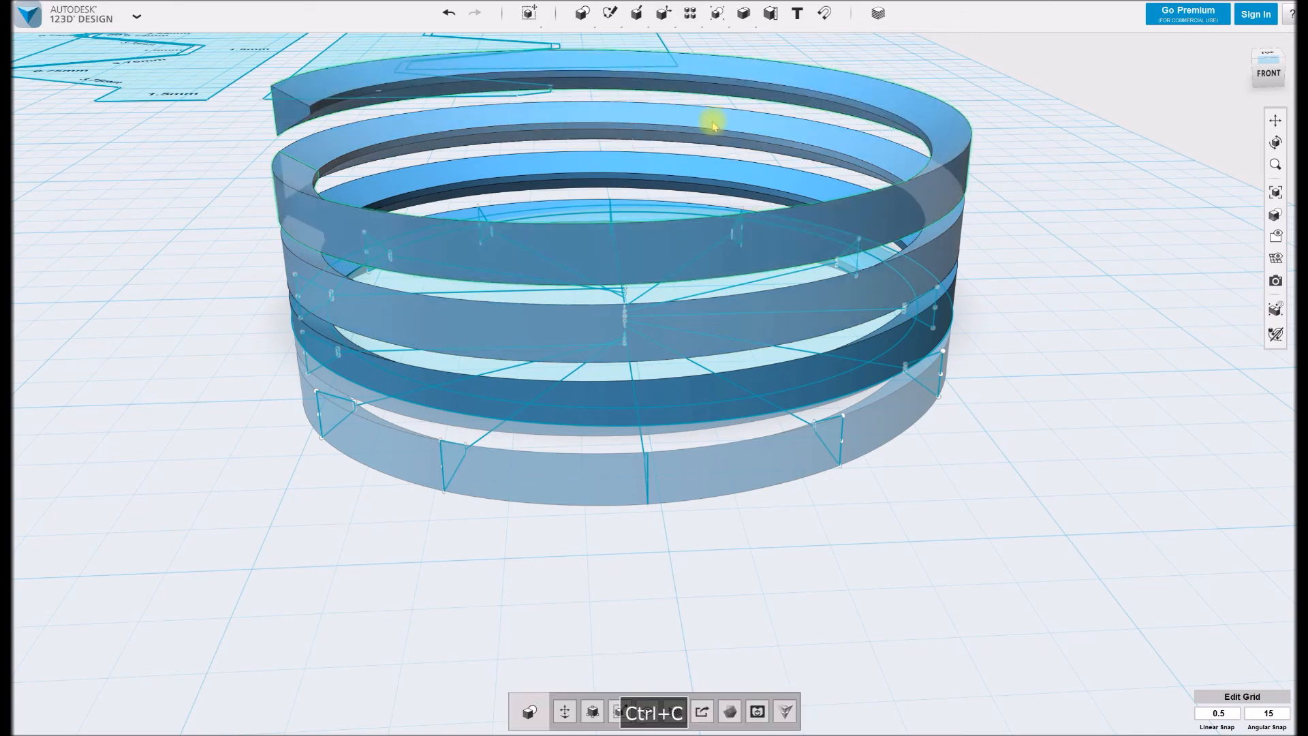
key(ctrl+v)
right_drag(628, 123, 632, 199)
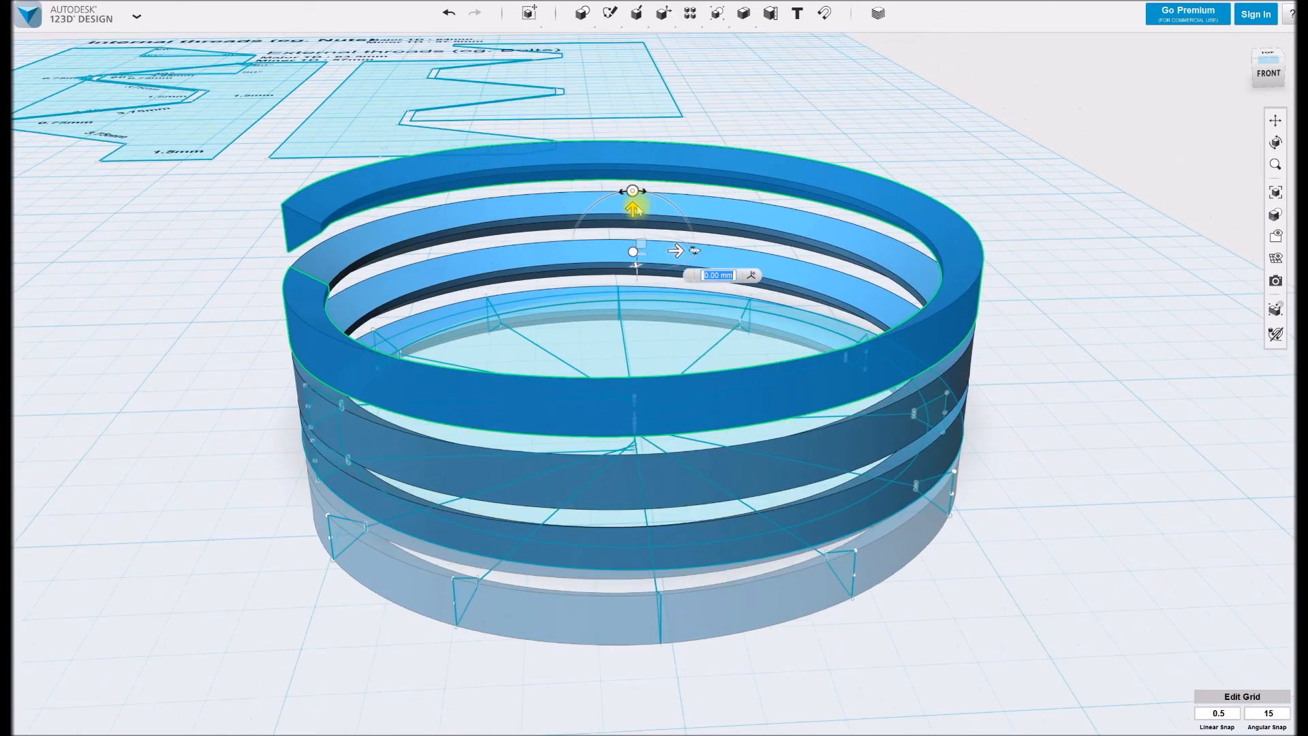
drag(630, 181, 628, 142)
key(Return)
key(ctrl+c)
key(ctrl+v)
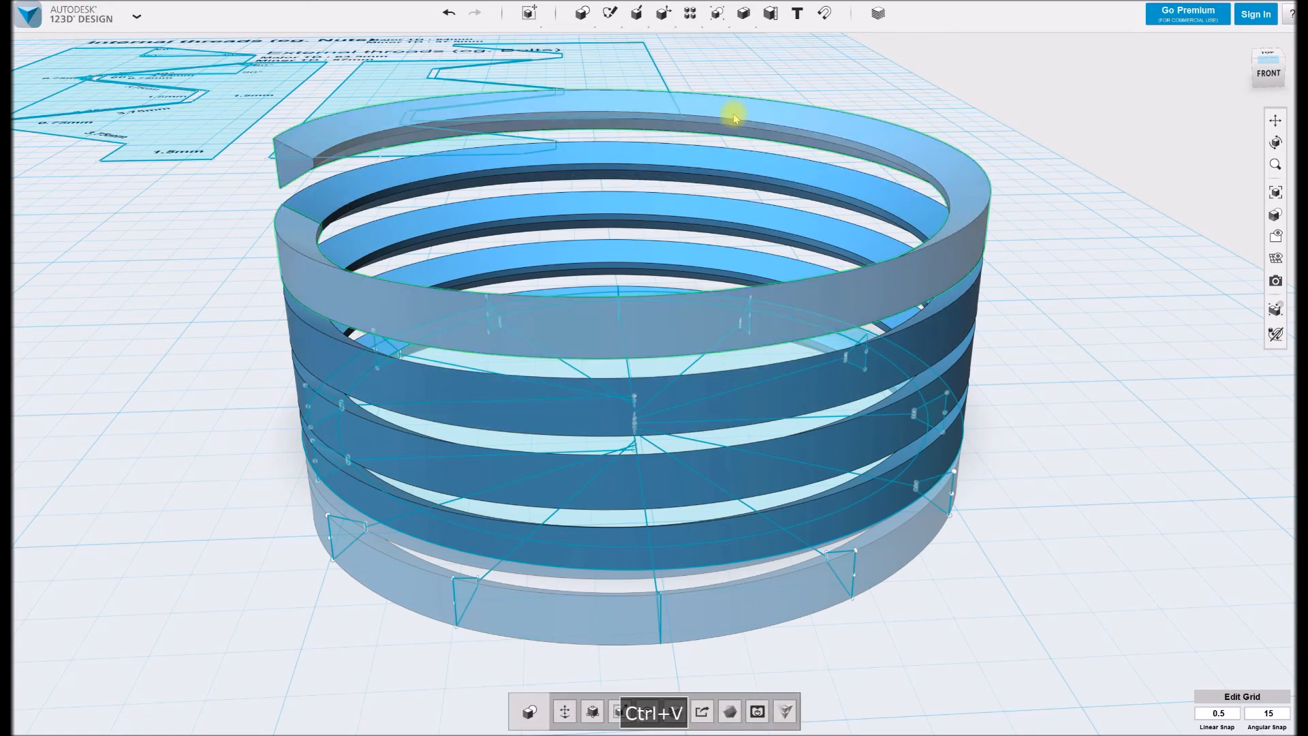
drag(635, 149, 647, 82)
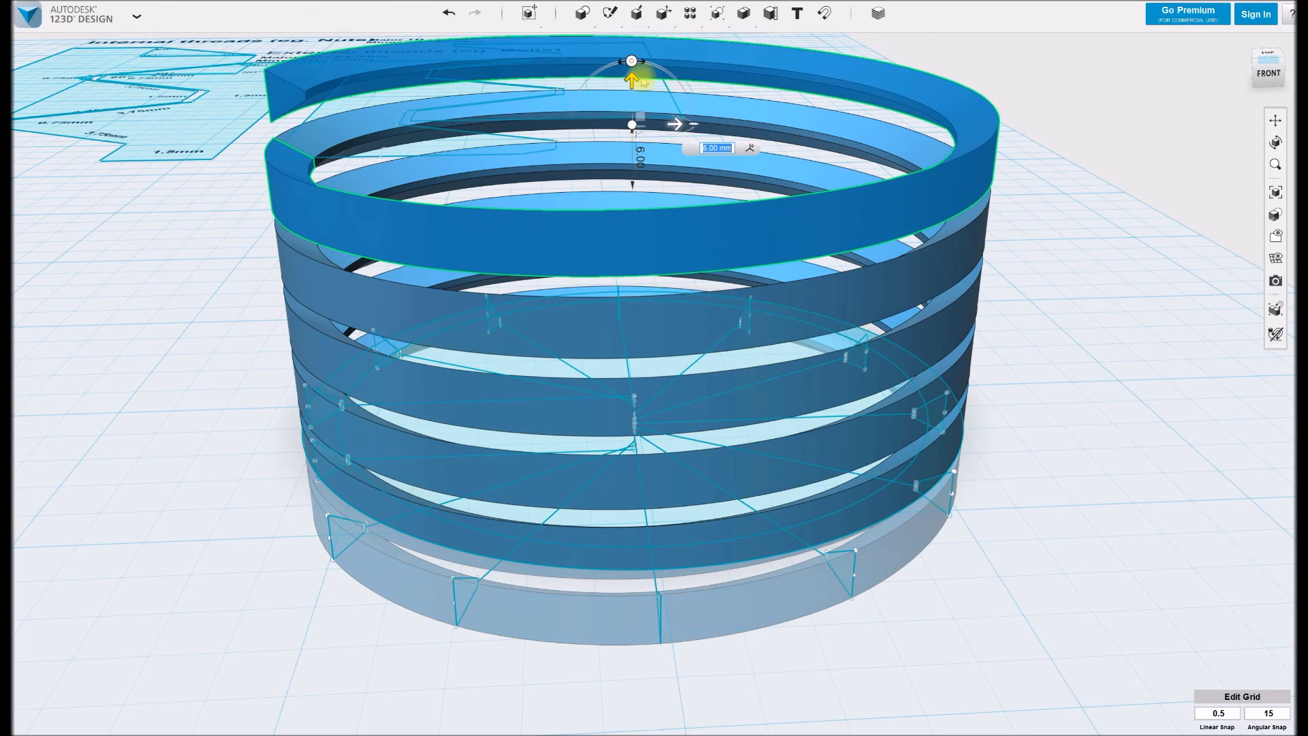
key(Return)
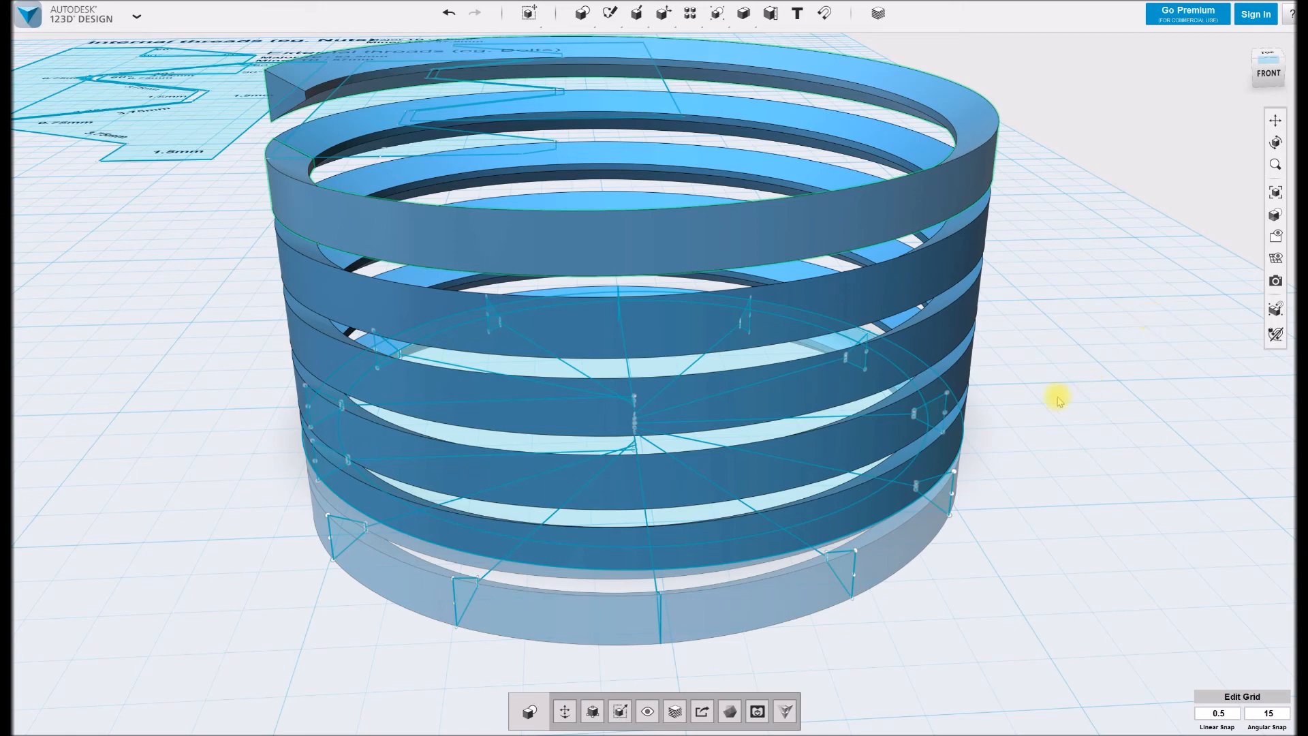
Examine the stacked internal thread turns and how they join, and view them beside the bolt
shift+middle_drag(954, 436, 945, 455)
scroll(928, 467, up, 3)
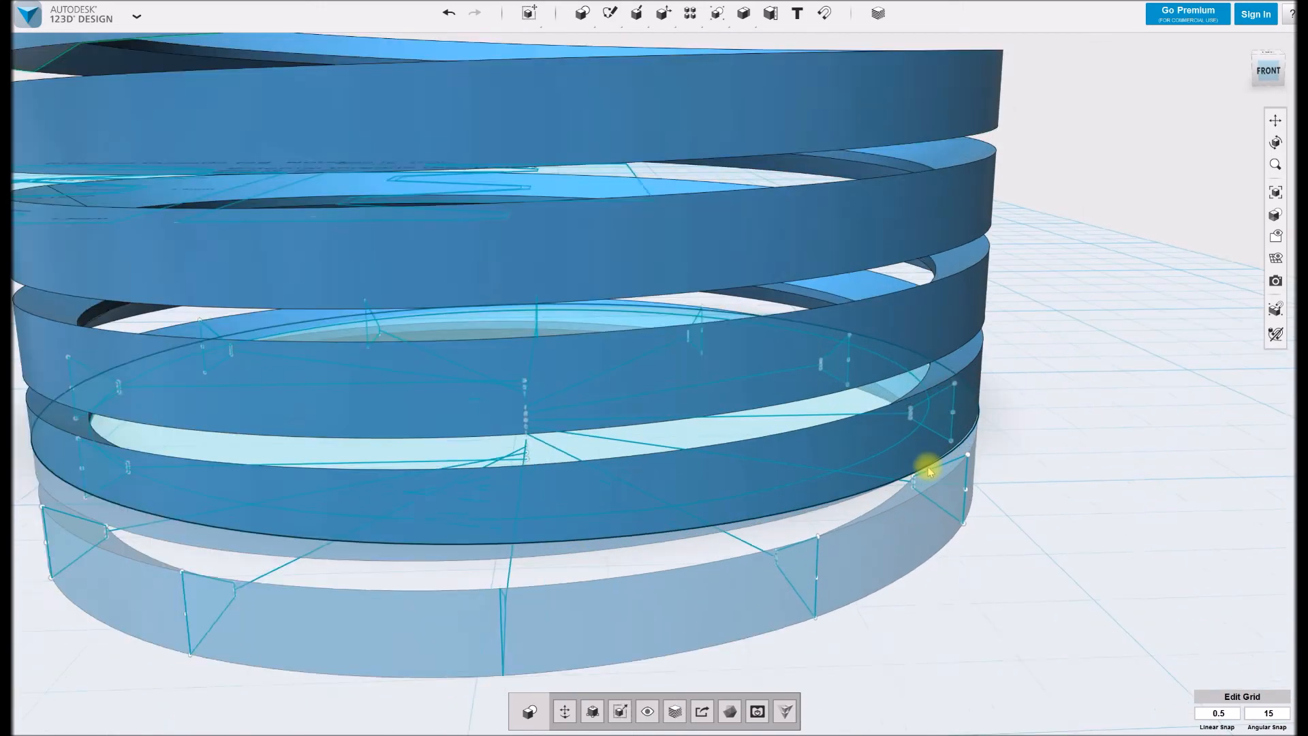
scroll(927, 469, down, 5)
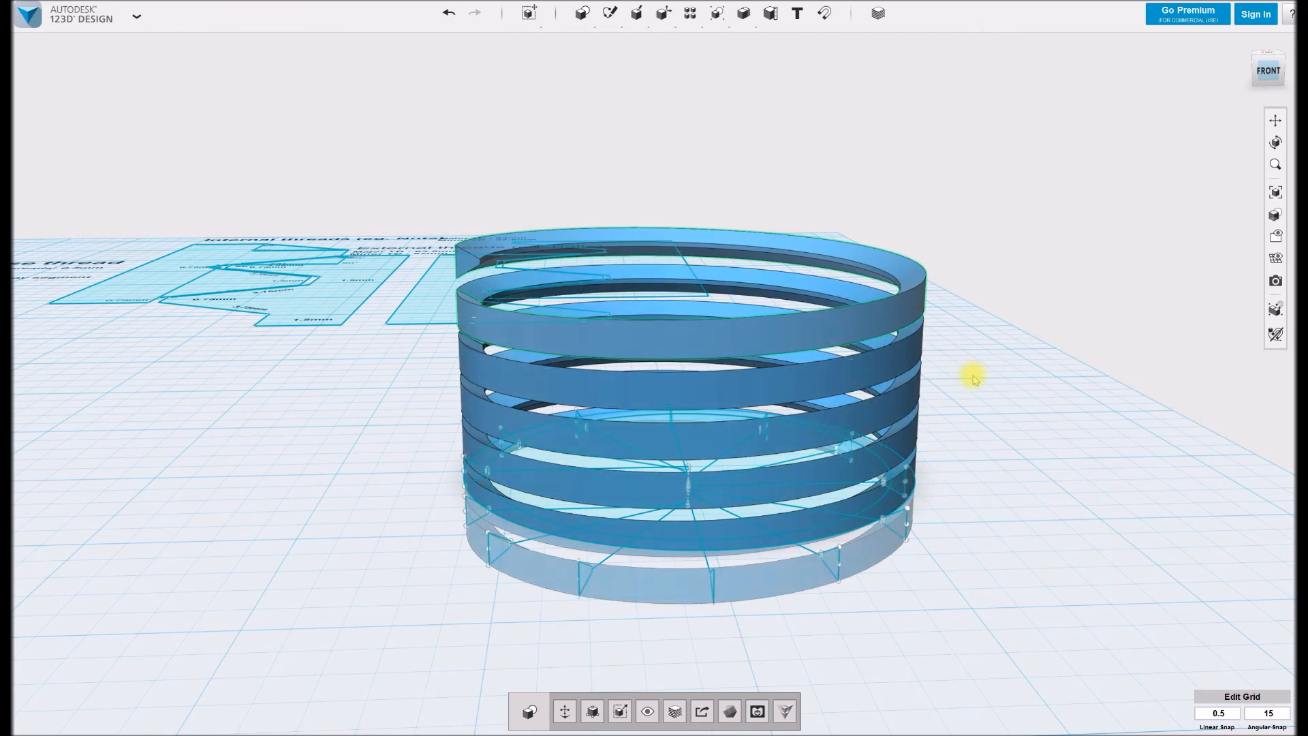
shift+middle_drag(975, 374, 964, 389)
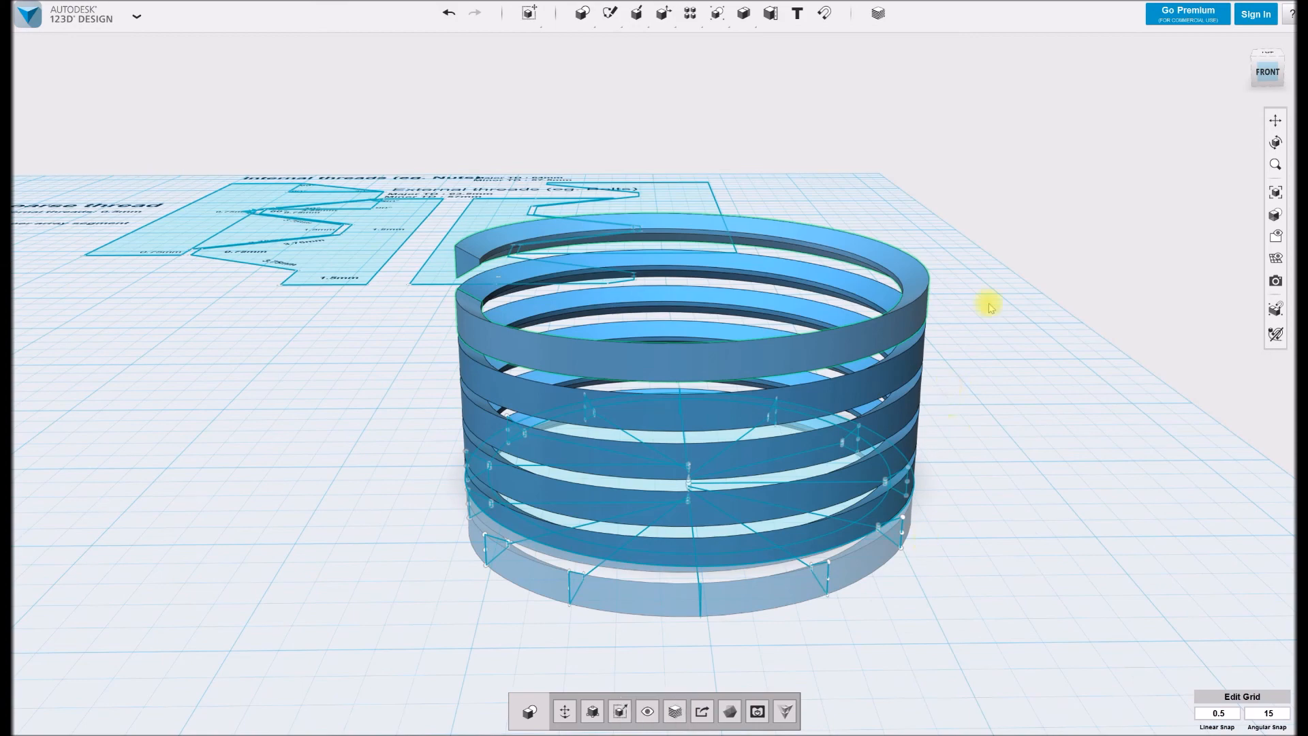
mouse_move(1277, 220)
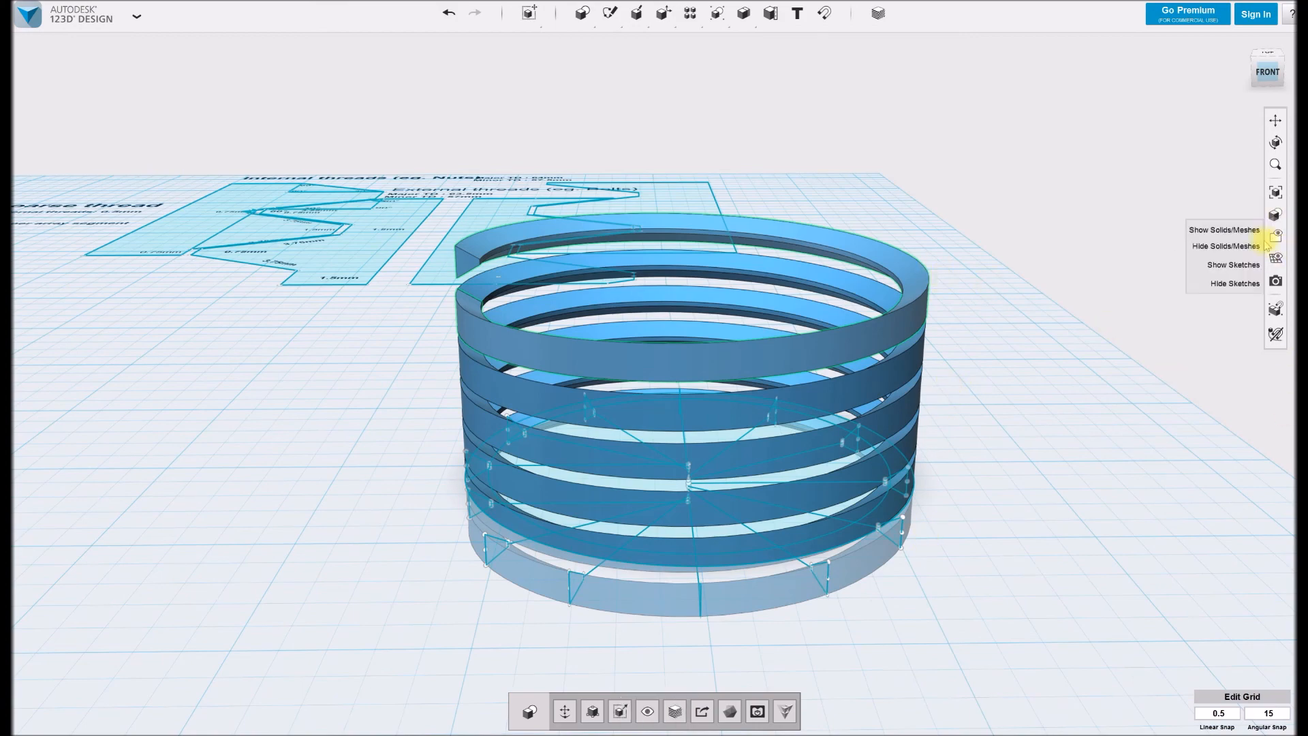
scroll(548, 445, up, 2)
scroll(547, 444, down, 4)
middle_drag(628, 450, 1008, 540)
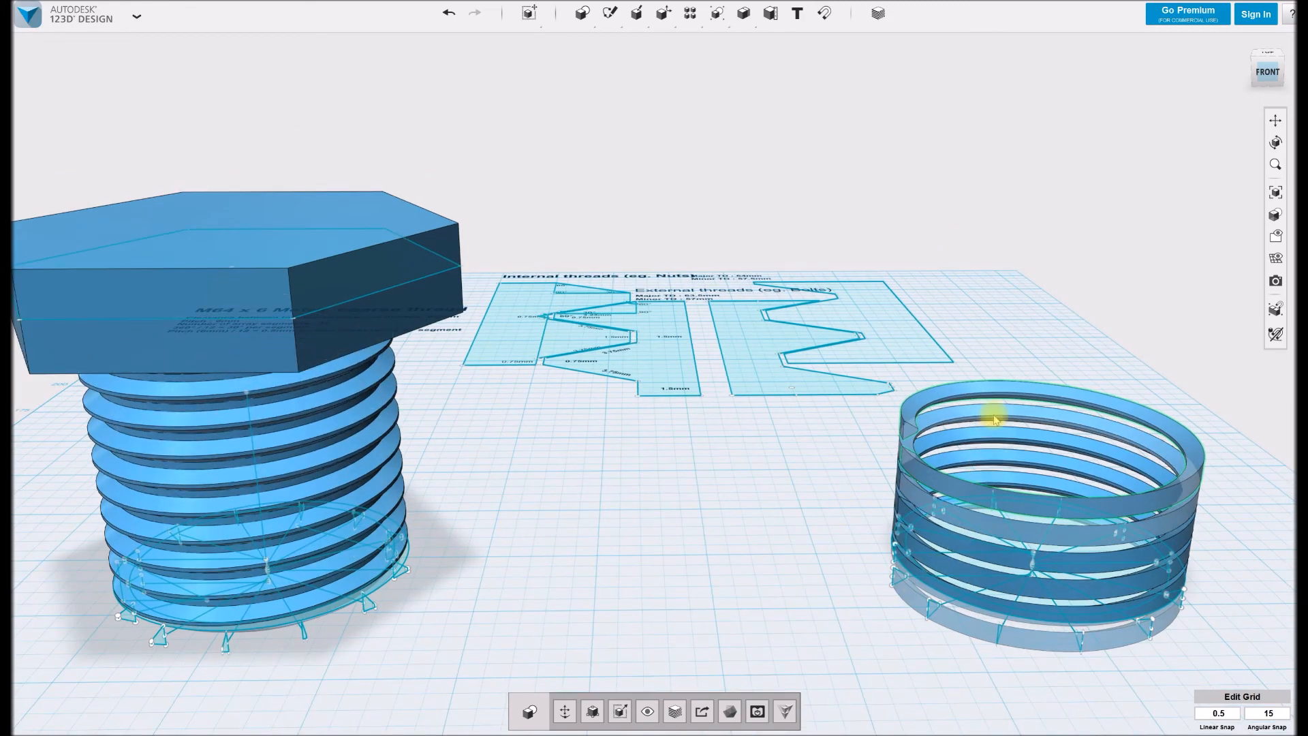
Merge all the bolt's stacked thread turns, the hexagonal head and the central shaft into one solid
mouse_move(647, 15)
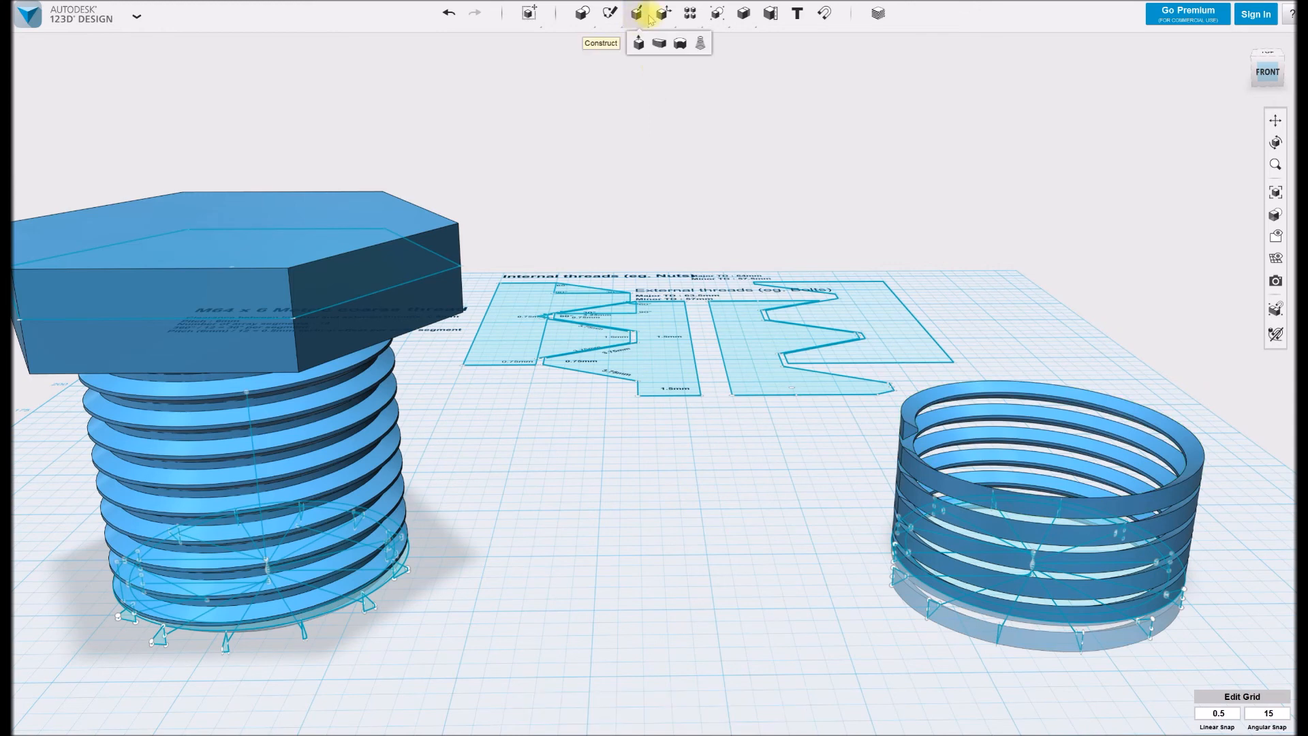
mouse_move(744, 13)
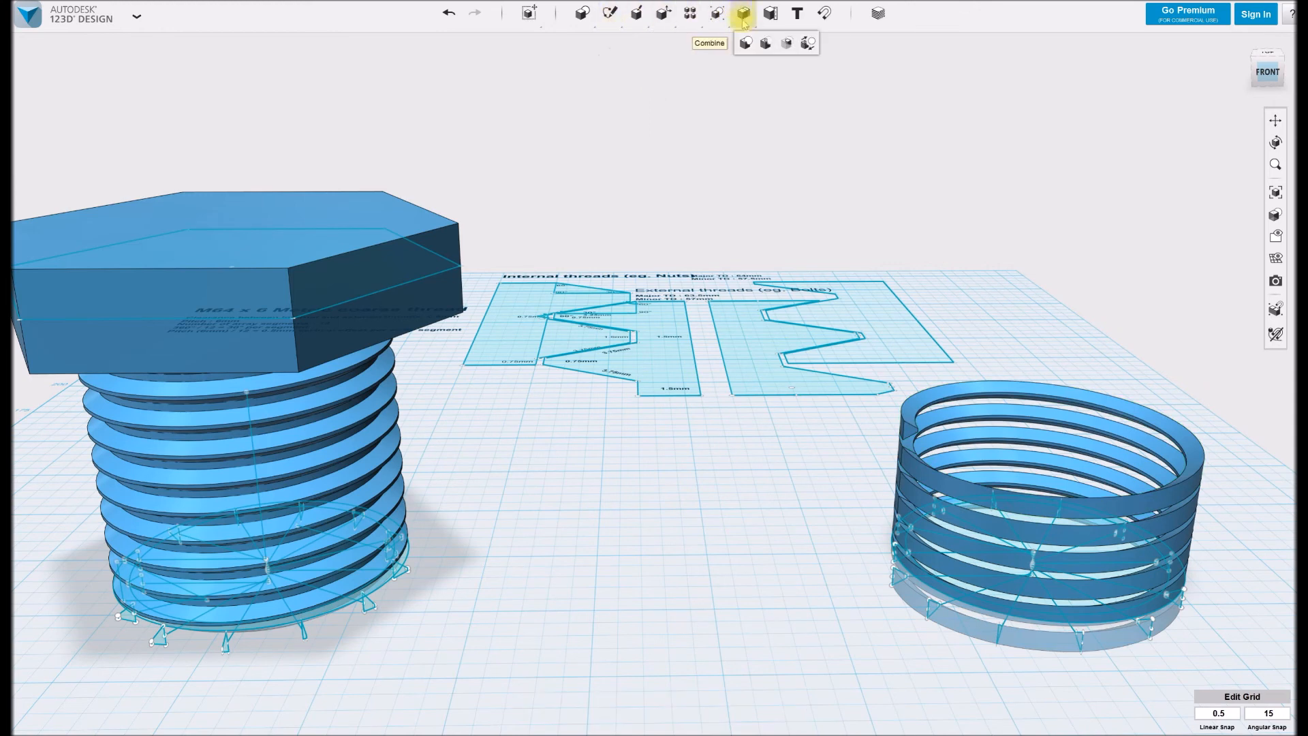
click(747, 45)
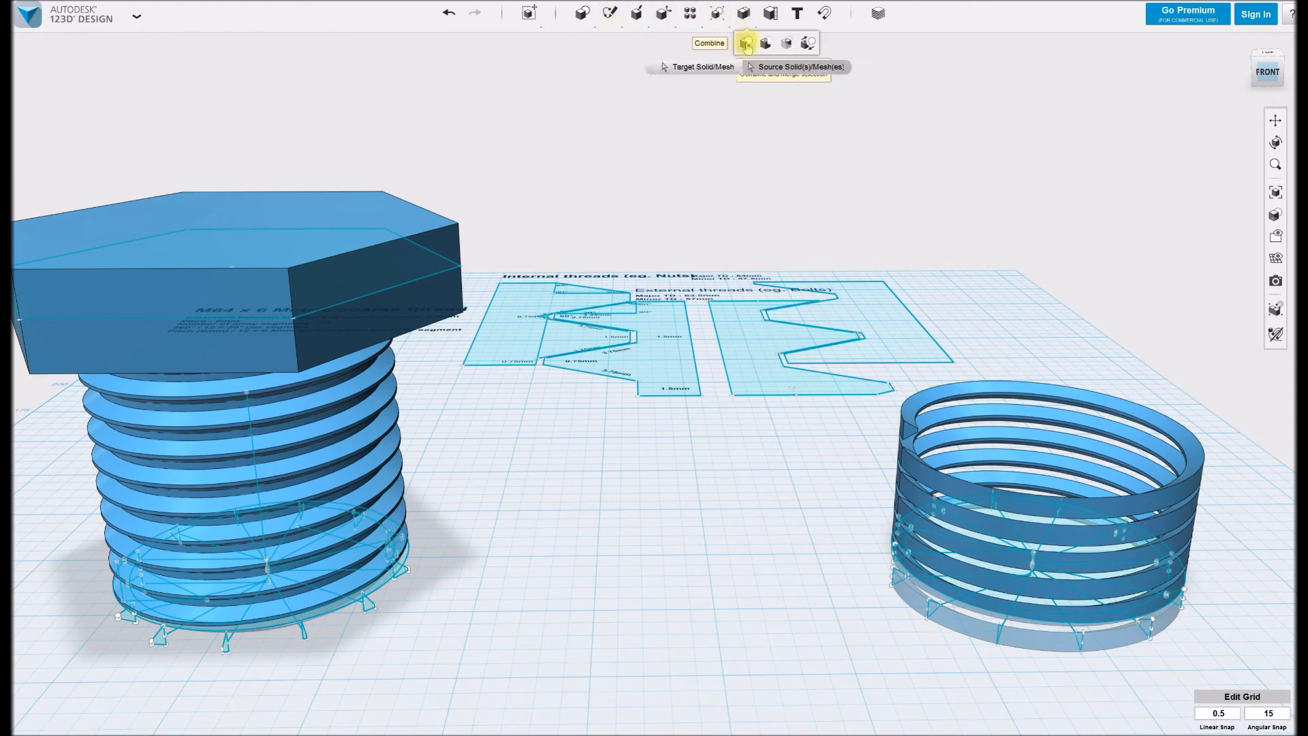
click(275, 377)
click(268, 411)
click(267, 441)
click(274, 471)
click(281, 499)
click(281, 526)
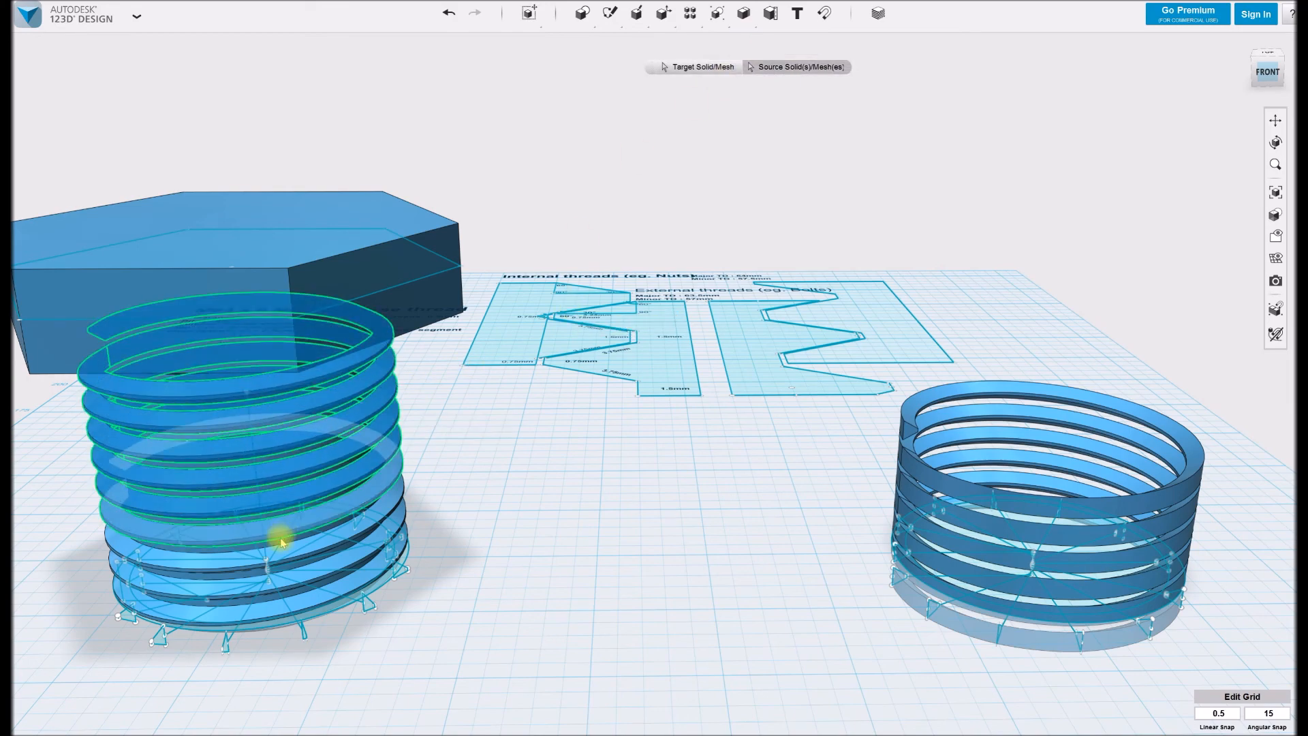
click(277, 551)
click(283, 575)
click(292, 603)
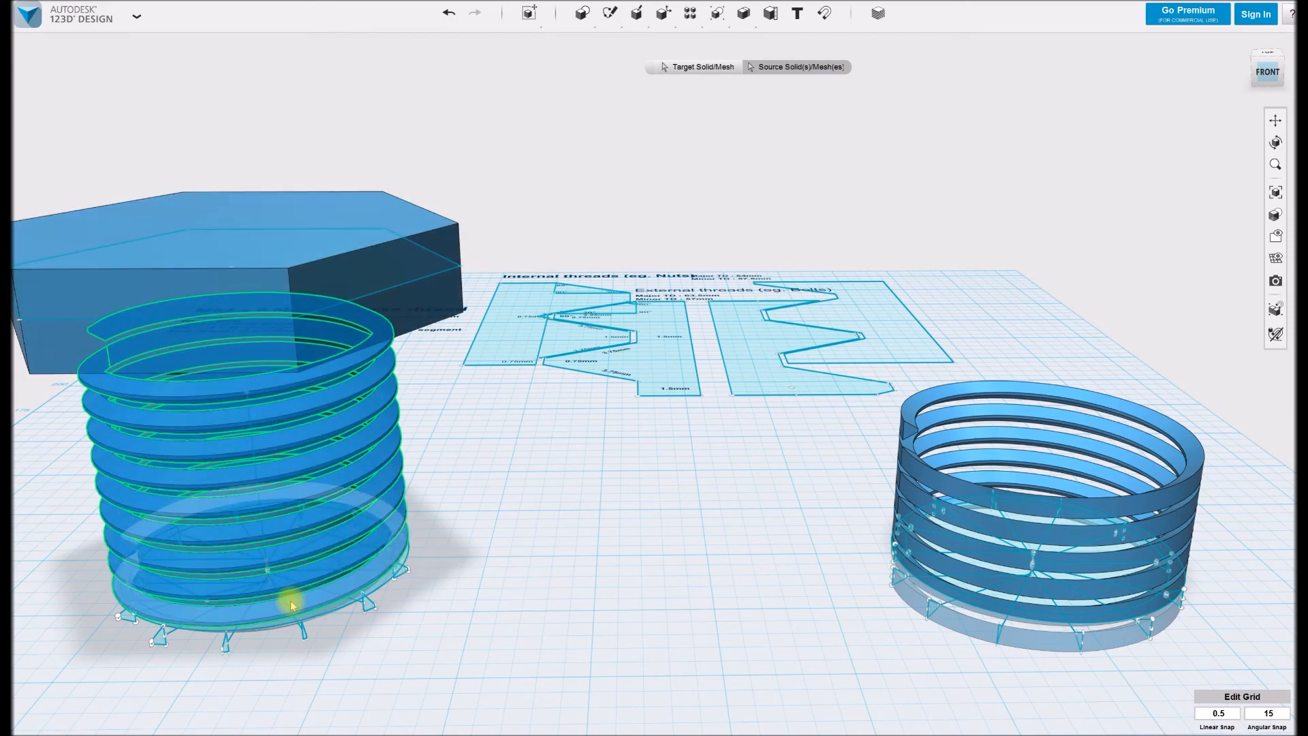
click(381, 303)
shift+right_drag(462, 497, 233, 534)
click(234, 551)
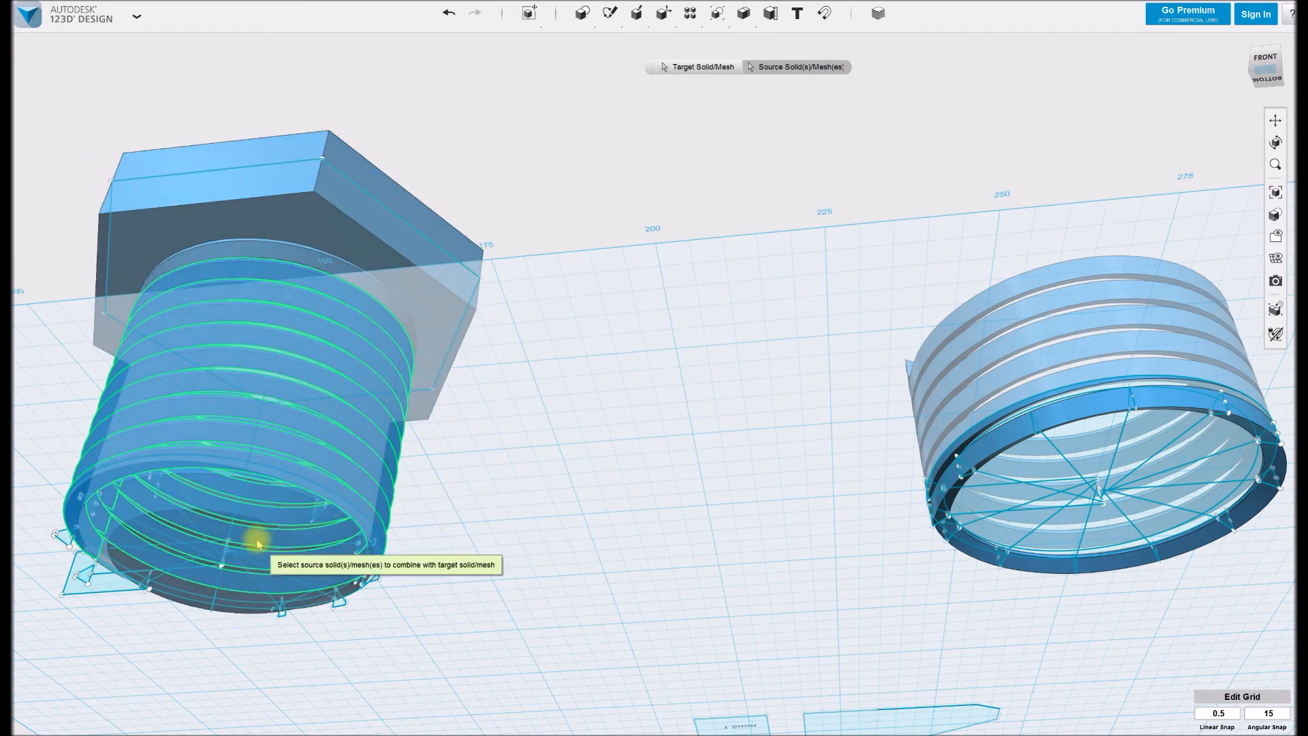
click(258, 543)
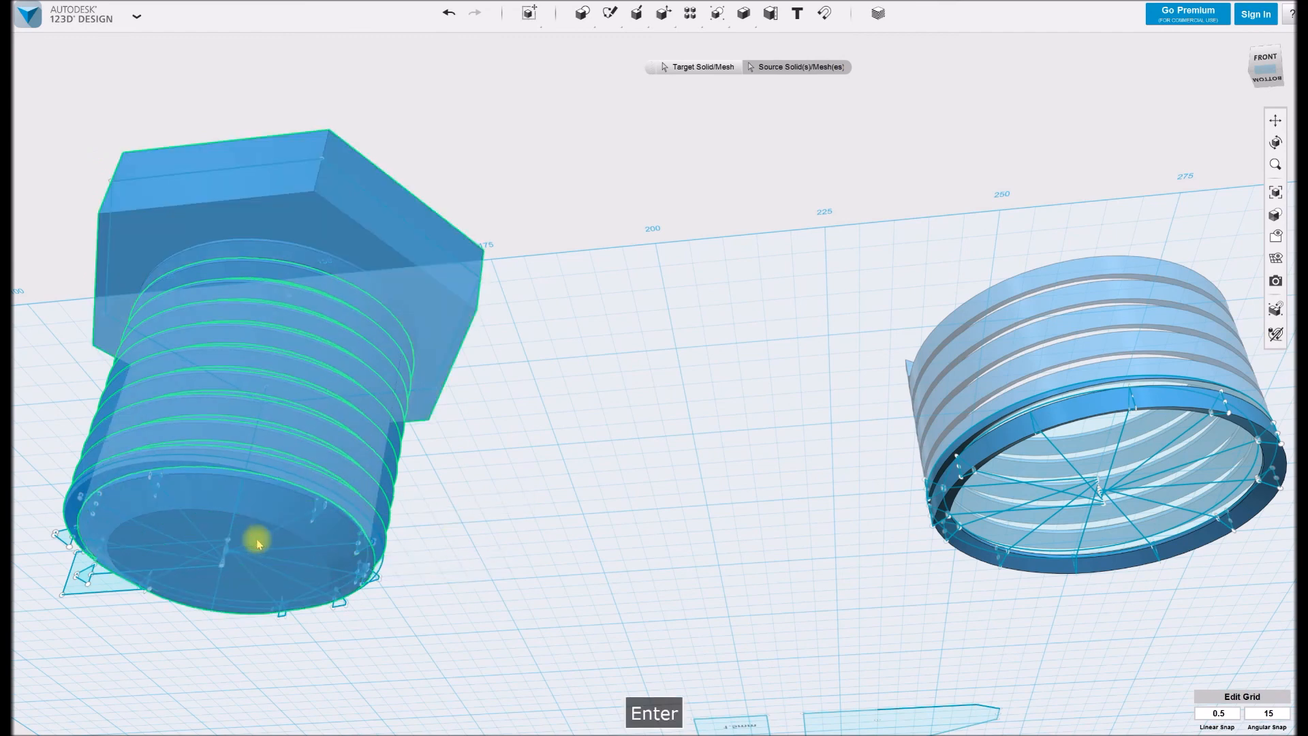
shift+middle_drag(483, 276, 483, 308)
click(381, 206)
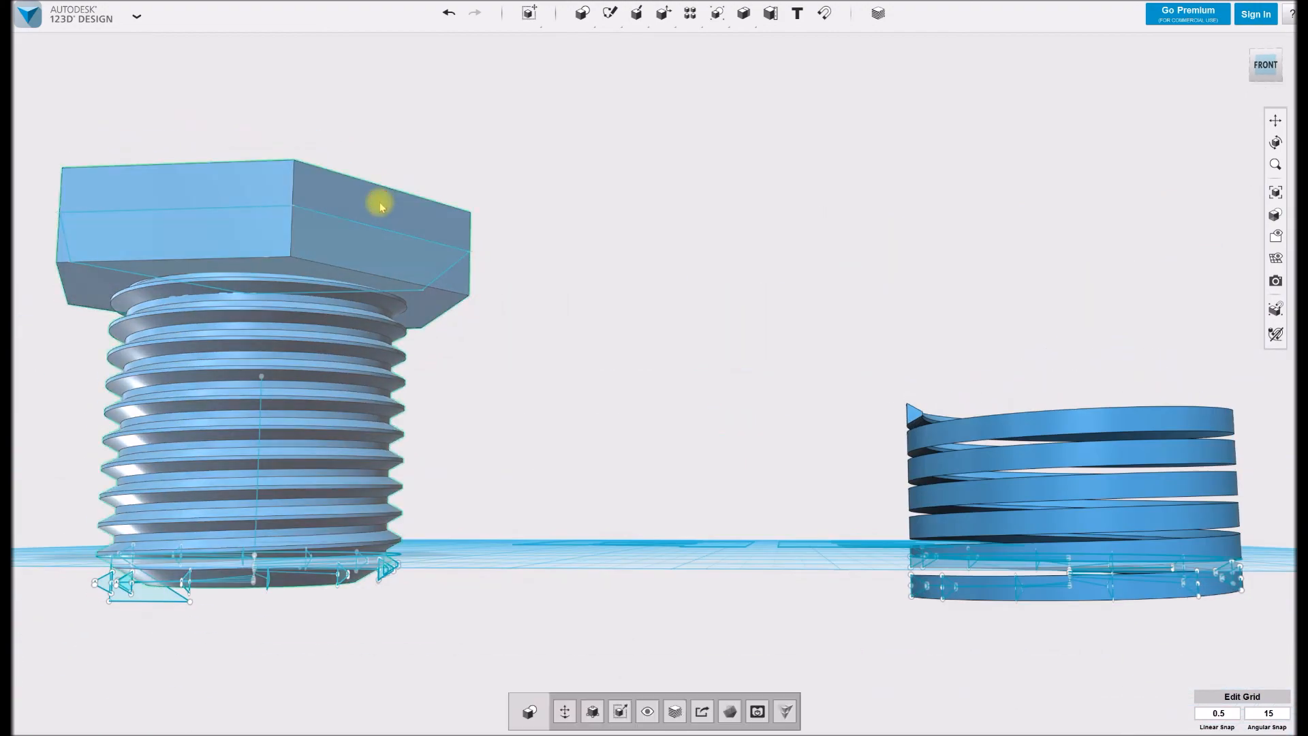
Merge the stacked internal thread turns into one solid
middle_drag(741, 461, 389, 457)
mouse_move(798, 303)
shift+middle_down()
mouse_move(797, 317)
mouse_move(794, 239)
shift+middle_up()
mouse_move(747, 20)
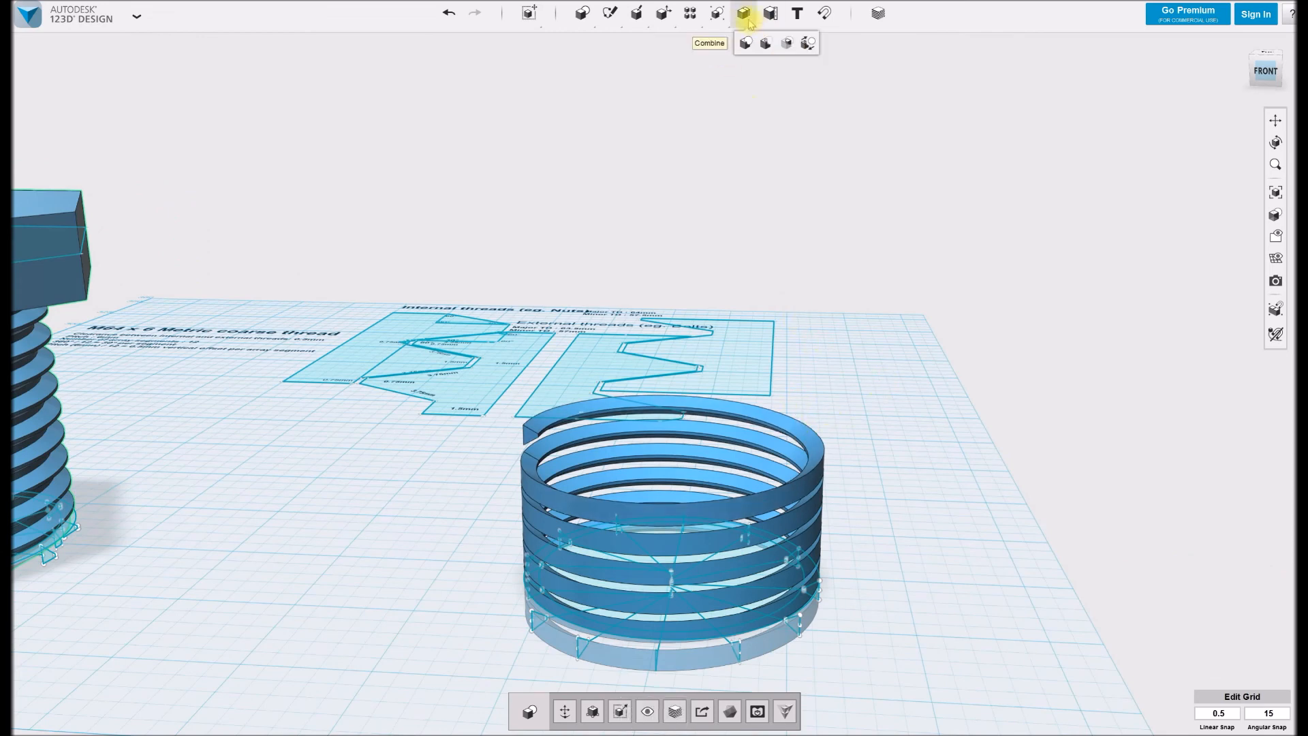
click(746, 43)
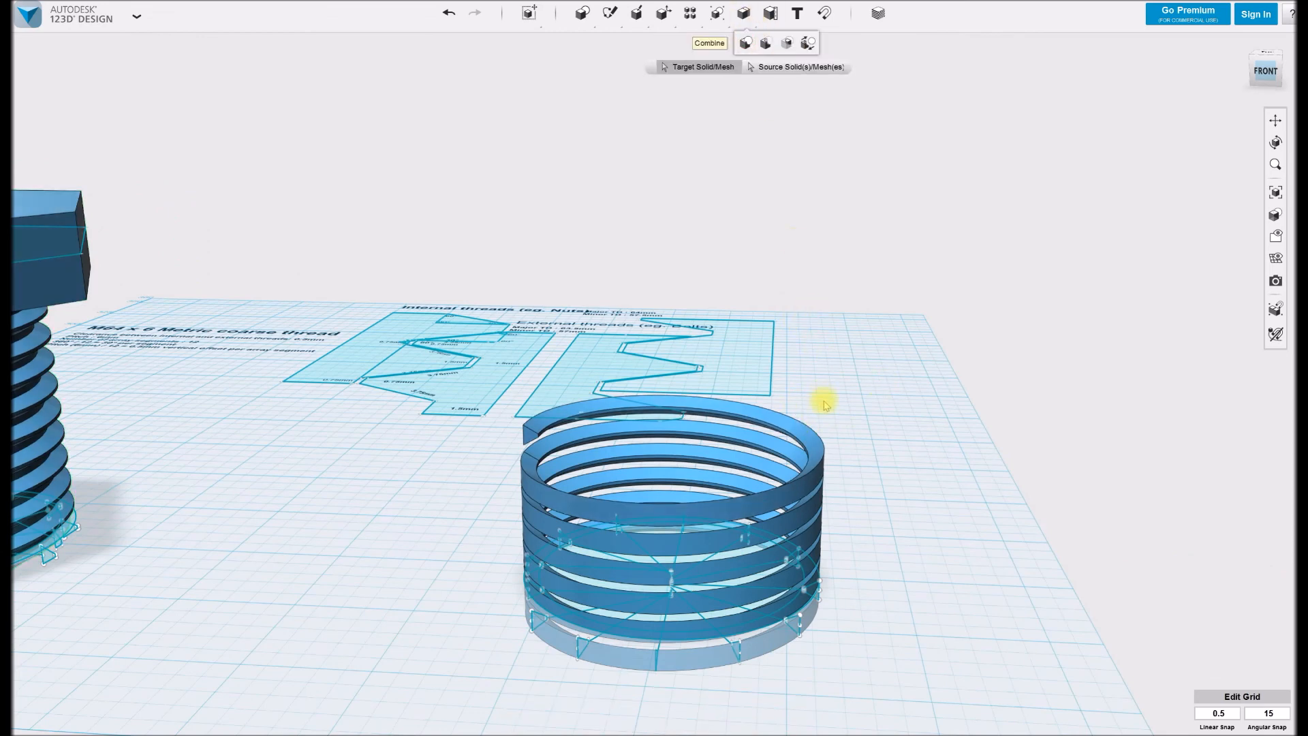
click(777, 450)
shift+middle_drag(722, 495, 717, 504)
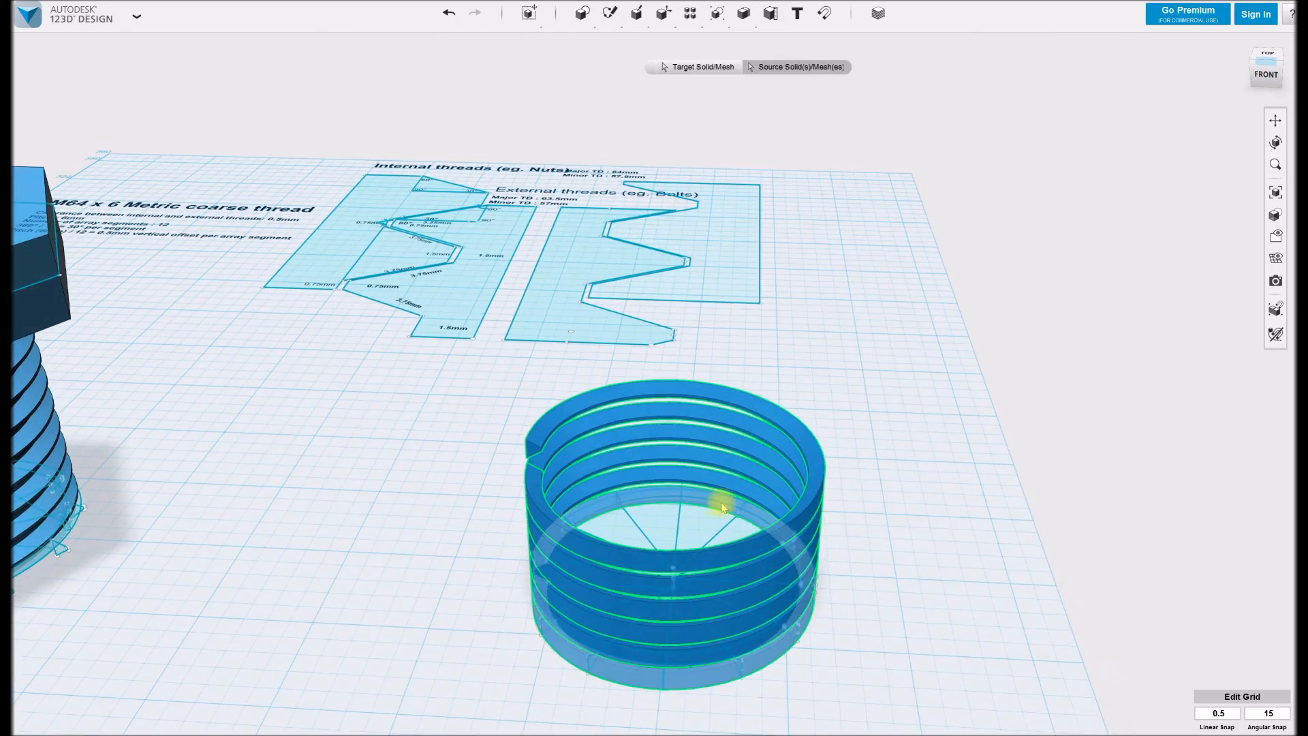
click(722, 506)
key(Return)
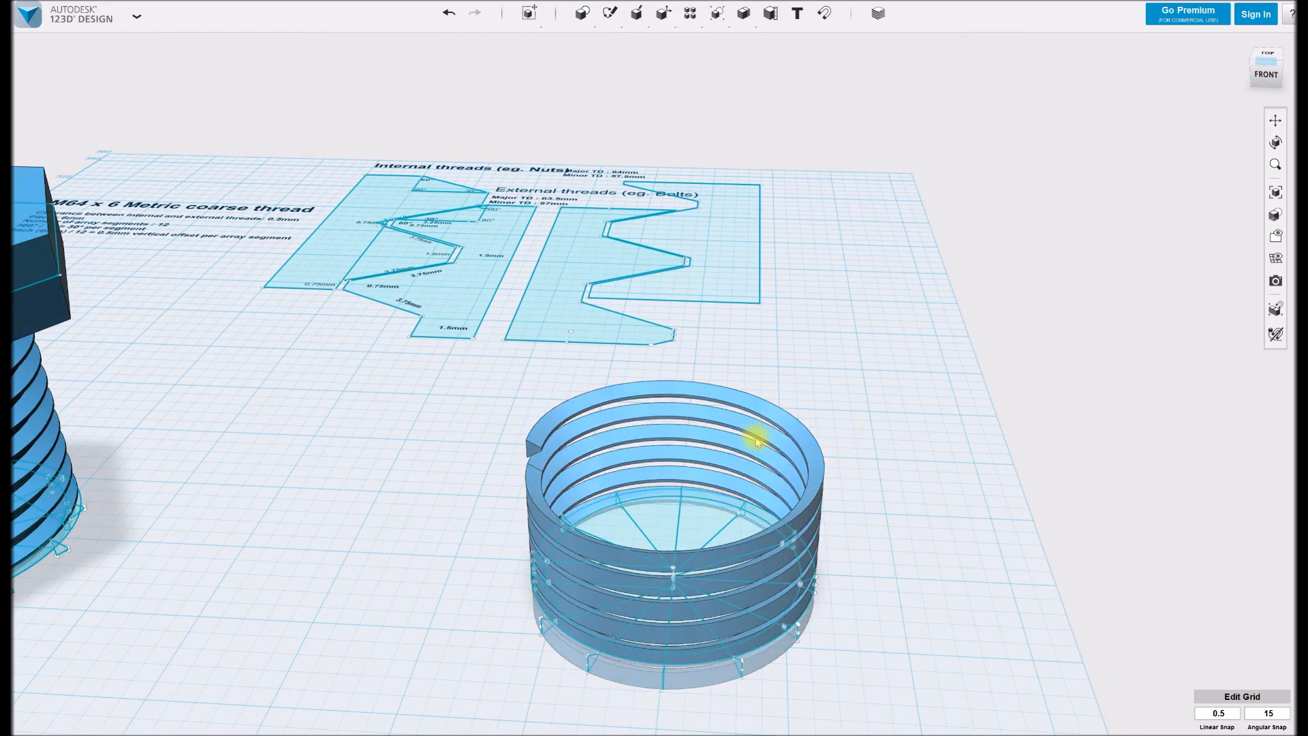
Hide all solids and meshes, leaving the nut's thread sketches in view from above
shift+middle_drag(861, 468, 865, 463)
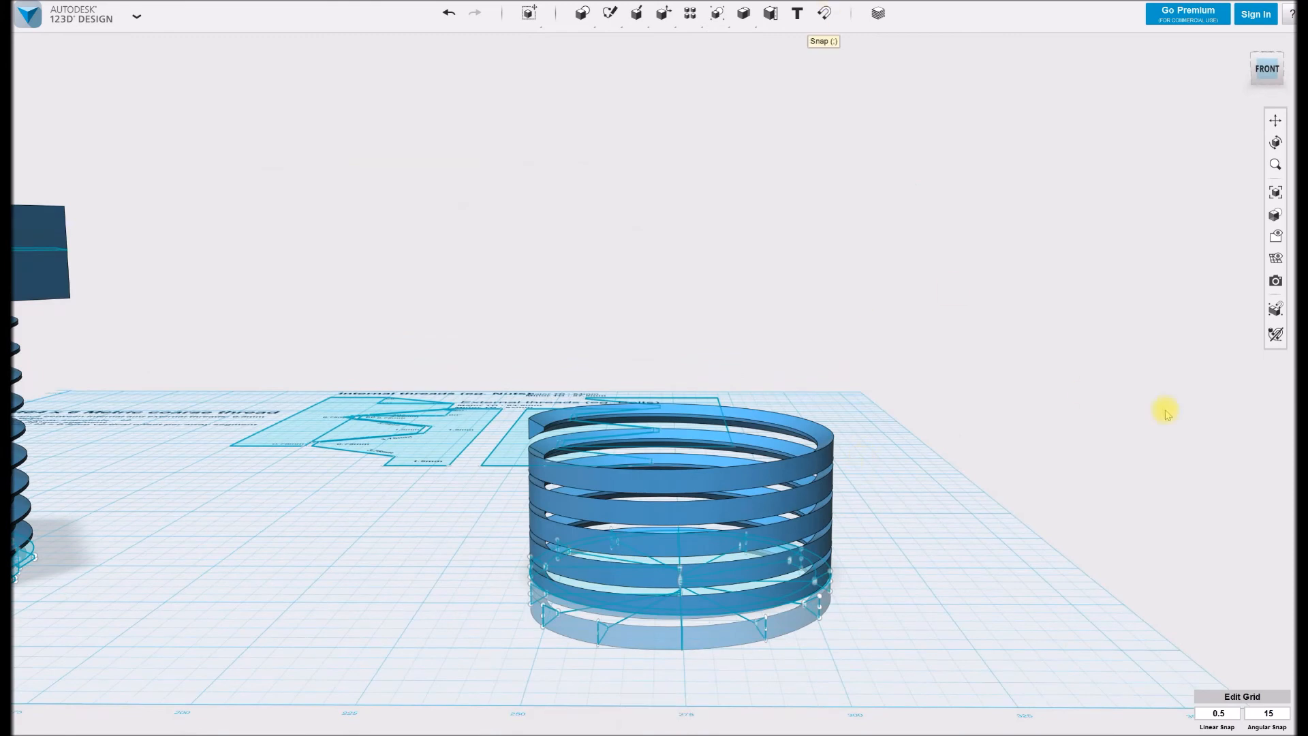
mouse_move(1275, 235)
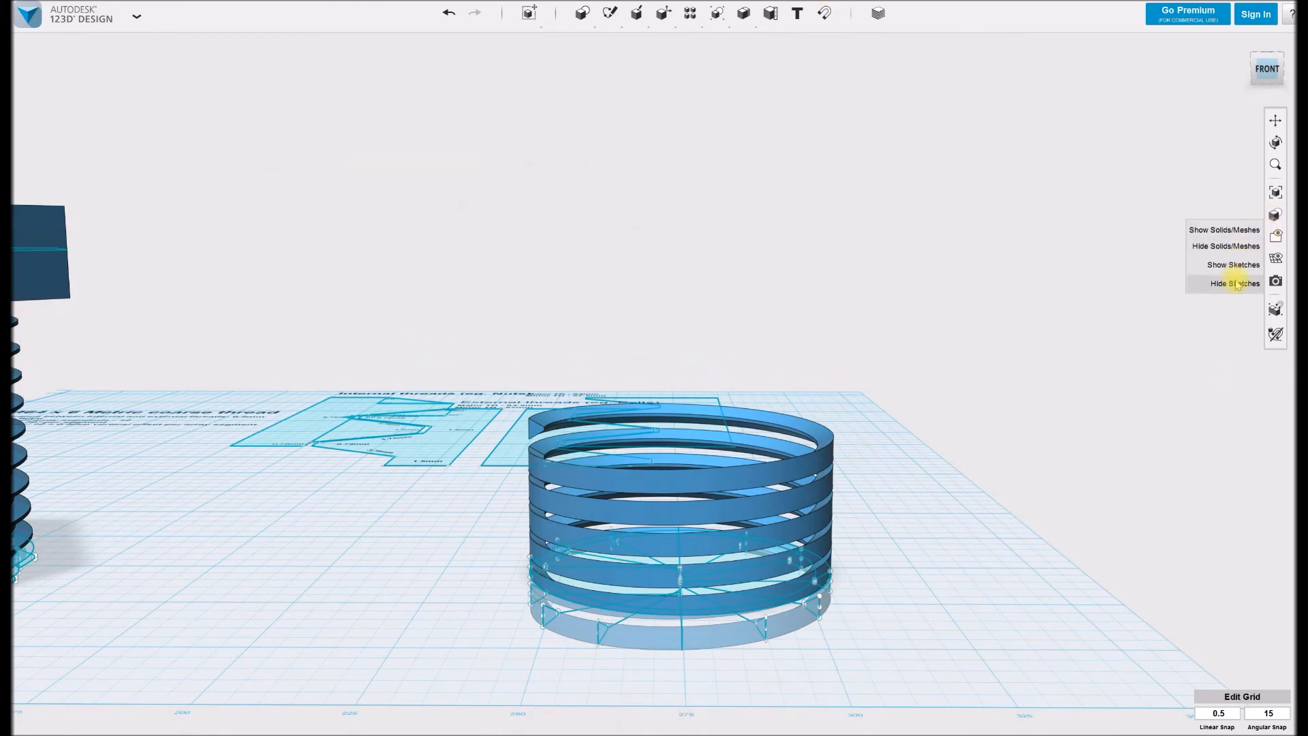
click(1220, 246)
shift+middle_drag(599, 602, 688, 578)
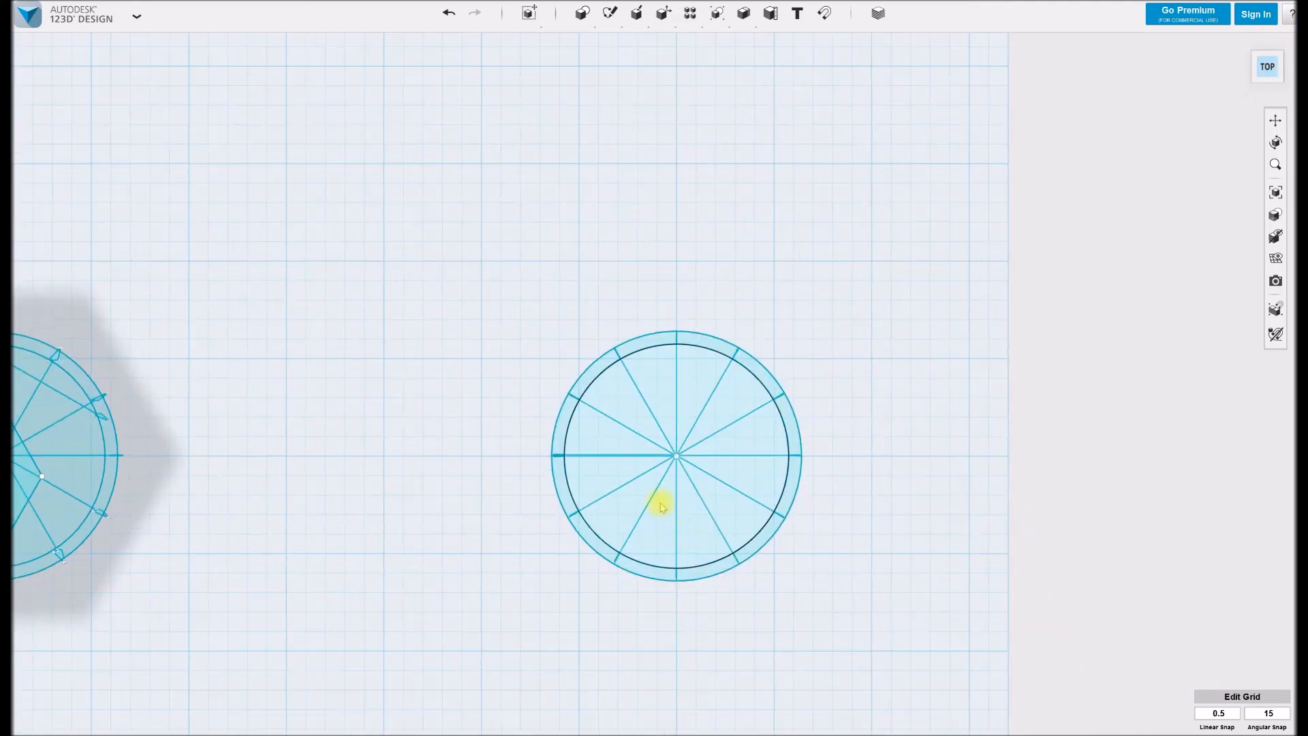
scroll(673, 448, up, 4)
Sketch a six-sided polygon with a 47.5 mm radius, centred on the internal thread circles with a corner on their horizontal axis
mouse_move(609, 12)
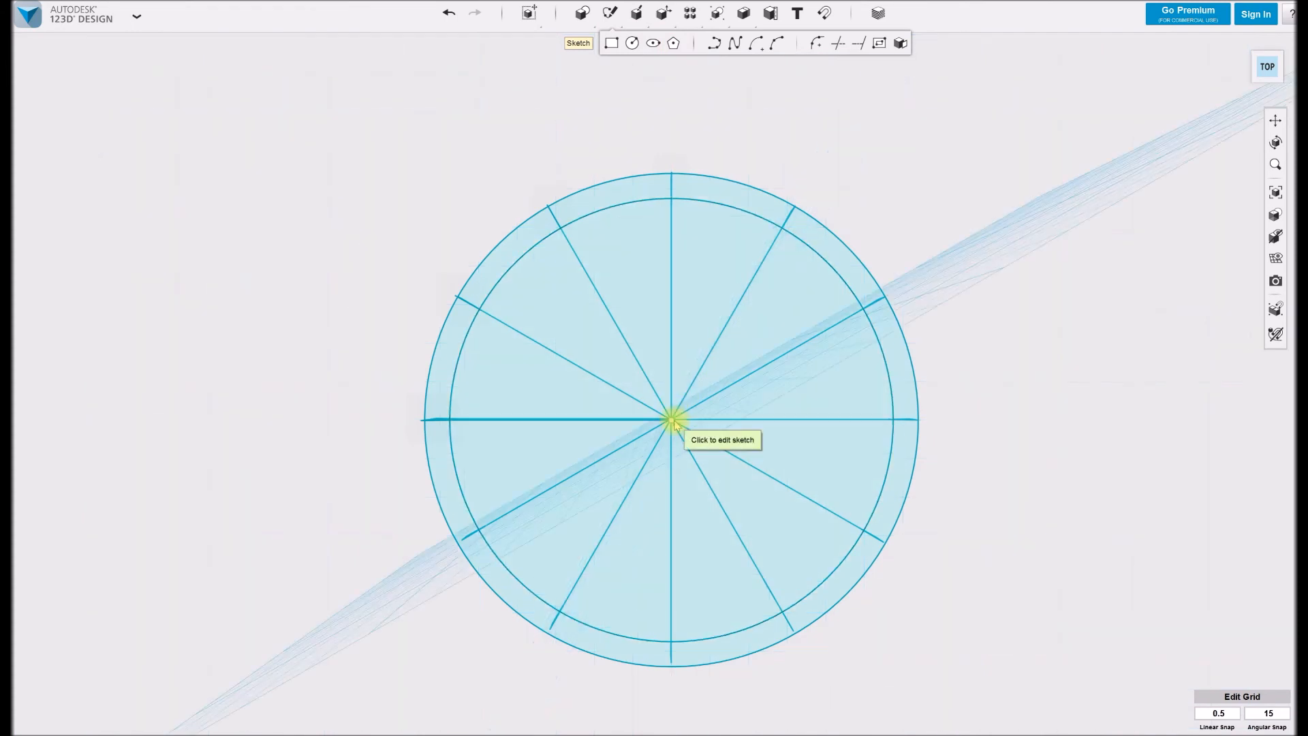
click(913, 373)
click(671, 421)
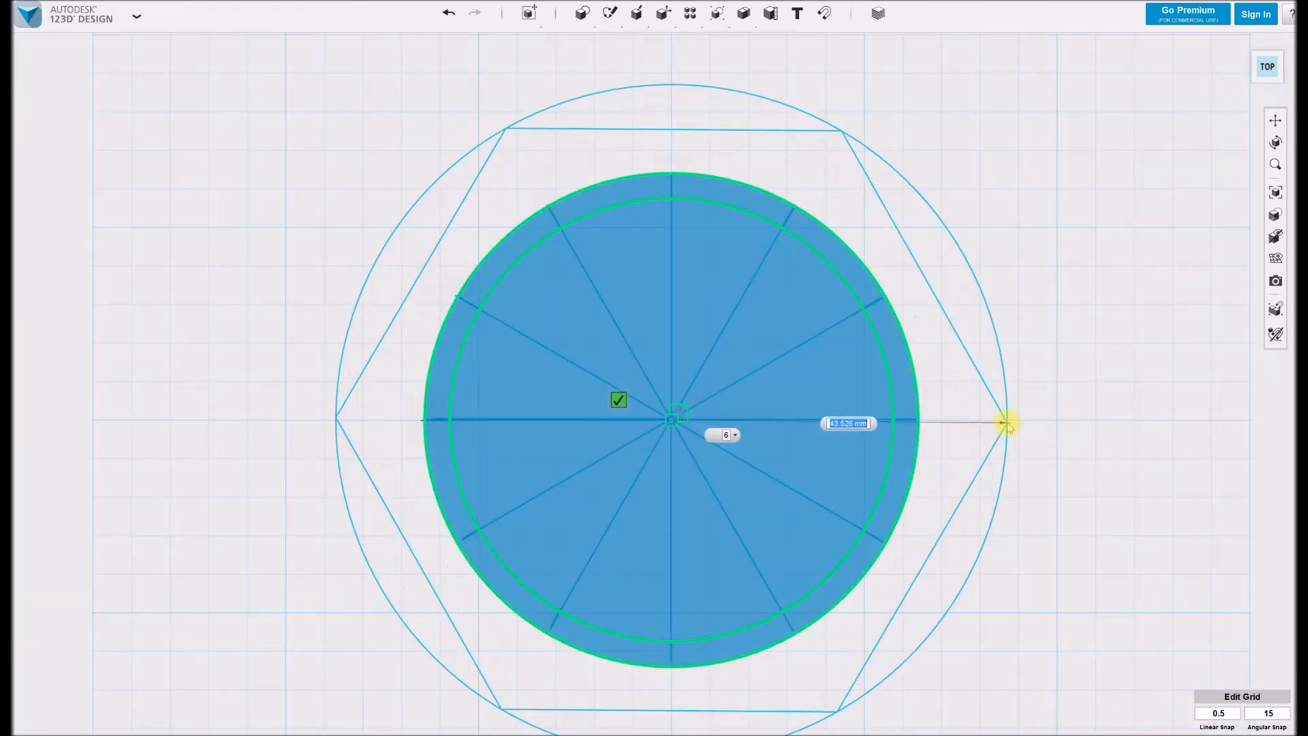
text(47.5)
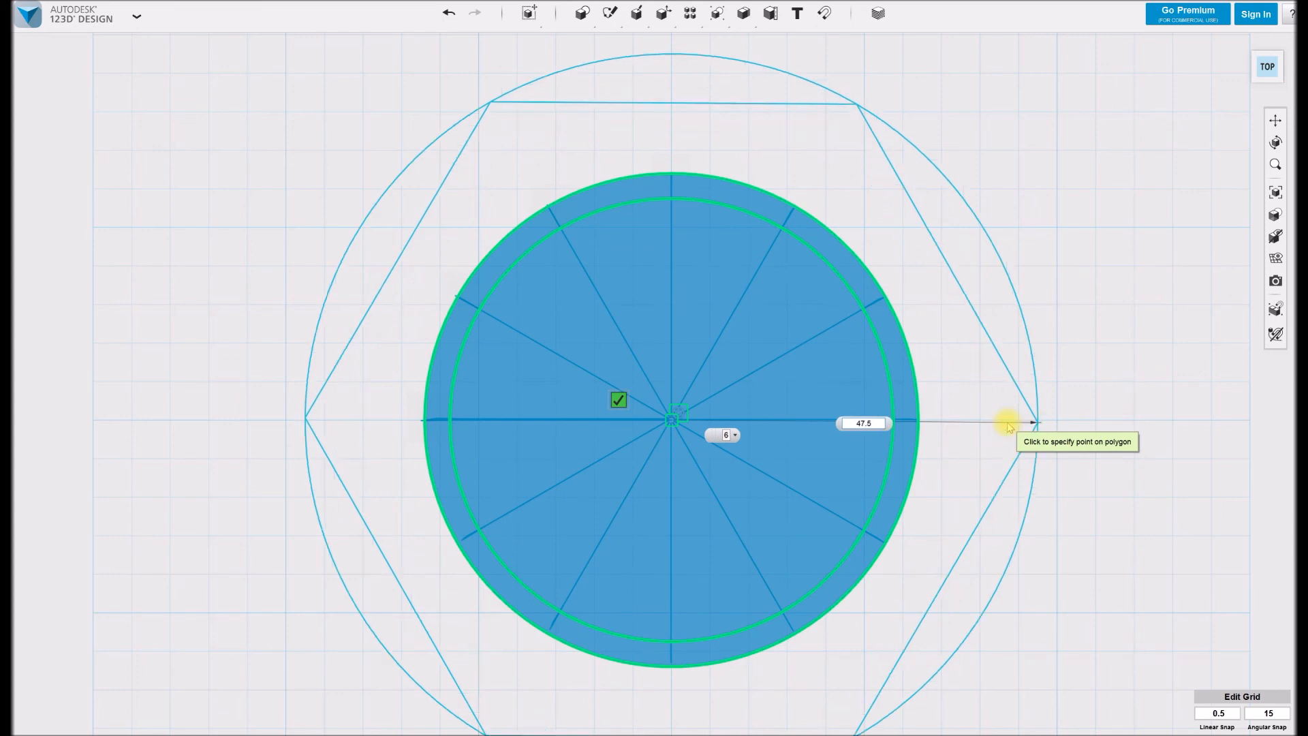
key(Tab)
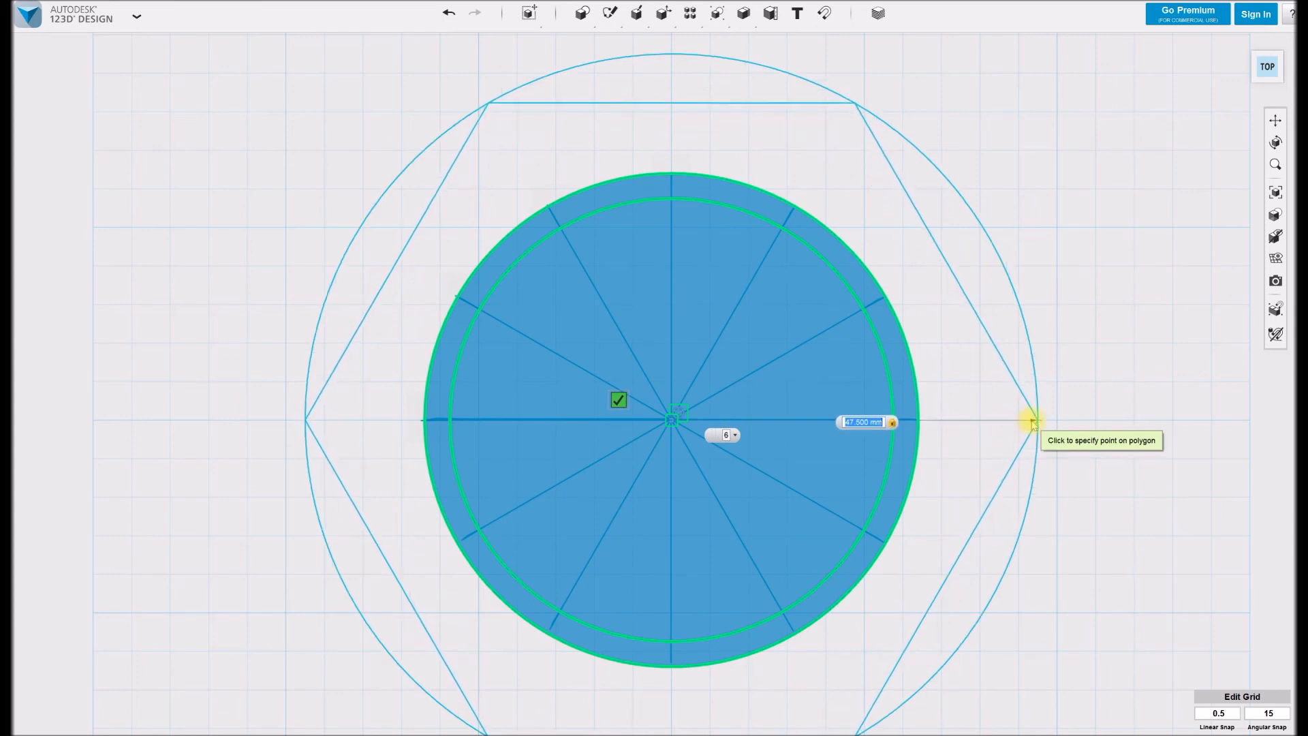
click(1032, 421)
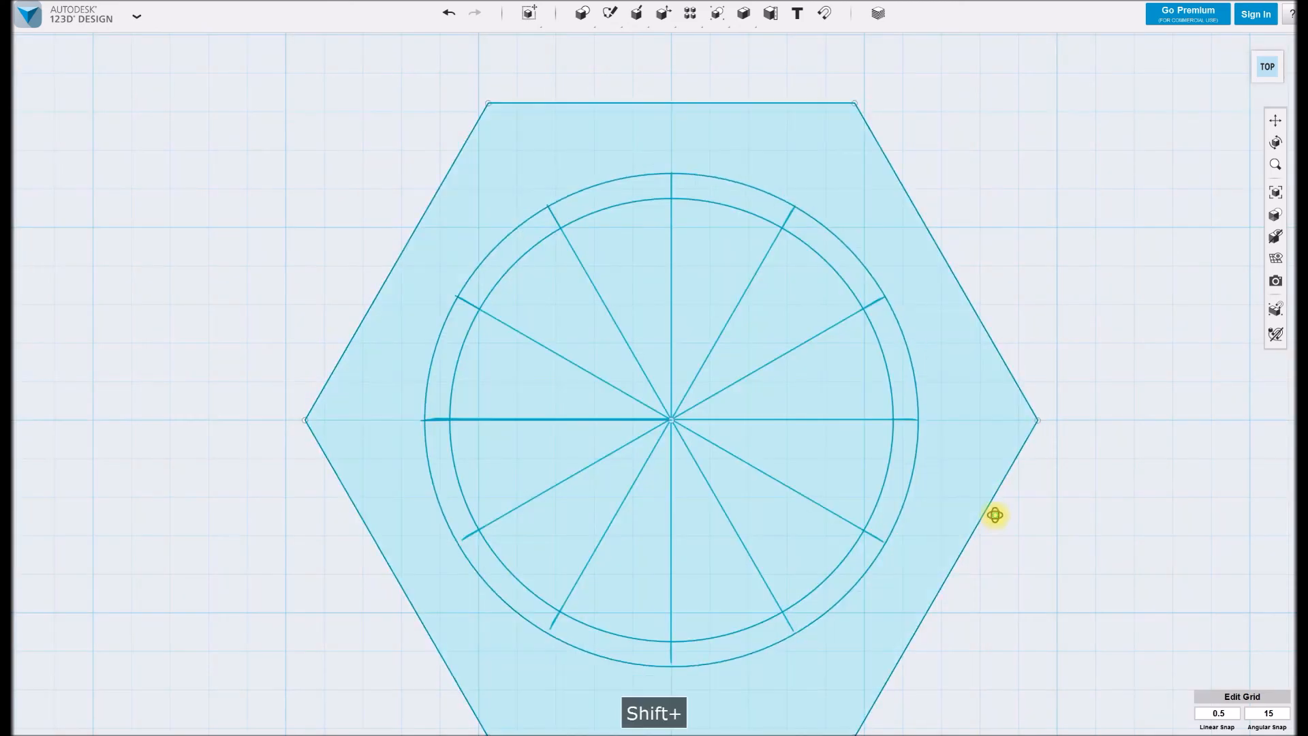
Show the hidden solids and meshes again around the new hexagon sketch
mouse_move(995, 515)
shift+middle_down()
mouse_move(993, 488)
mouse_move(958, 511)
mouse_move(944, 338)
shift+middle_up()
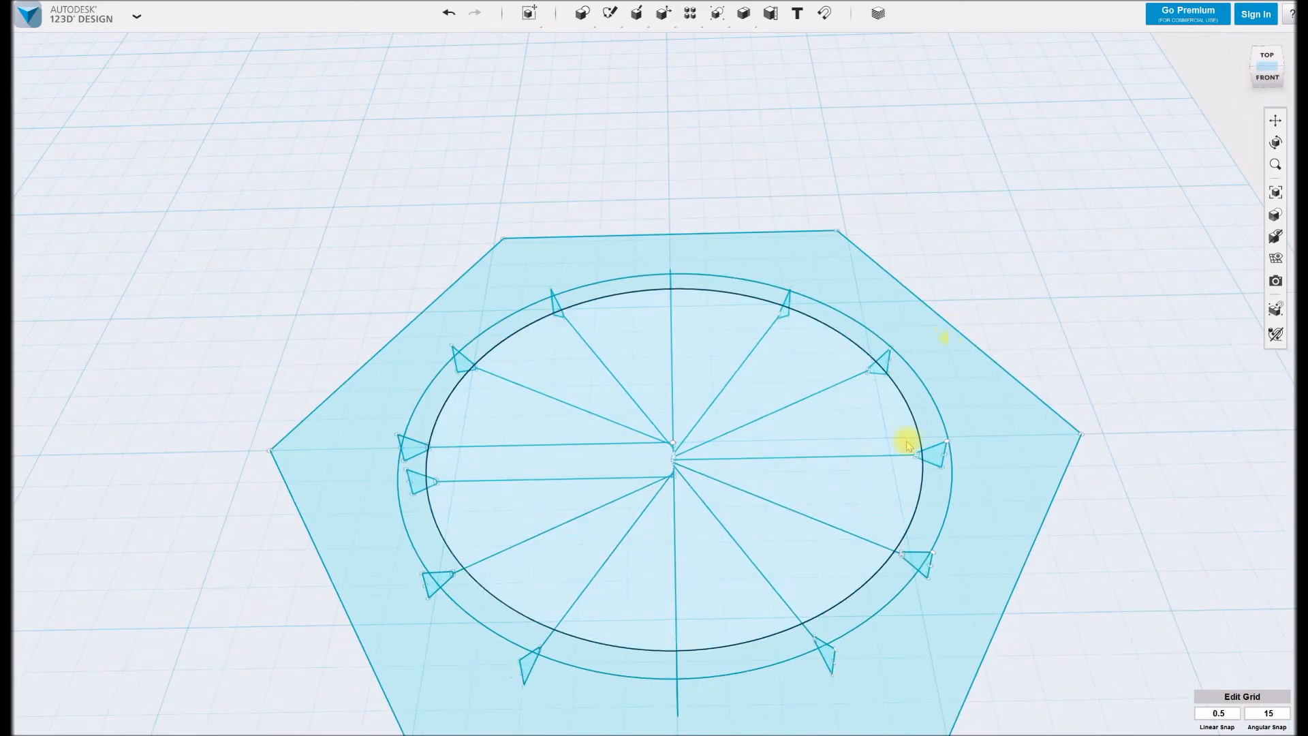
scroll(906, 446, down, 2)
mouse_move(1275, 218)
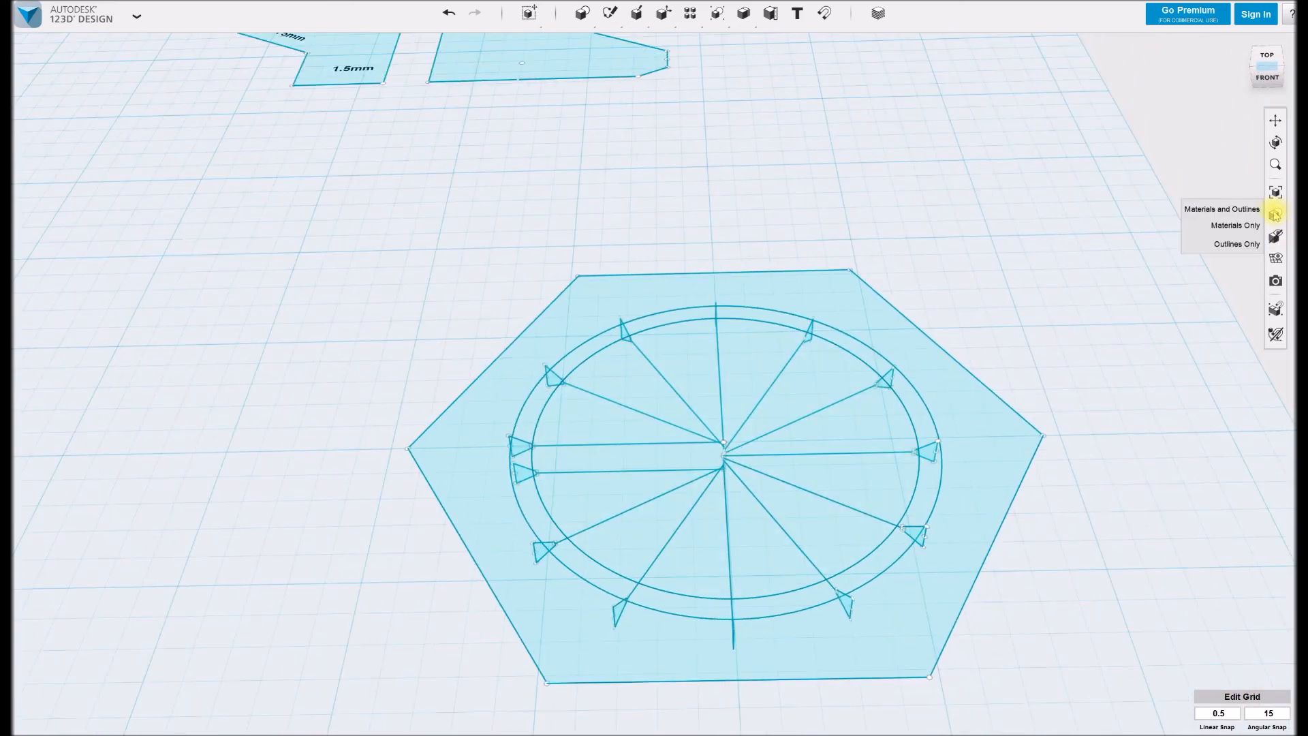
click(1238, 230)
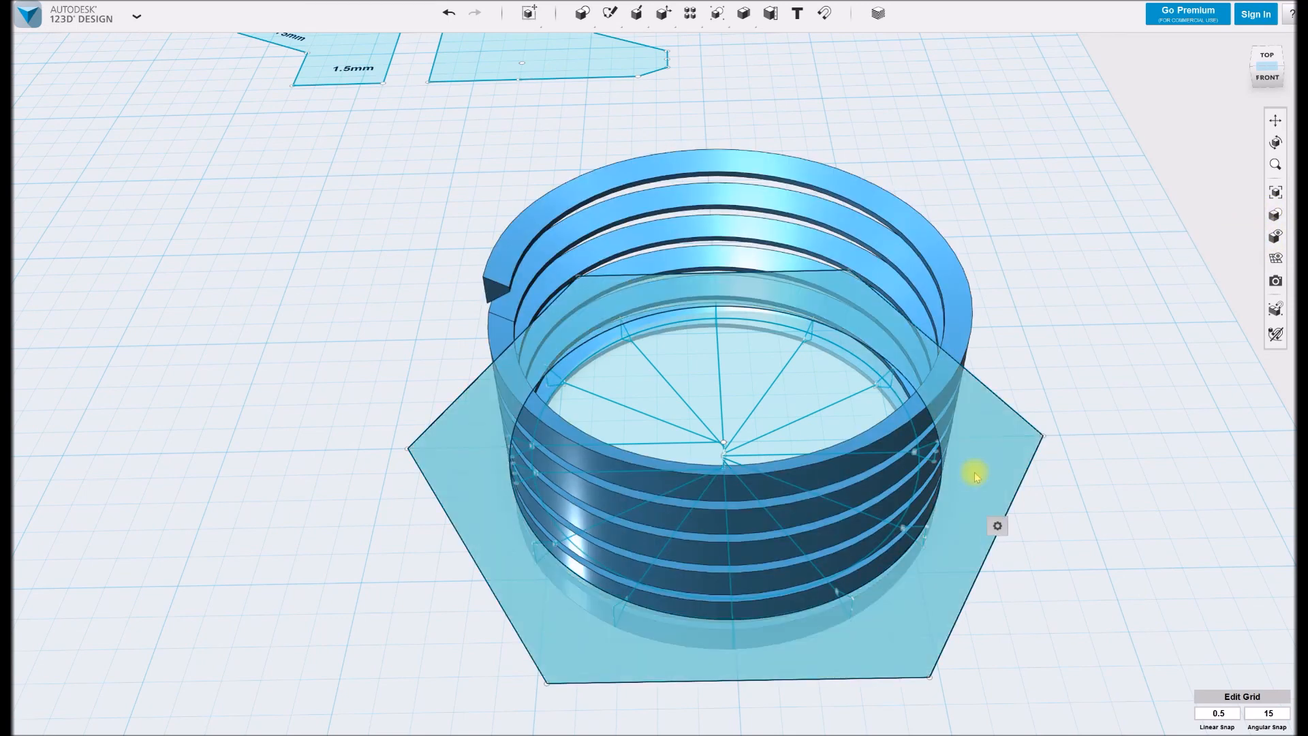
Extrude the region between the hexagon and the outer thread circle 25 mm upward as the nut body
click(995, 525)
click(1063, 525)
click(736, 600)
drag(737, 507, 734, 463)
mouse_move(774, 502)
shift+middle_down()
mouse_move(736, 477)
mouse_move(779, 468)
mouse_move(788, 476)
mouse_move(777, 480)
shift+middle_up()
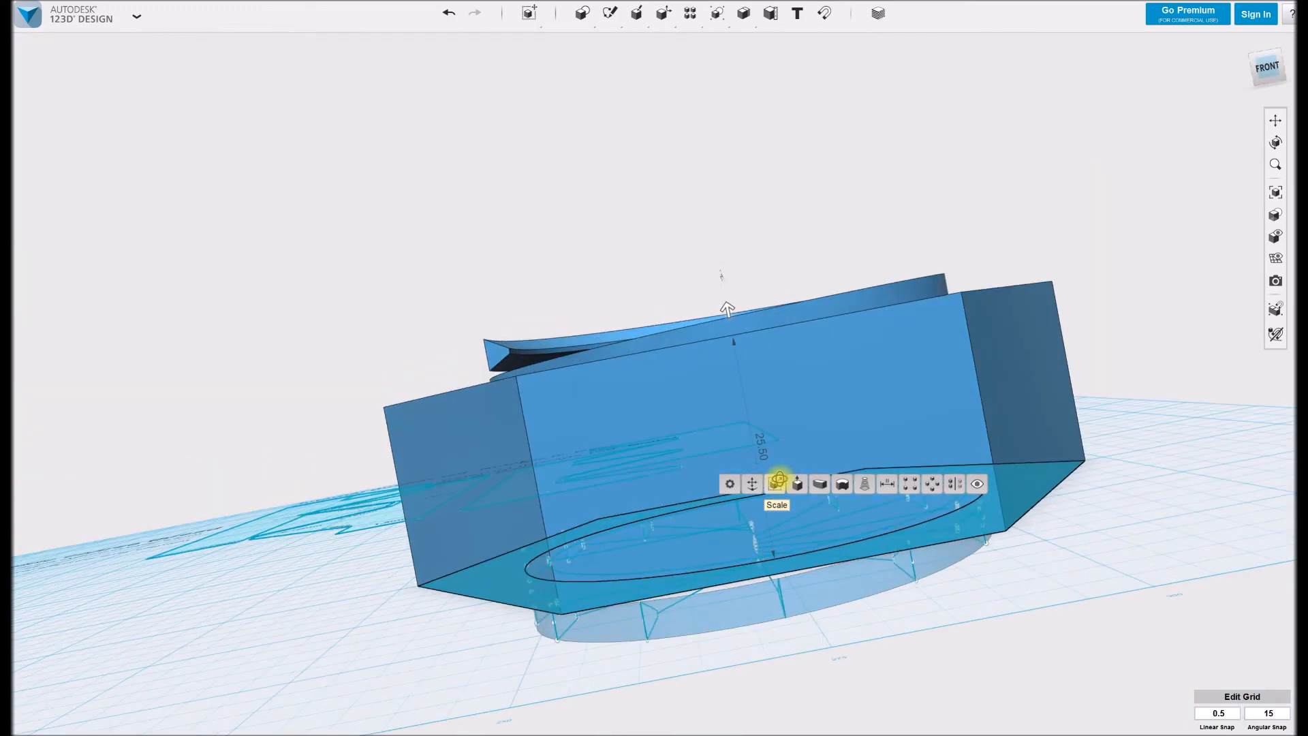
click(768, 478)
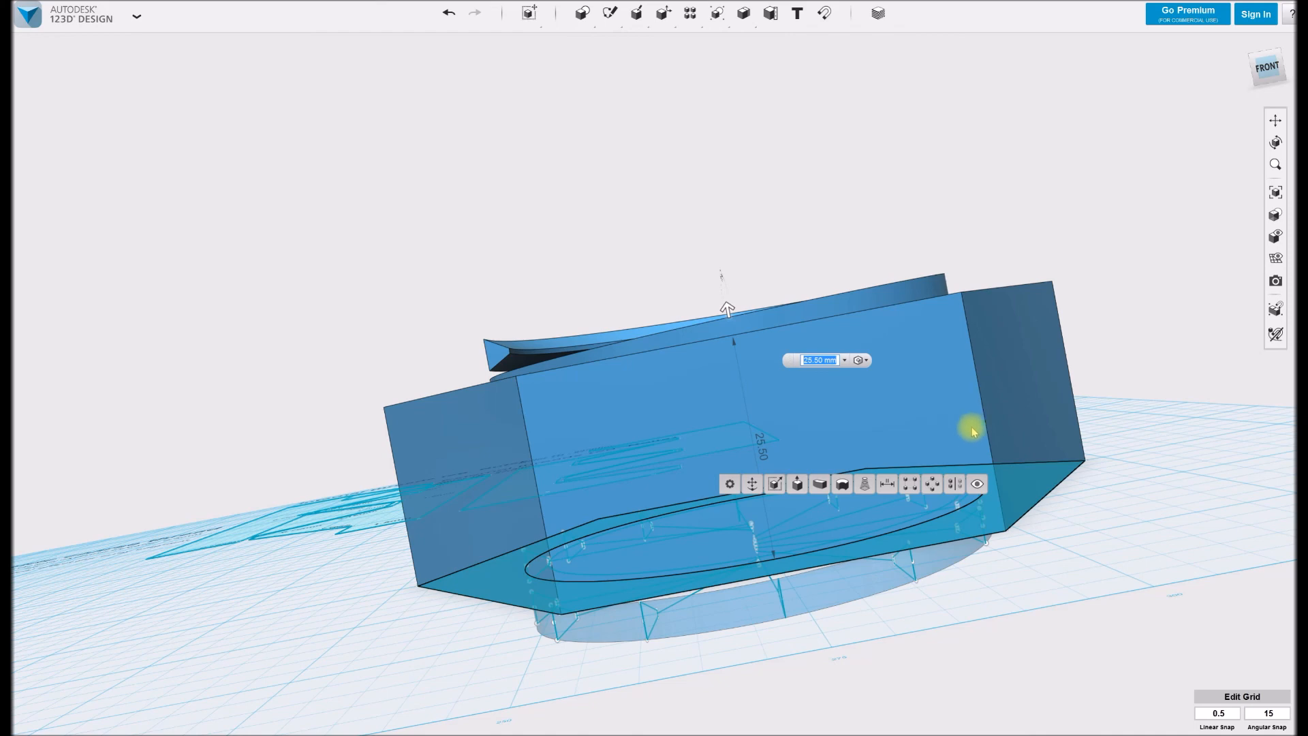
text(25)
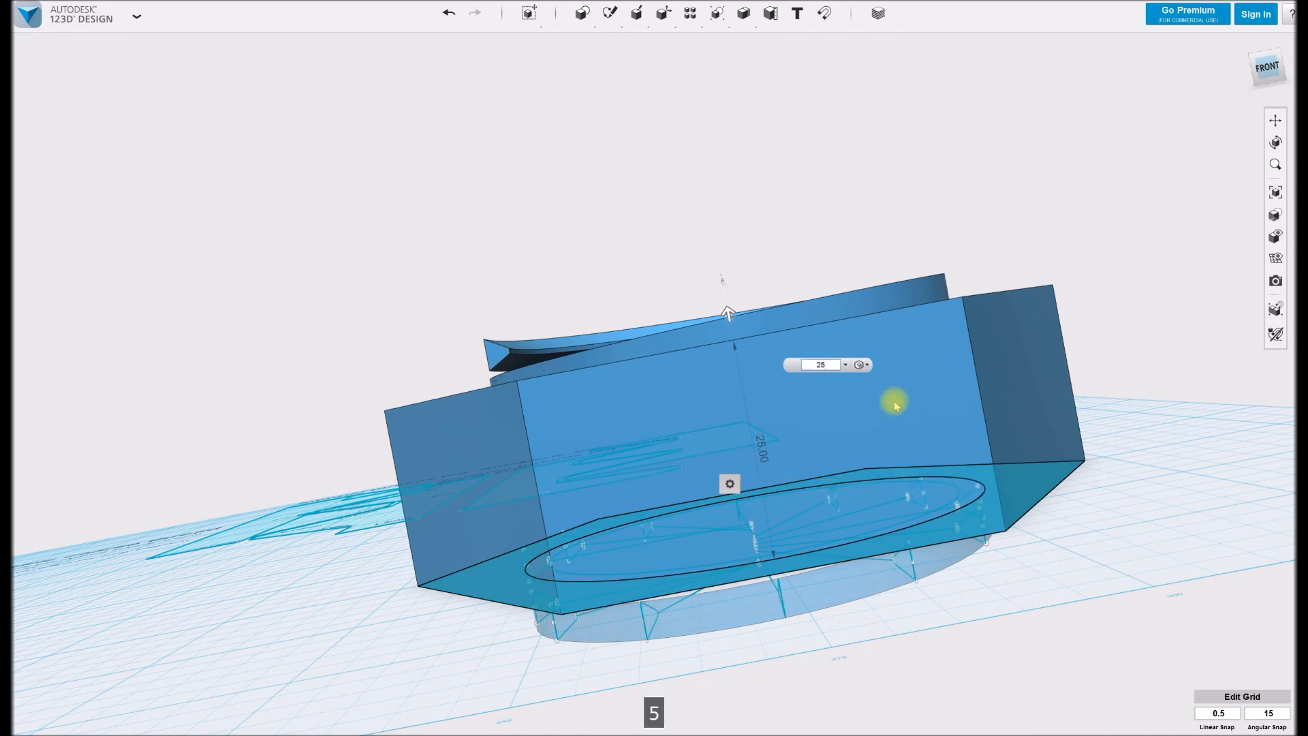
key(Return)
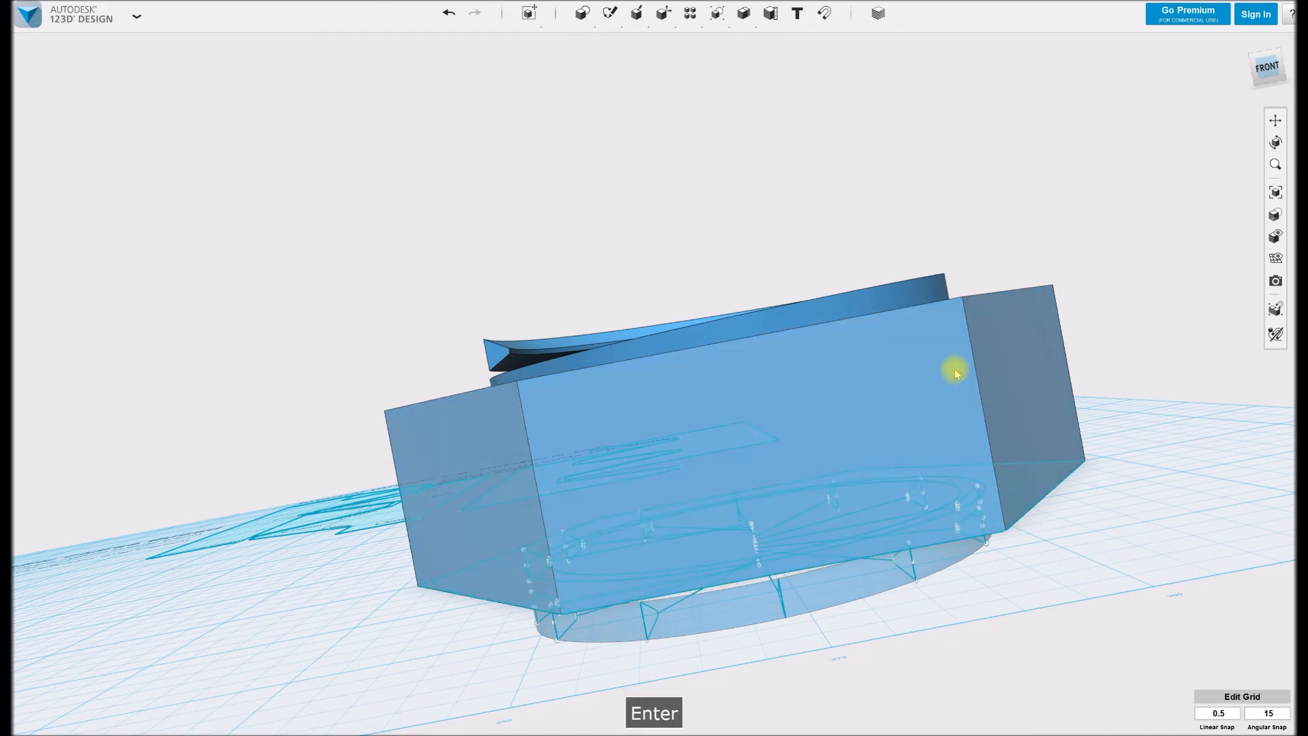
Project the outline and hole edge of the nut body's top face into a sketch on that face
shift+middle_drag(1014, 323, 1029, 338)
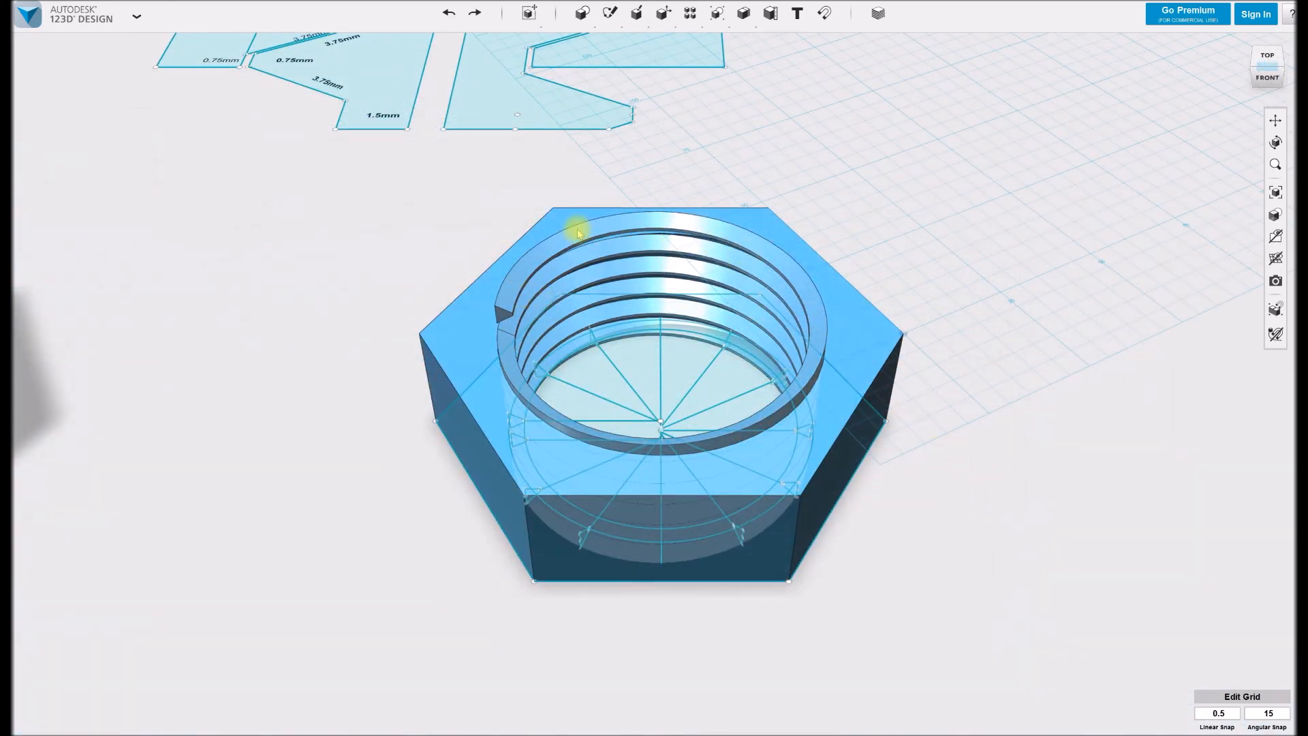
mouse_move(610, 13)
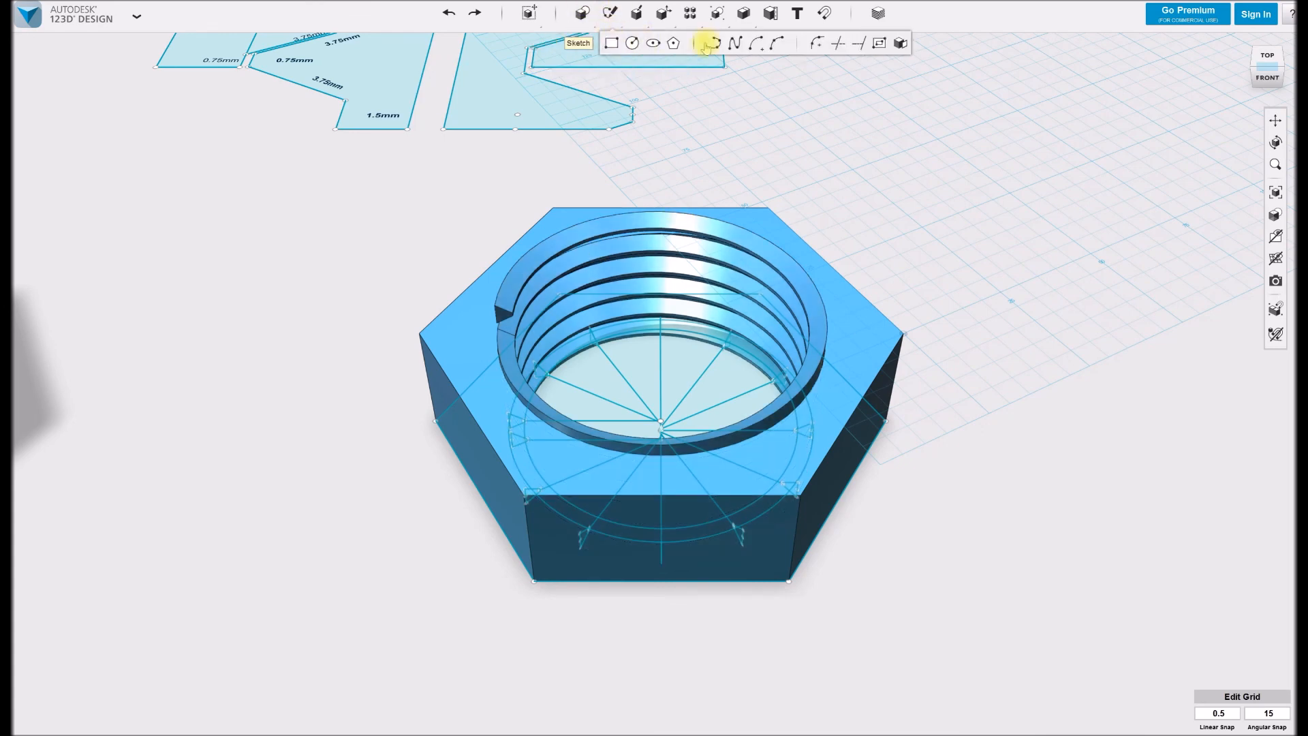
click(900, 44)
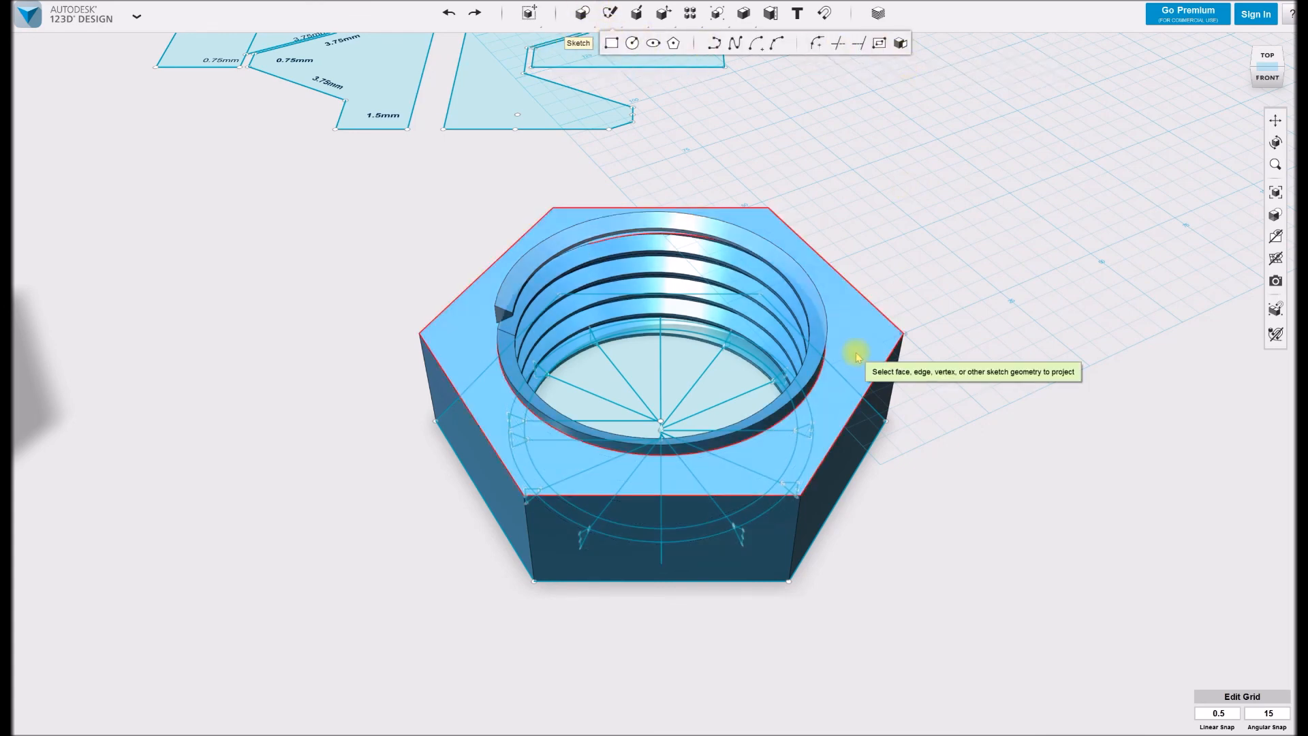
click(856, 355)
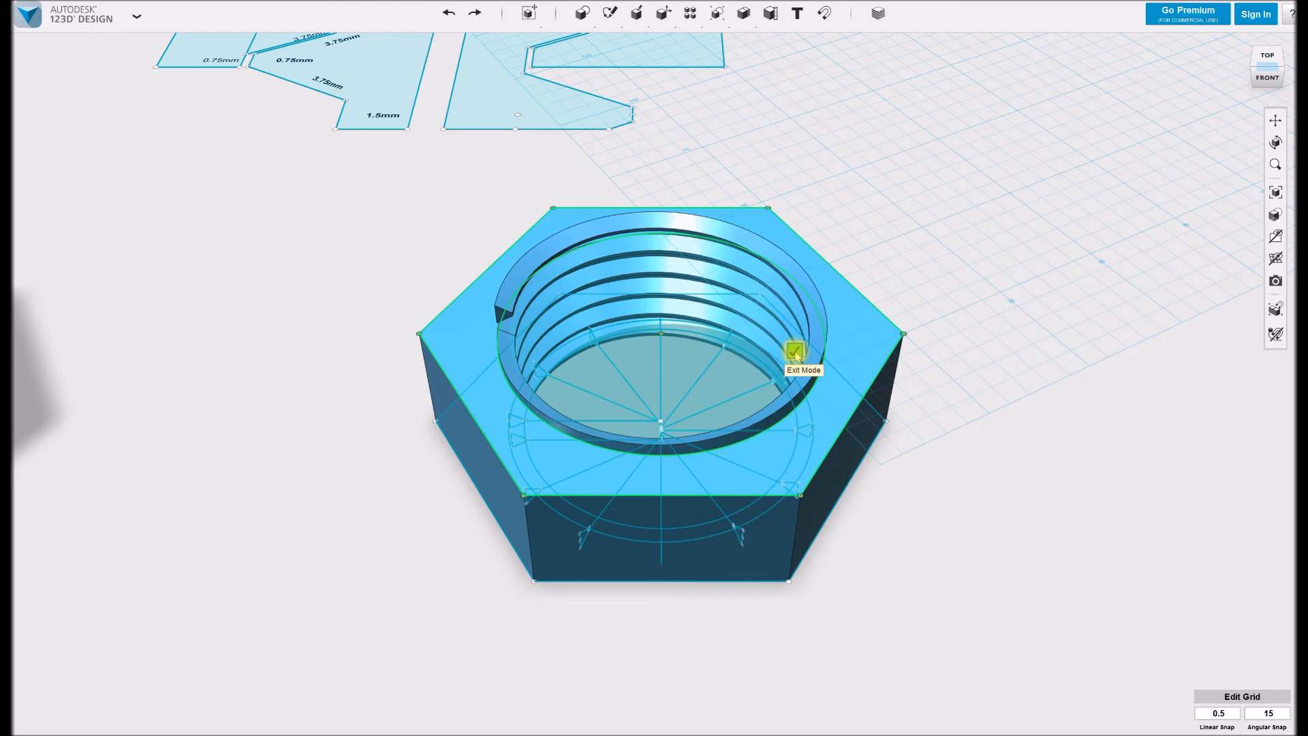
click(795, 351)
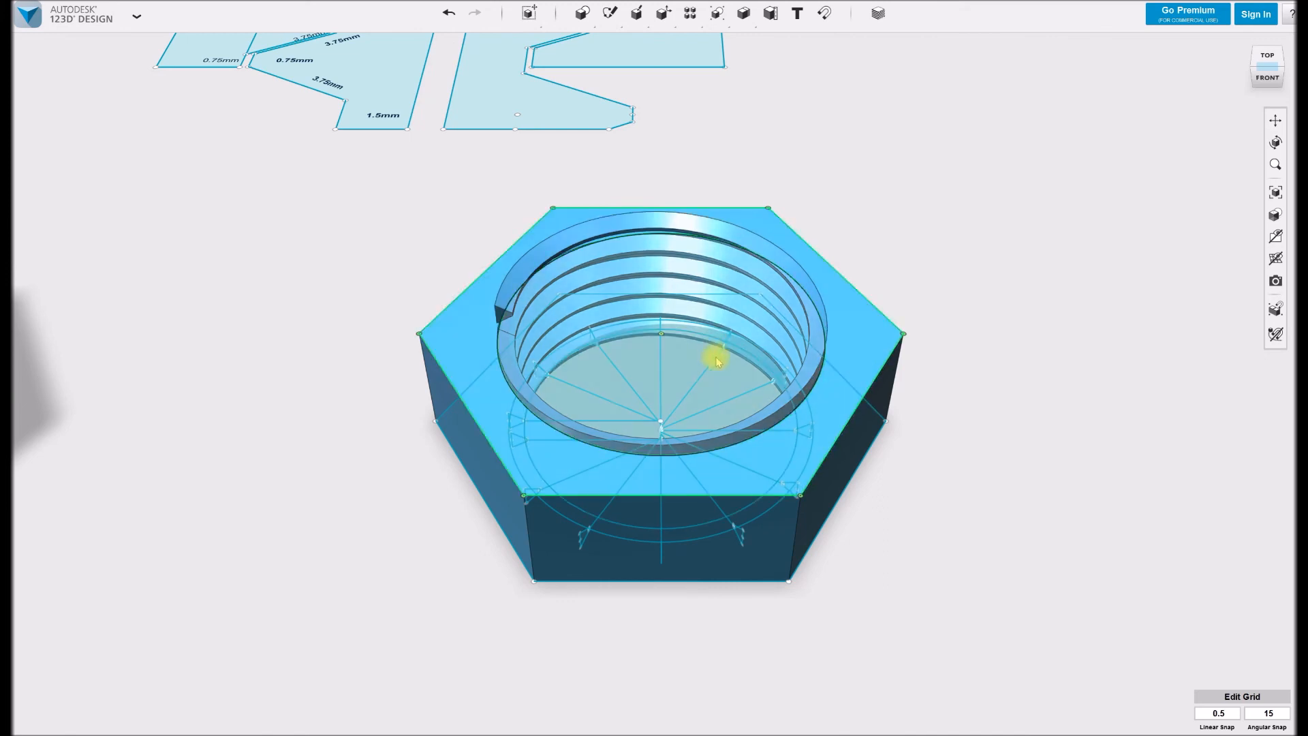
Extrude the projected hole circle upward as a cut to trim the thread protruding above the nut's top face
click(748, 407)
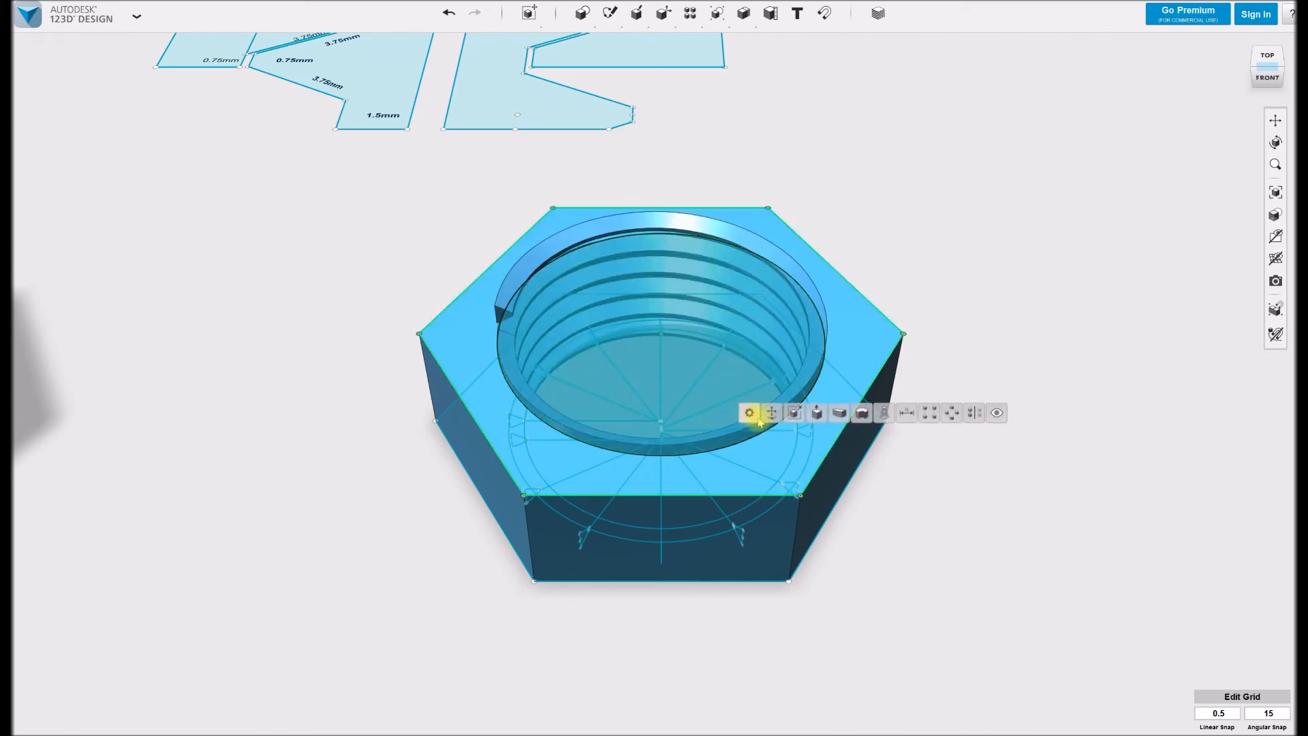
click(794, 412)
drag(661, 311, 645, 230)
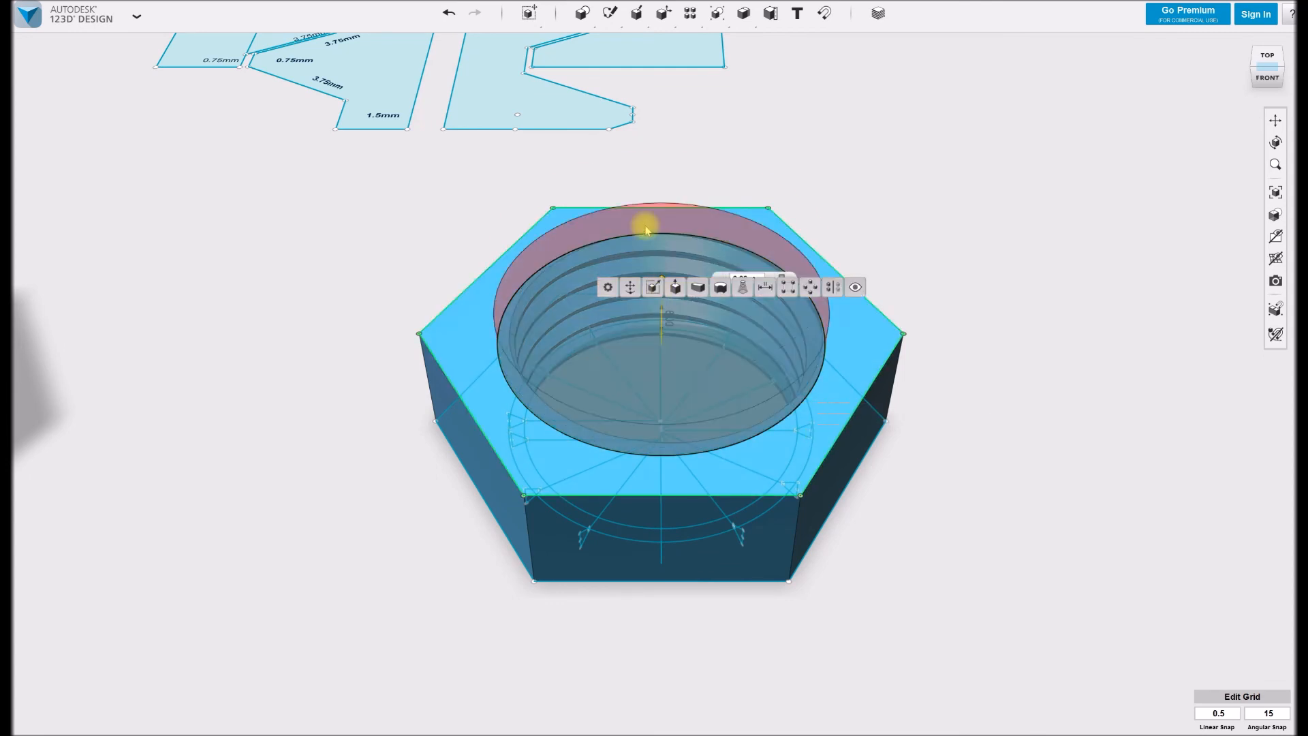
key(Return)
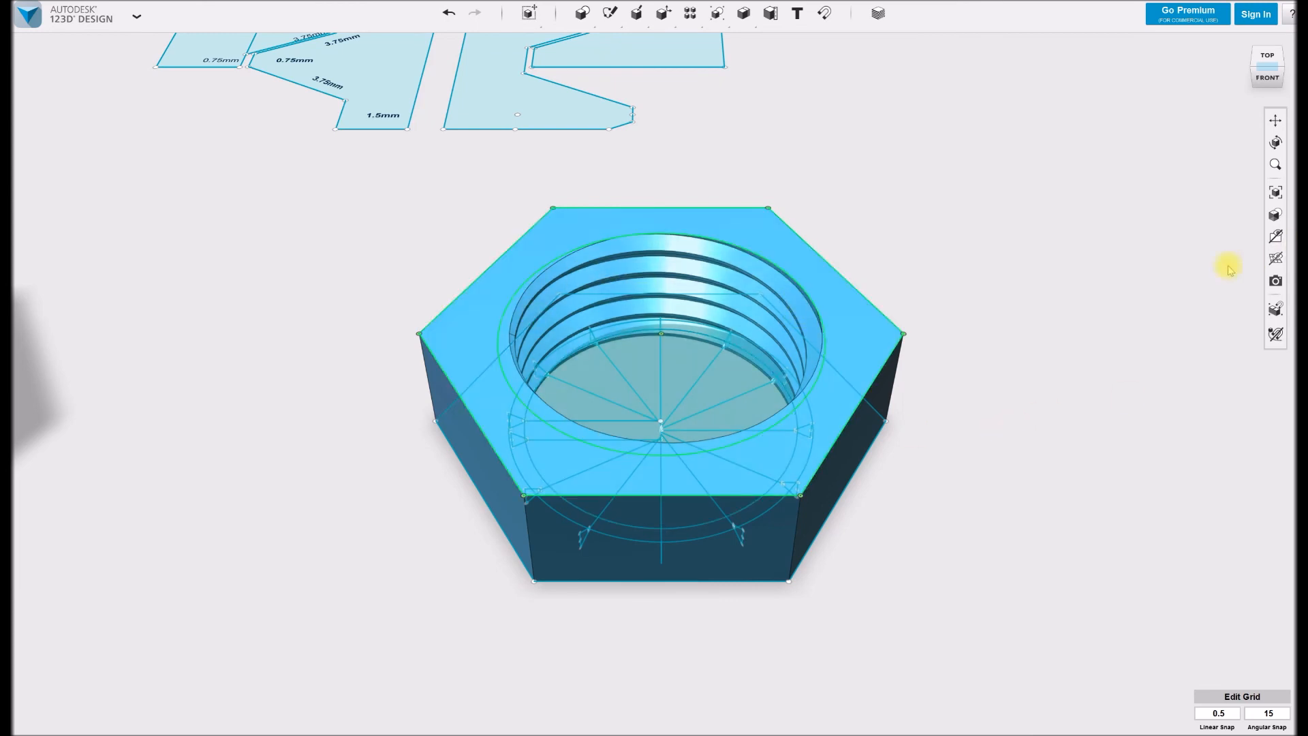
Hide all sketches to expose the thread protruding from the nut's underside
mouse_move(1275, 257)
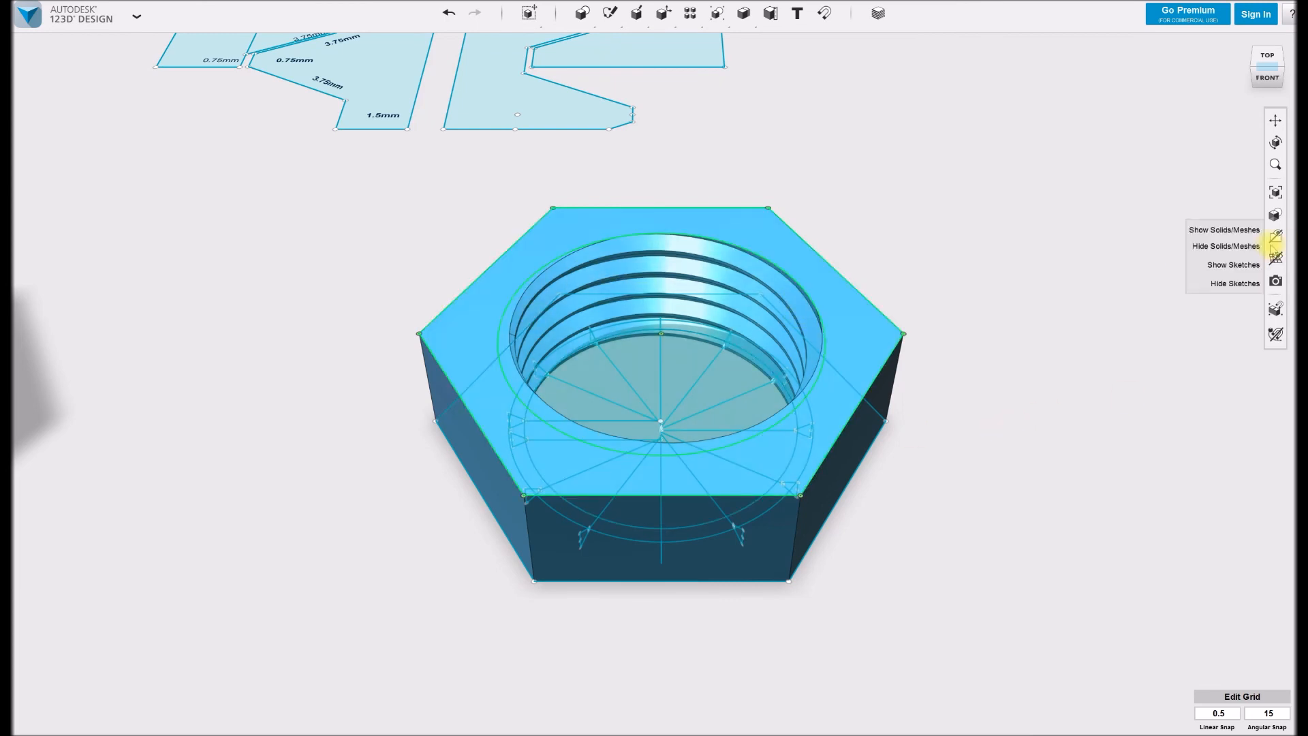
shift+middle_drag(1040, 400, 1009, 300)
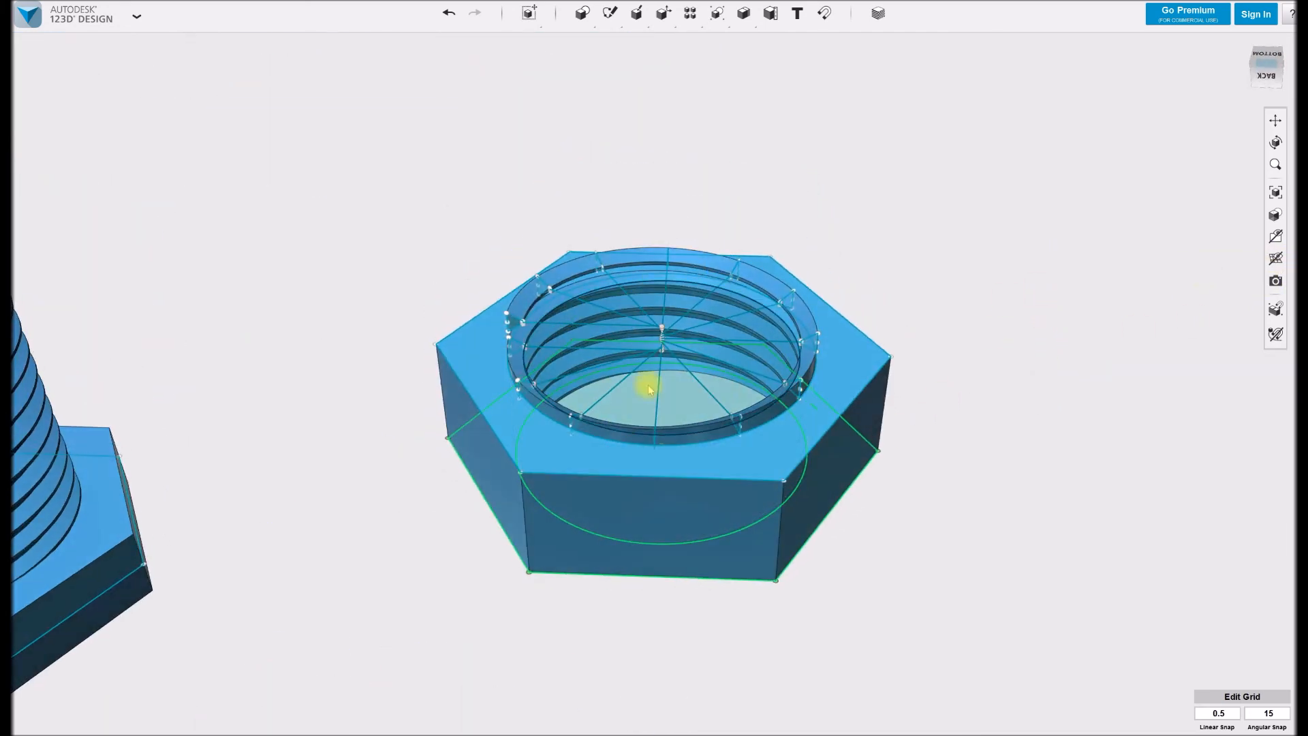
mouse_move(1276, 258)
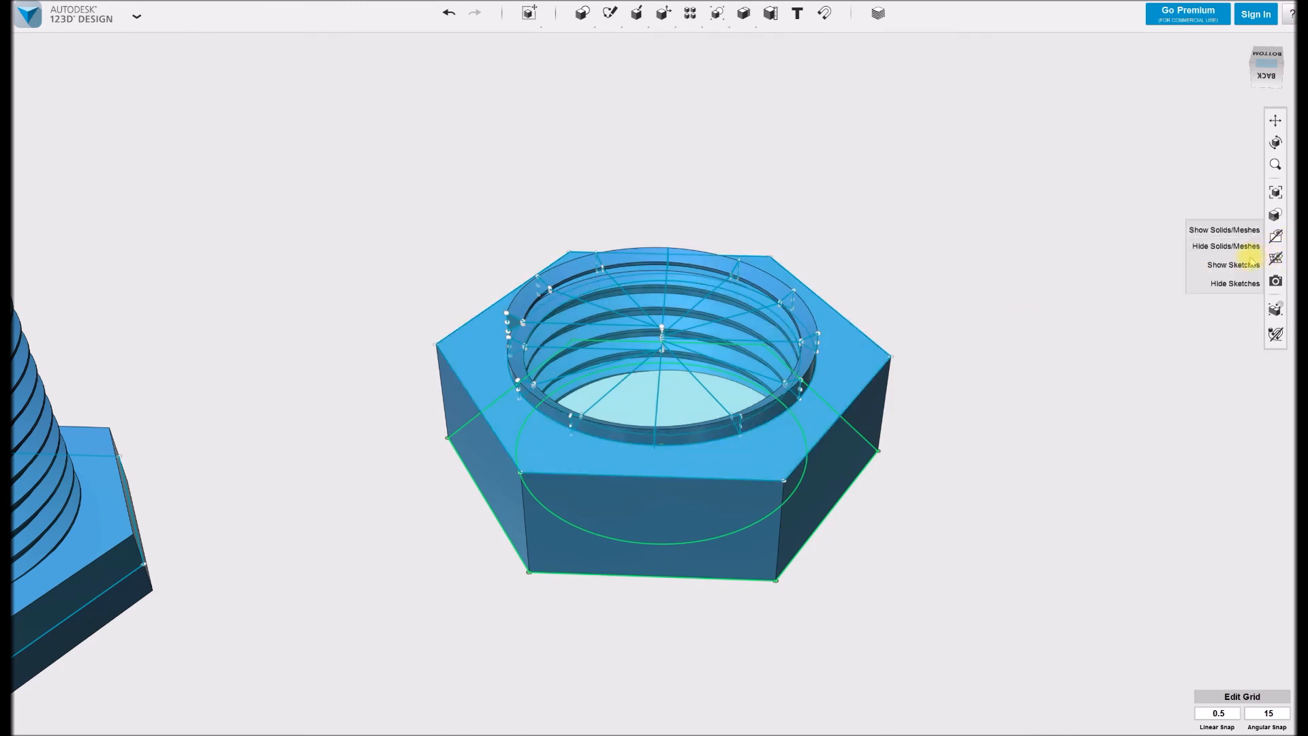
click(1237, 284)
Project the outline and hole edge of the nut's underside face into a sketch on that face
mouse_move(617, 39)
click(899, 41)
click(828, 394)
click(778, 376)
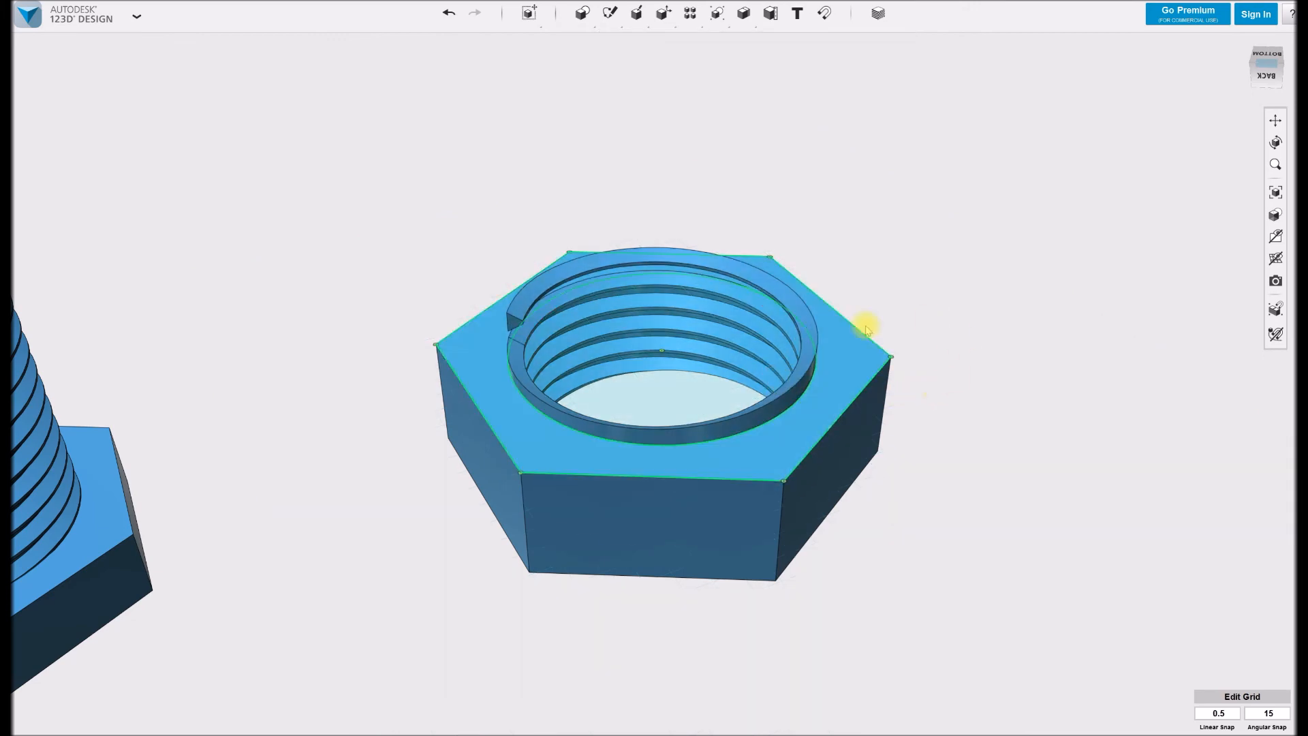
Extrude the projected hole circle outward as a cut to trim the thread protruding from the nut's underside
mouse_move(689, 27)
click(706, 369)
mouse_move(727, 422)
click(792, 423)
drag(662, 327, 656, 216)
key(Return)
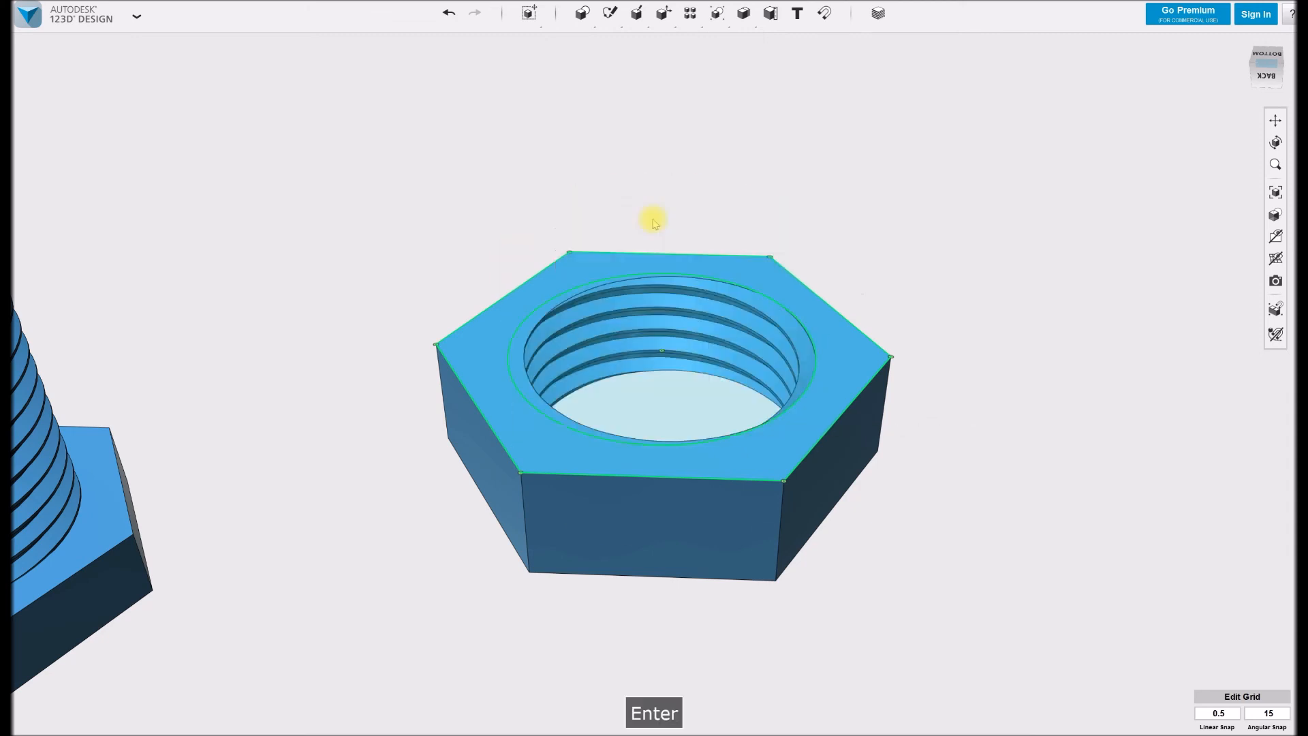
Hide the projected sketch on the nut's underside so only the finished nut and bolt solids are displayed
mouse_move(1275, 257)
click(1225, 283)
shift+middle_drag(956, 429, 791, 462)
scroll(874, 462, up, 3)
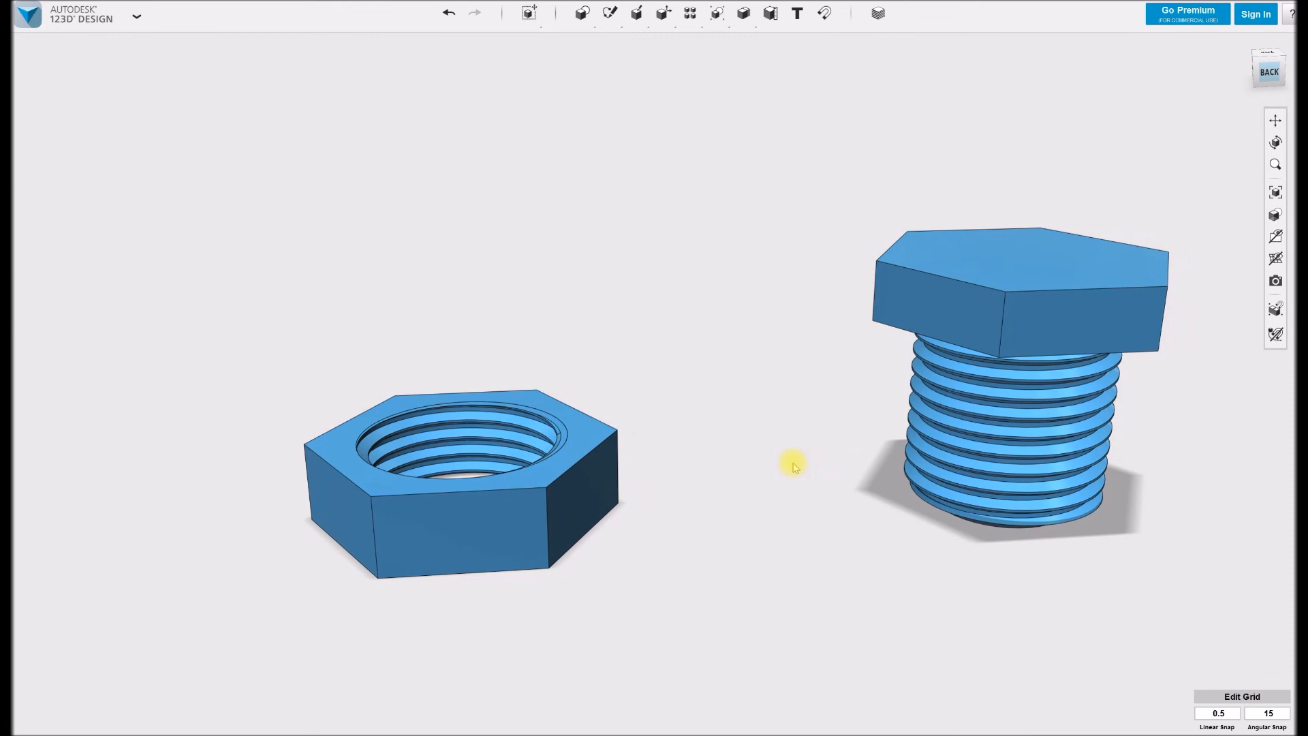